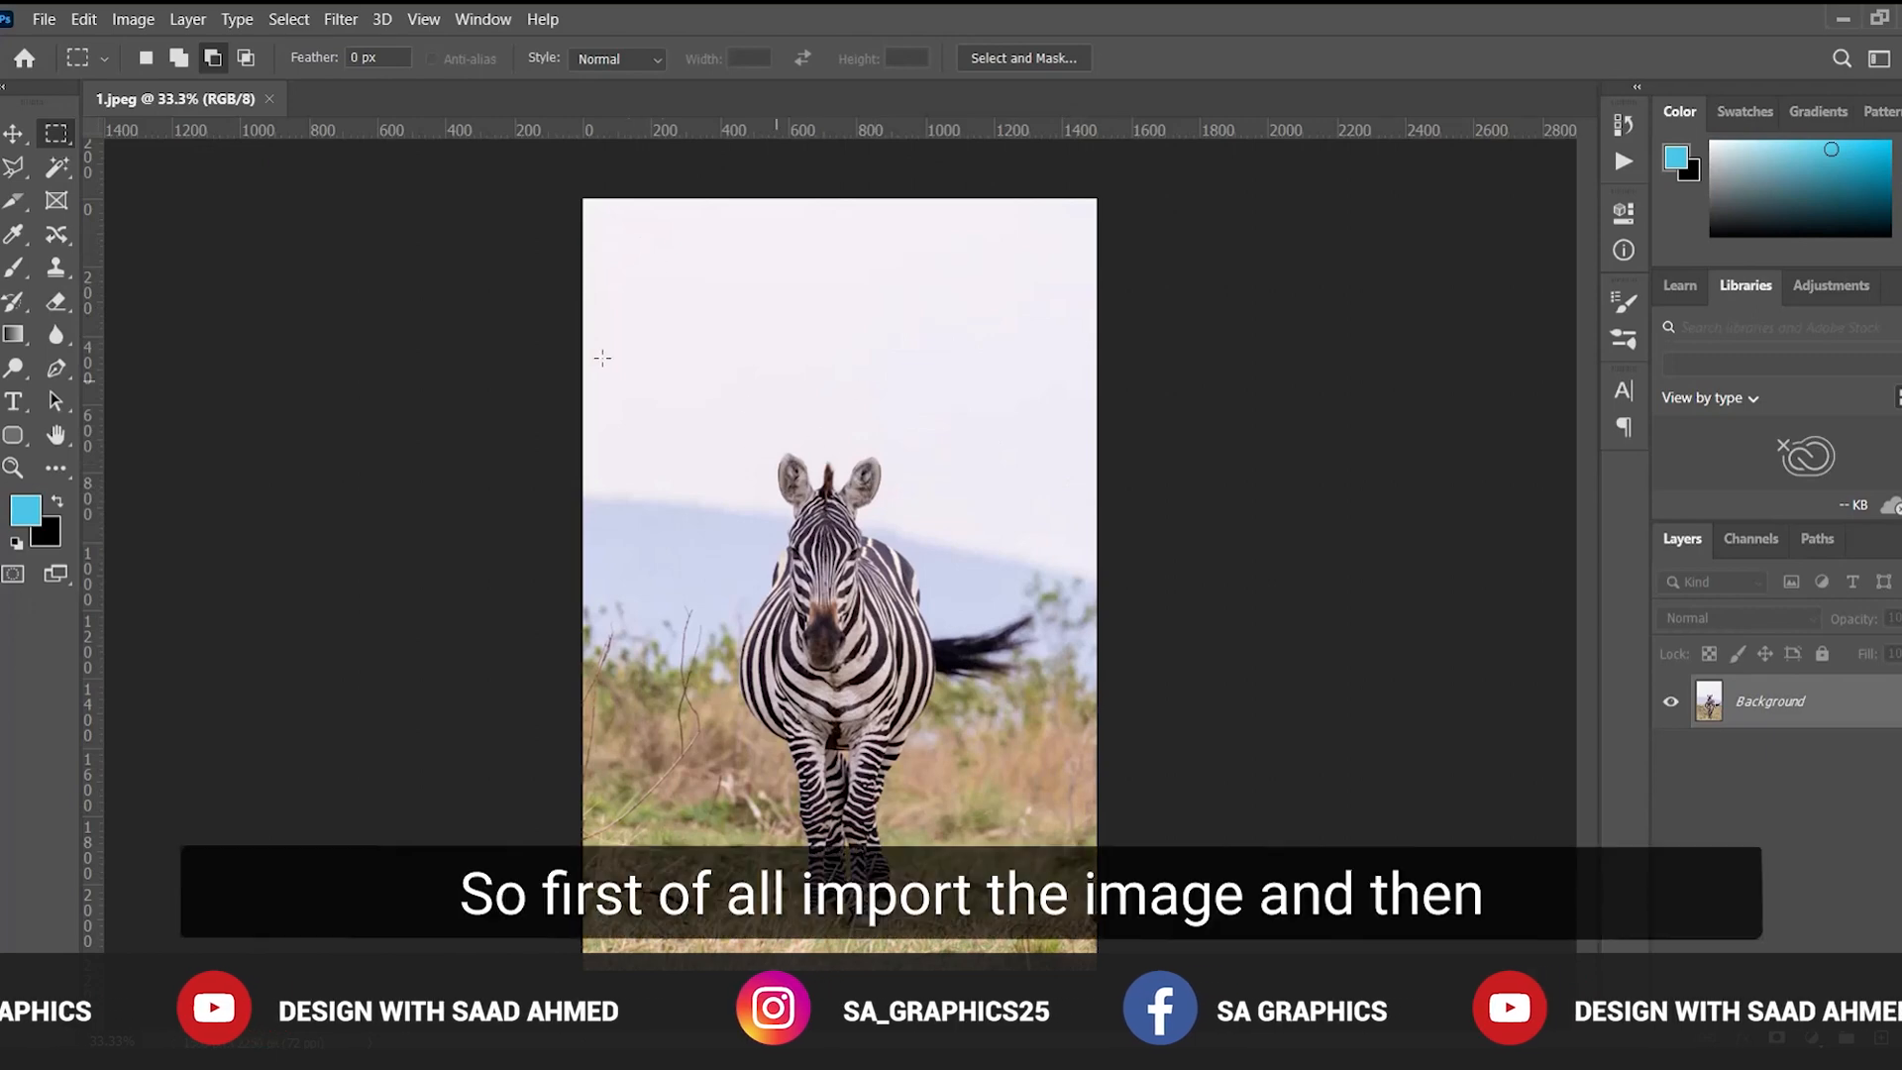
Apply a Threshold adjustment with level 134 to the zebra photo
left_click(133, 19)
mouse_move(176, 79)
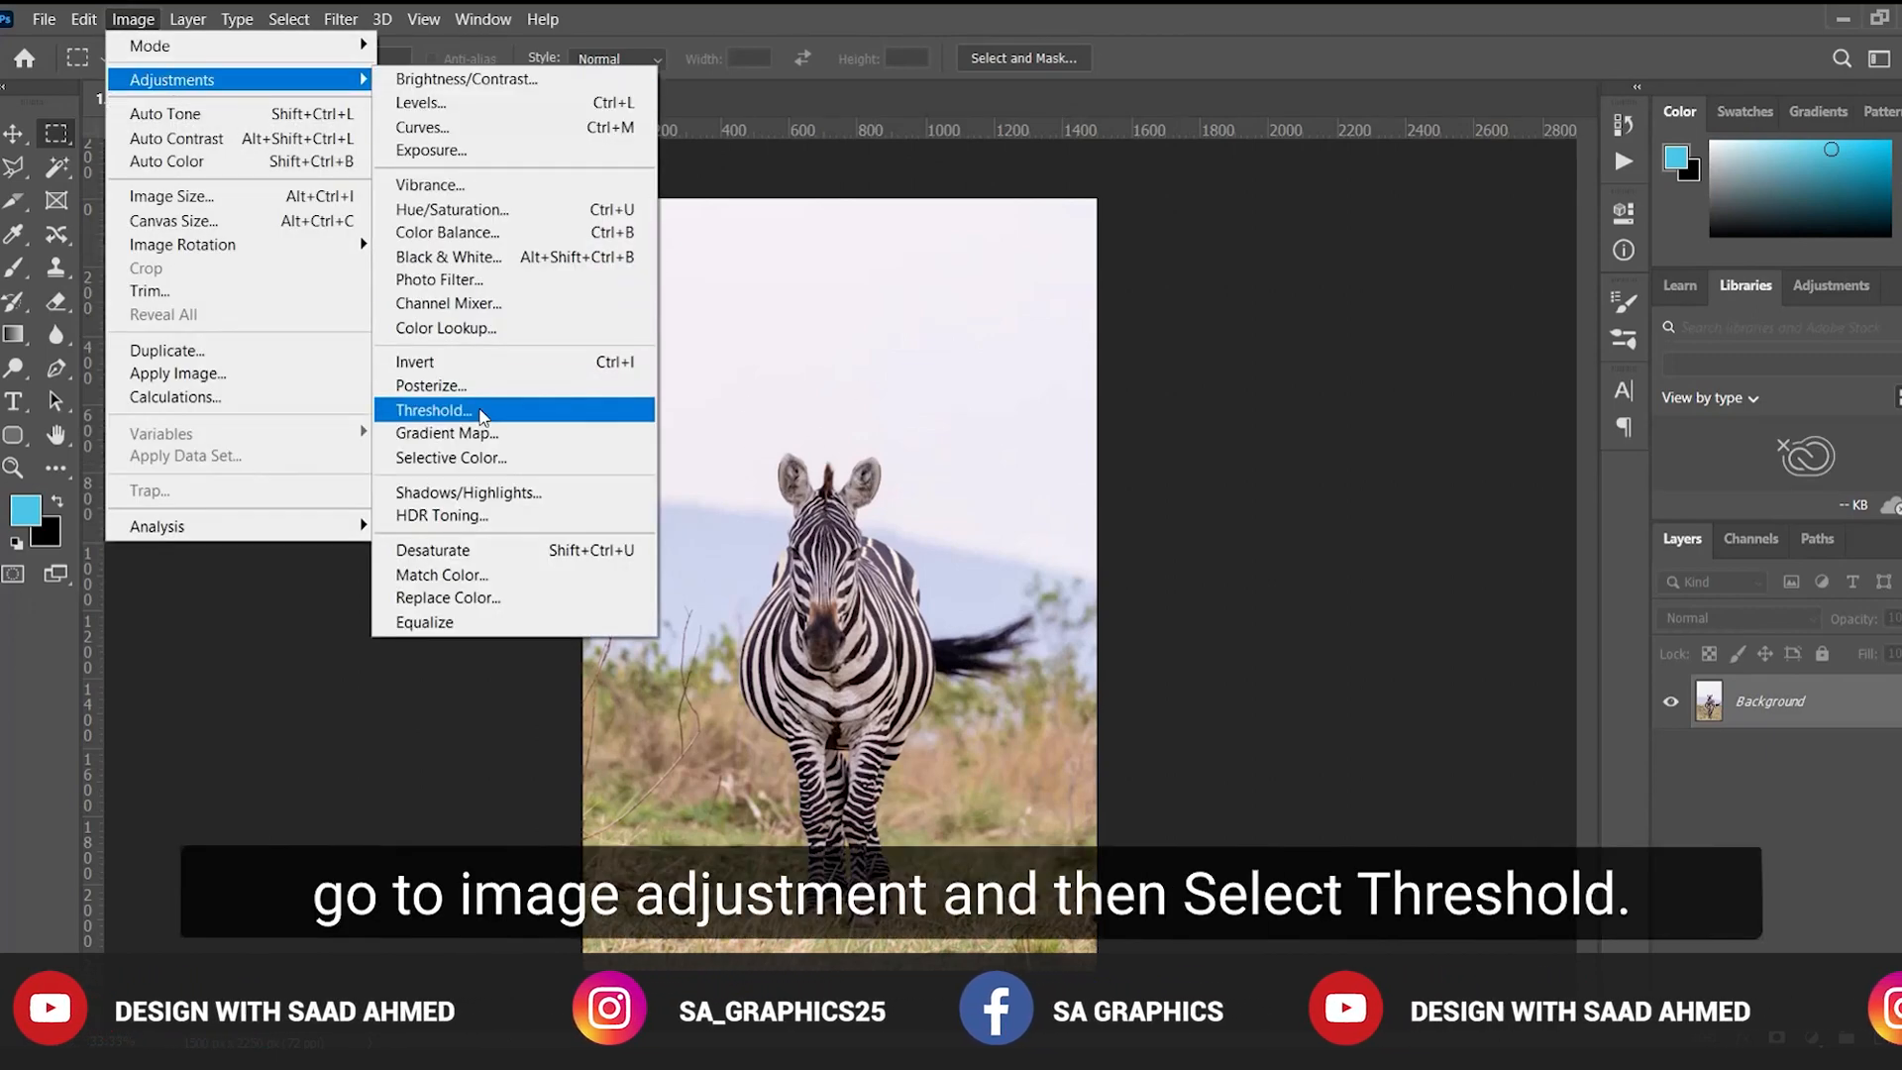
left_click(482, 414)
mouse_move(227, 400)
left_mouse_down()
mouse_move(128, 403)
mouse_move(288, 403)
mouse_move(237, 402)
left_mouse_up()
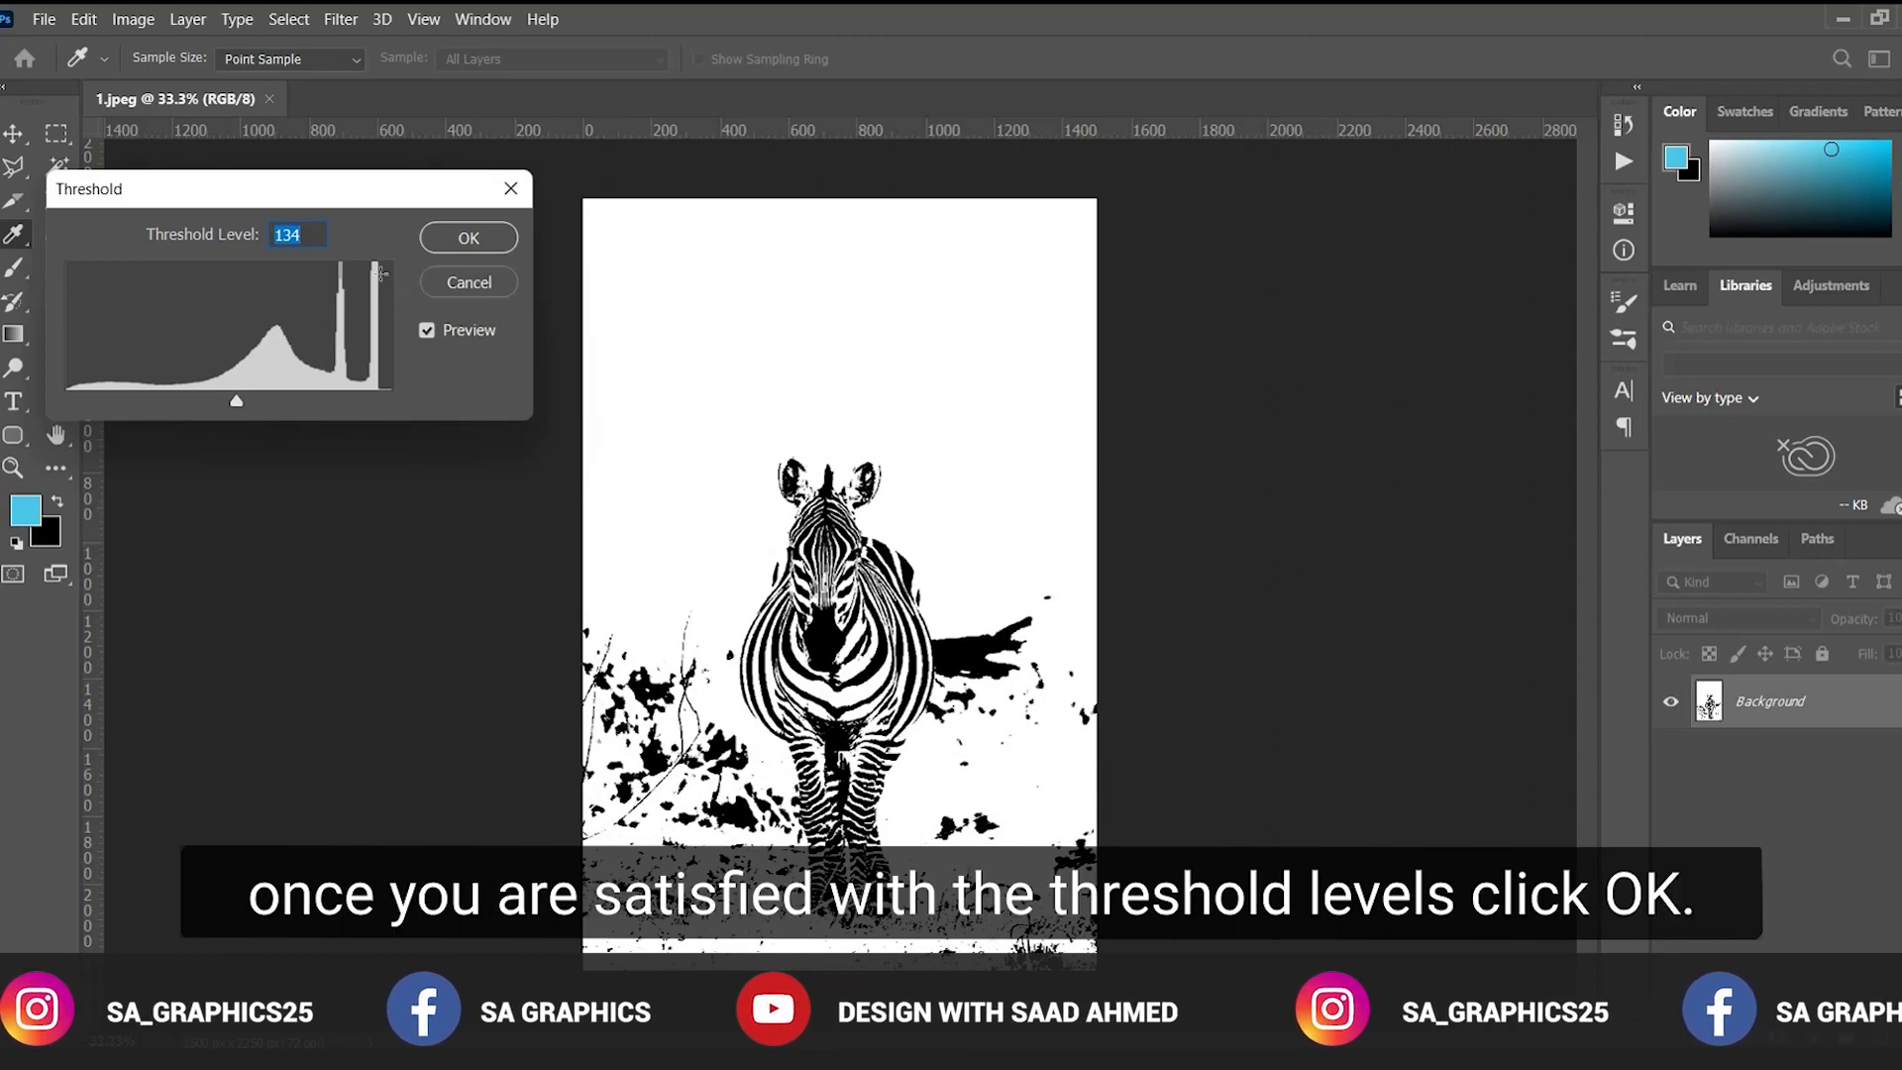
left_click(466, 238)
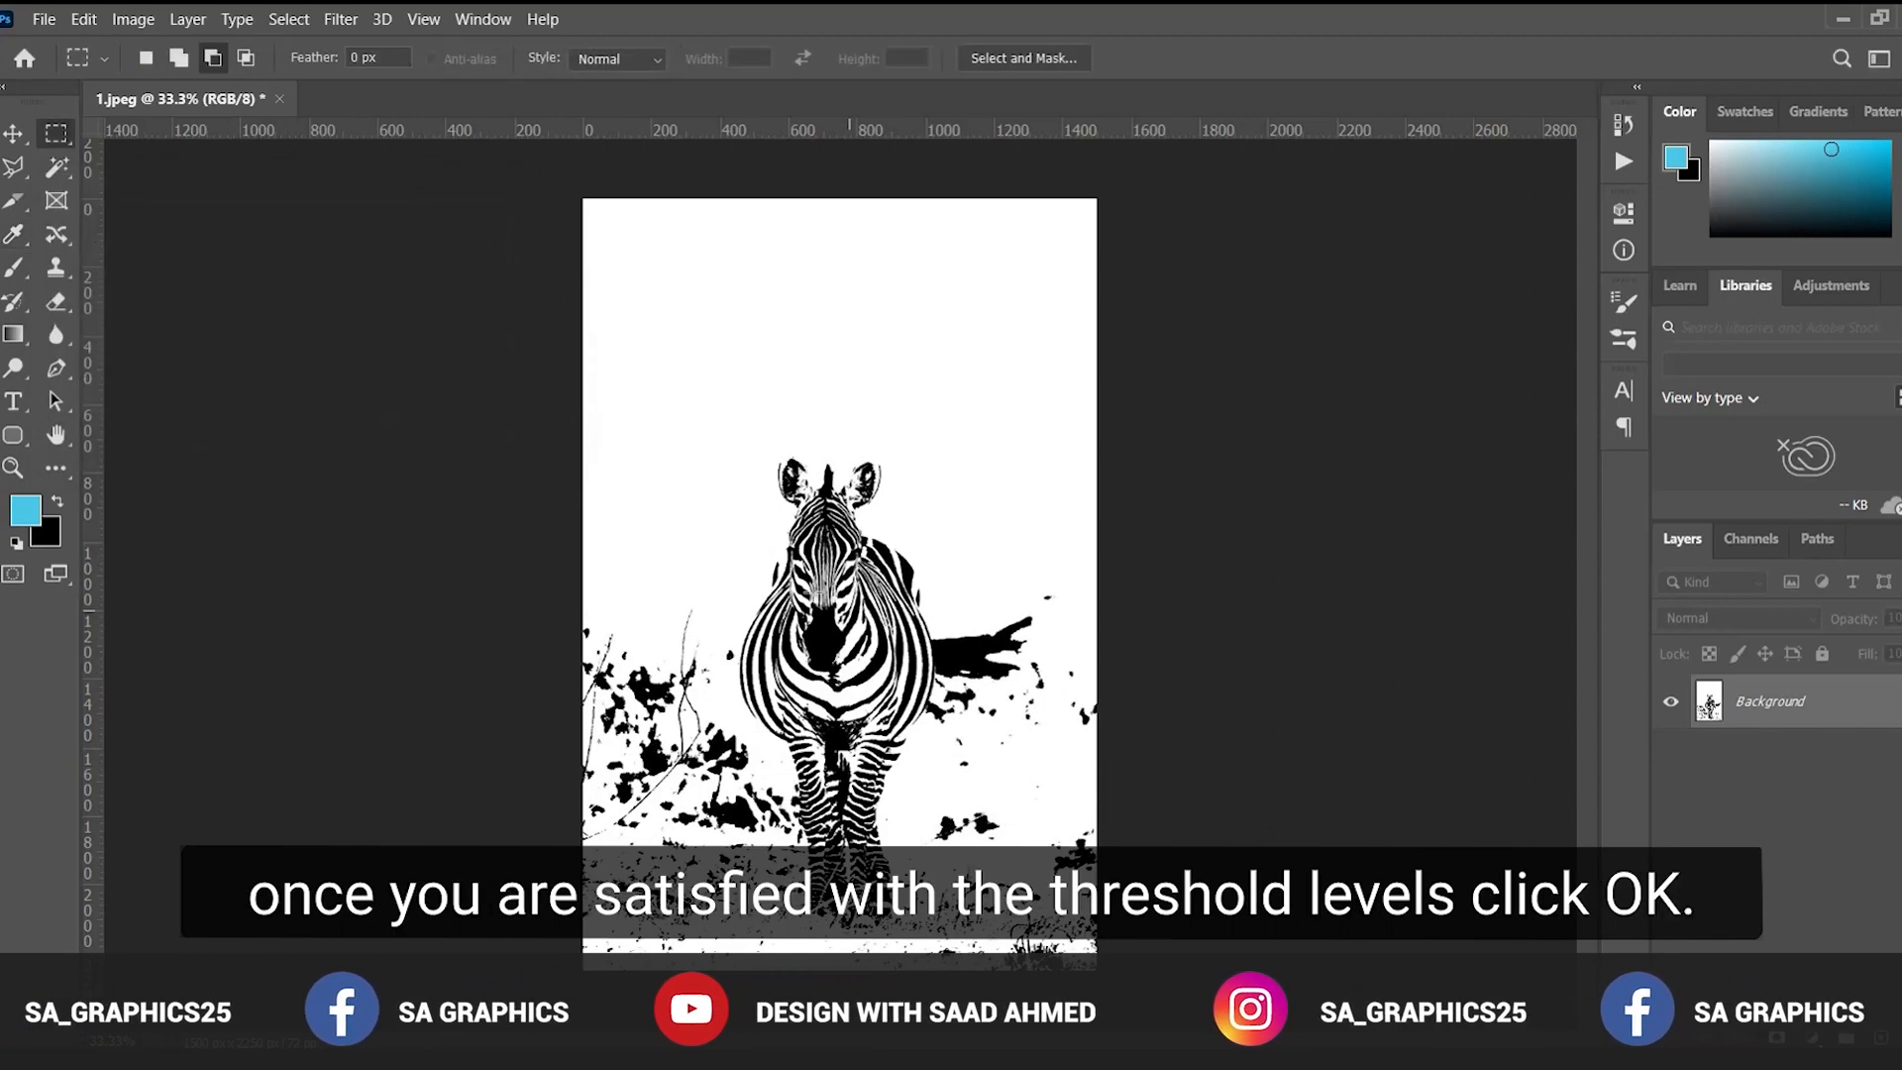
Copy the entire black-and-white zebra image and paste it into the blank Illustrator document
key("ctrl+plus")
key("ctrl+plus")
key("ctrl+minus")
key("ctrl+minus")
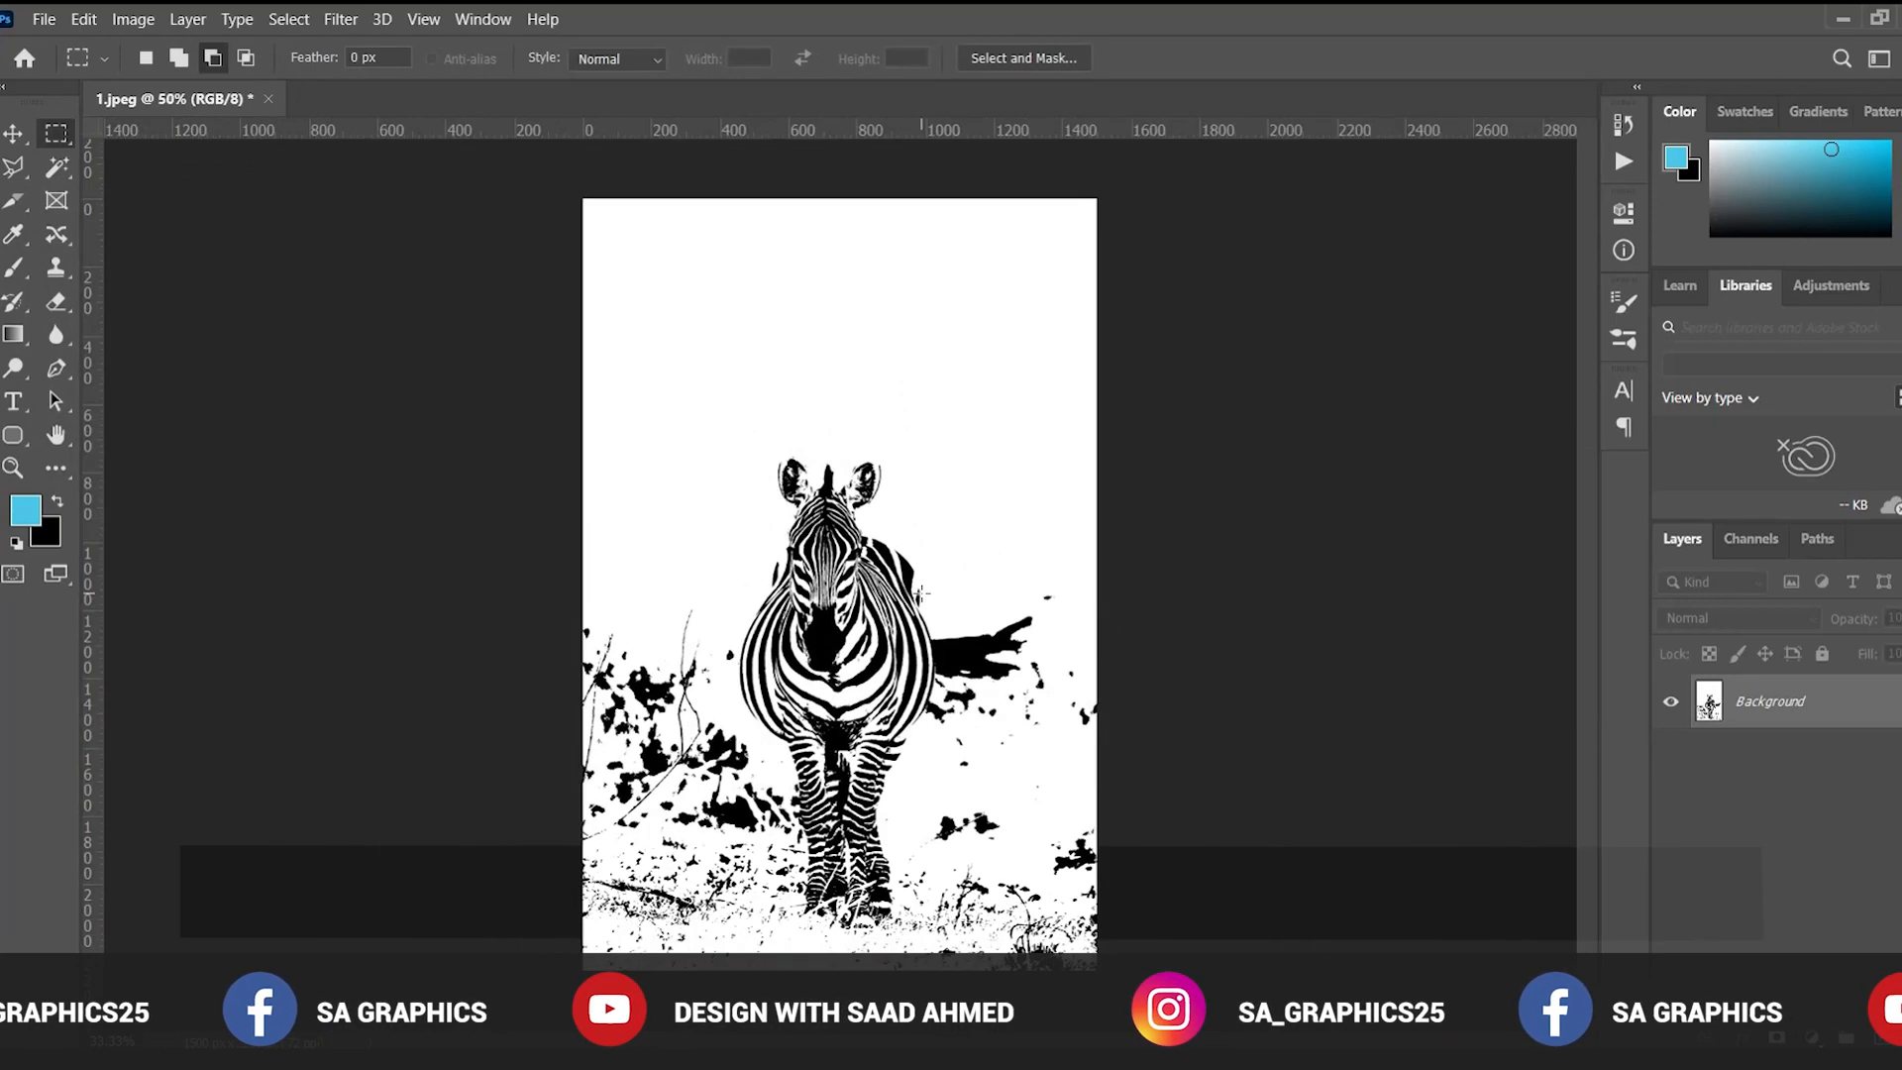
key("ctrl+a")
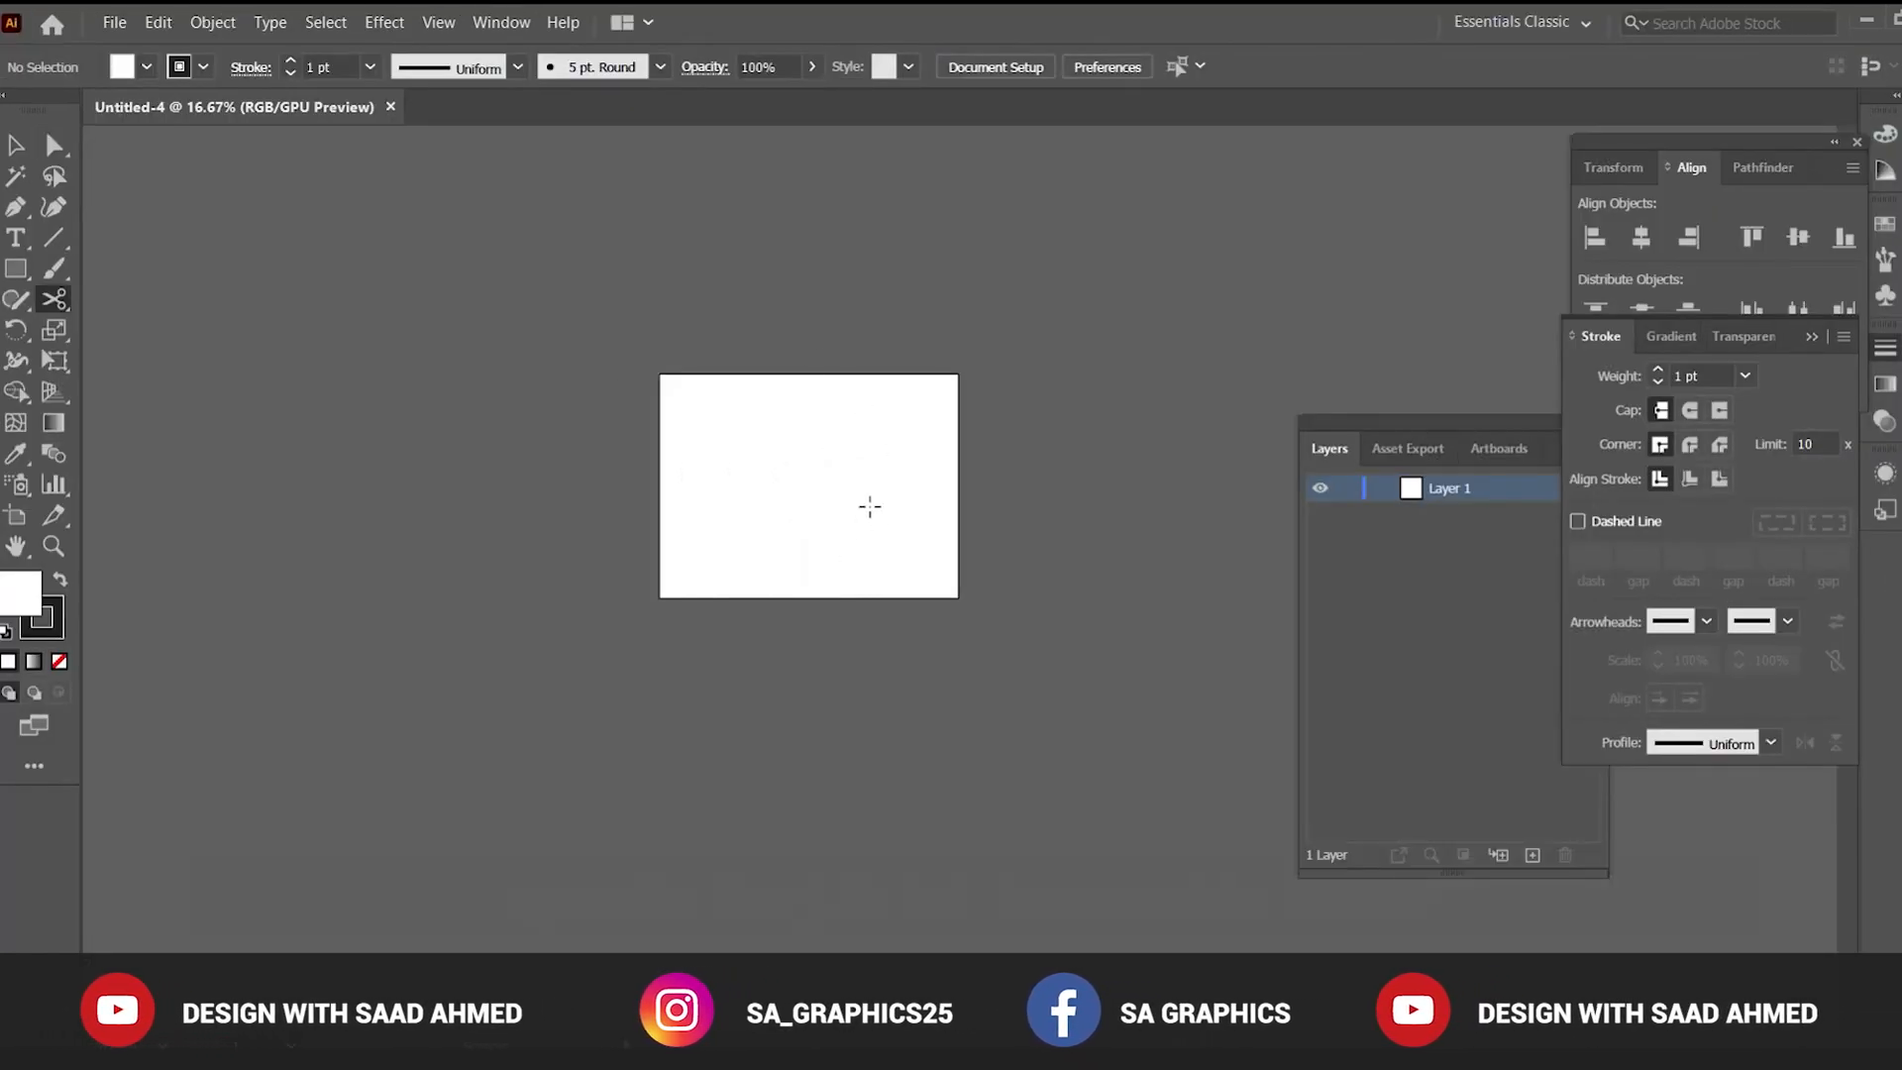
scroll(923, 506, "up", 2)
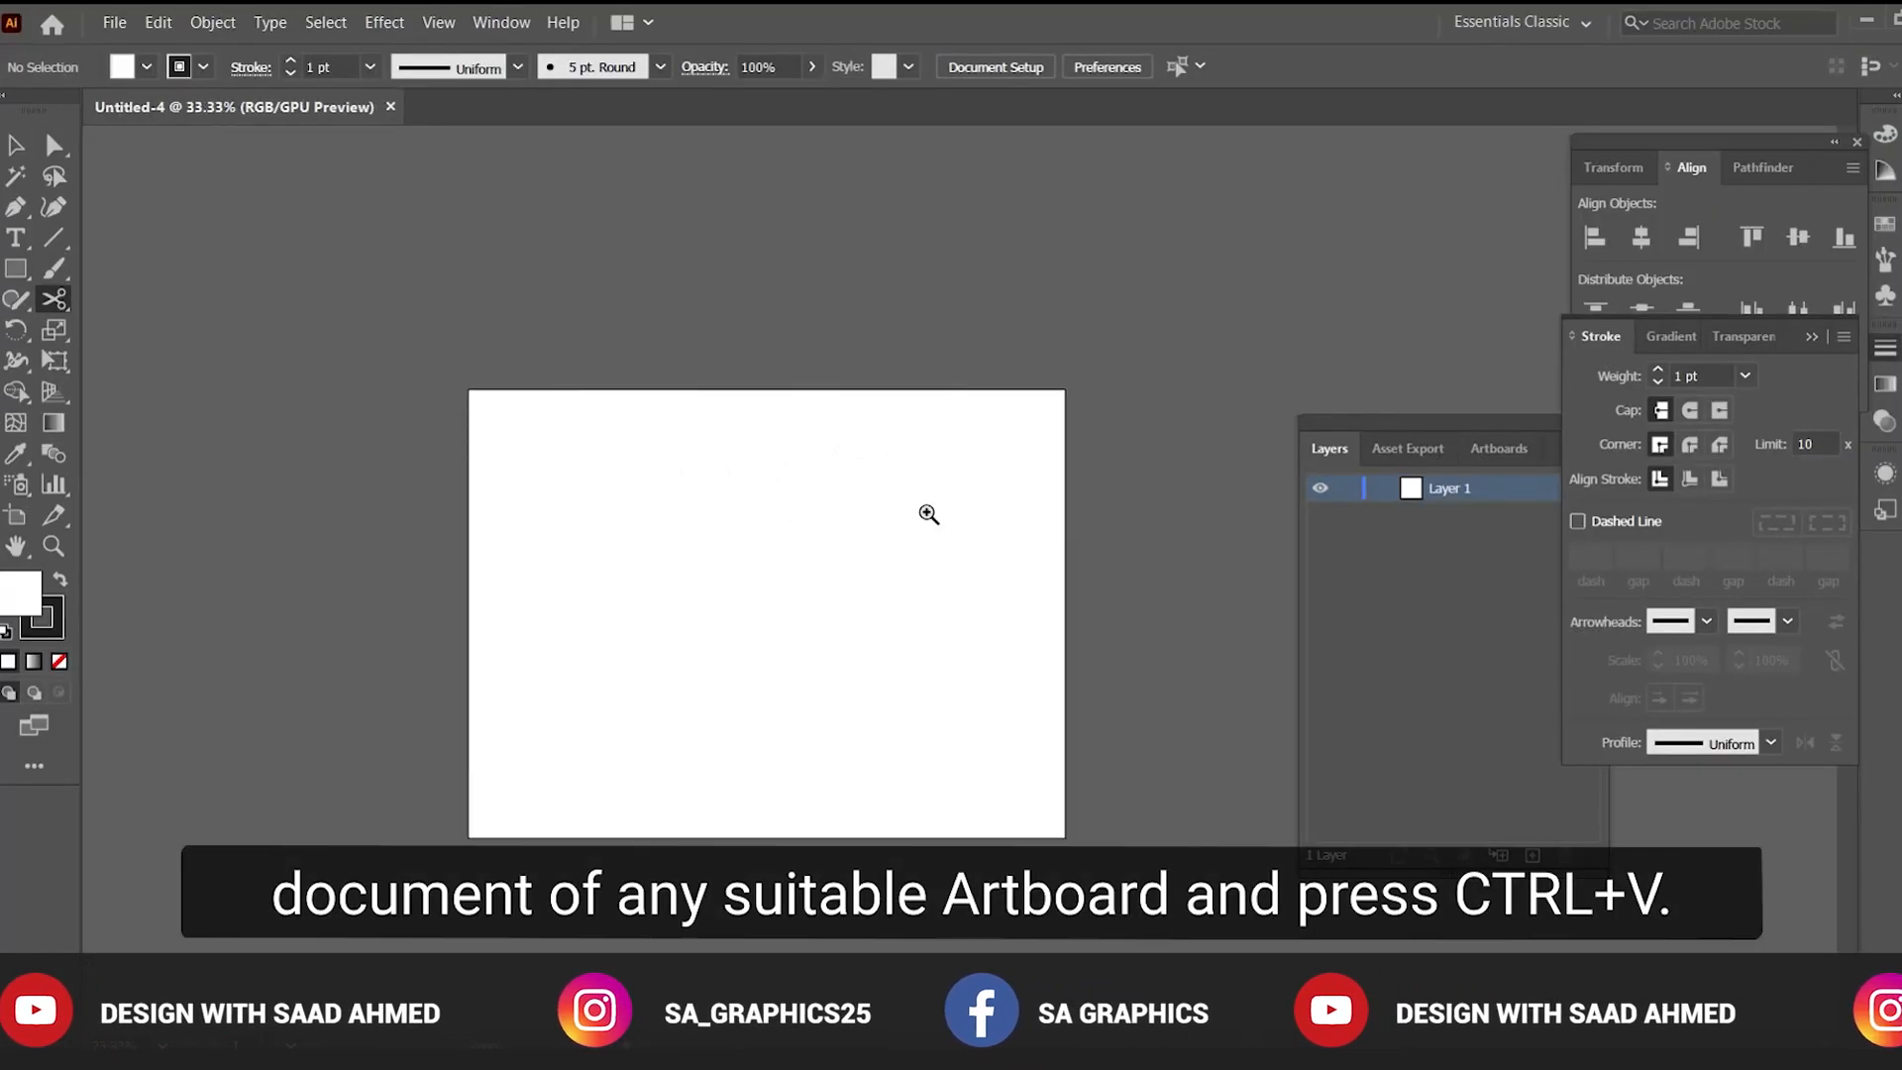
key("ctrl+v")
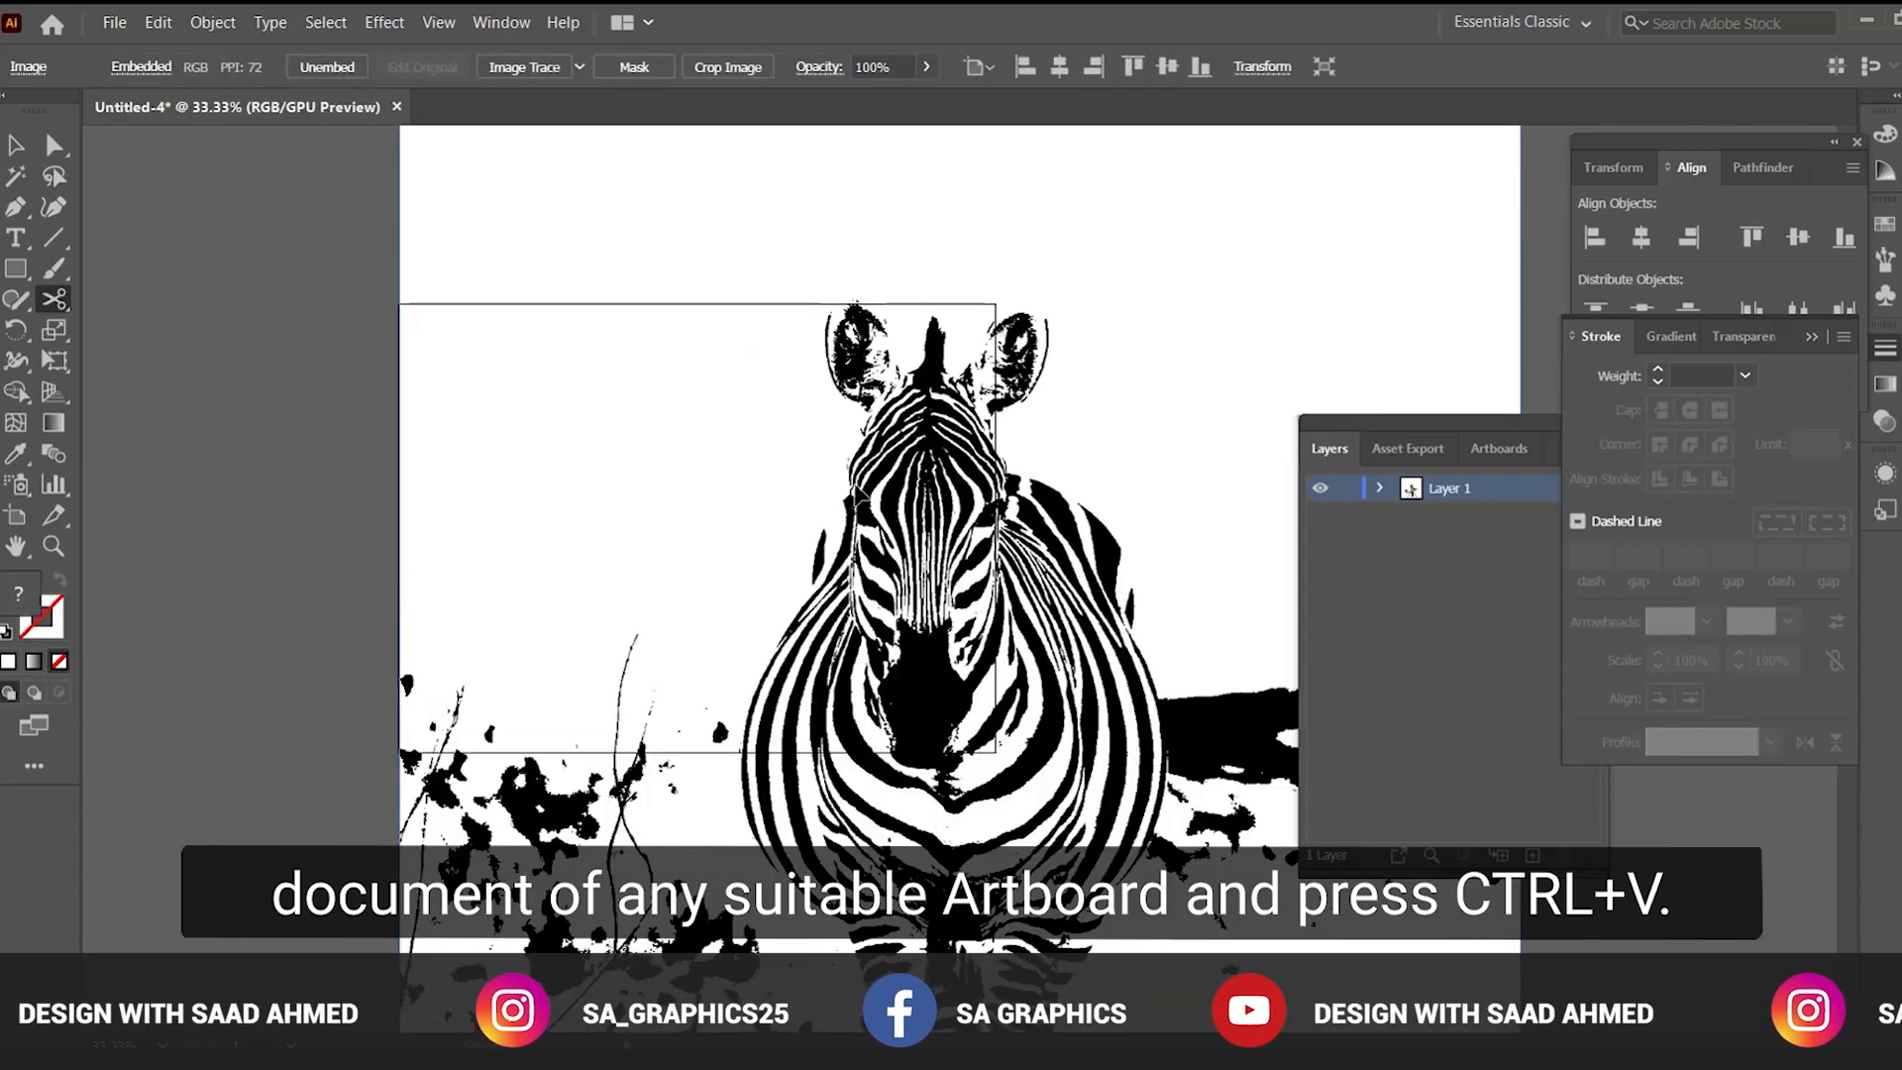
Resize the artboard so its edges match the pasted zebra image
left_click(20, 146)
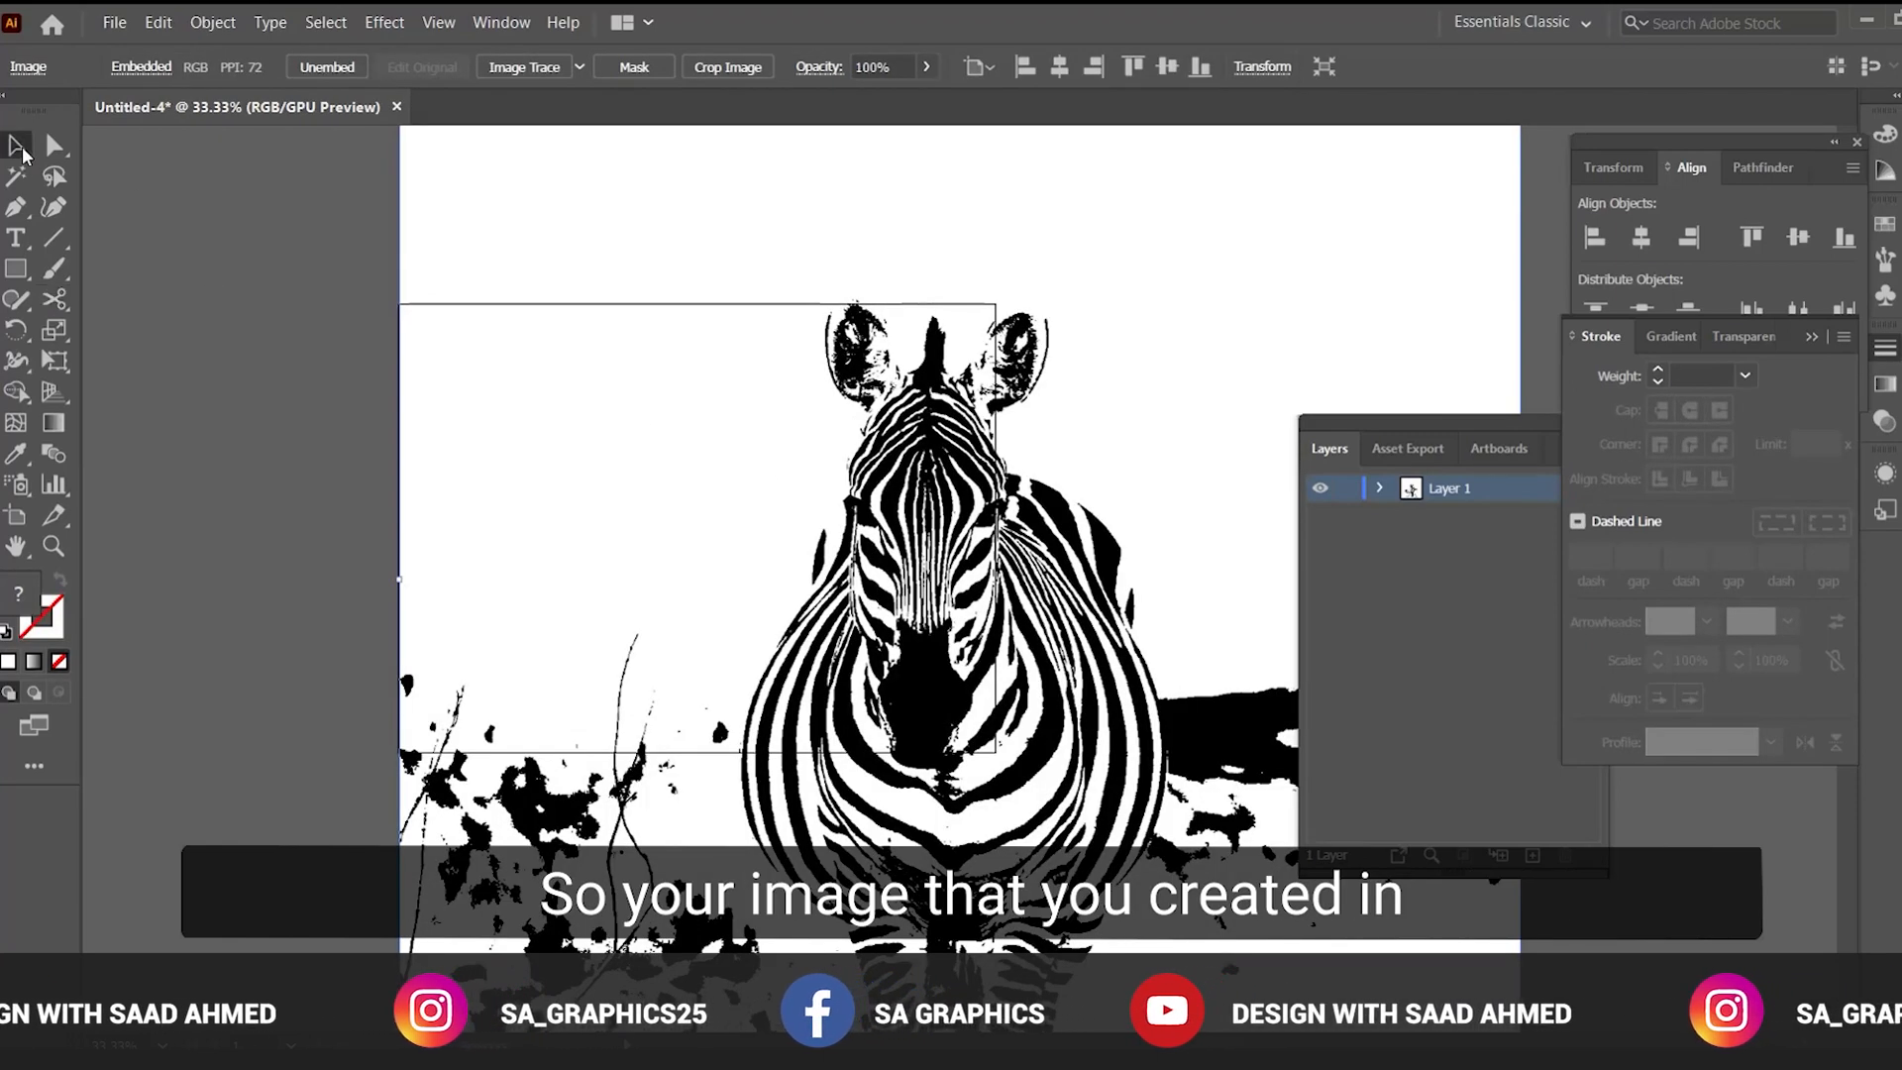
scroll(979, 535, "down", 3)
left_click_drag(1007, 544, 860, 445)
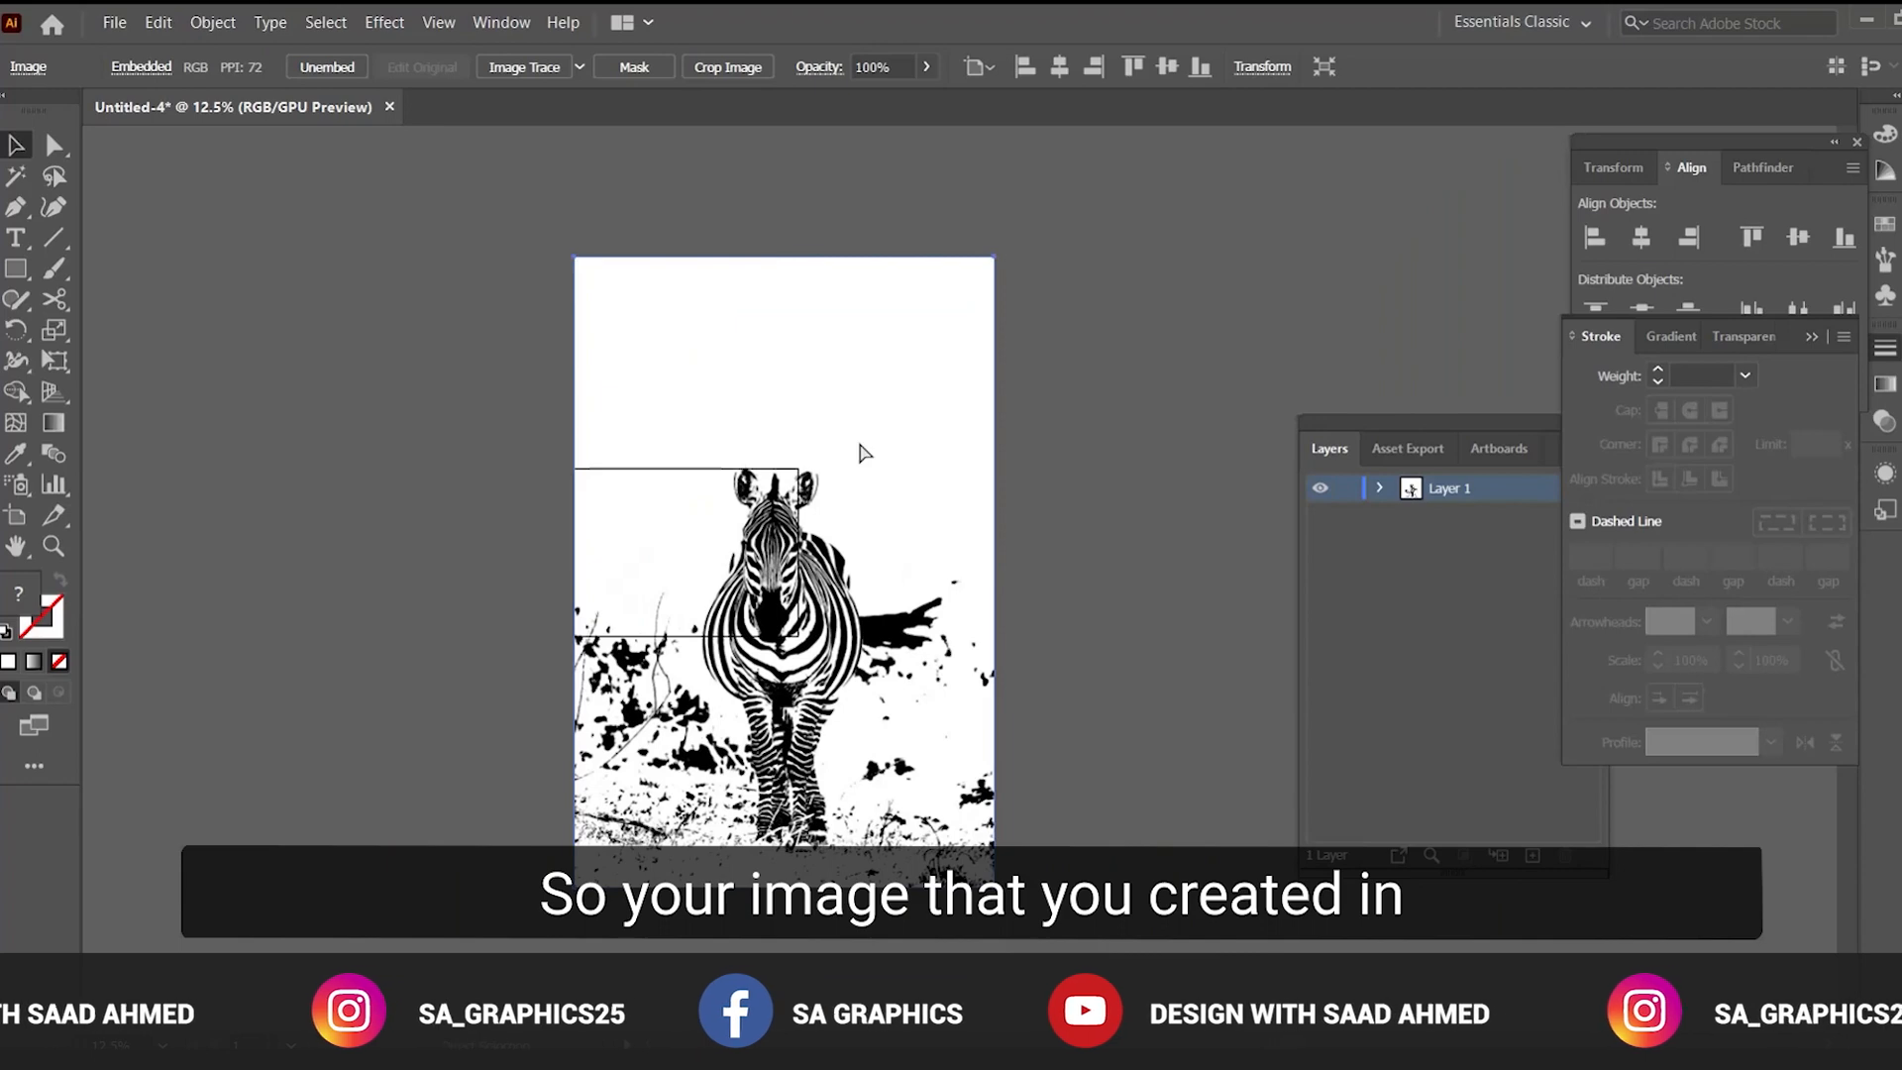
key("ctrl+t")
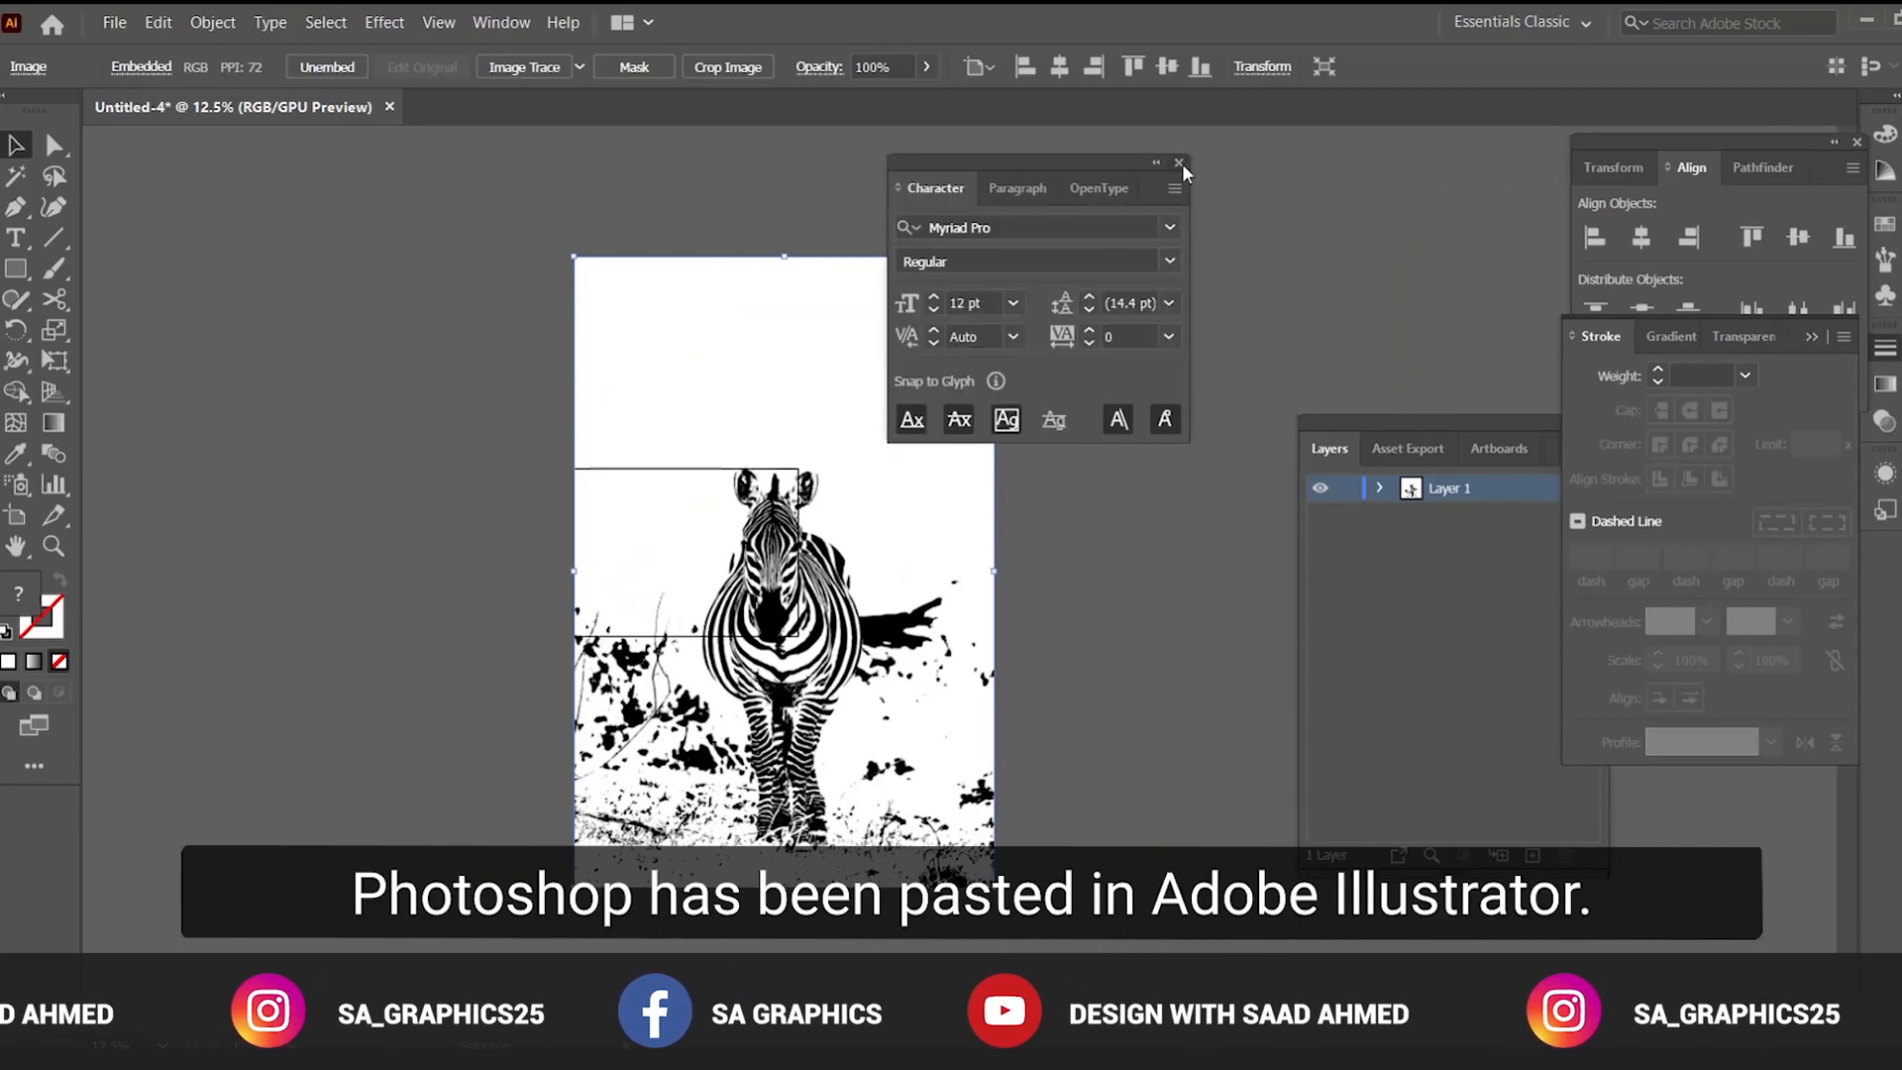
left_click(1179, 162)
left_click(16, 515)
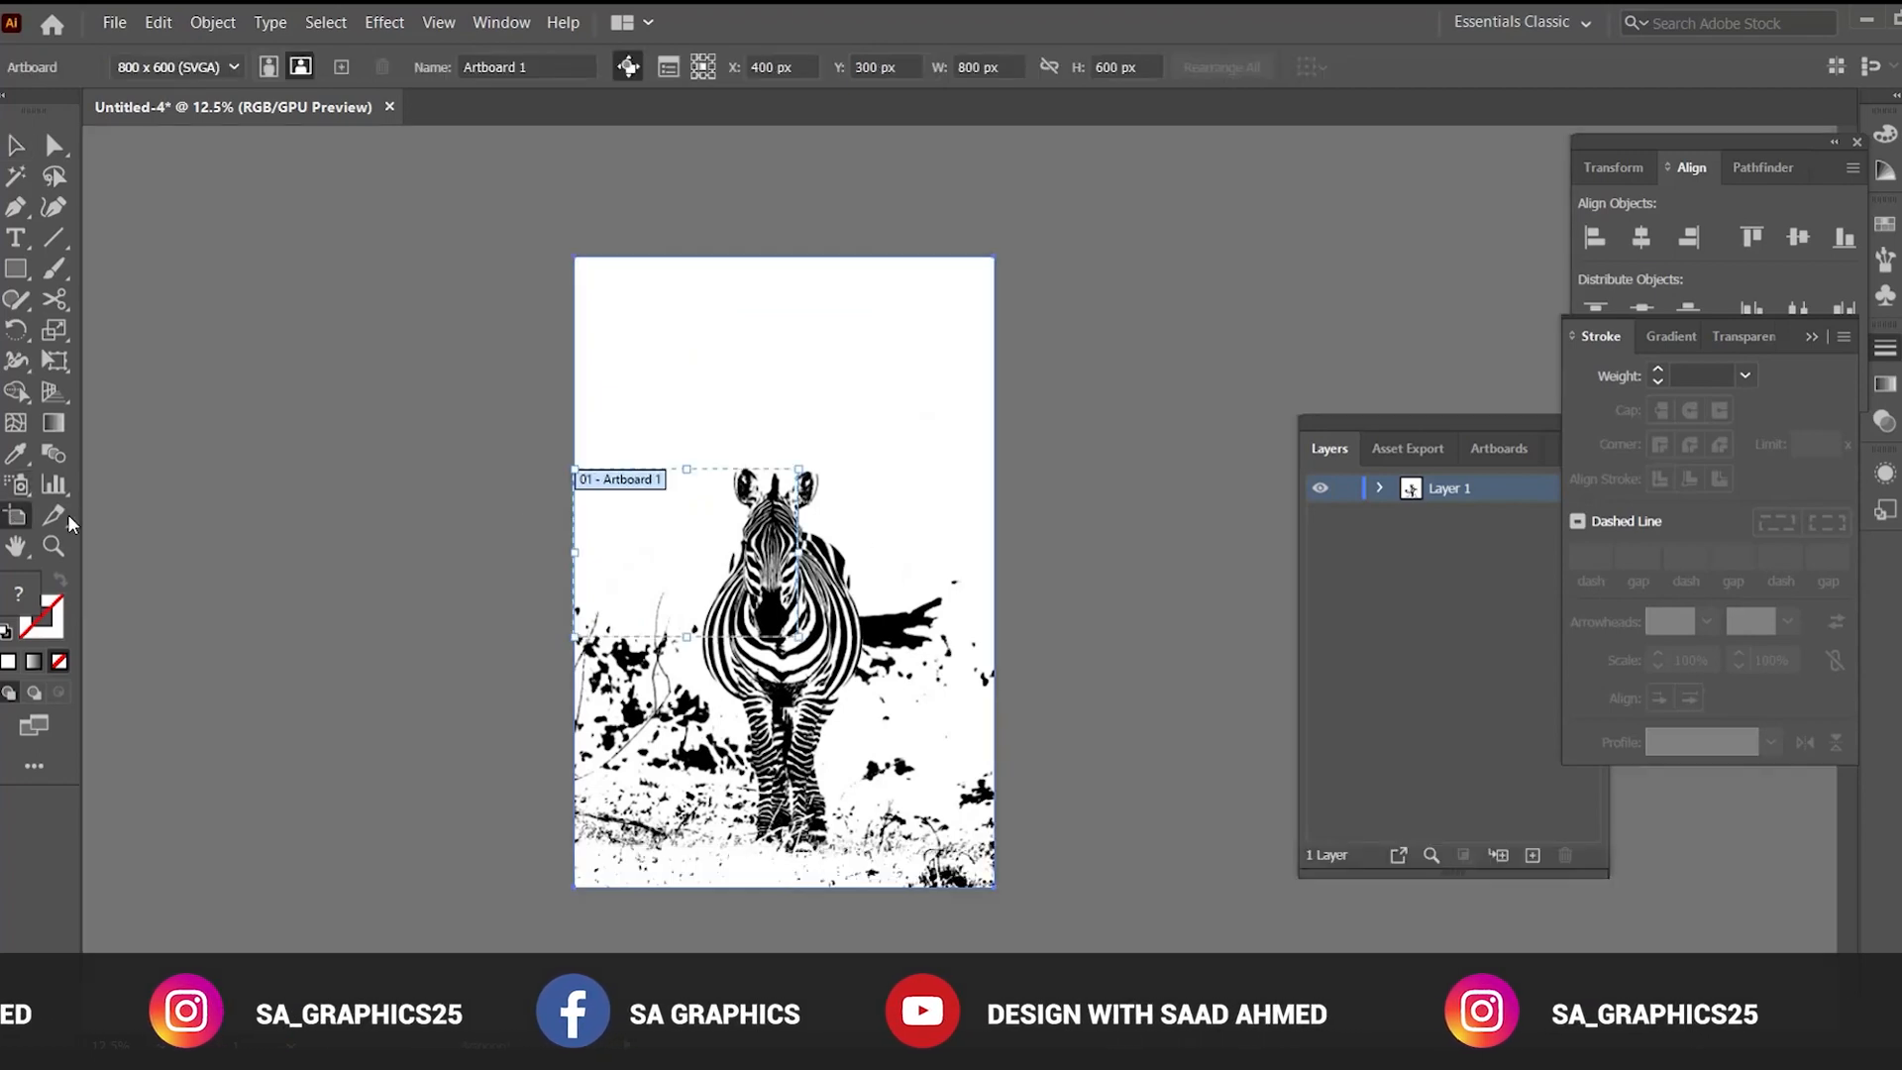
left_click_drag(693, 469, 700, 256)
left_click_drag(806, 646, 998, 886)
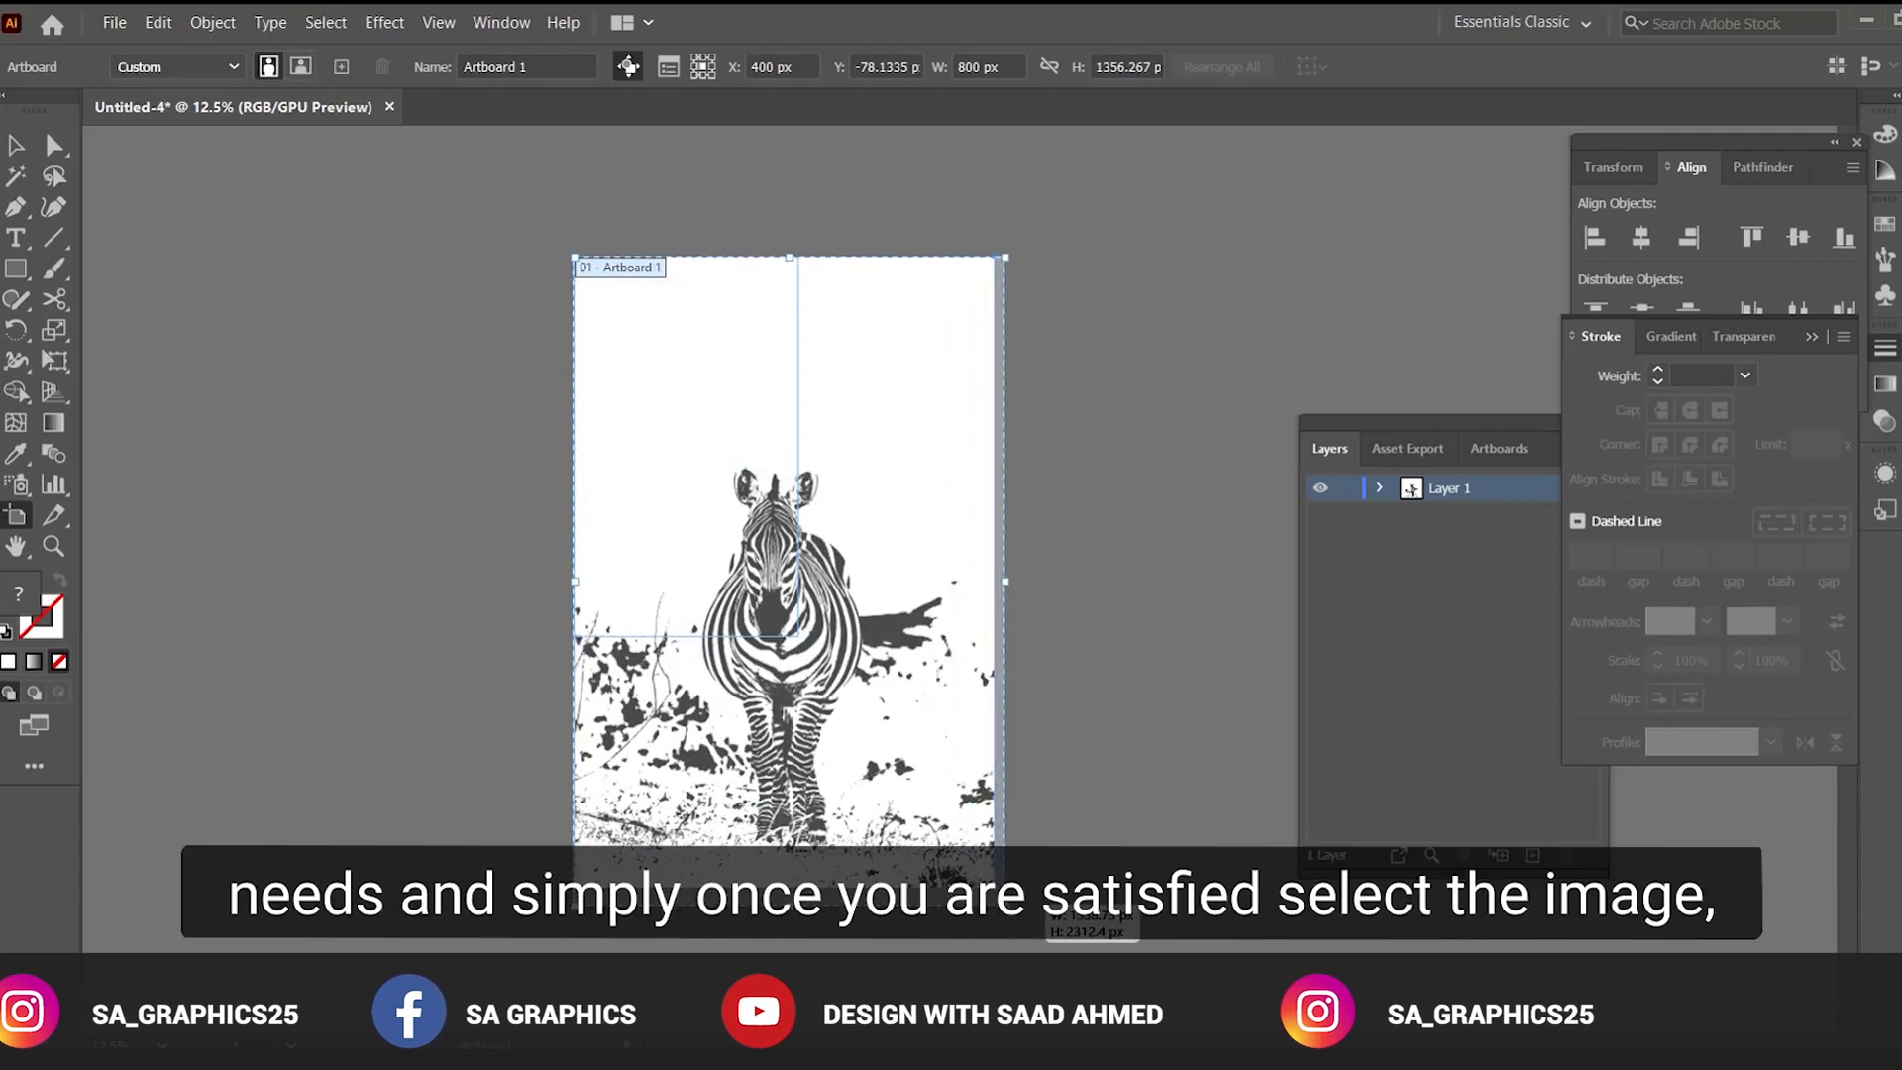
left_click_drag(1005, 592, 994, 573)
left_click(16, 145)
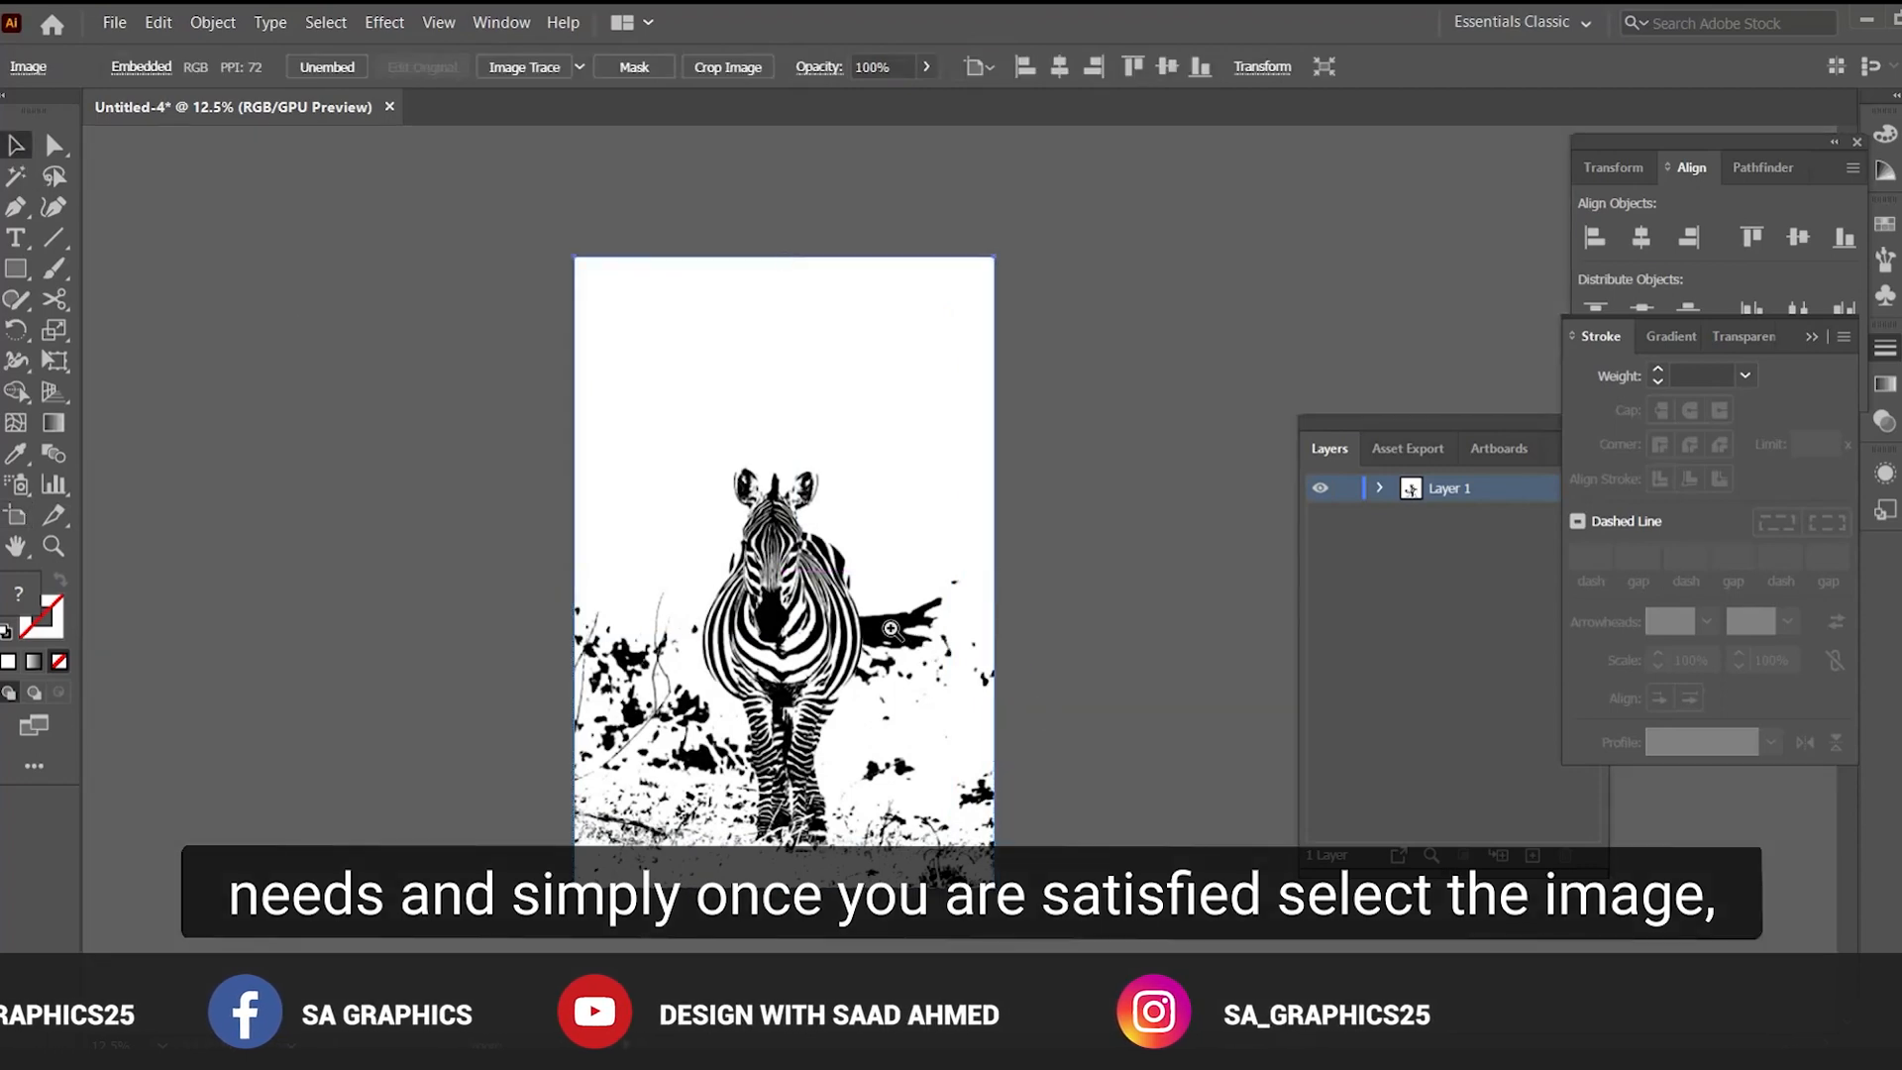
Show the Image Trace settings and trace the zebra image with the default preset
scroll(733, 649, "up", 2)
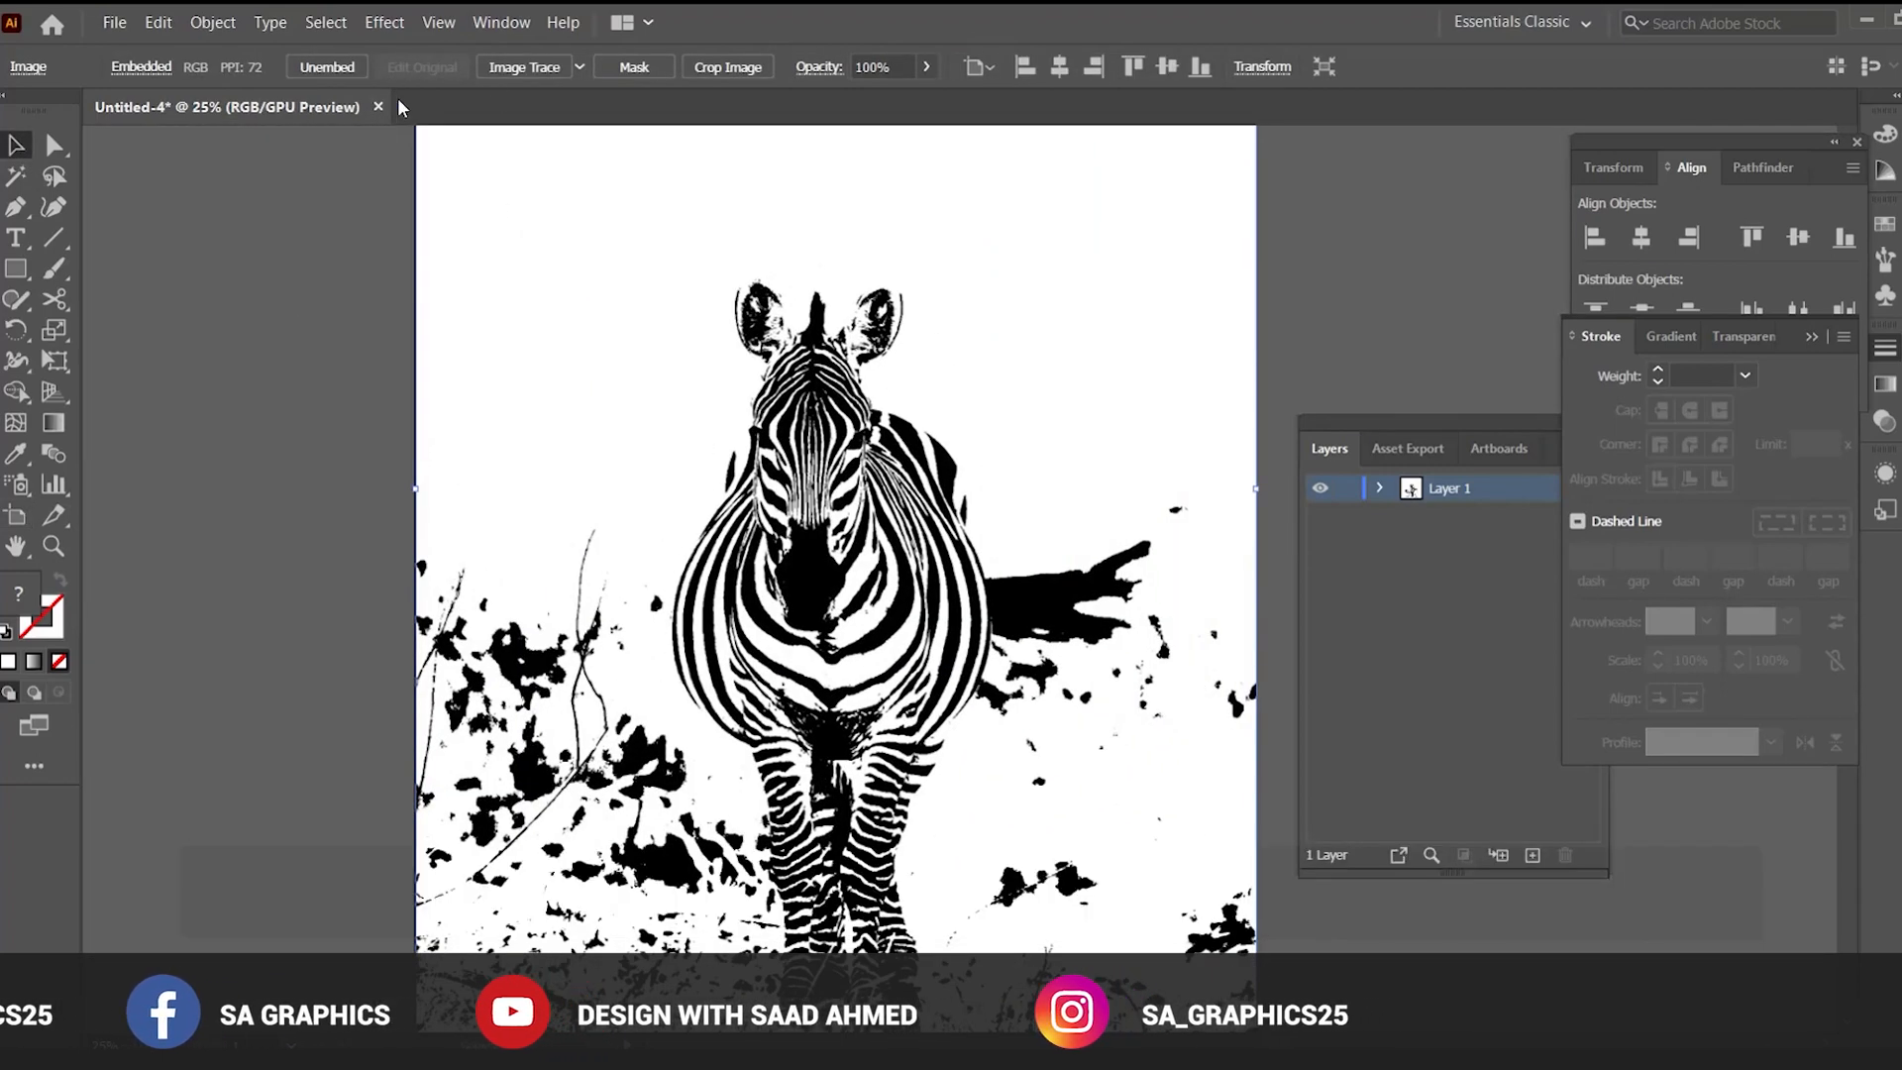
left_click(501, 24)
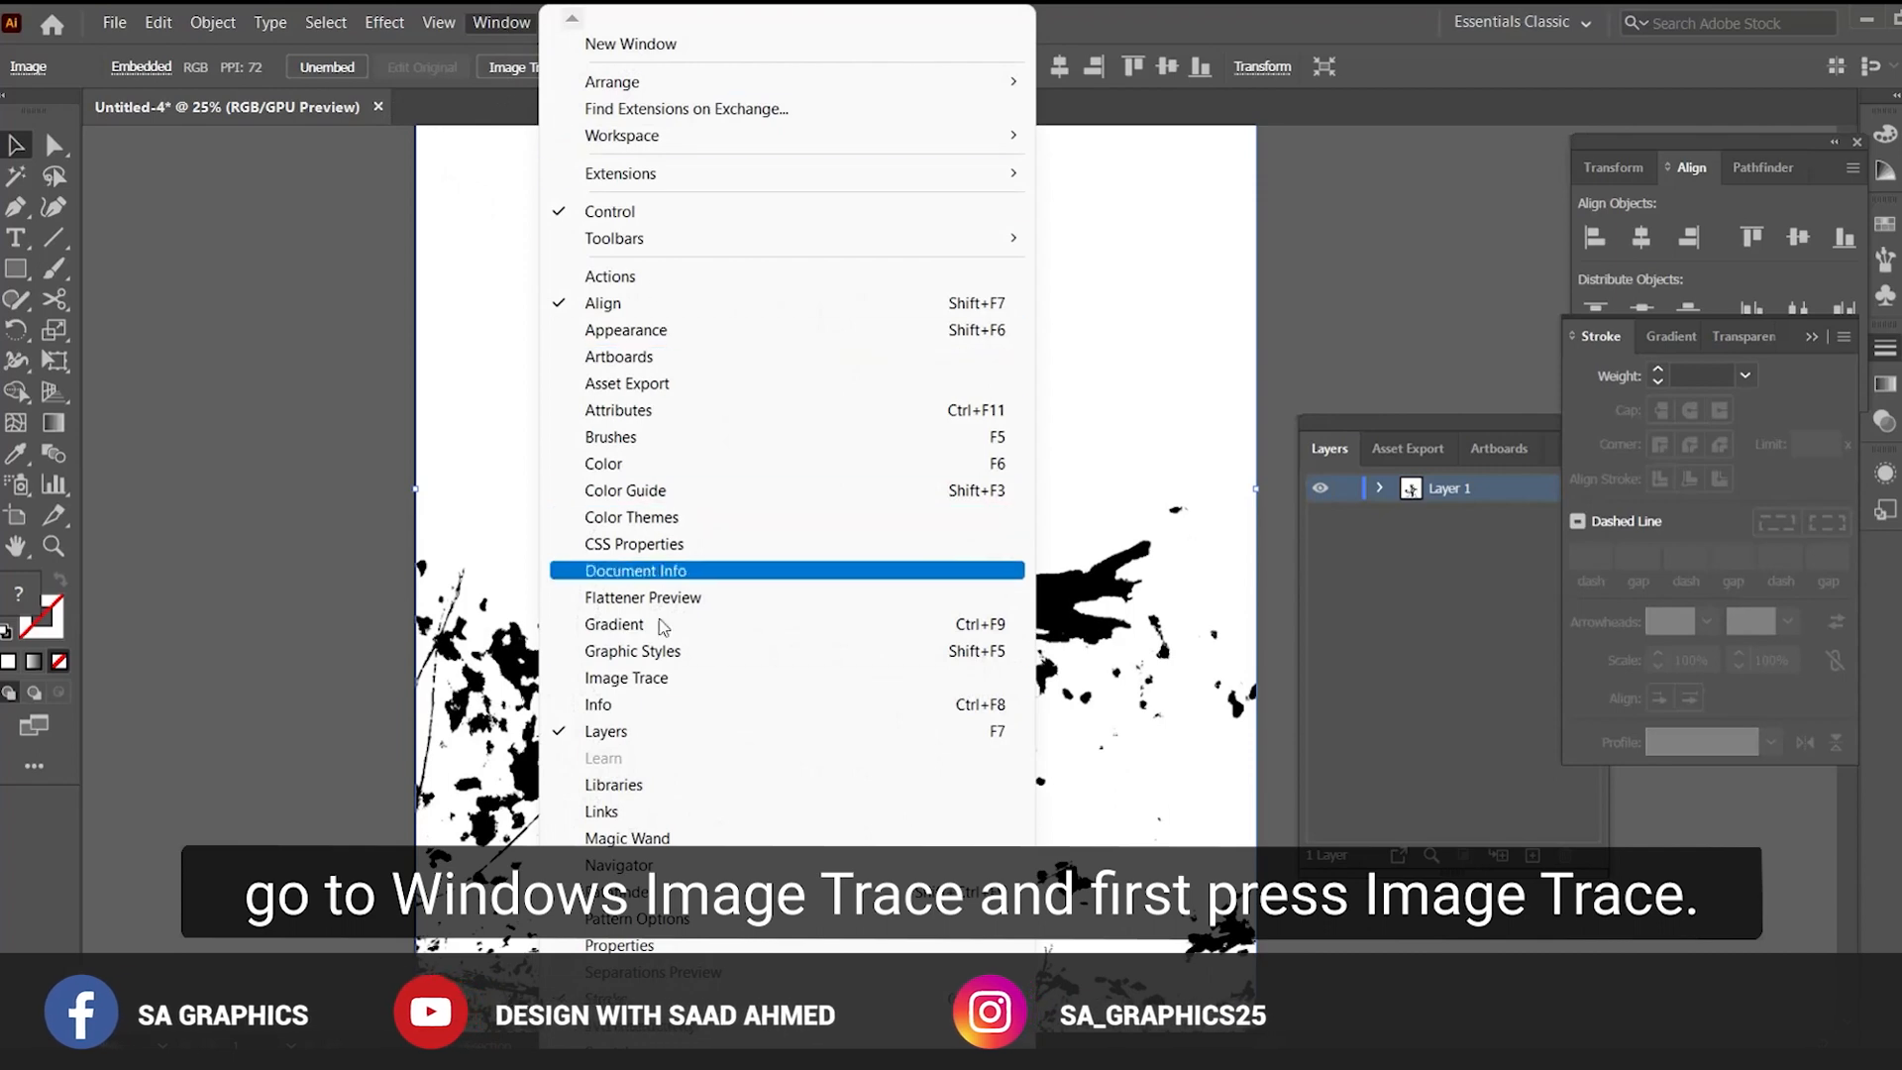
left_click(658, 679)
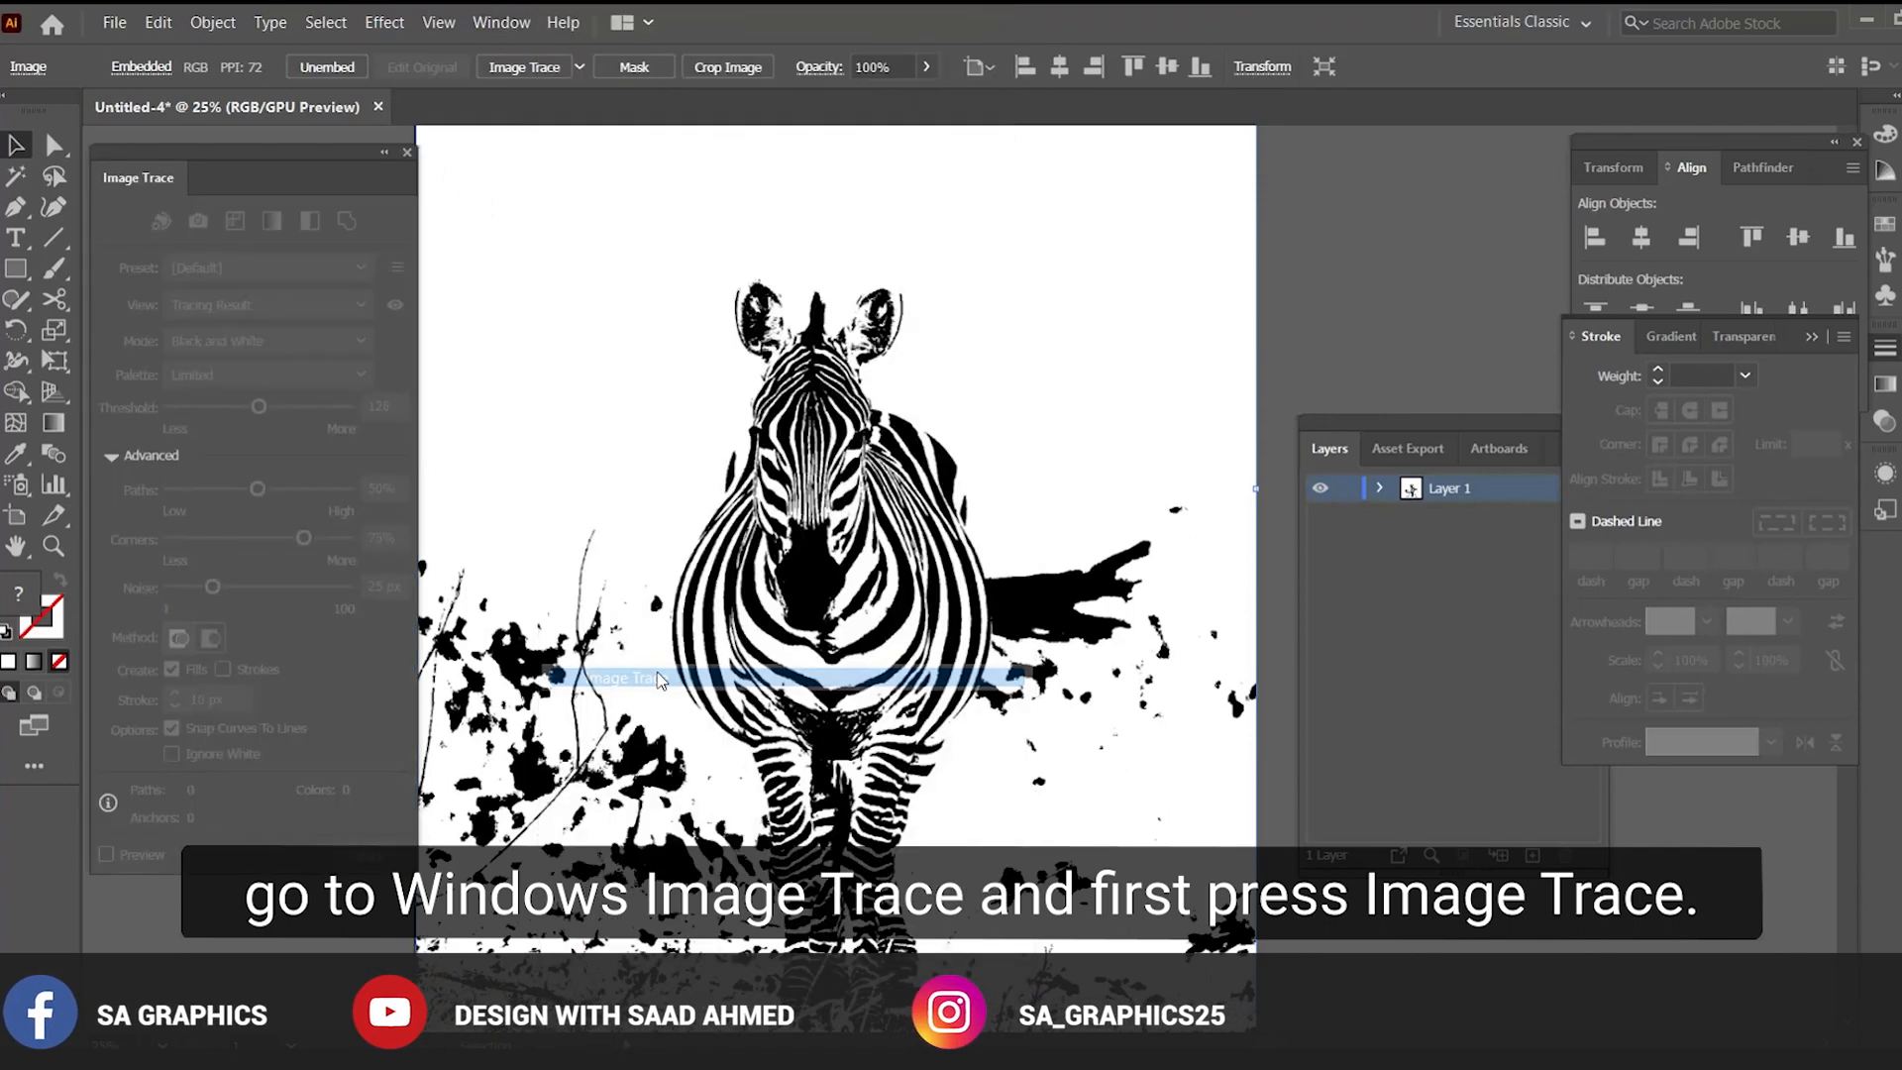
left_click(114, 462)
left_click(113, 460)
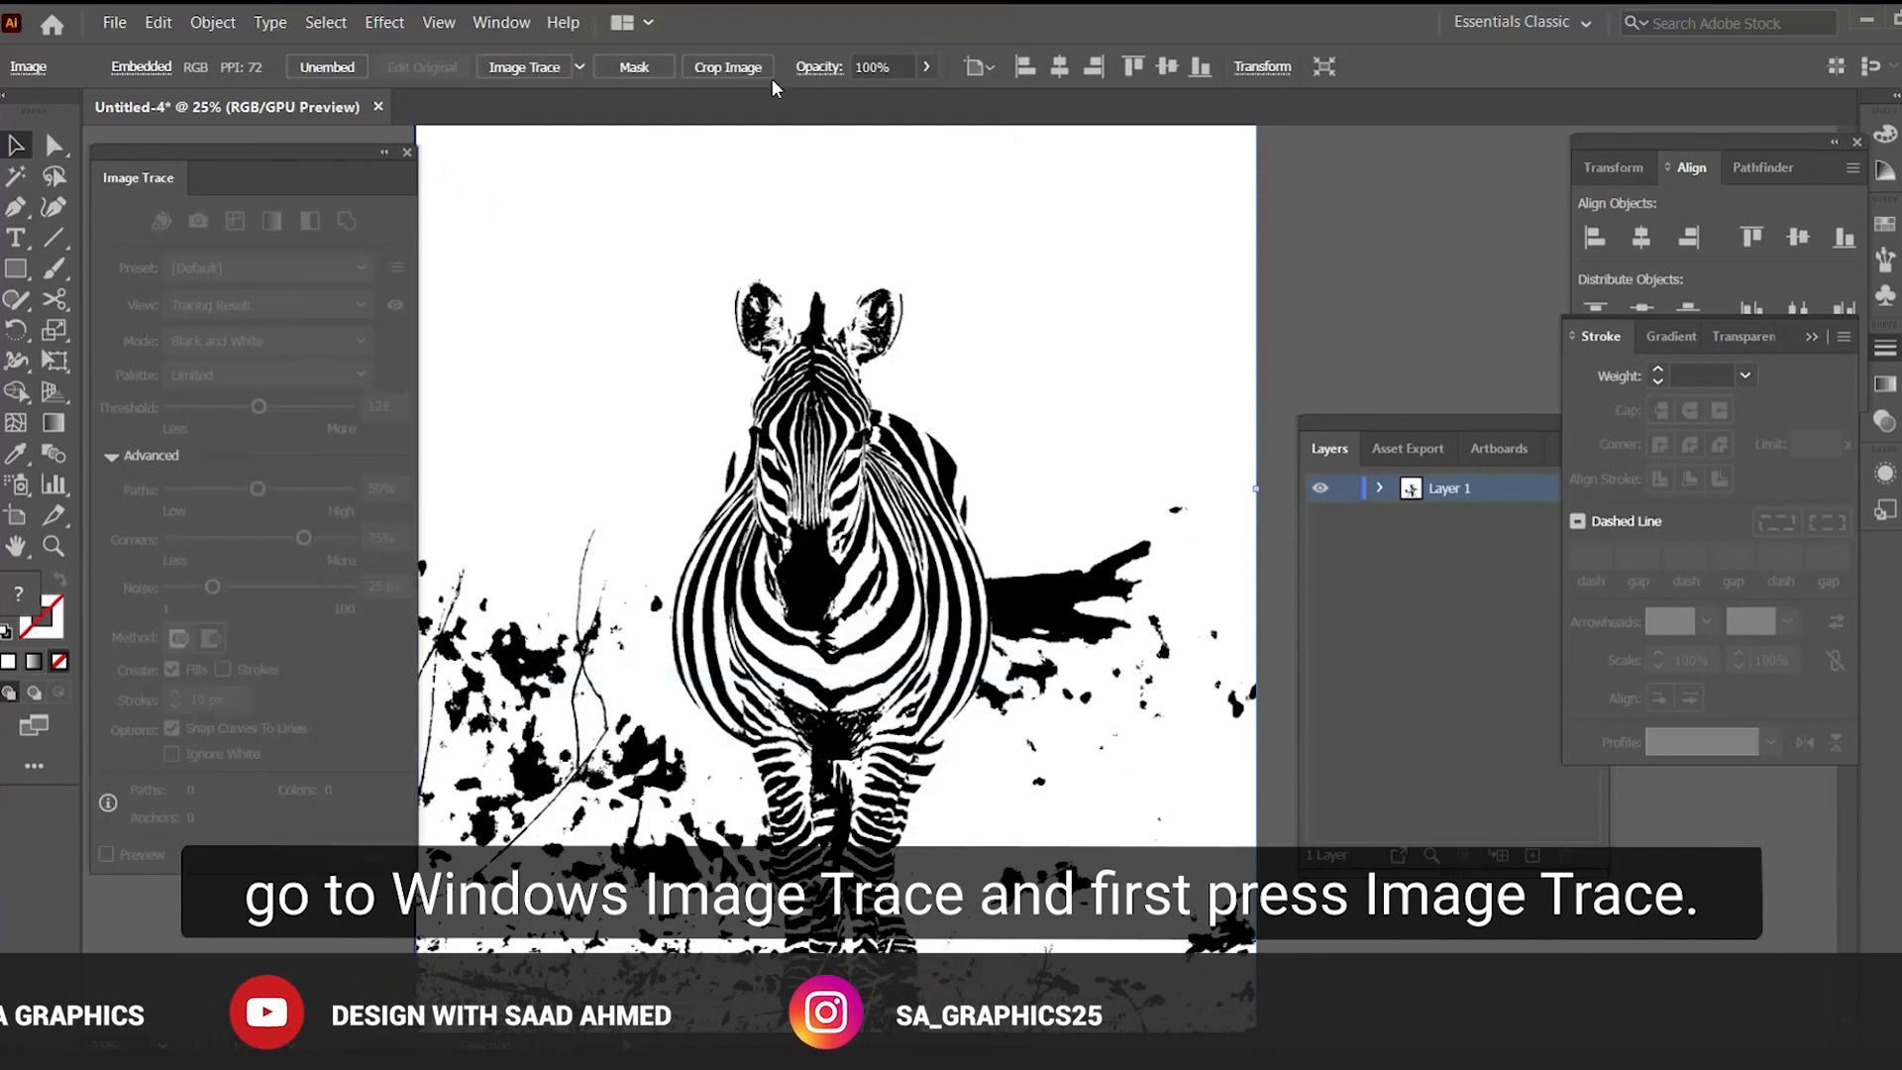
left_click(528, 69)
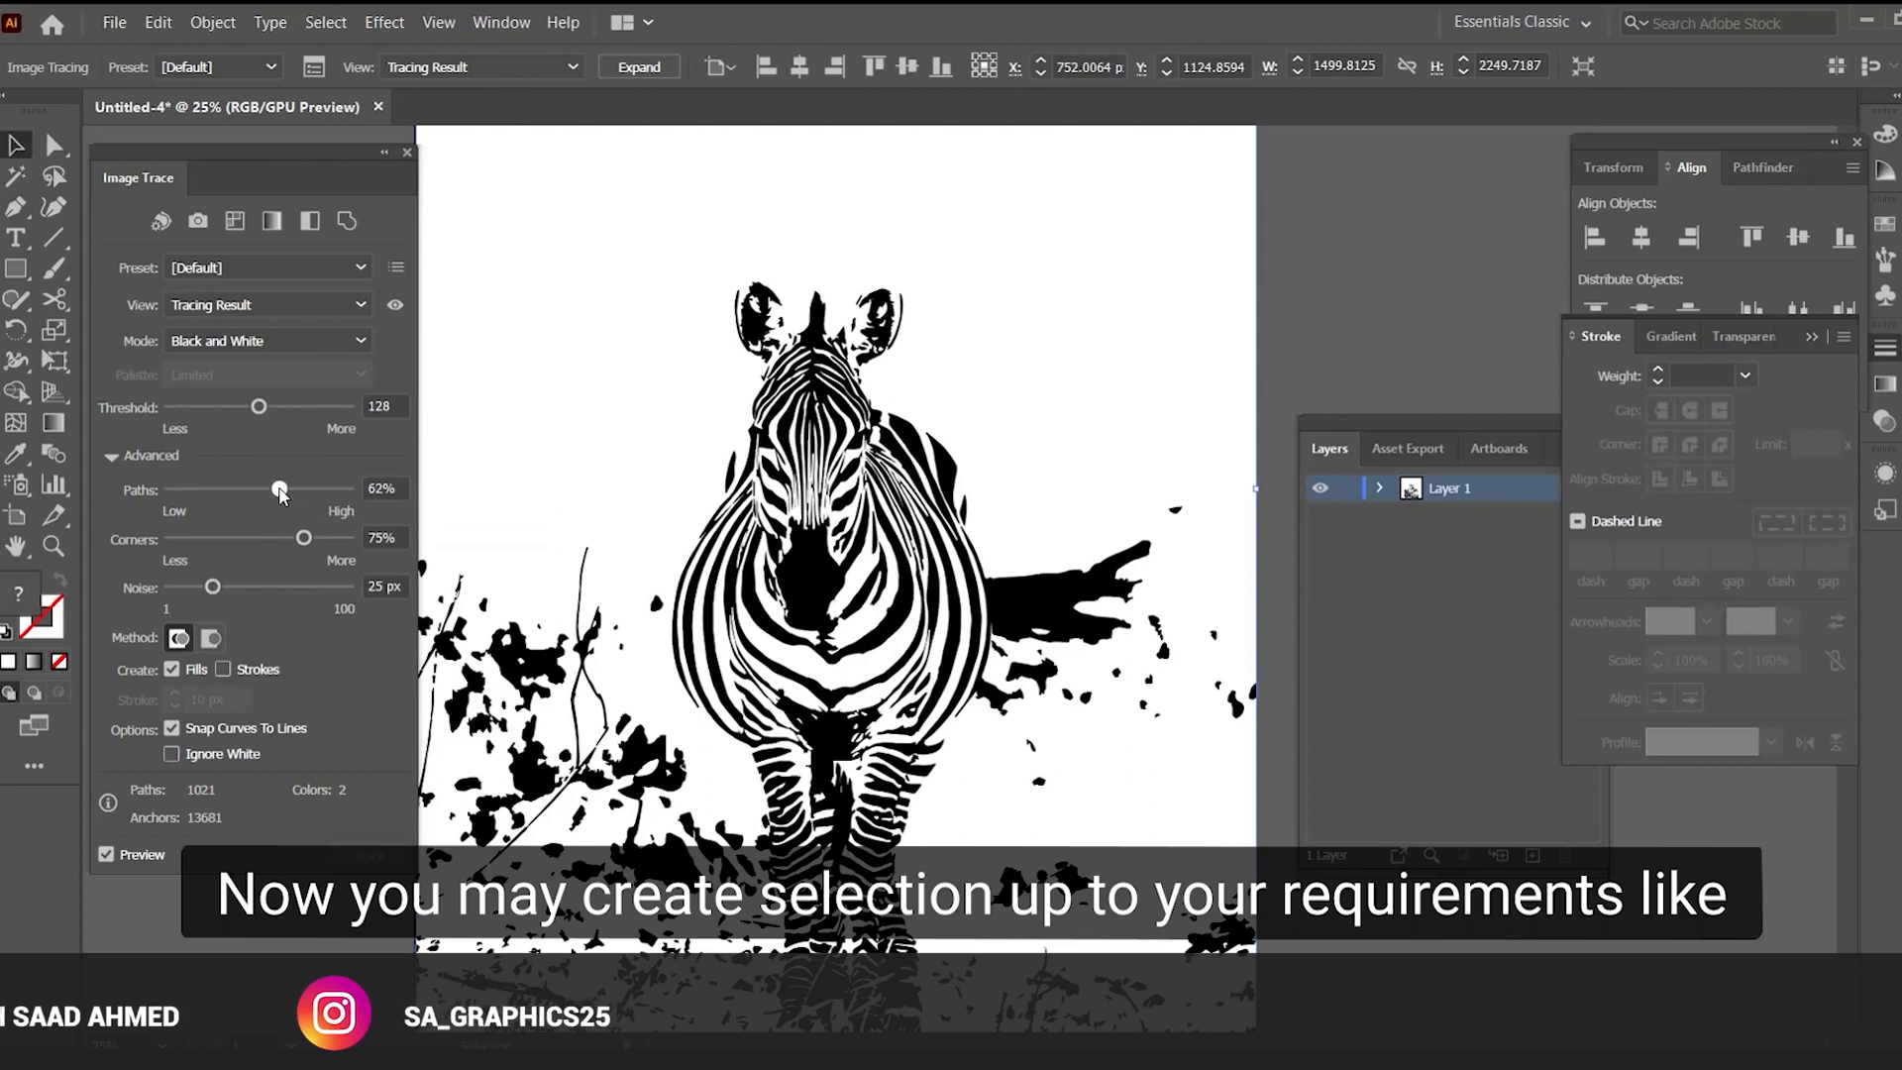
Set the tracing's paths to 26%, corners to 100% and noise to 33 px, and close the trace settings
left_click_drag(275, 489, 229, 489)
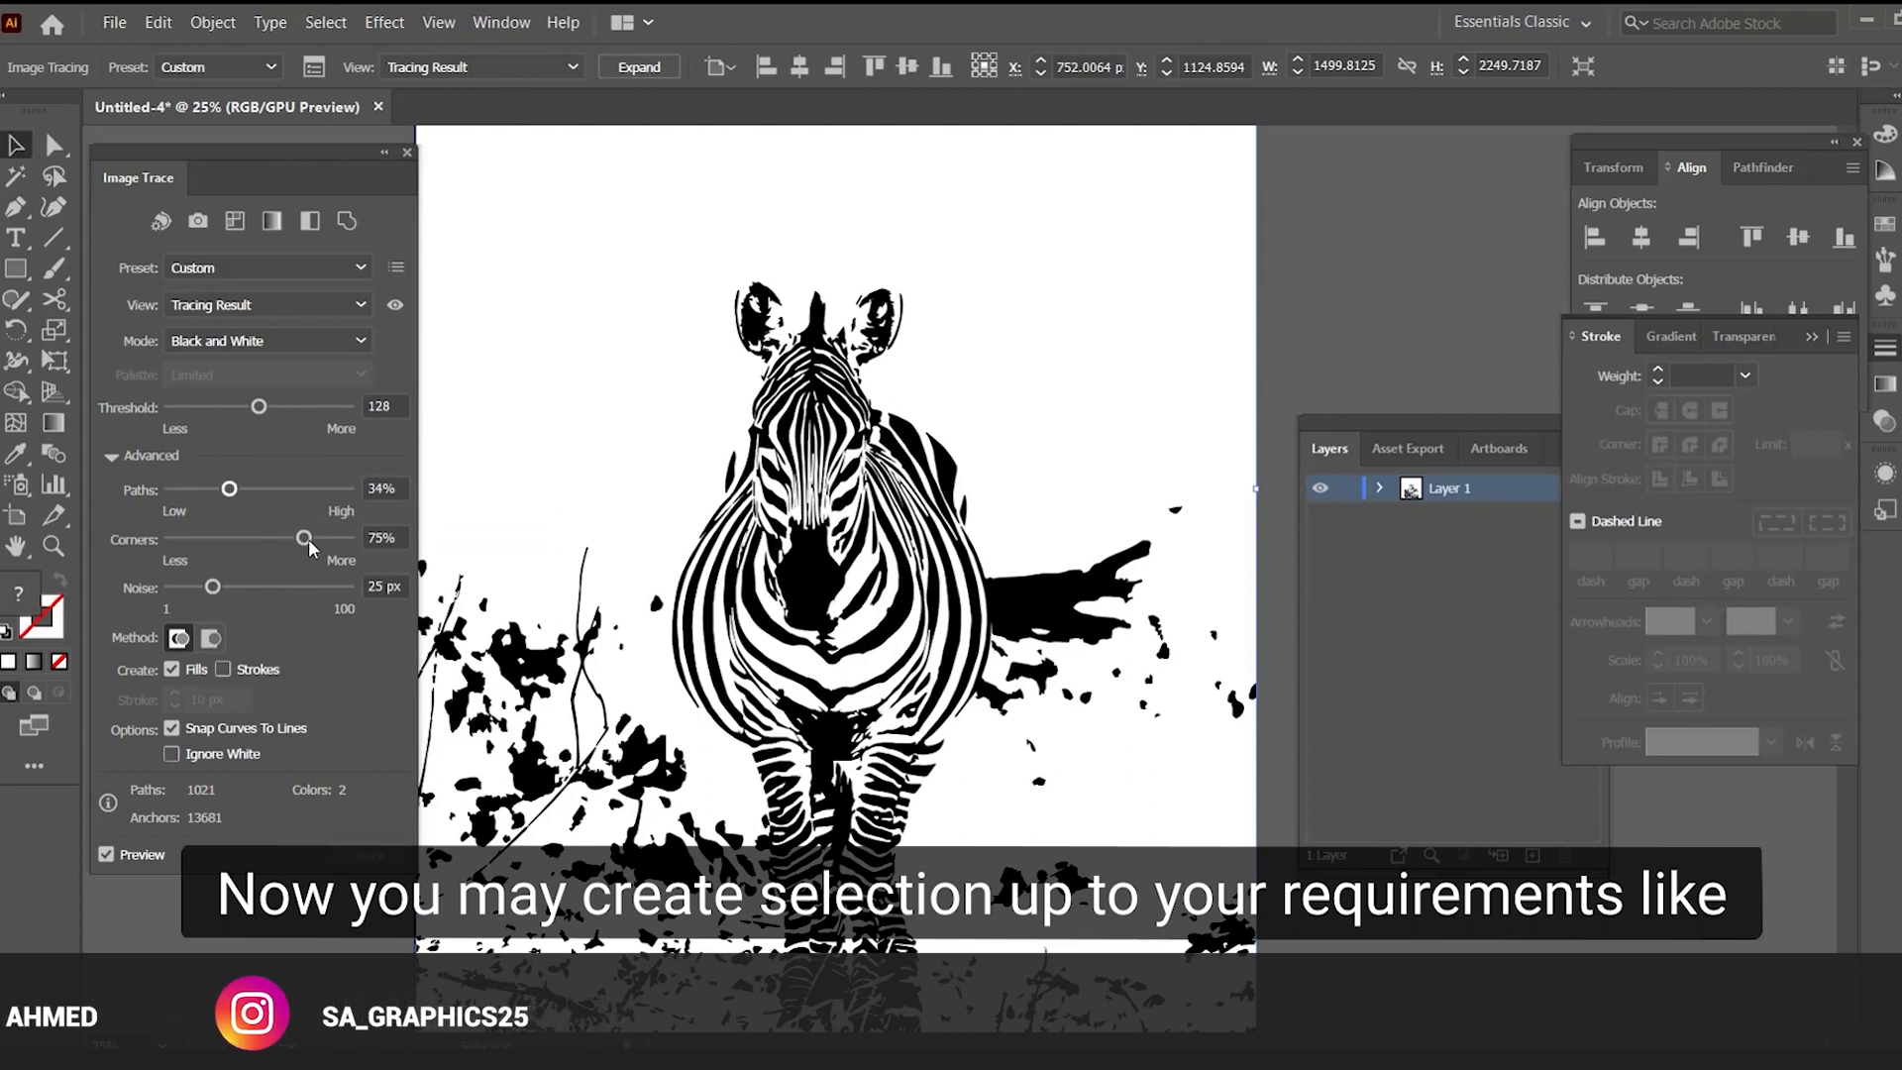
left_click_drag(309, 537, 369, 550)
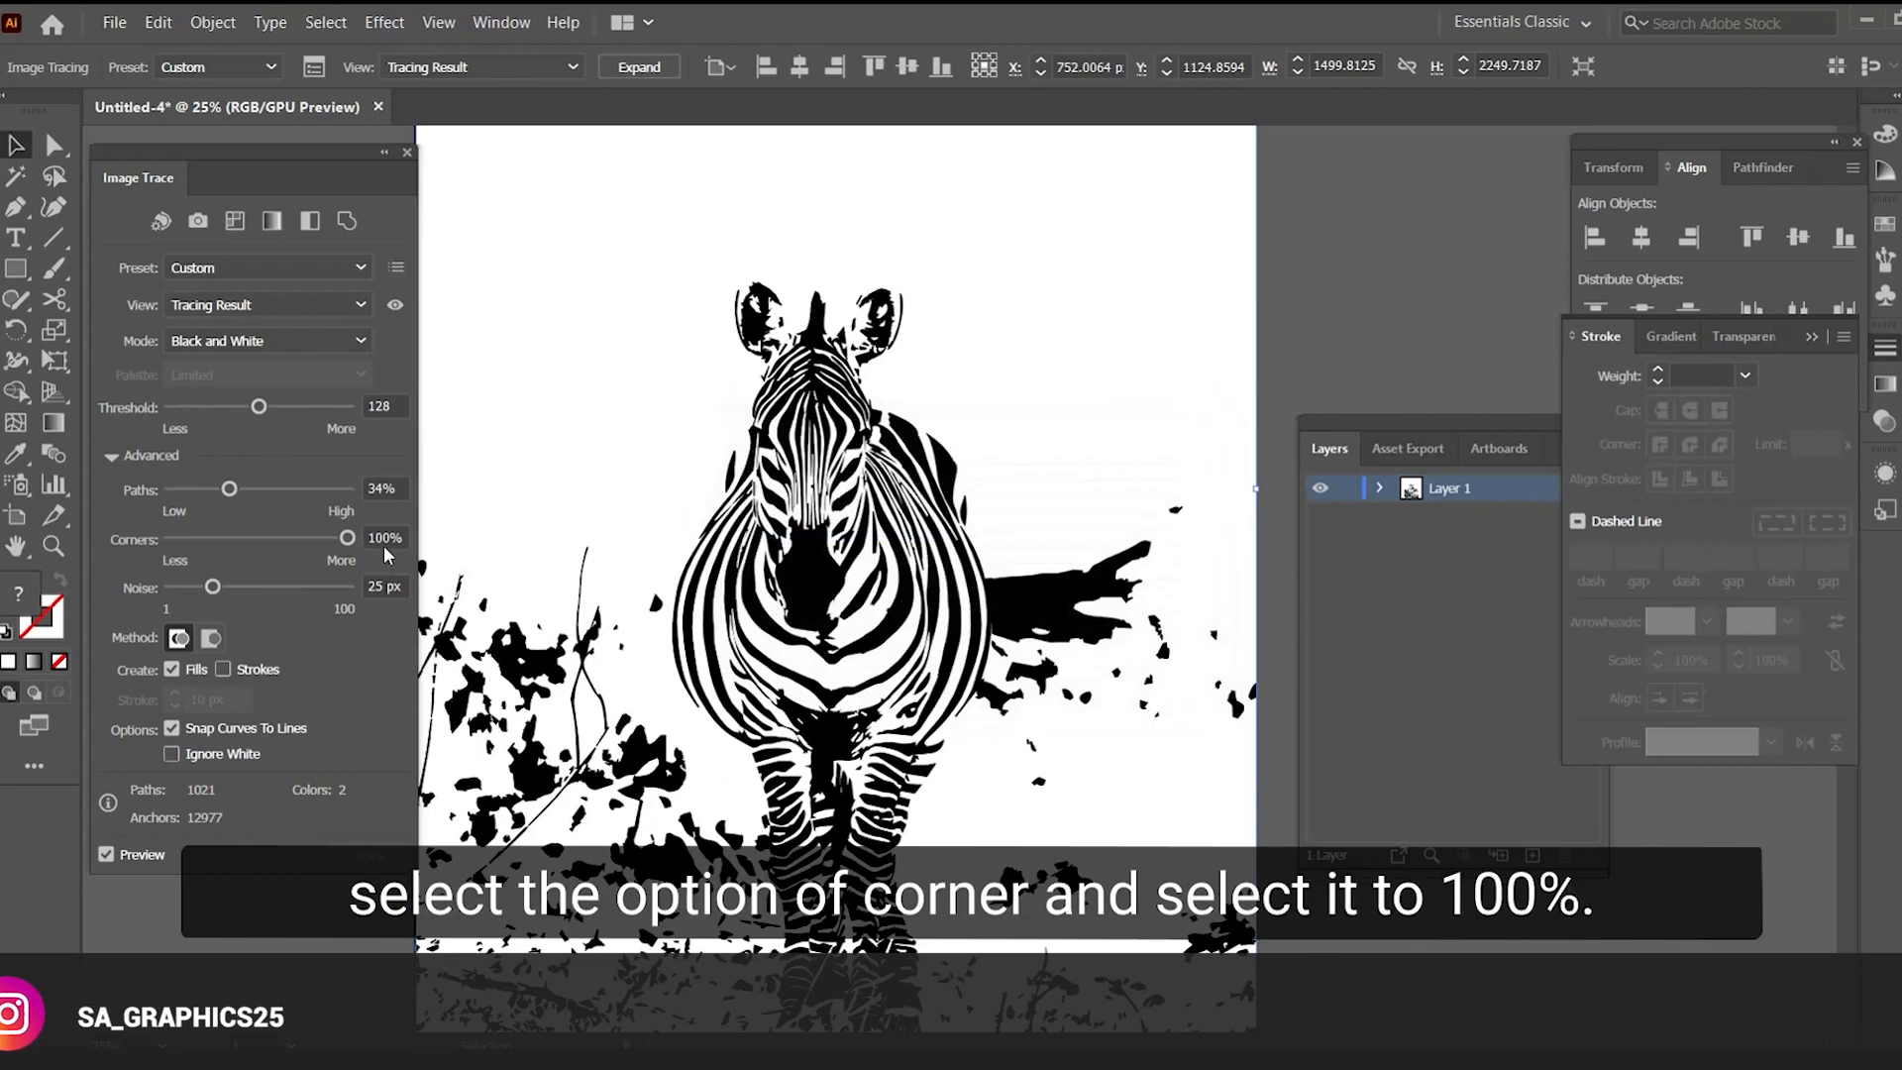
left_click_drag(229, 490, 214, 498)
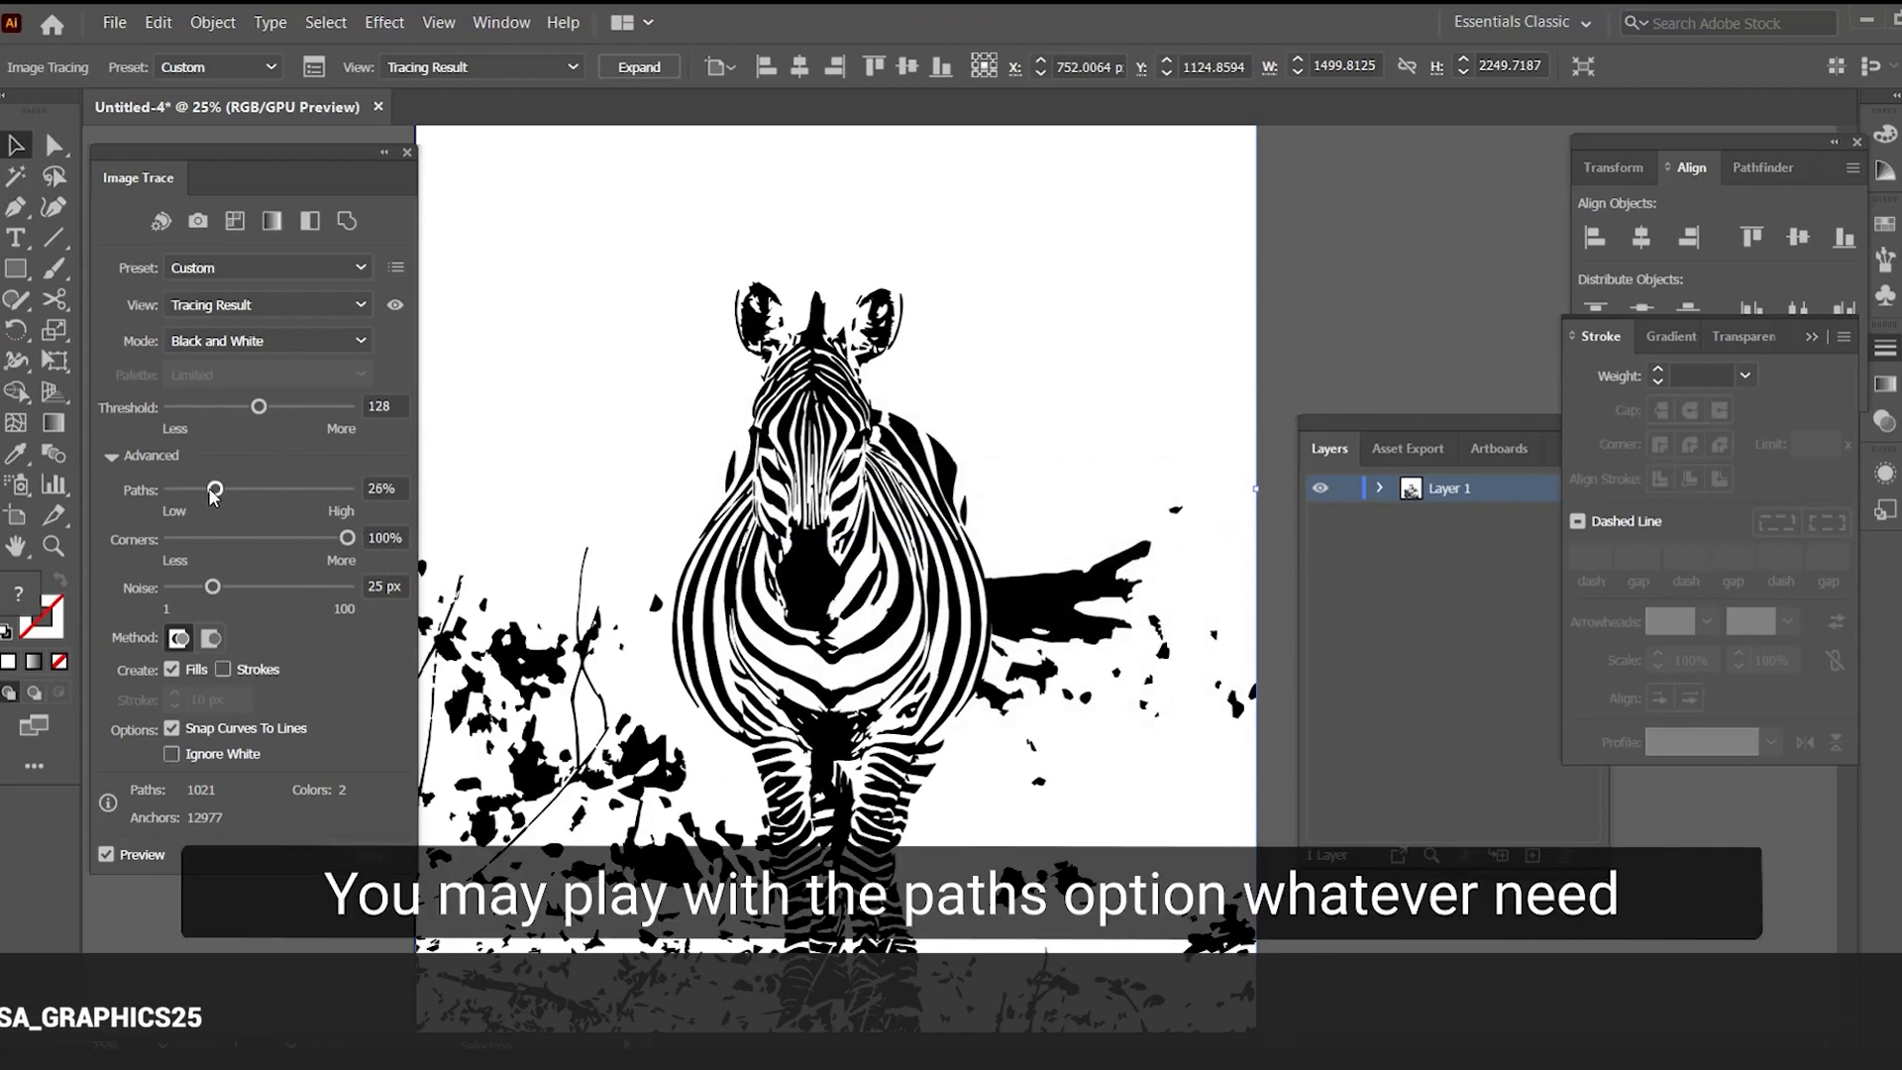
left_click_drag(217, 585, 207, 591)
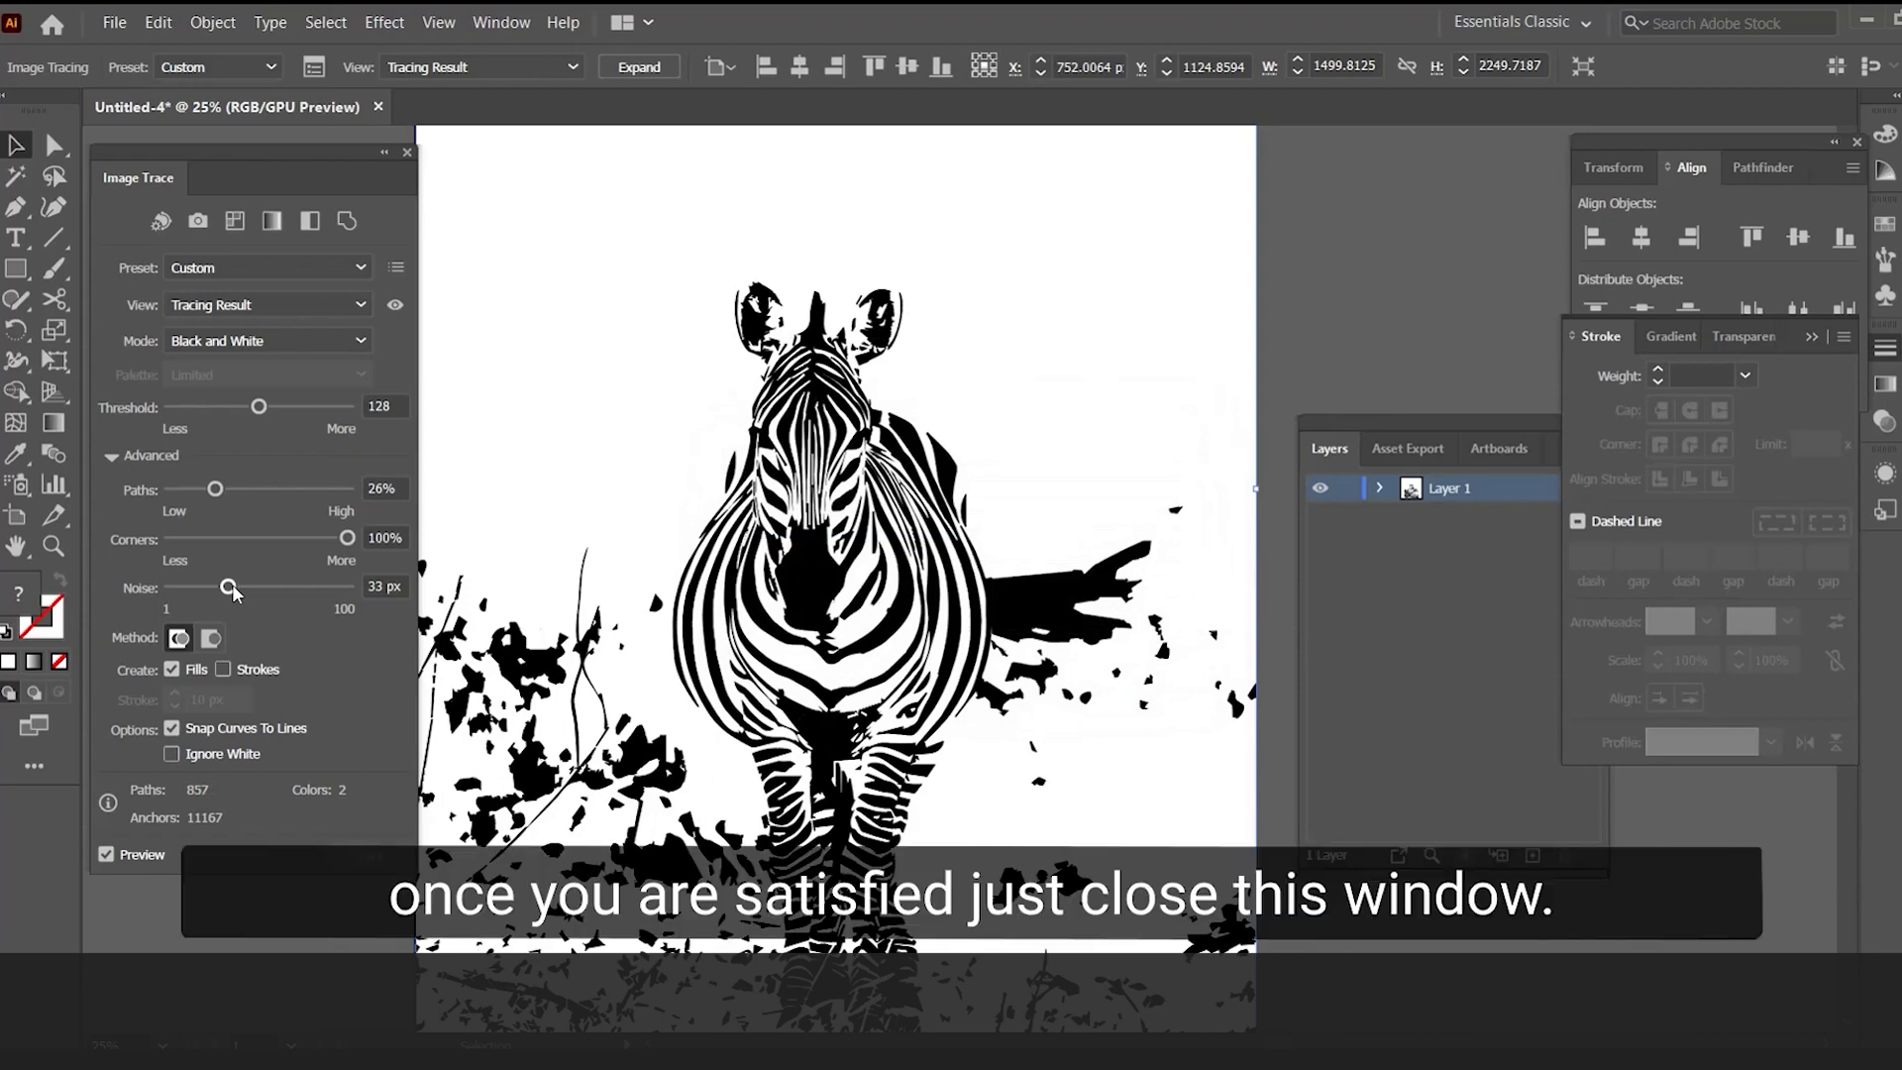
left_click(407, 153)
Expand the traced zebra into vector paths and fully ungroup the result
scroll(998, 491, "down", 2)
left_click_drag(997, 492, 820, 406)
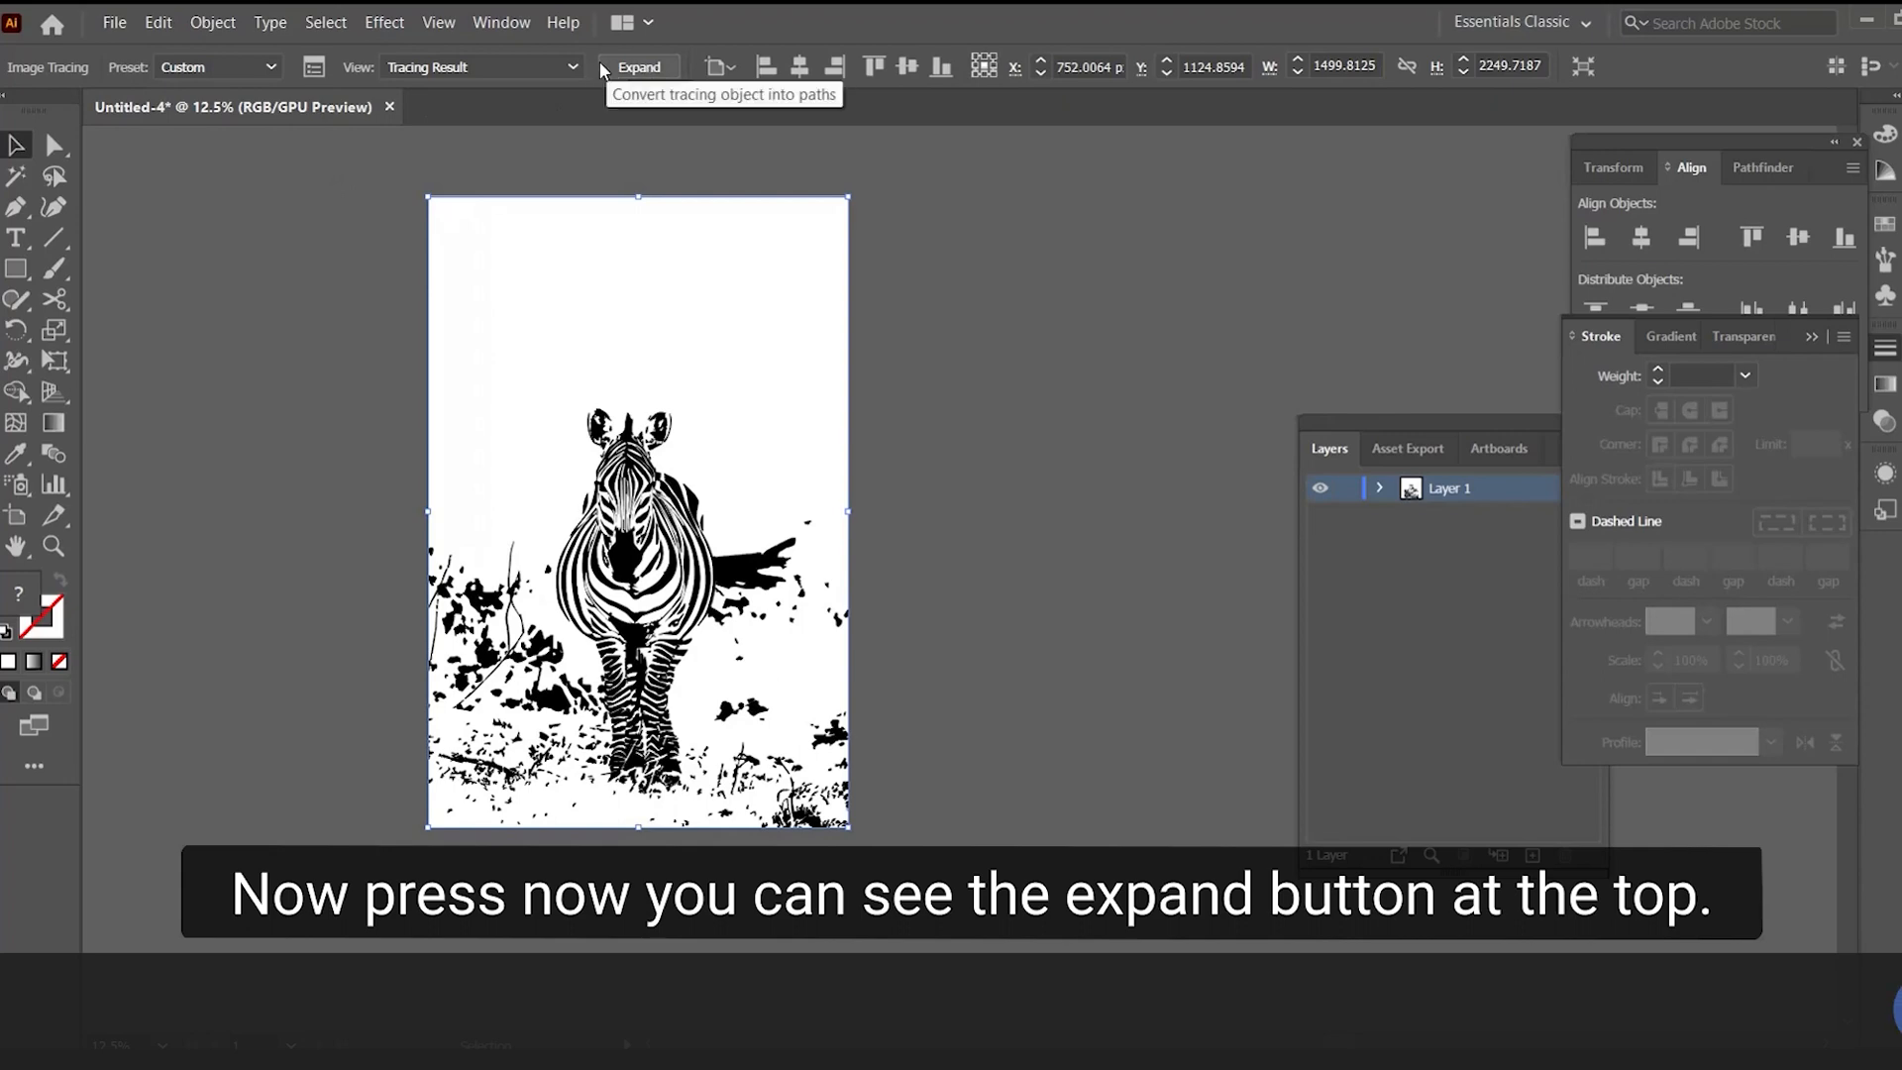
left_click(634, 66)
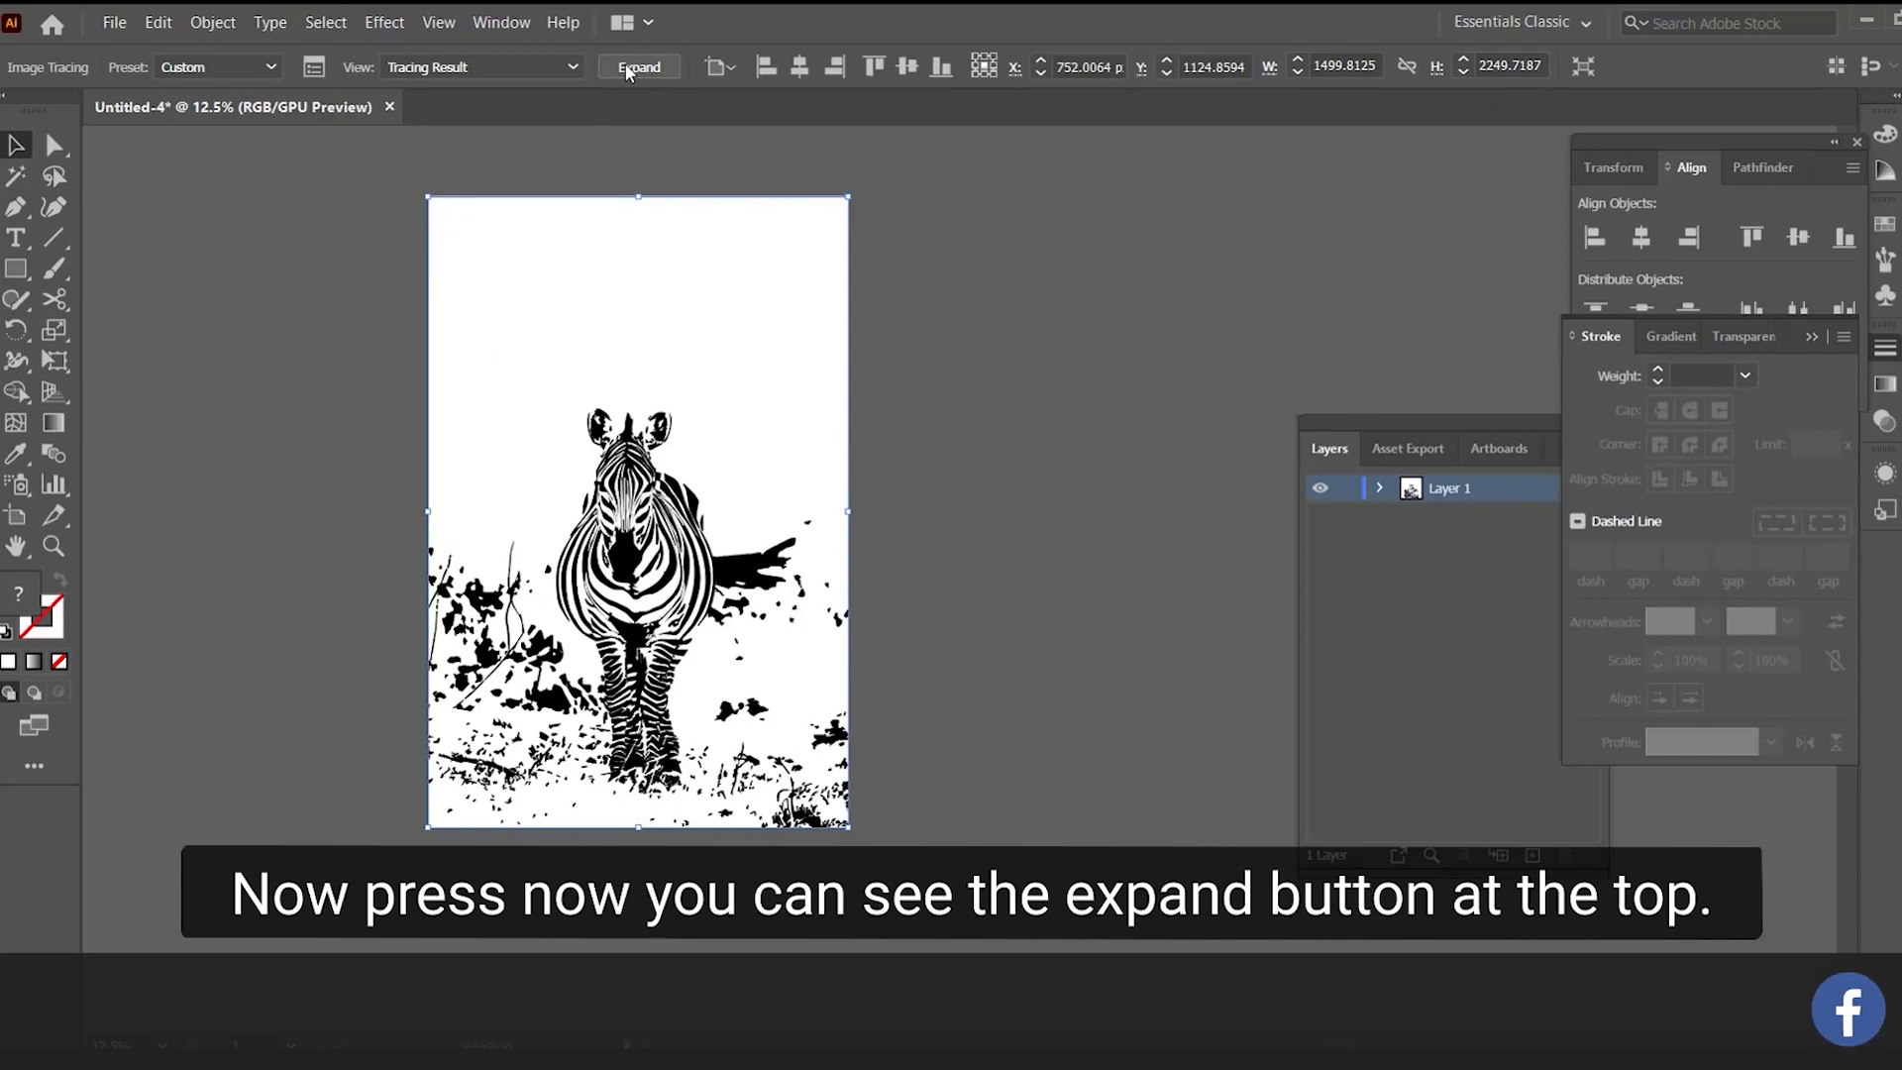
key("ctrl+=")
key("ctrl+=")
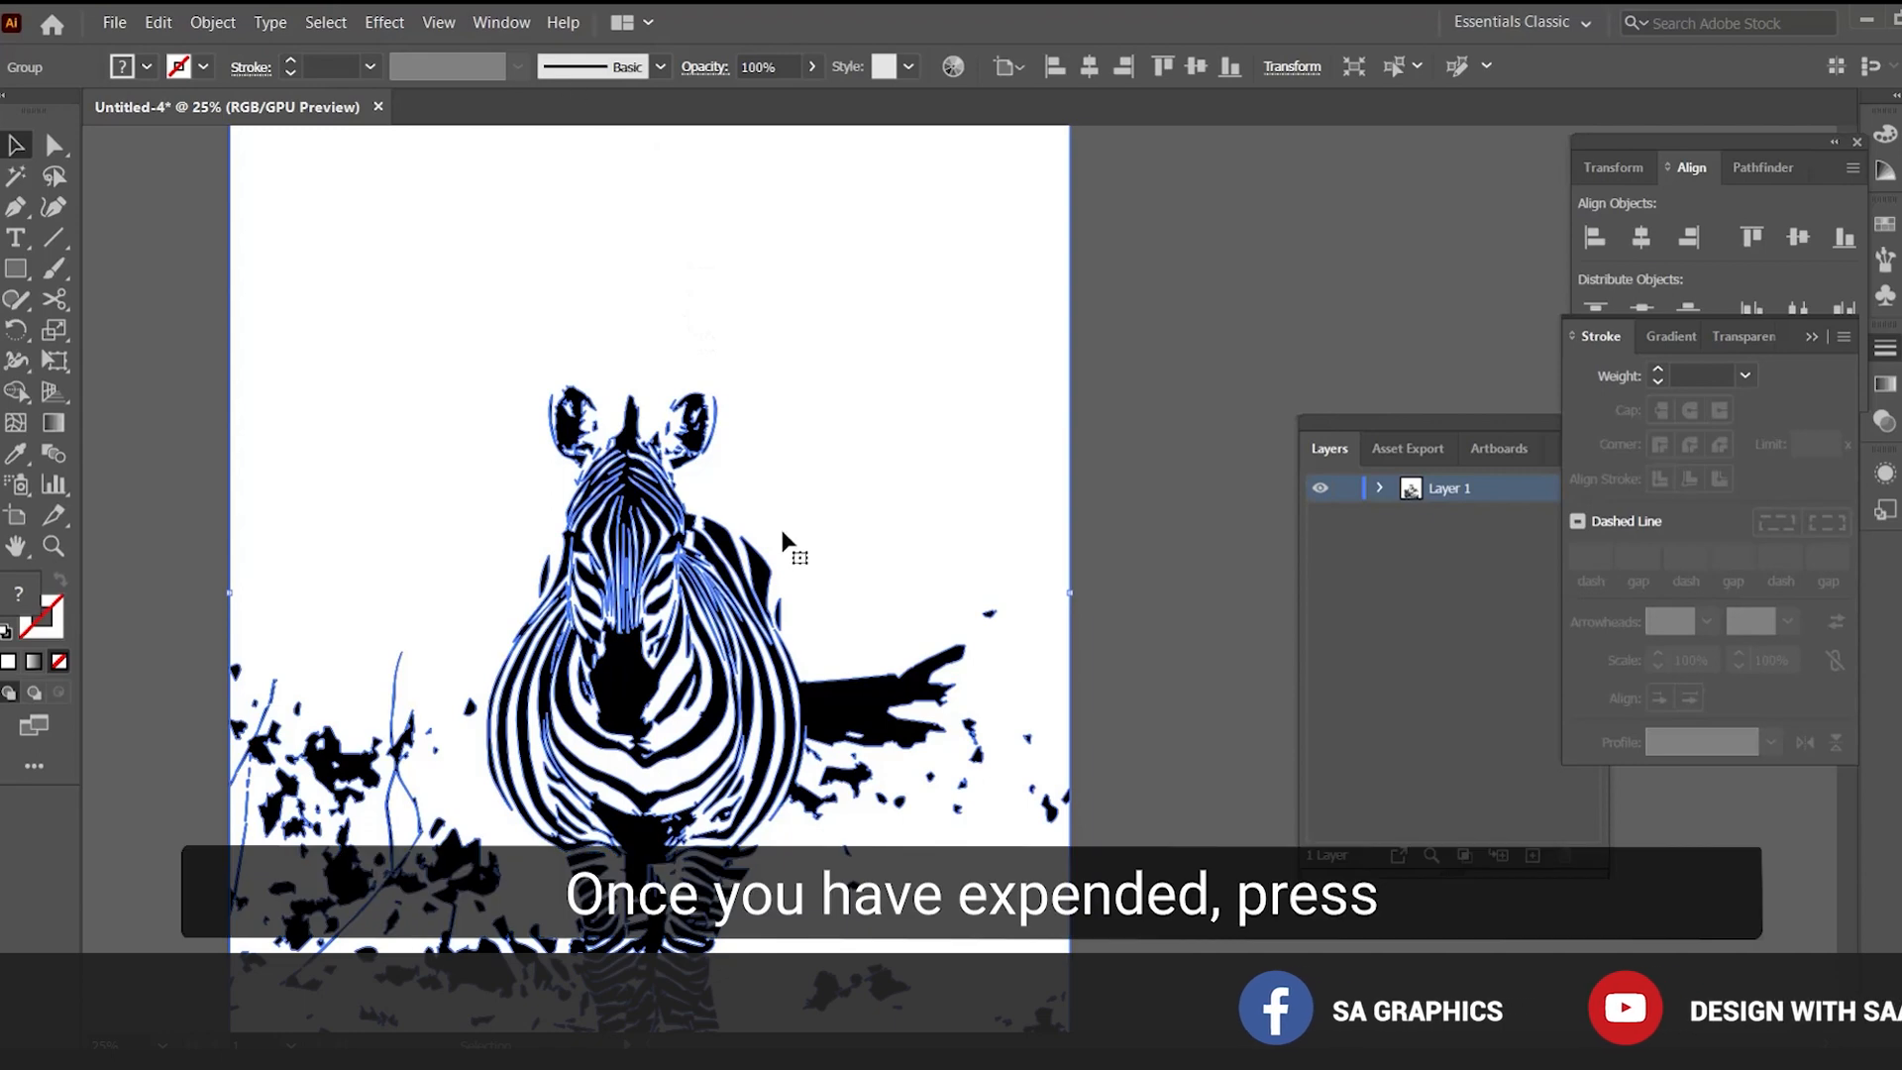
key("ctrl+shift+g")
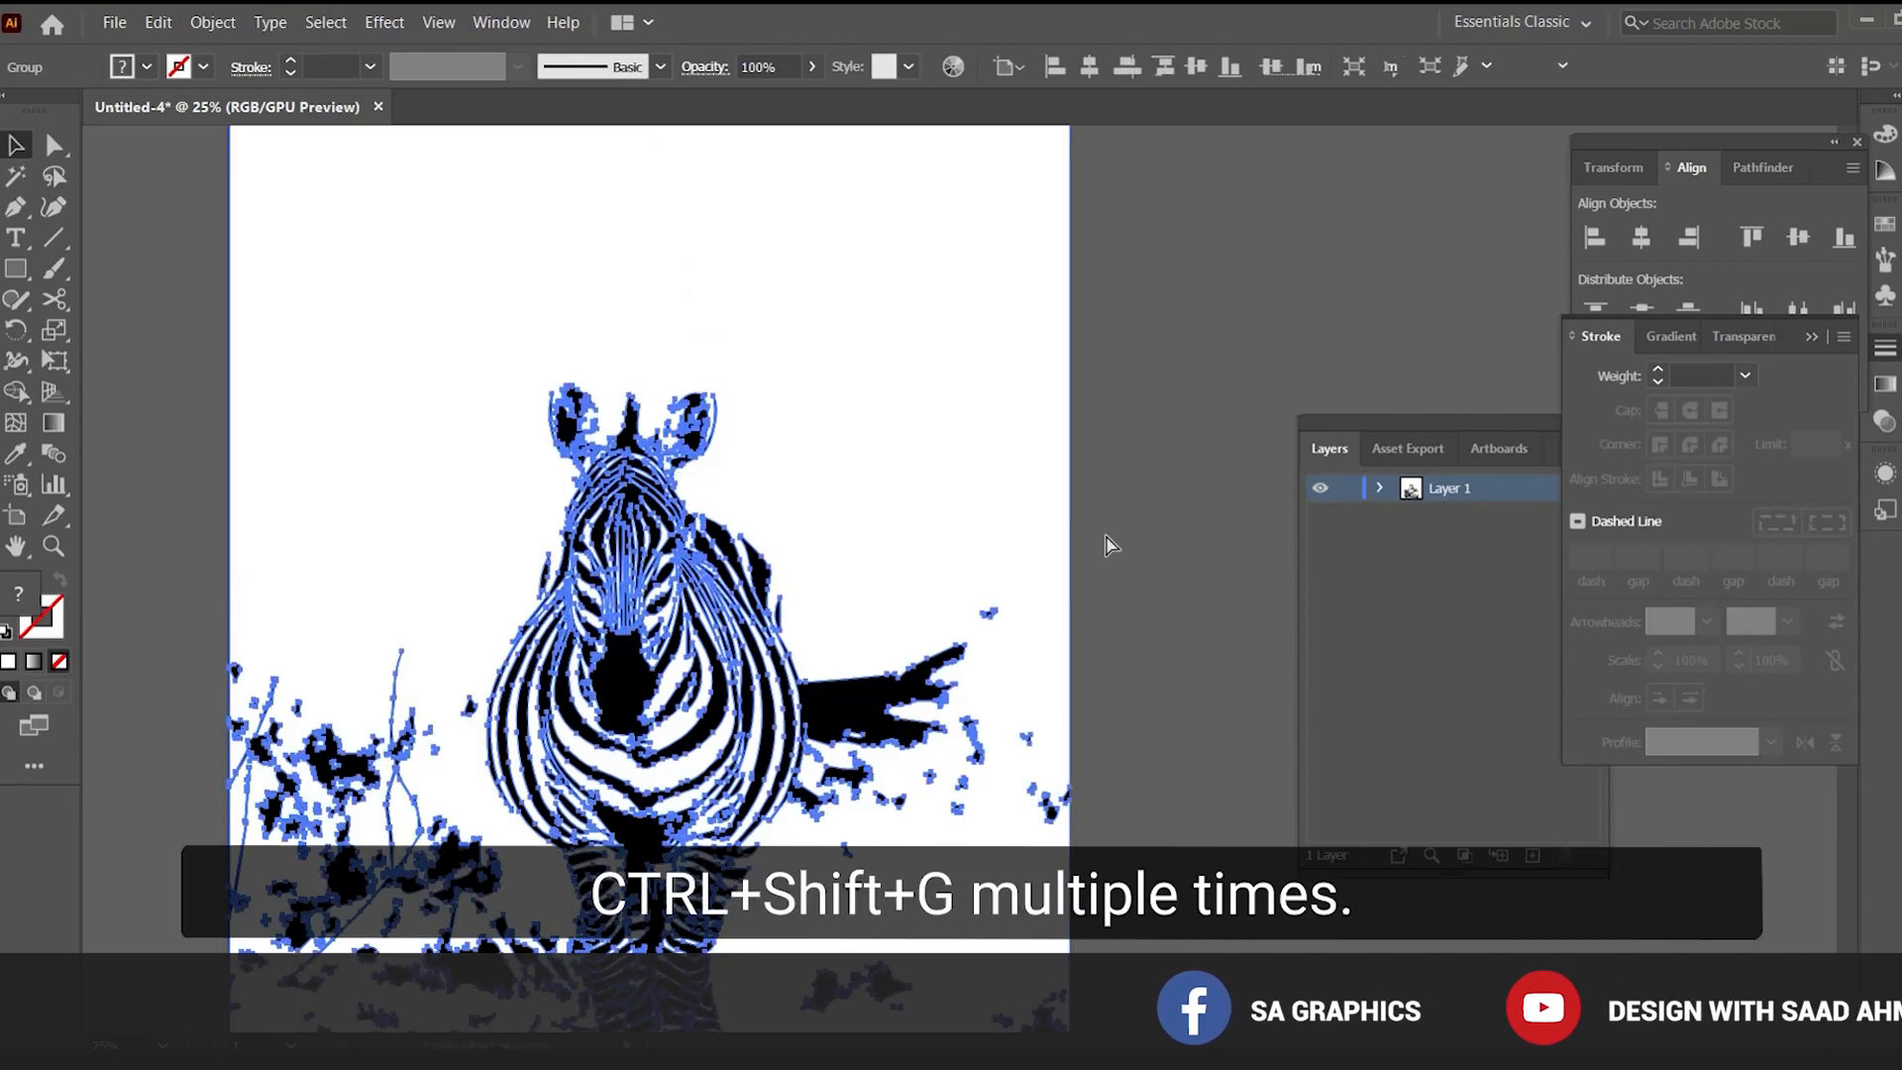
key("ctrl+shift+g")
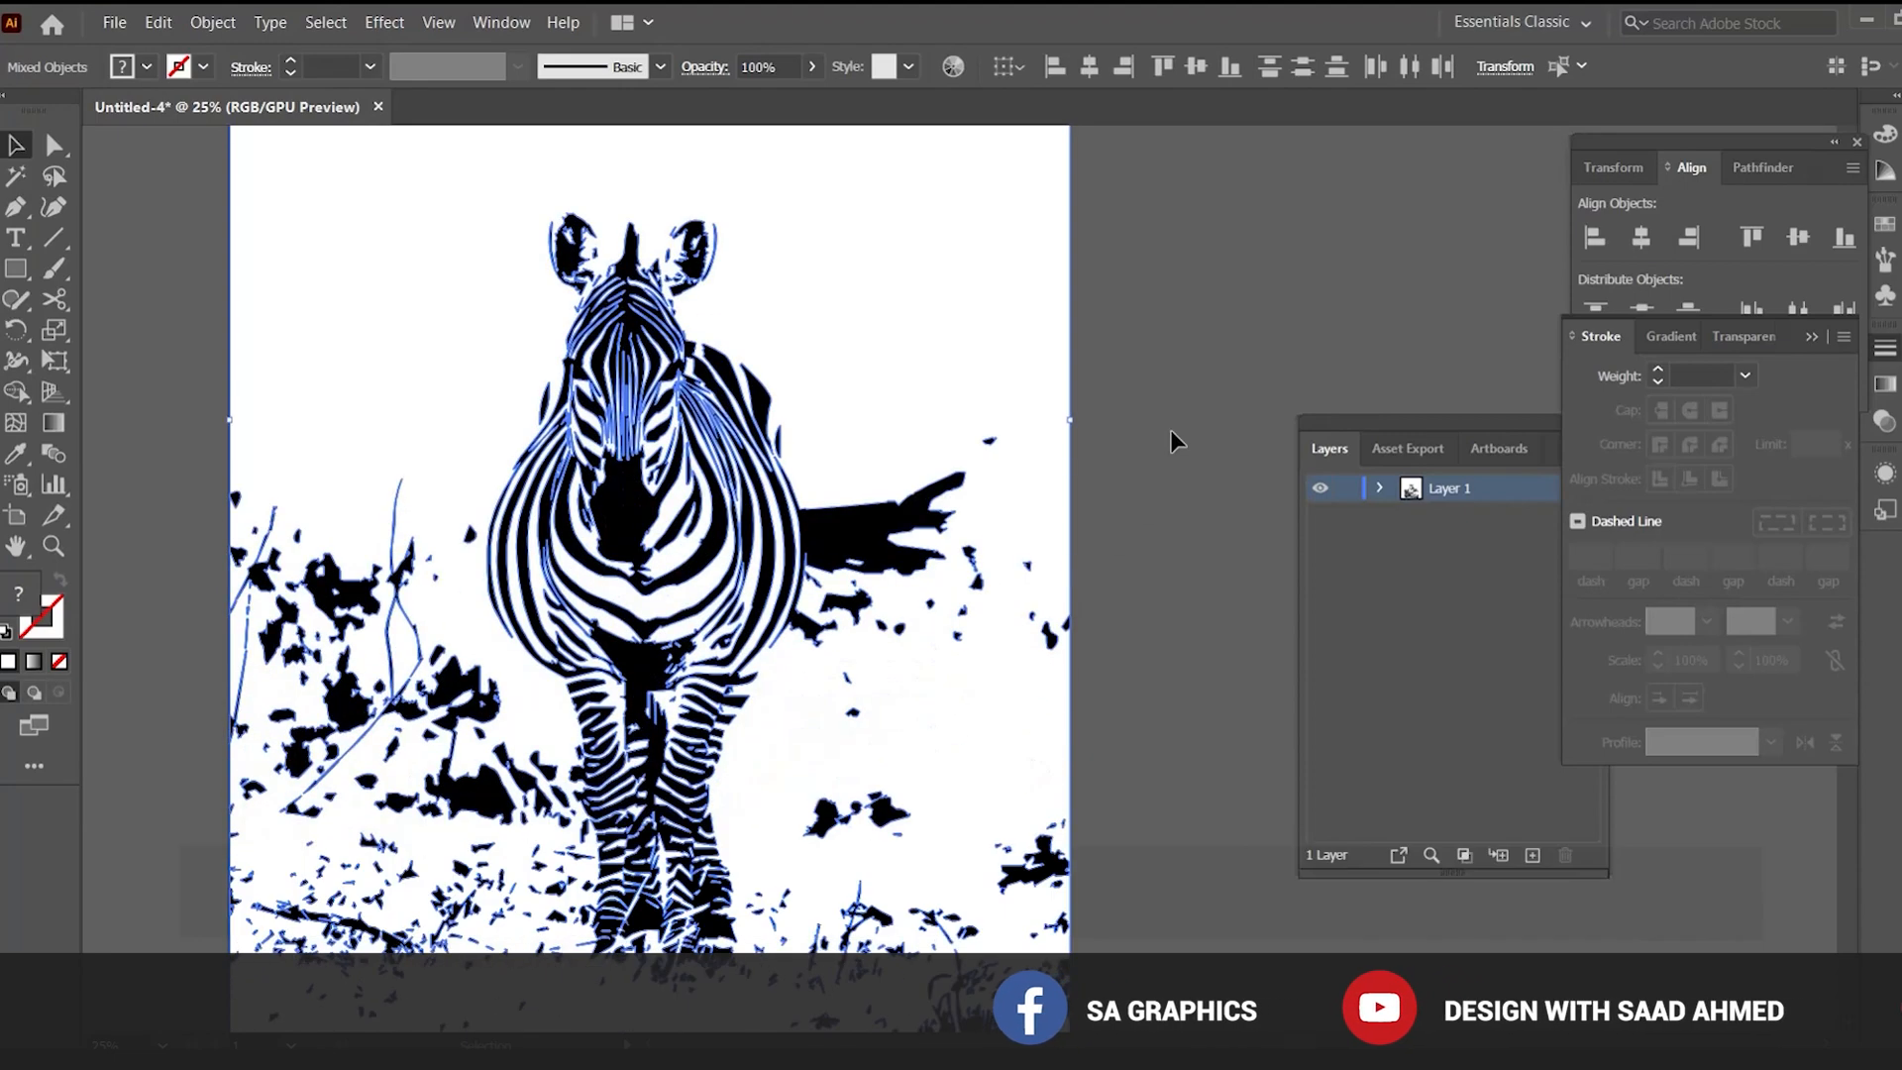
Delete the white background shape and the traced bushes and grass to the left of the zebra
left_click_drag(946, 297, 1276, 295)
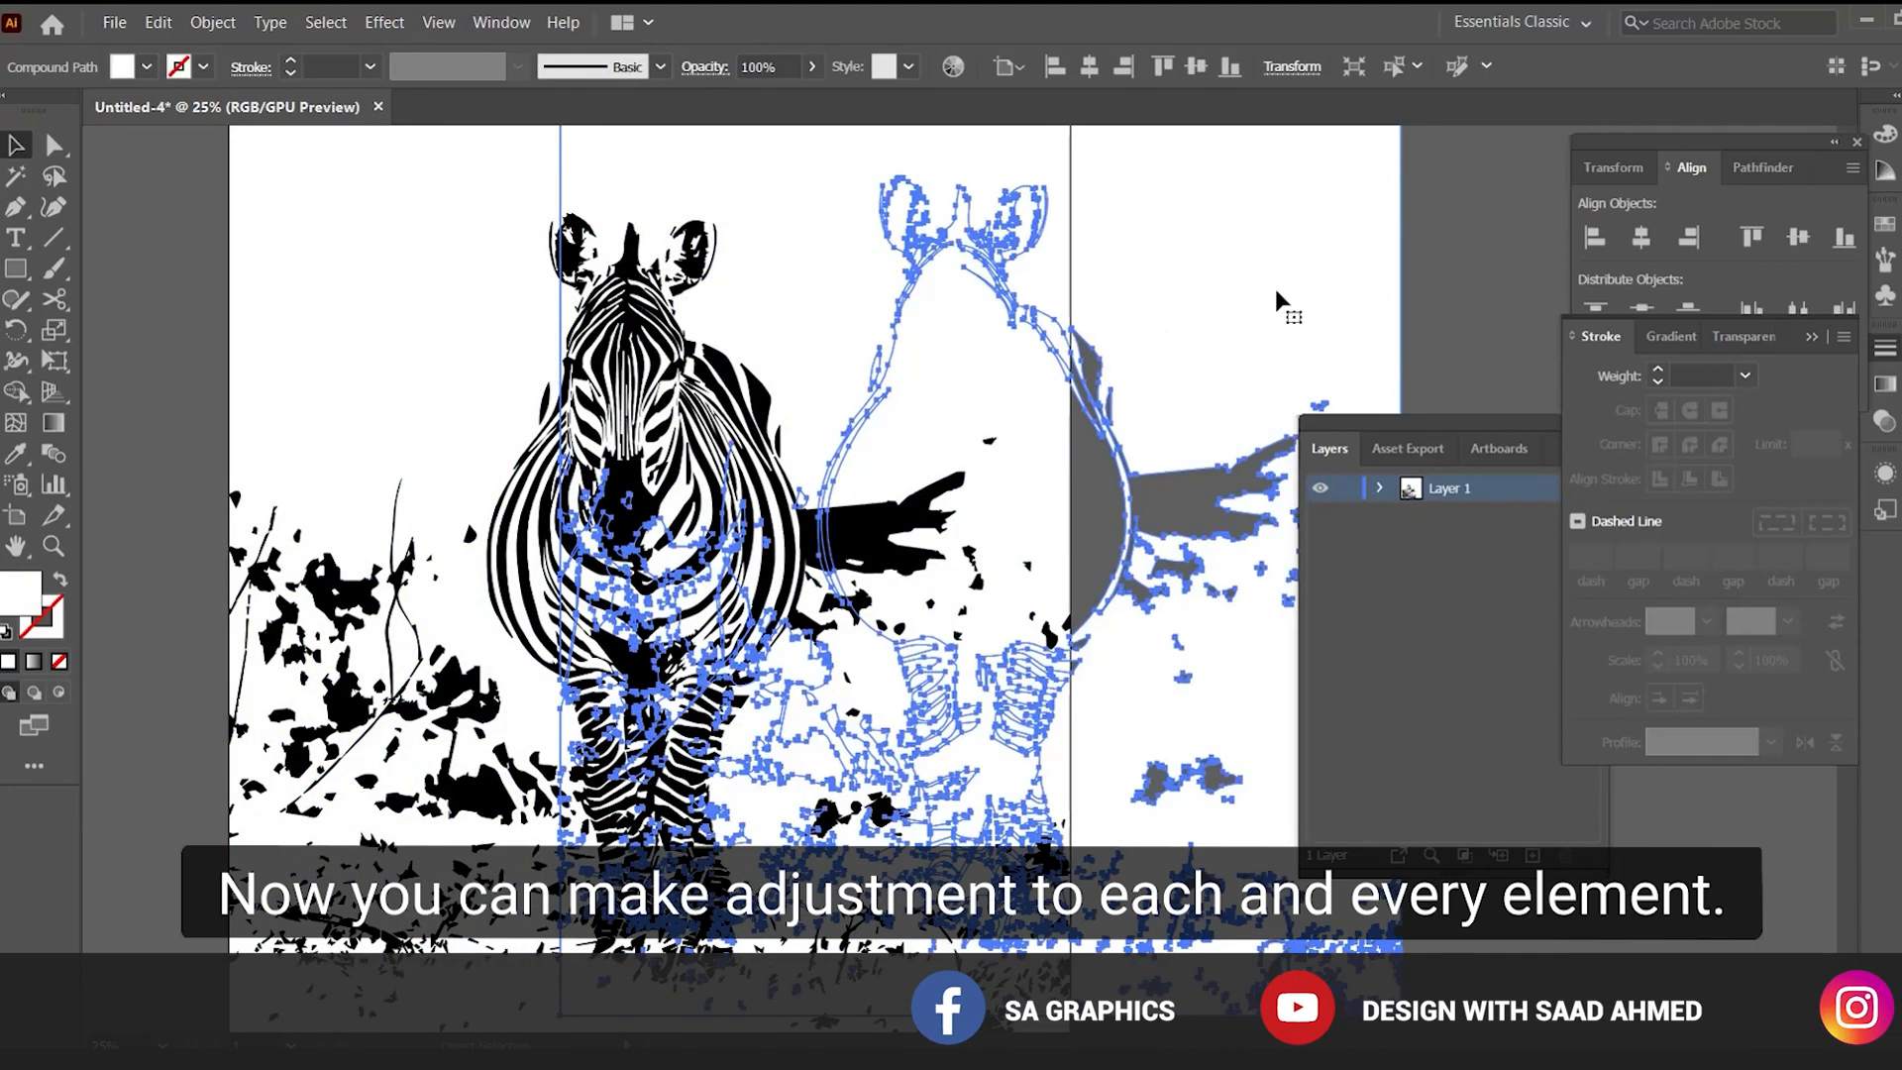
key("Delete")
scroll(822, 624, "down", 1)
left_click_drag(823, 624, 997, 507)
left_click_drag(556, 354, 731, 842)
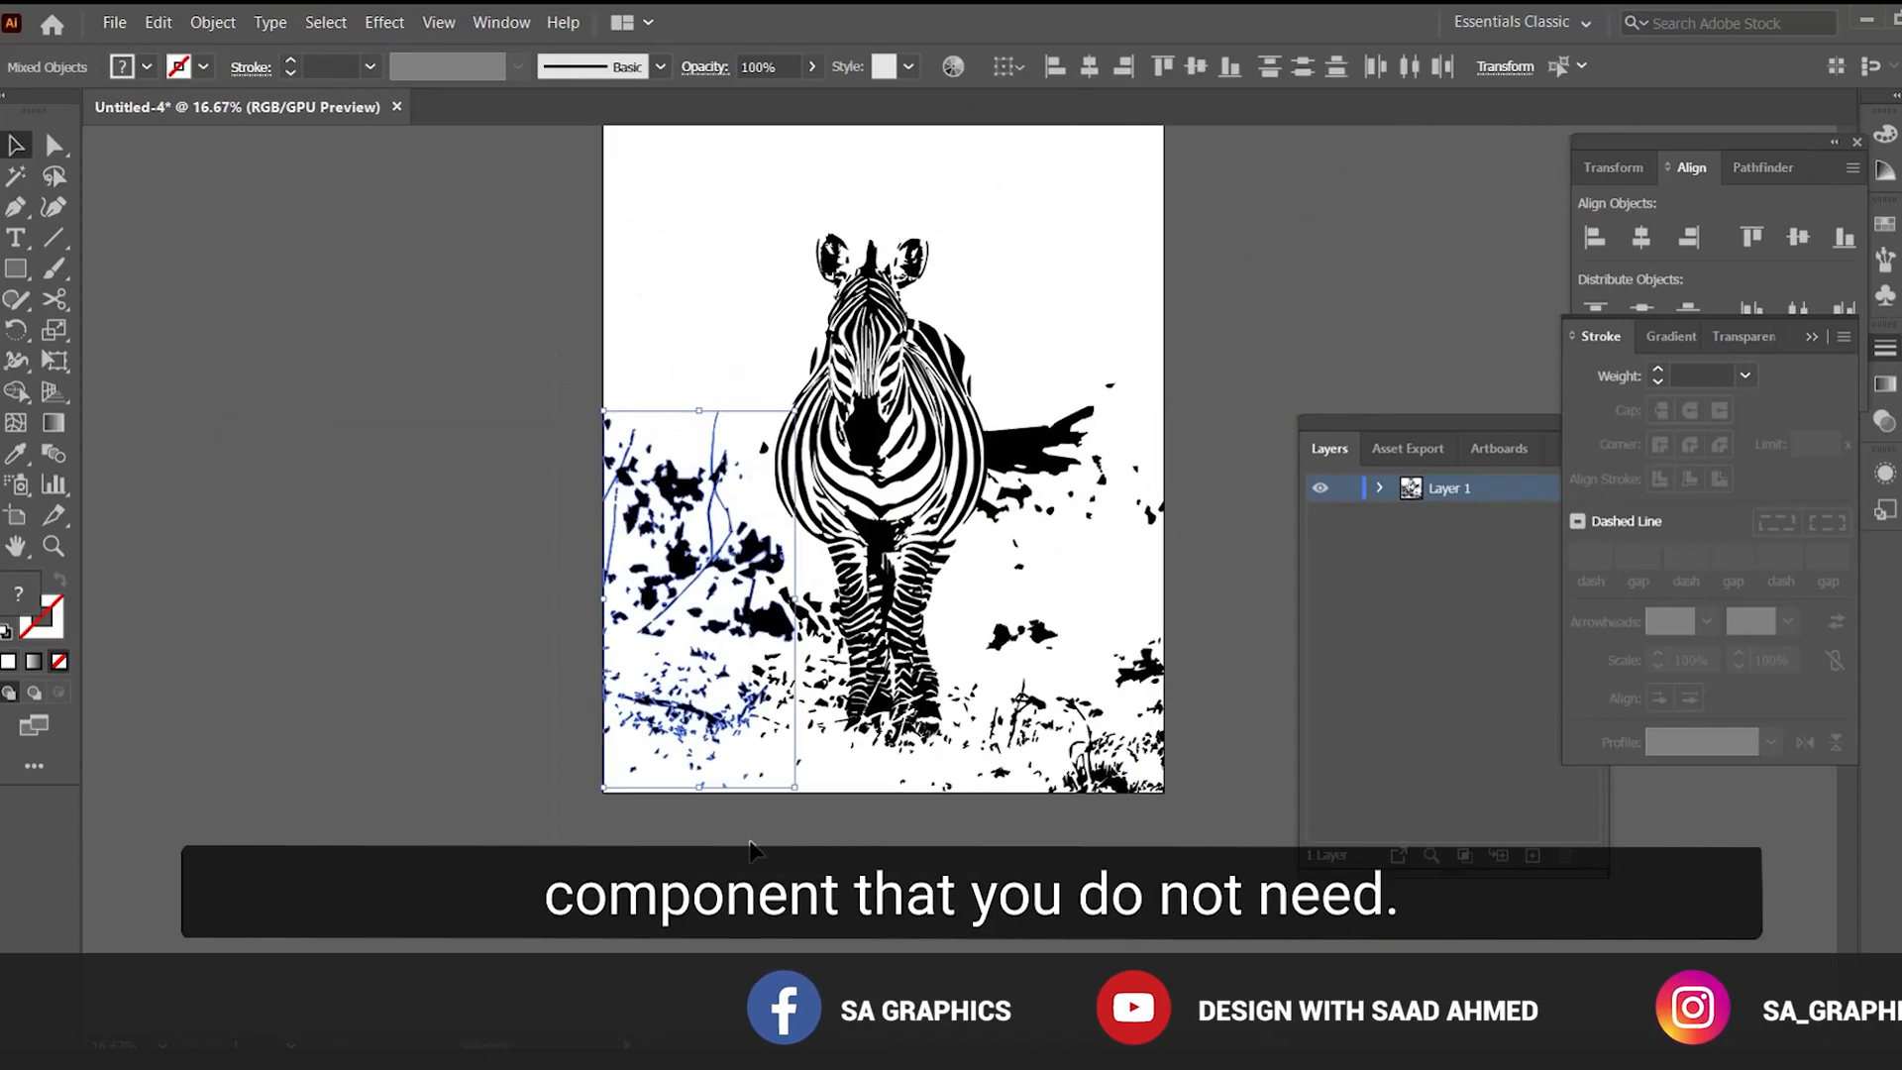
key("Delete")
left_click_drag(673, 552, 788, 804)
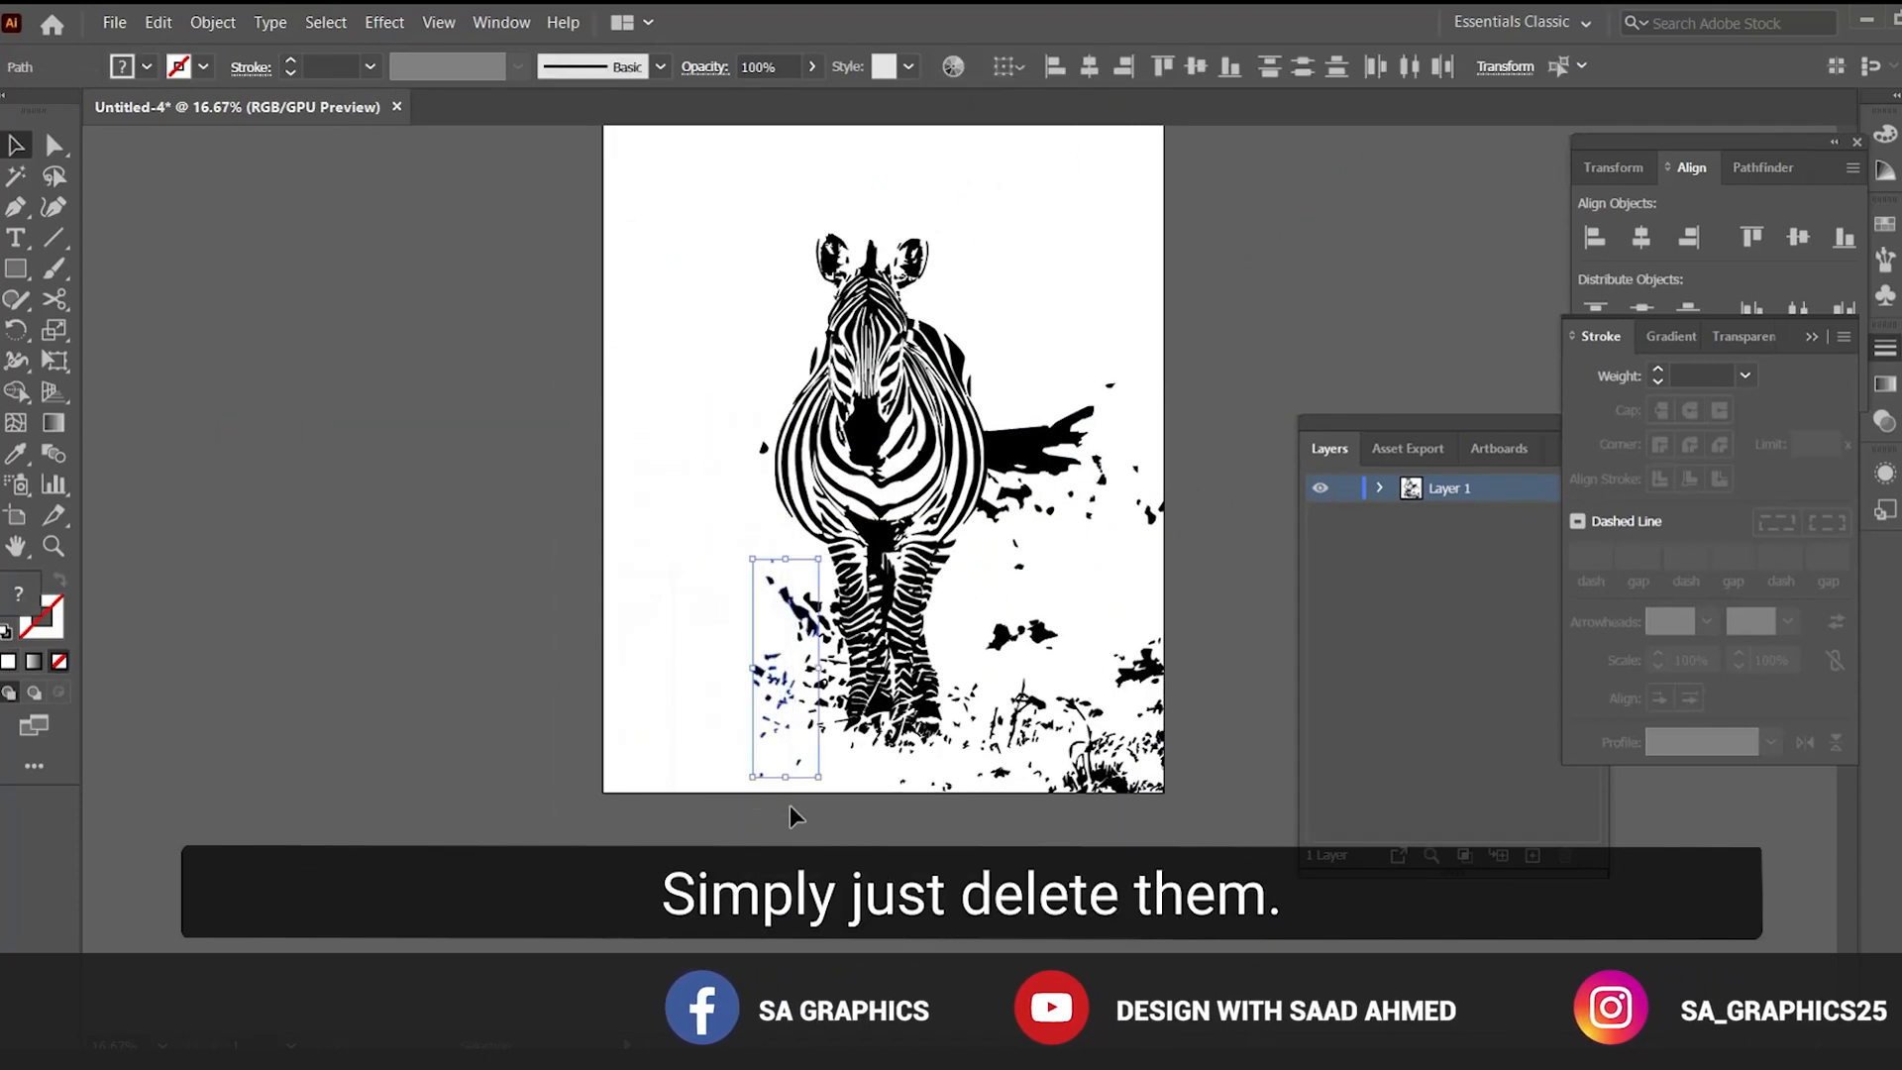
key("Delete")
Delete the traced grass and stray specks to the right of the zebra, from the ground up to the tail tip
left_click_drag(1179, 804, 1023, 605)
key("Delete")
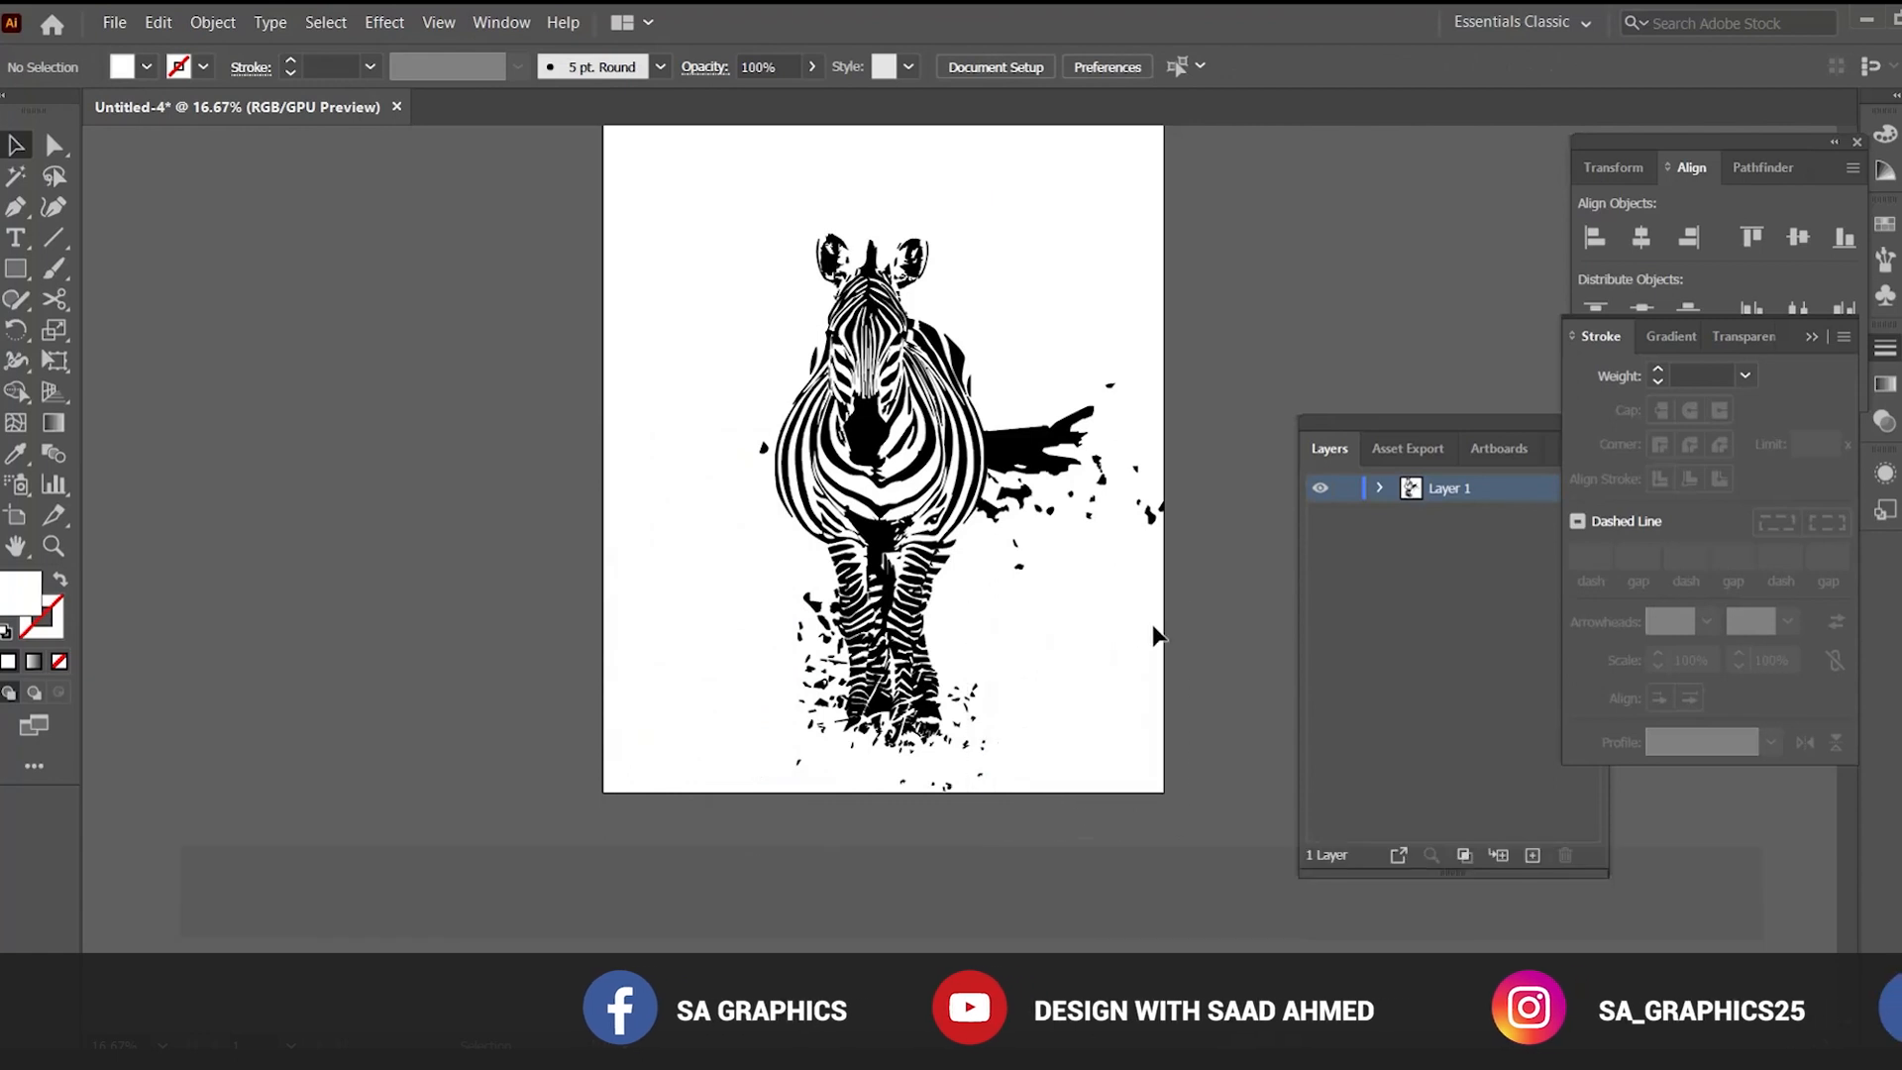
left_click_drag(1097, 480, 1089, 434)
key("Delete")
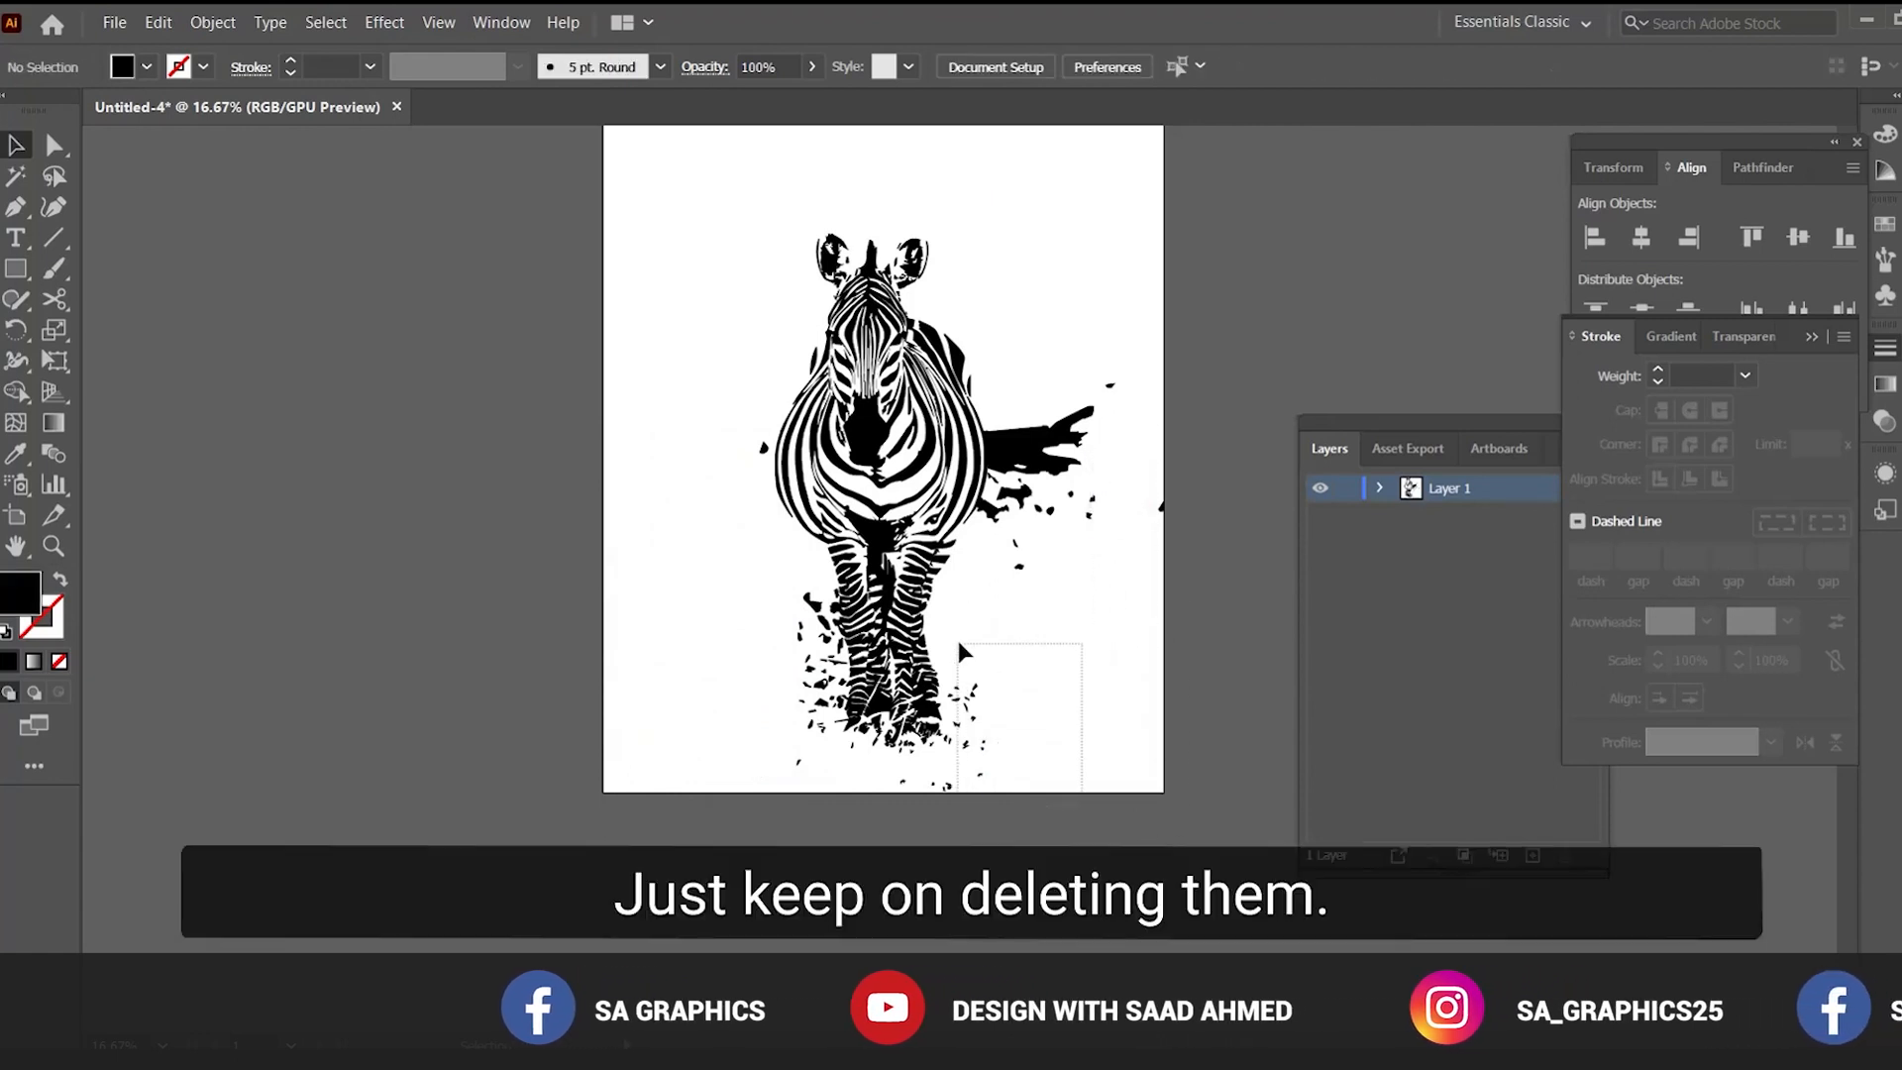
left_click_drag(956, 650, 957, 647)
key("Delete")
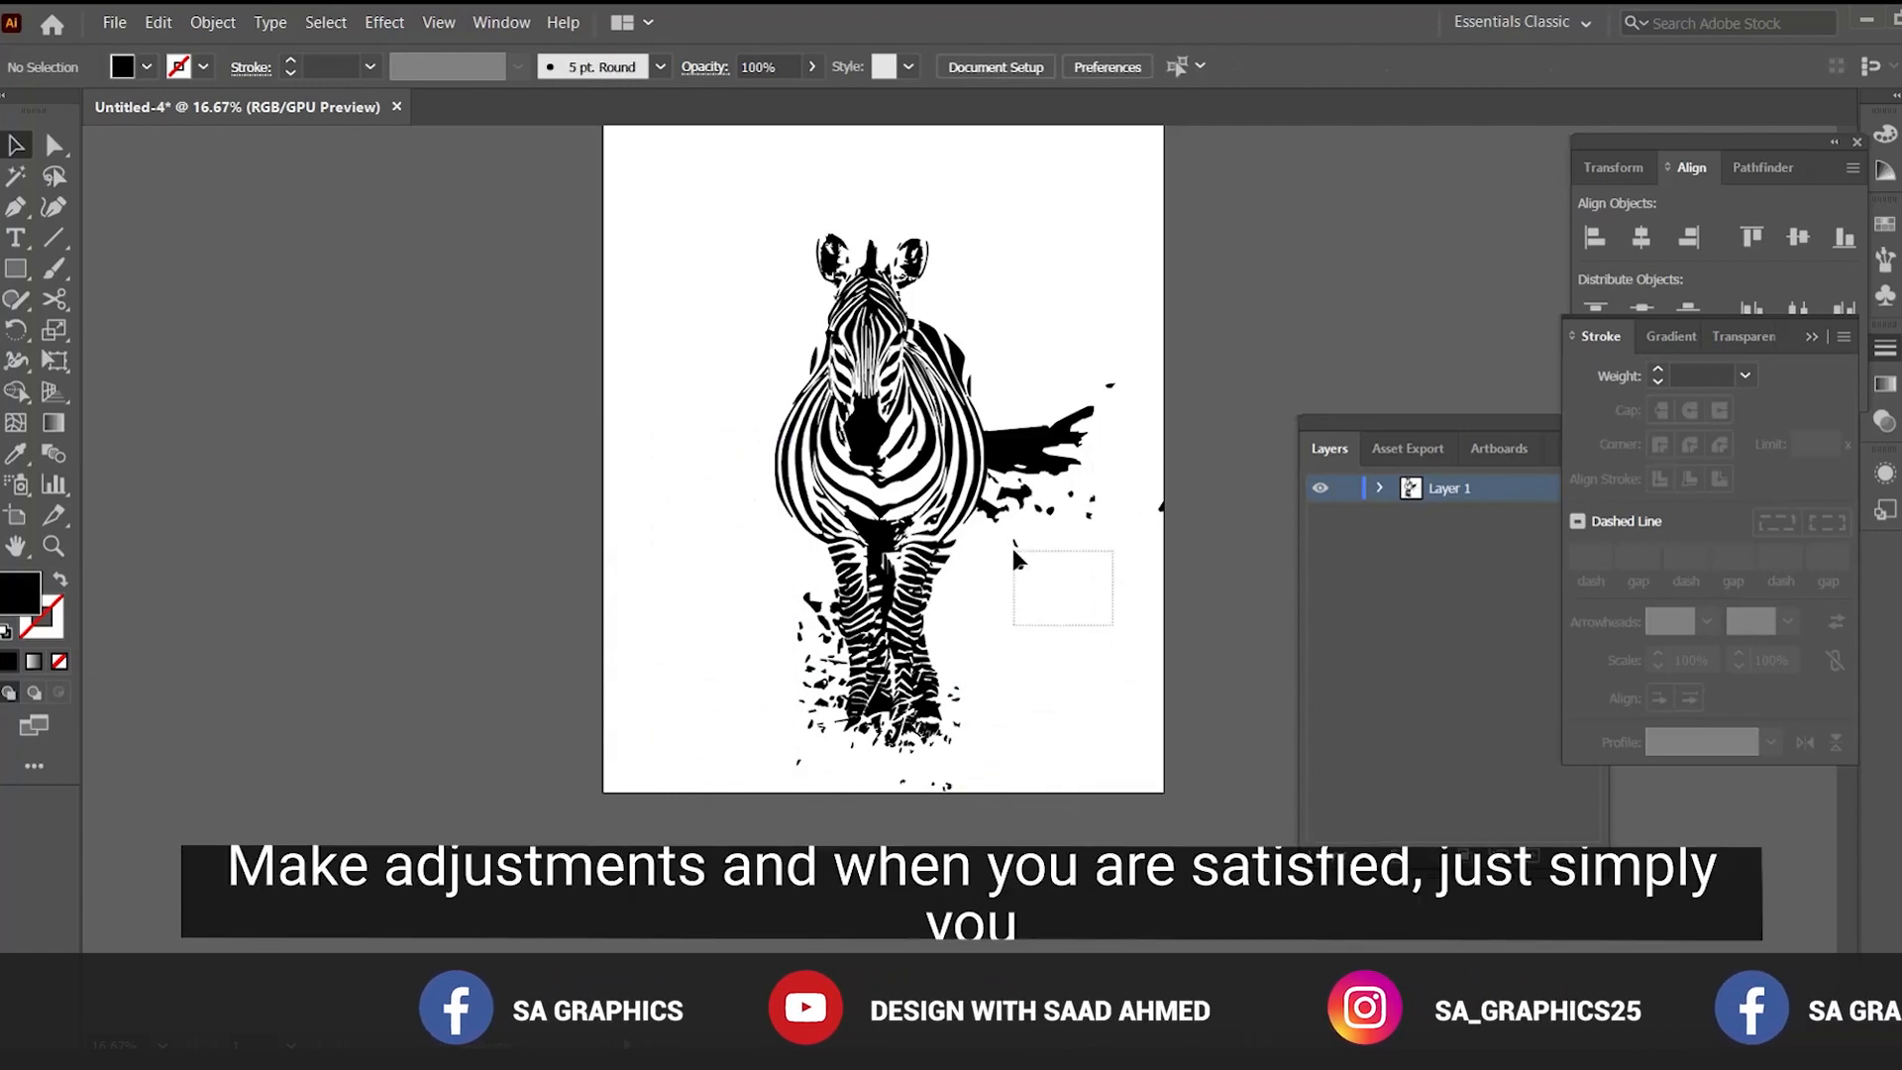
left_click_drag(1026, 565, 1026, 565)
key("Delete")
left_click_drag(1174, 551, 1099, 348)
key("Delete")
Delete the zebra's dark tail shape and the remaining fragments beneath it
left_click(964, 391)
key("Delete")
left_click(983, 385)
key("Delete")
left_click_drag(1131, 563, 989, 462)
key("Delete")
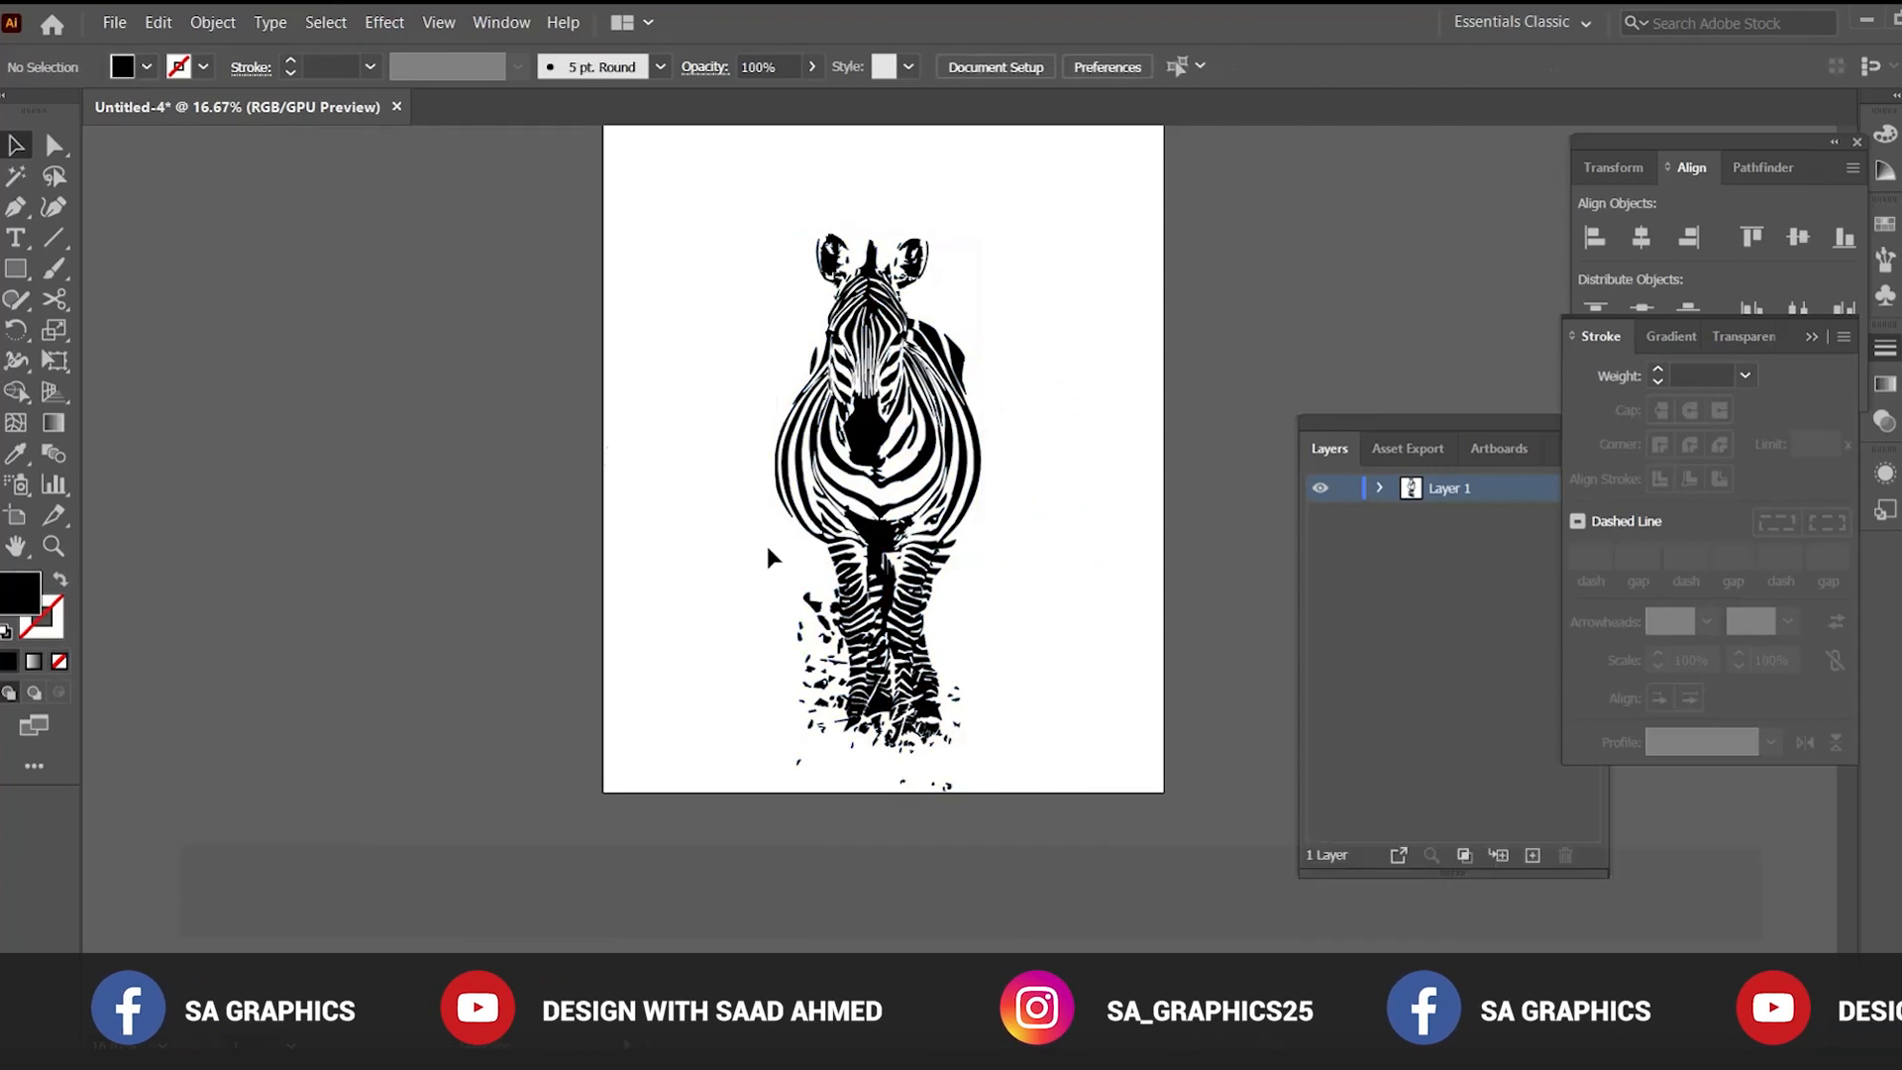
left_click_drag(1118, 635, 977, 628)
left_click_drag(865, 369, 903, 458)
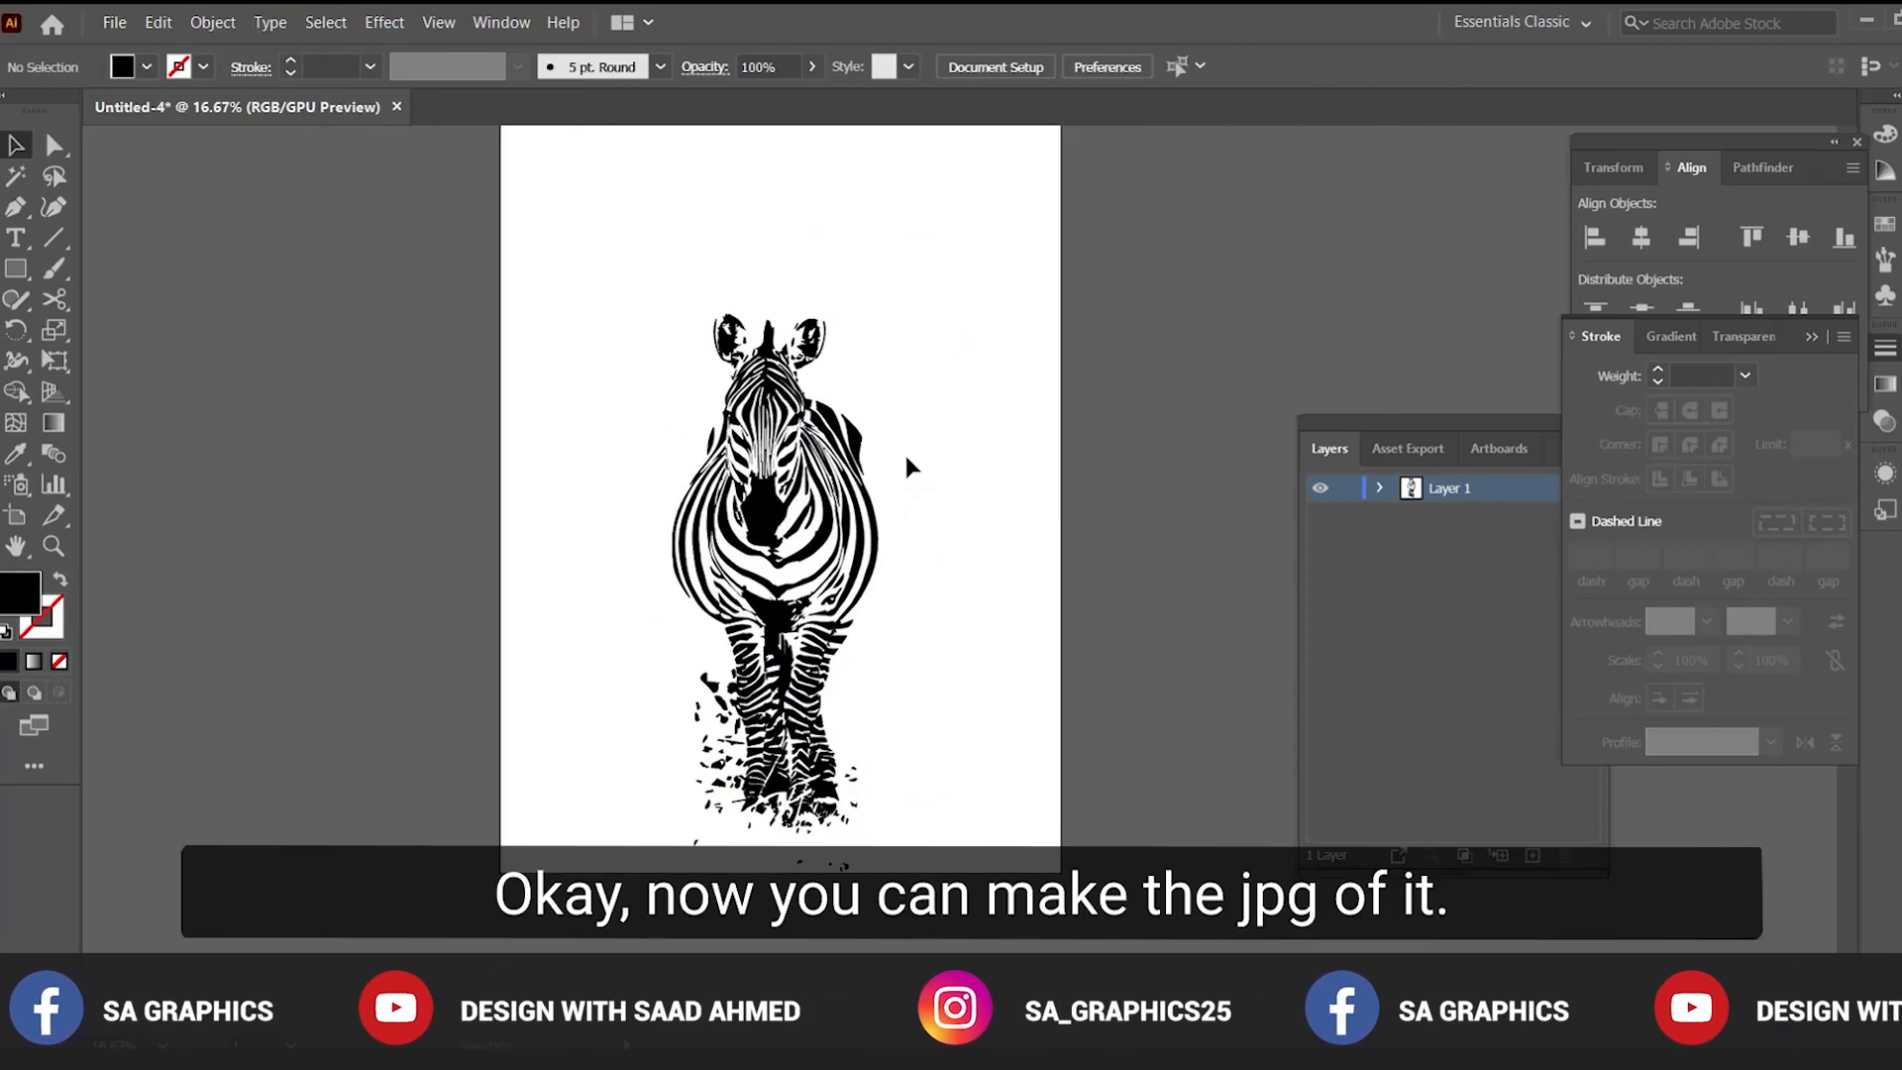
Open the Export As options for the finished zebra artwork
scroll(894, 545, "up", 1)
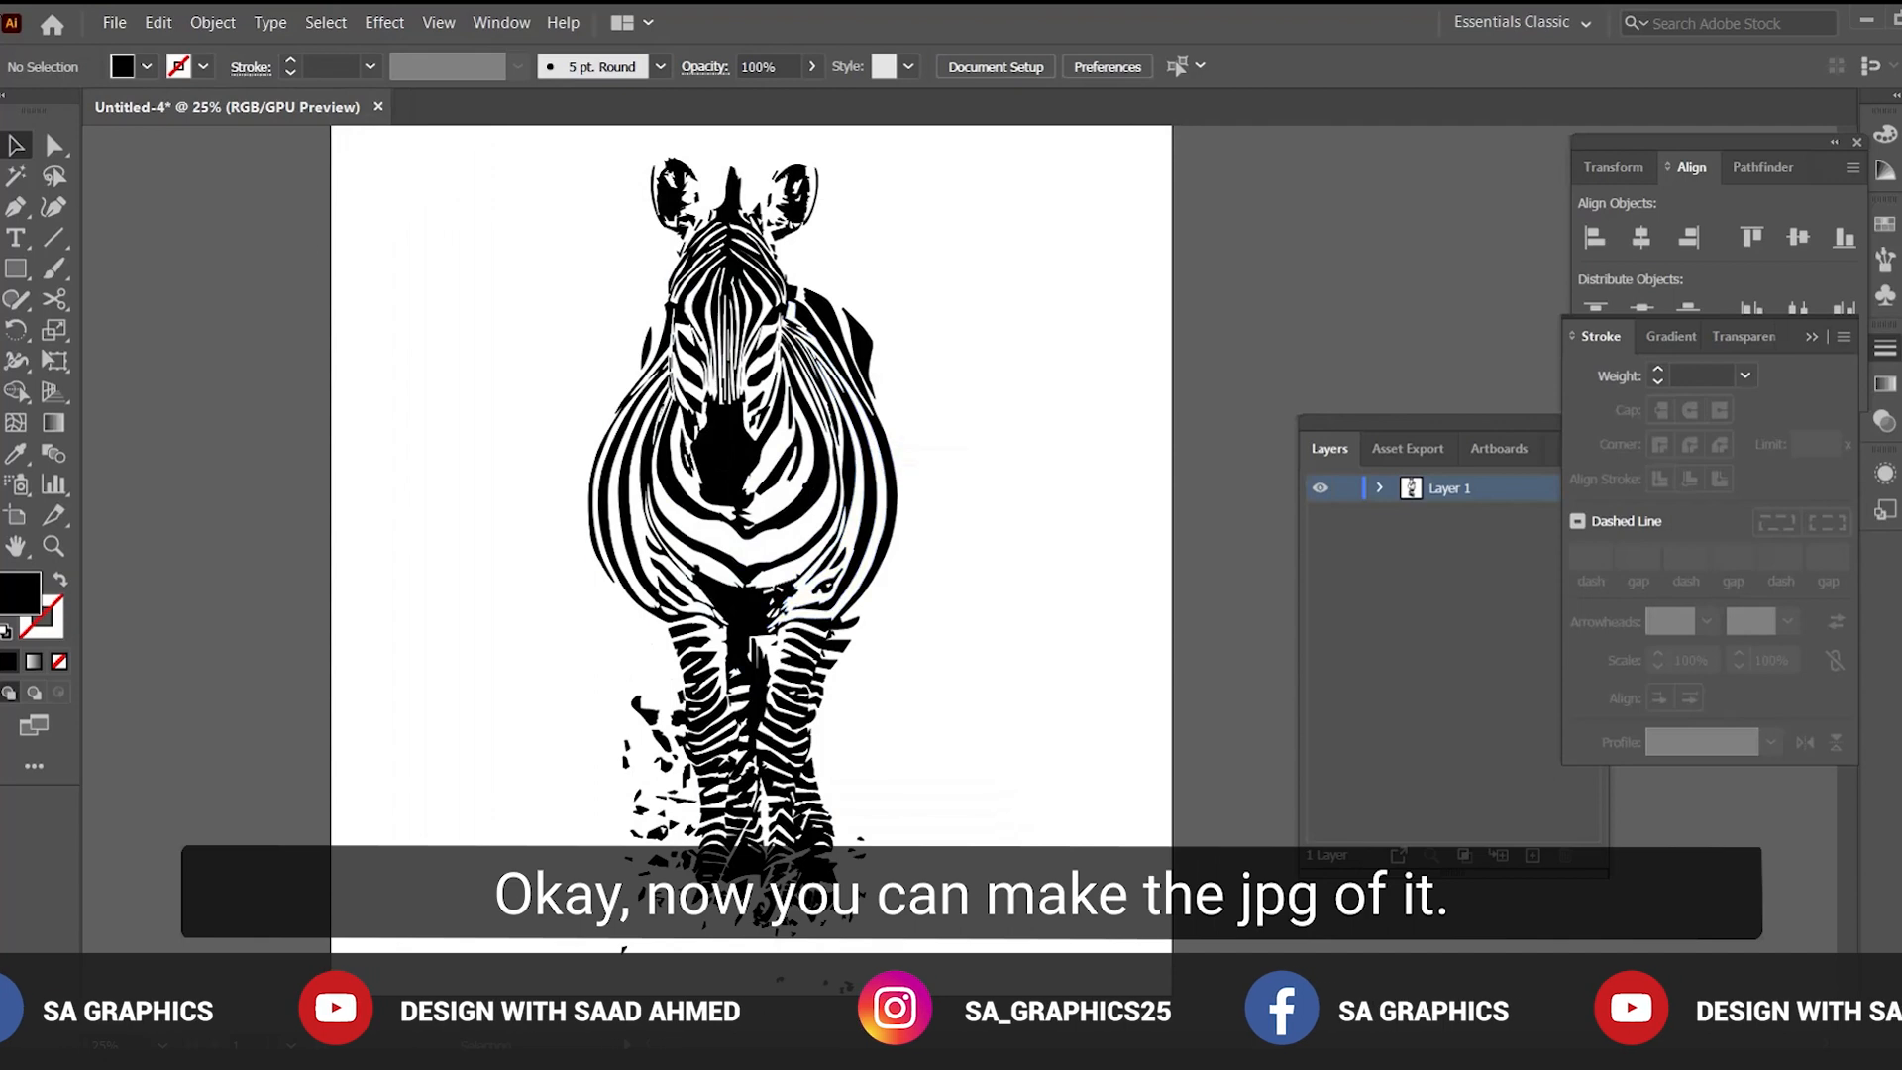
left_click(114, 21)
mouse_move(258, 493)
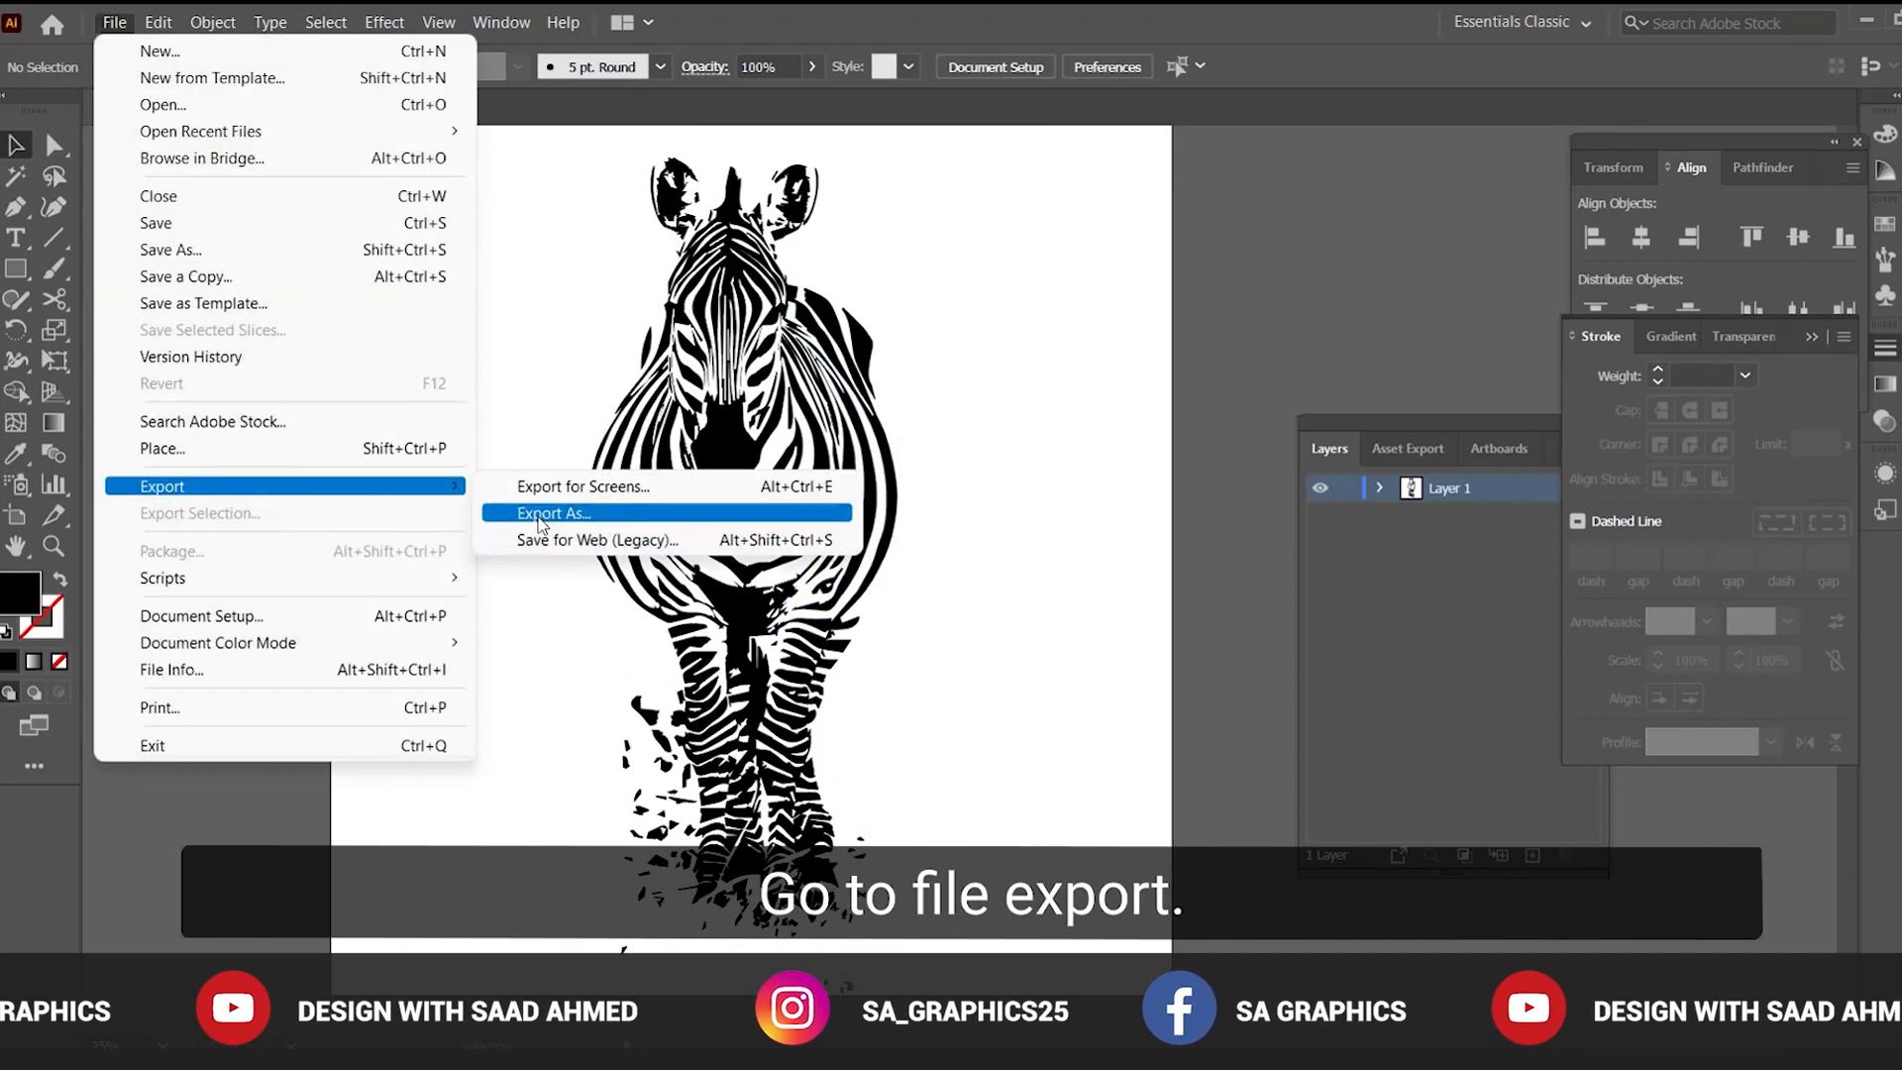
left_click(543, 515)
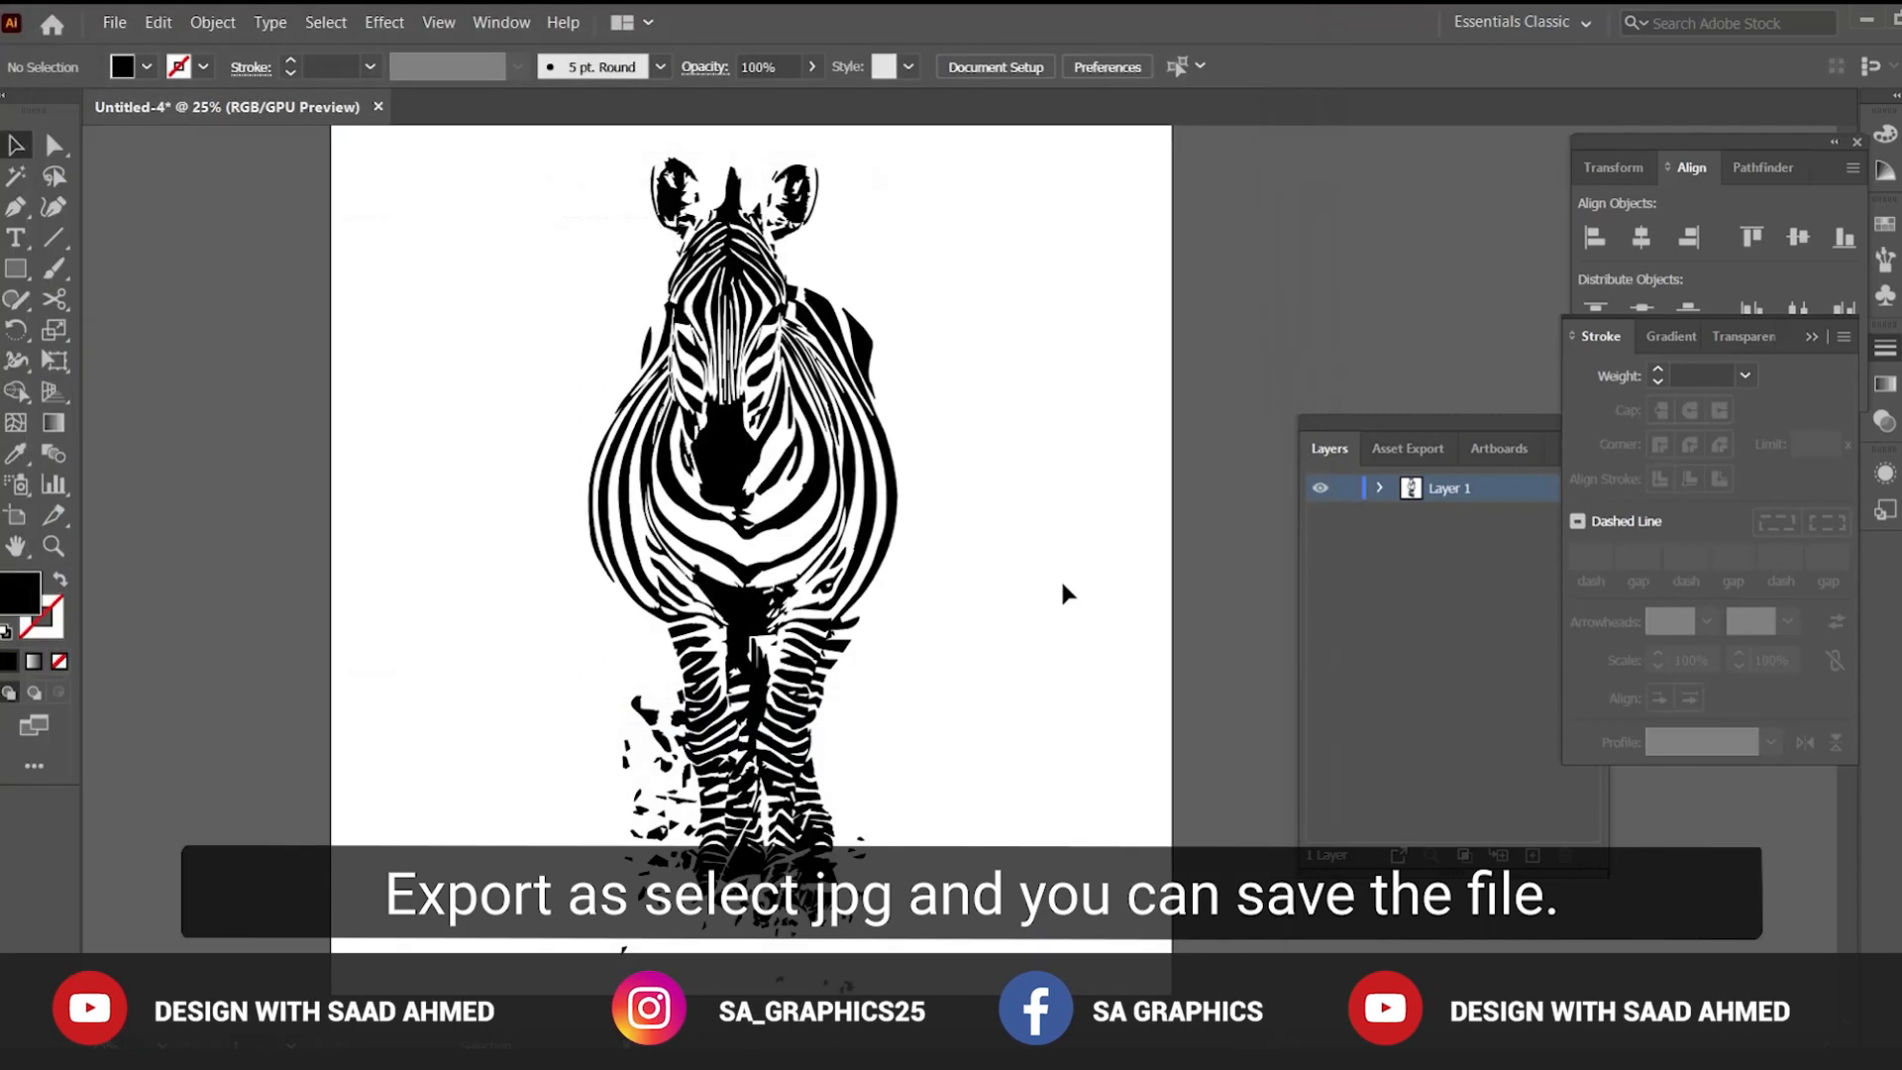
Delete all of the zebra artwork to clear the artboard
left_click(1003, 639, "ctrl+alt")
left_click(996, 639, "ctrl+alt")
left_click(1028, 606, "ctrl")
left_click_drag(1028, 606, 1051, 773)
key("ctrl+a")
key("Delete")
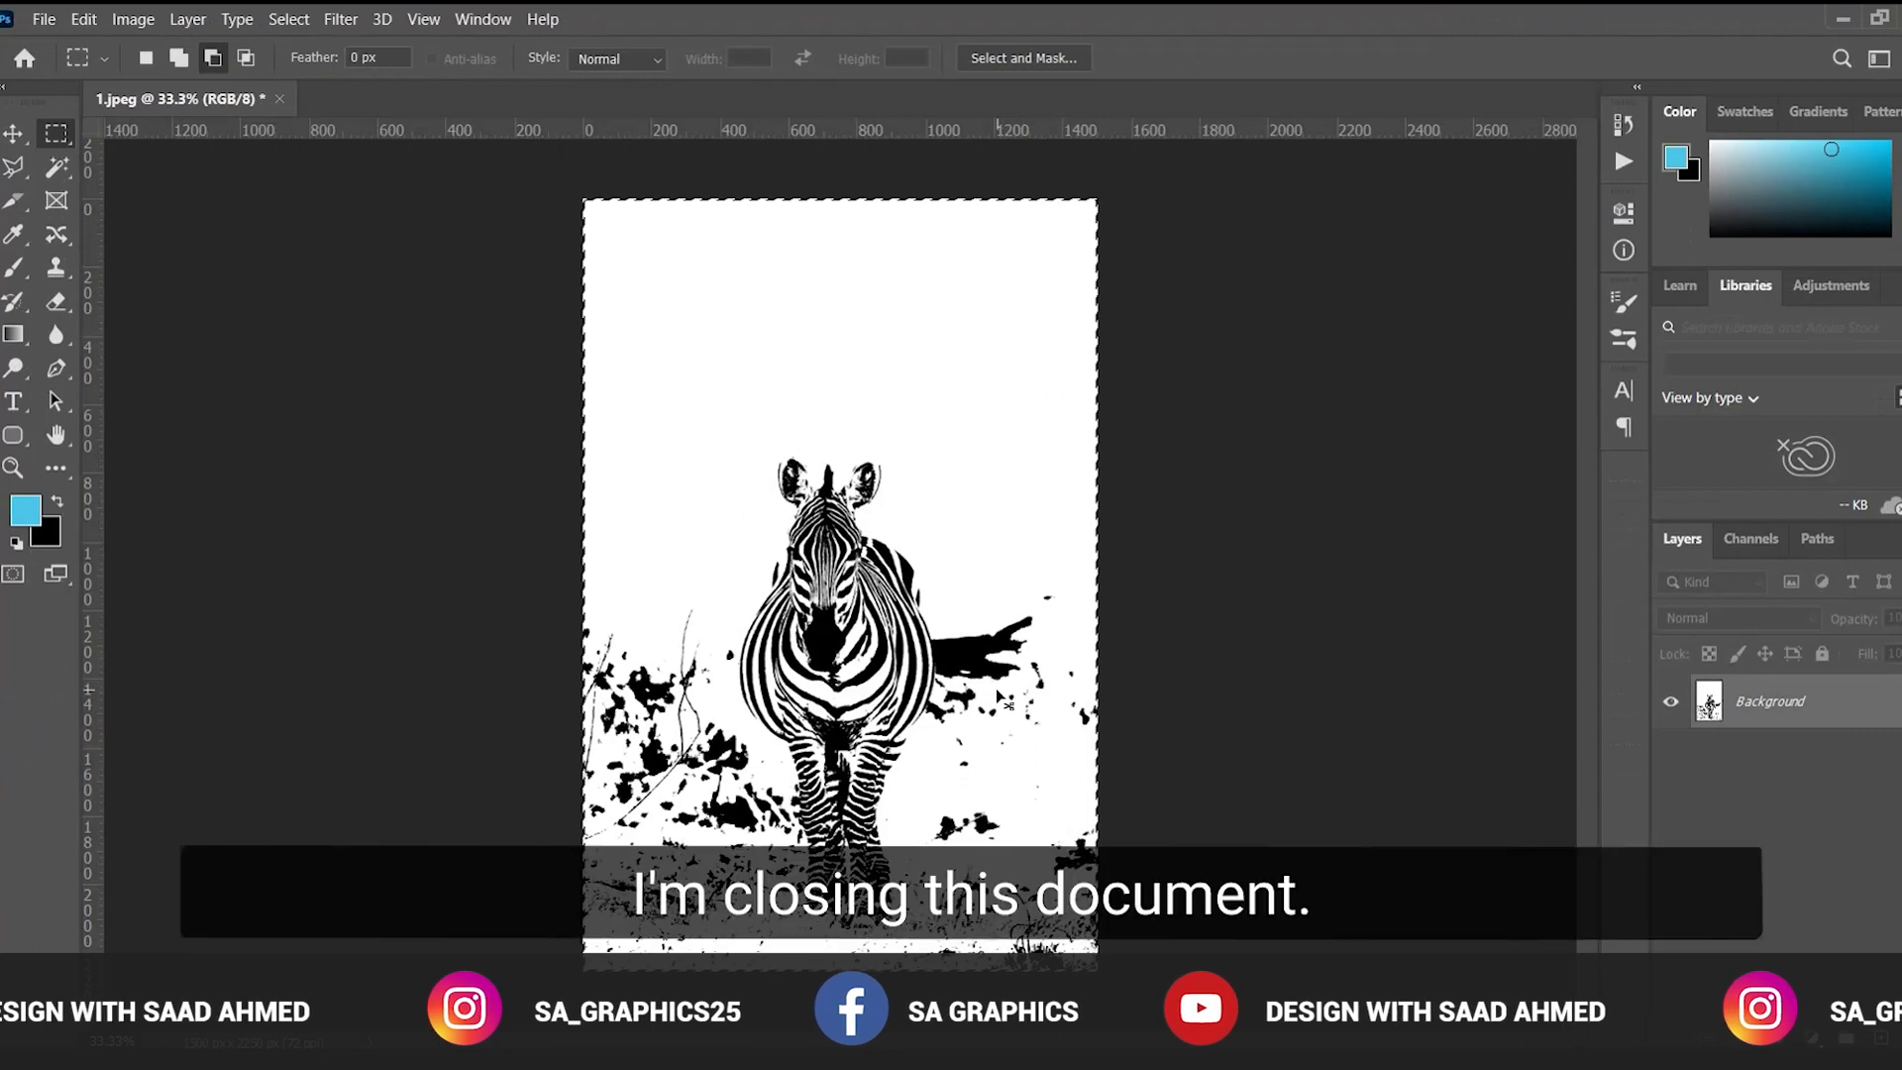
Switch to Photoshop, close the 1.jpeg document and open 2.jpg from the Desktop
key("ctrl+w")
left_click(1011, 426)
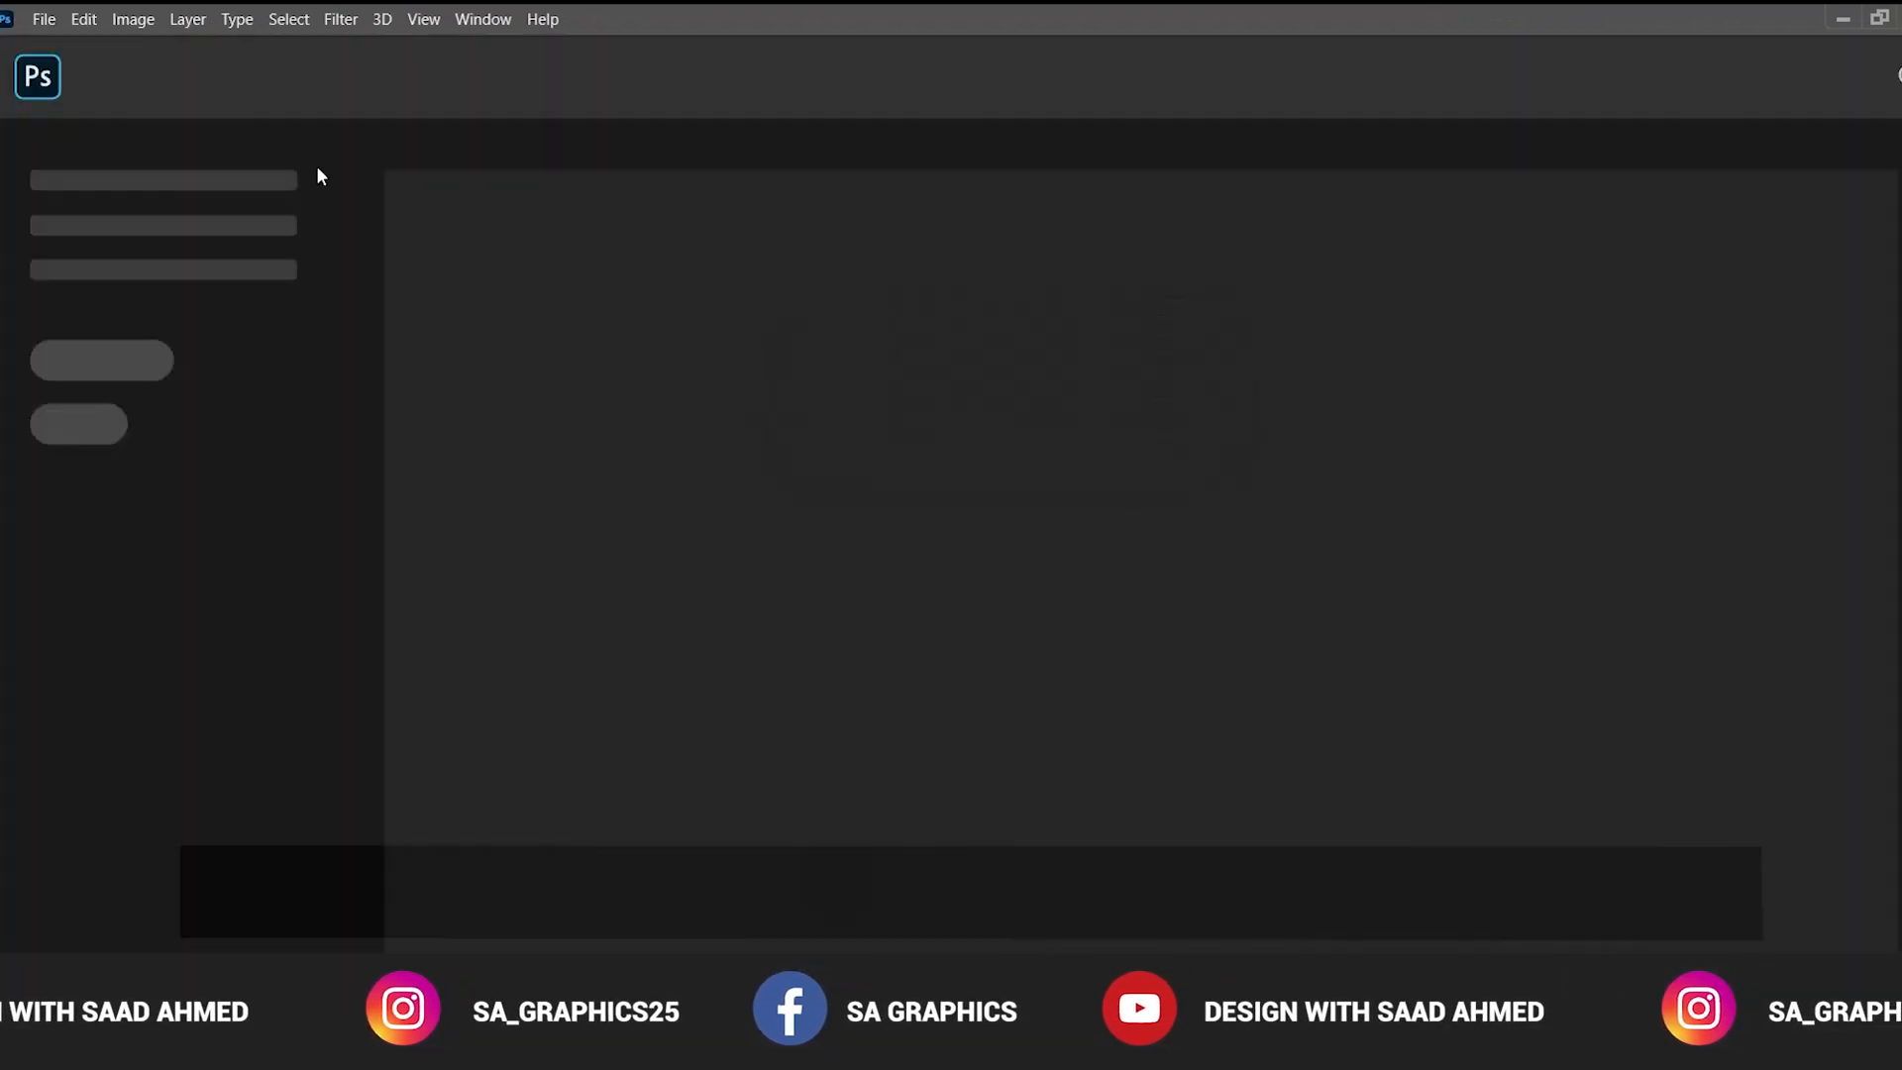
left_click(41, 22)
left_click(71, 69)
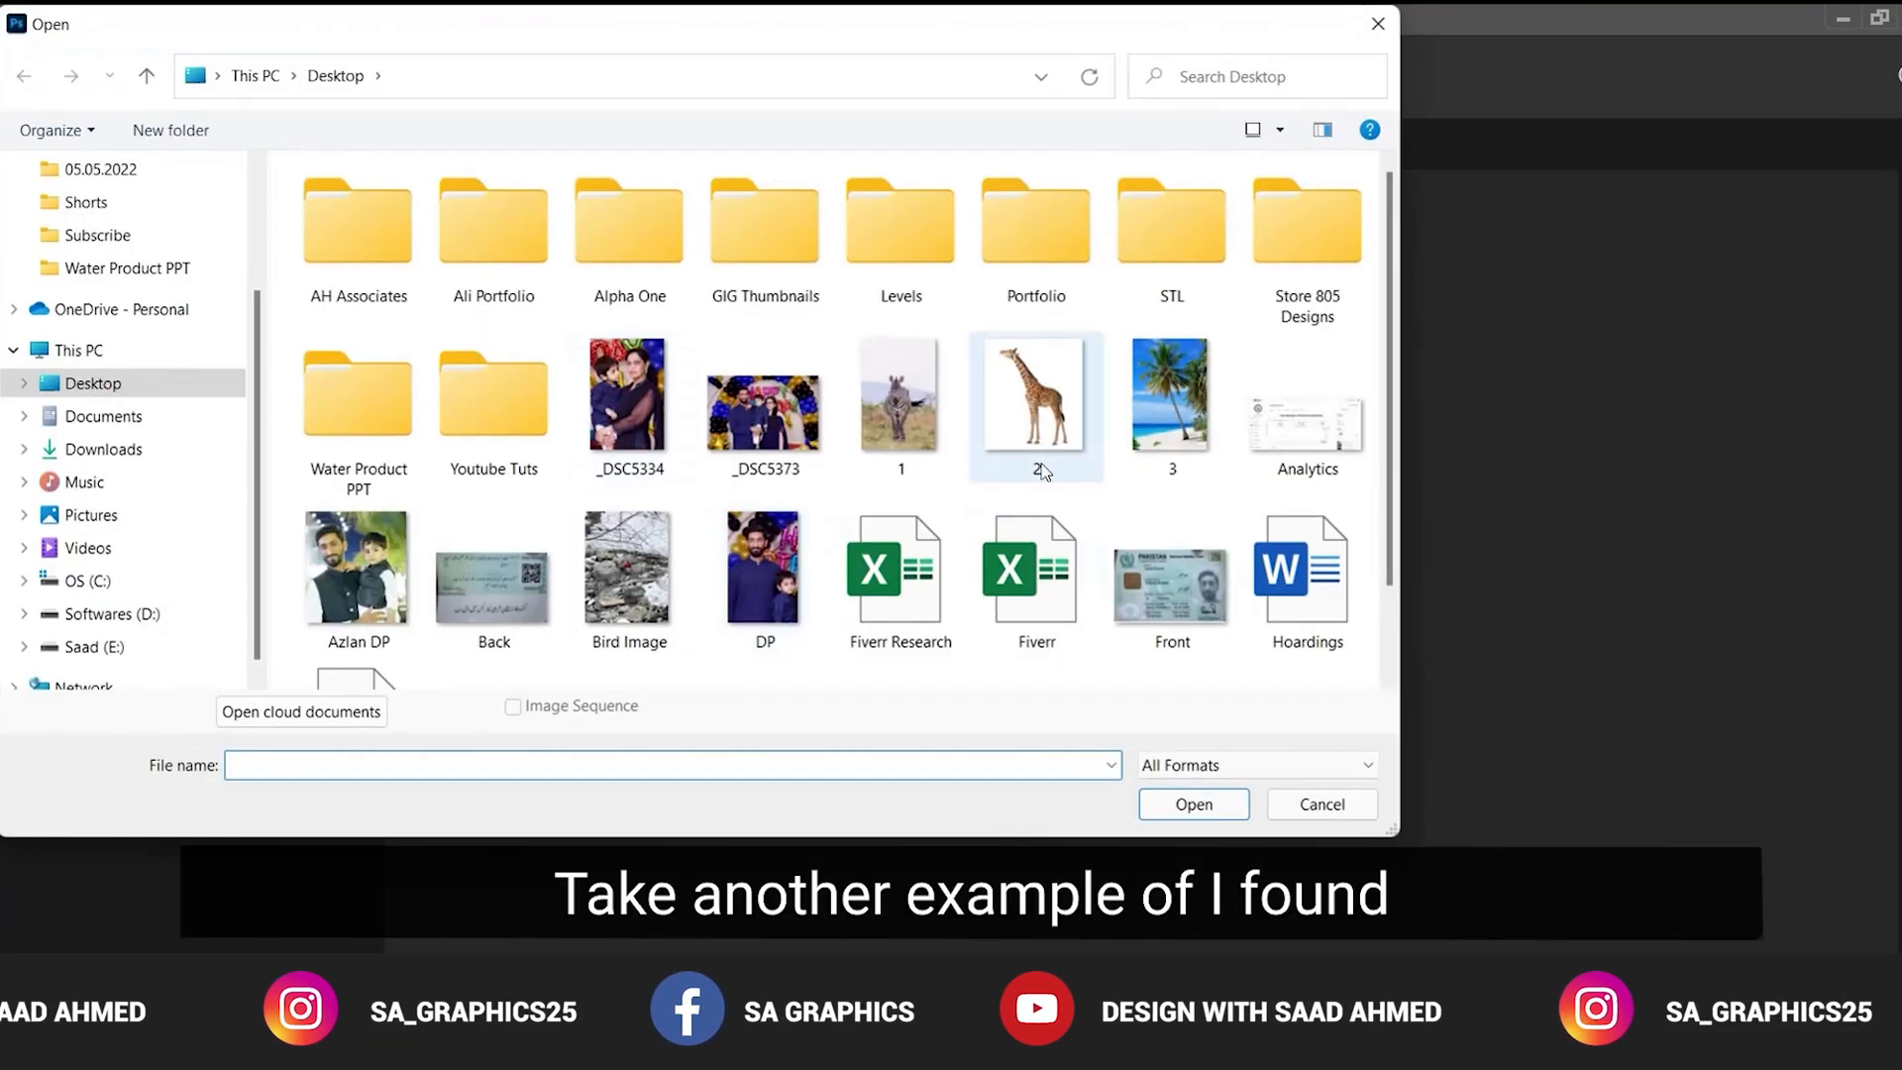
double_click(1027, 415)
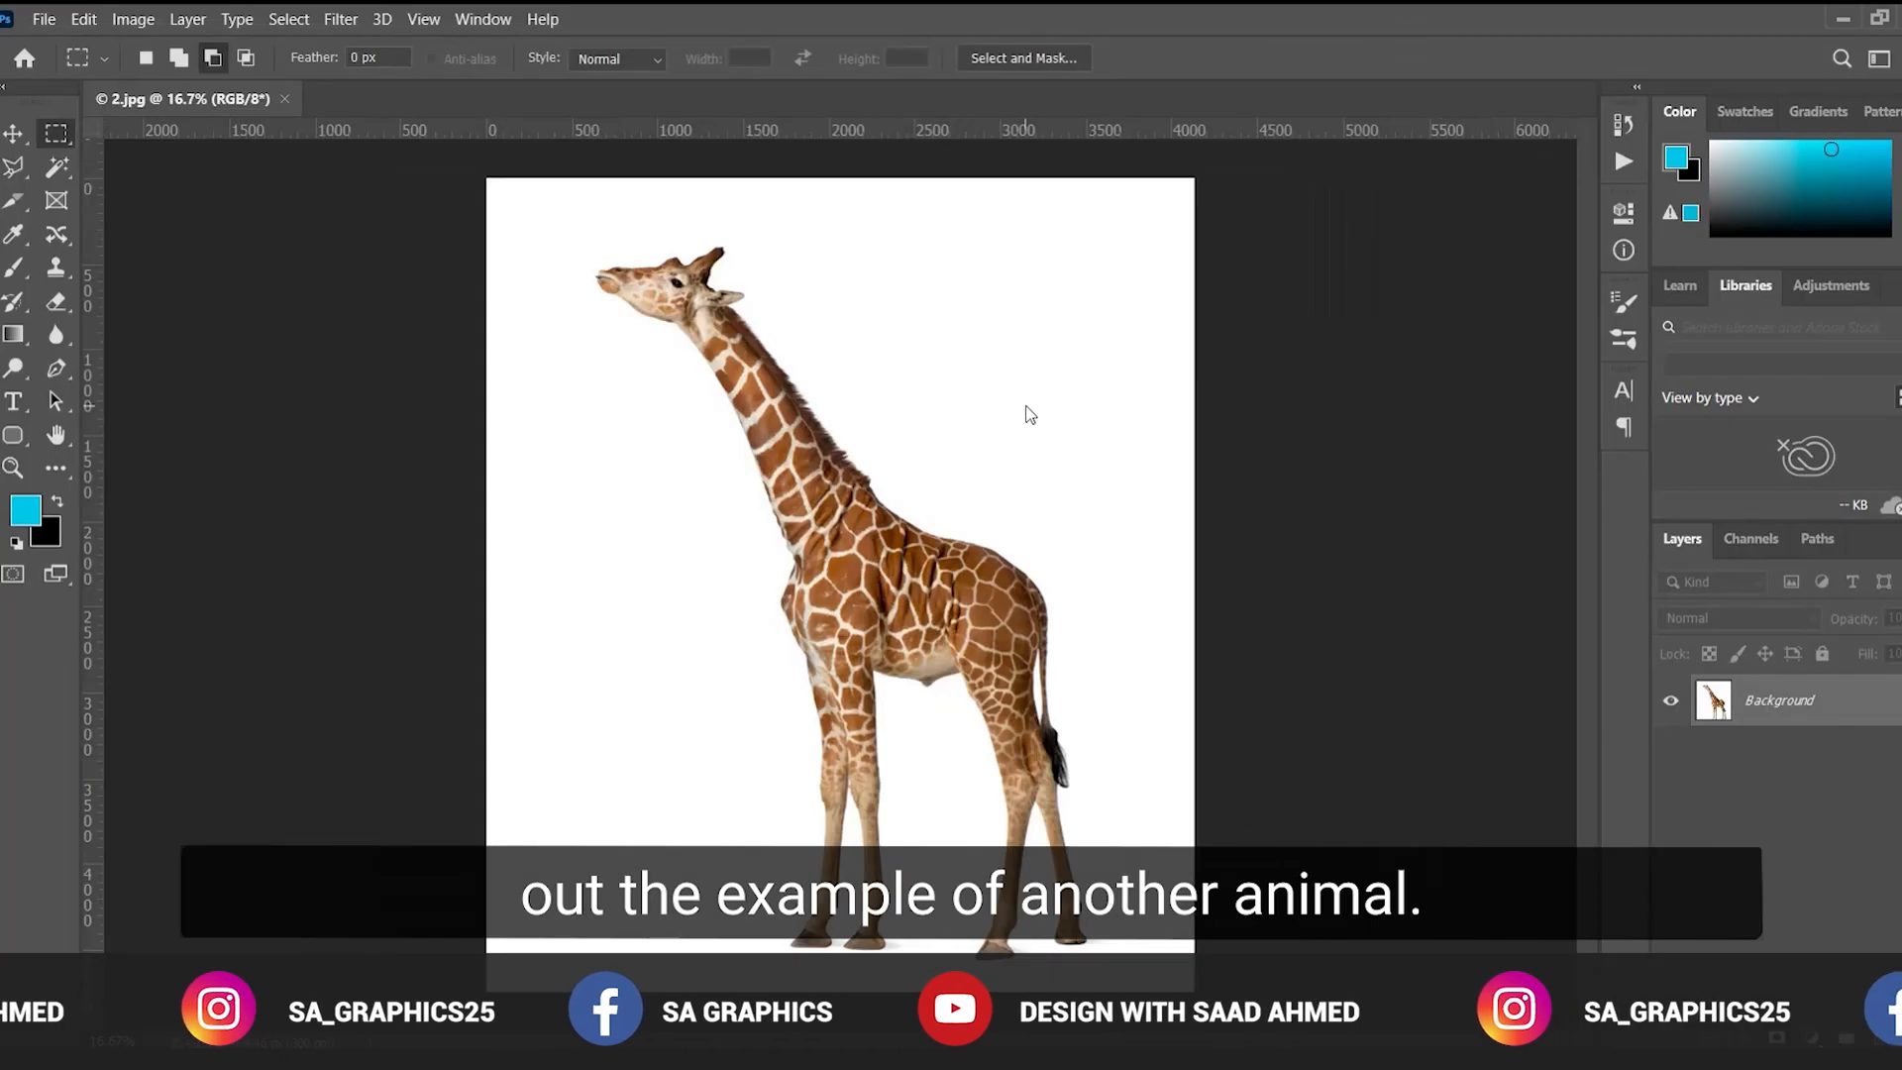
Apply a Threshold adjustment with level 165 to the giraffe photo
left_click(133, 20)
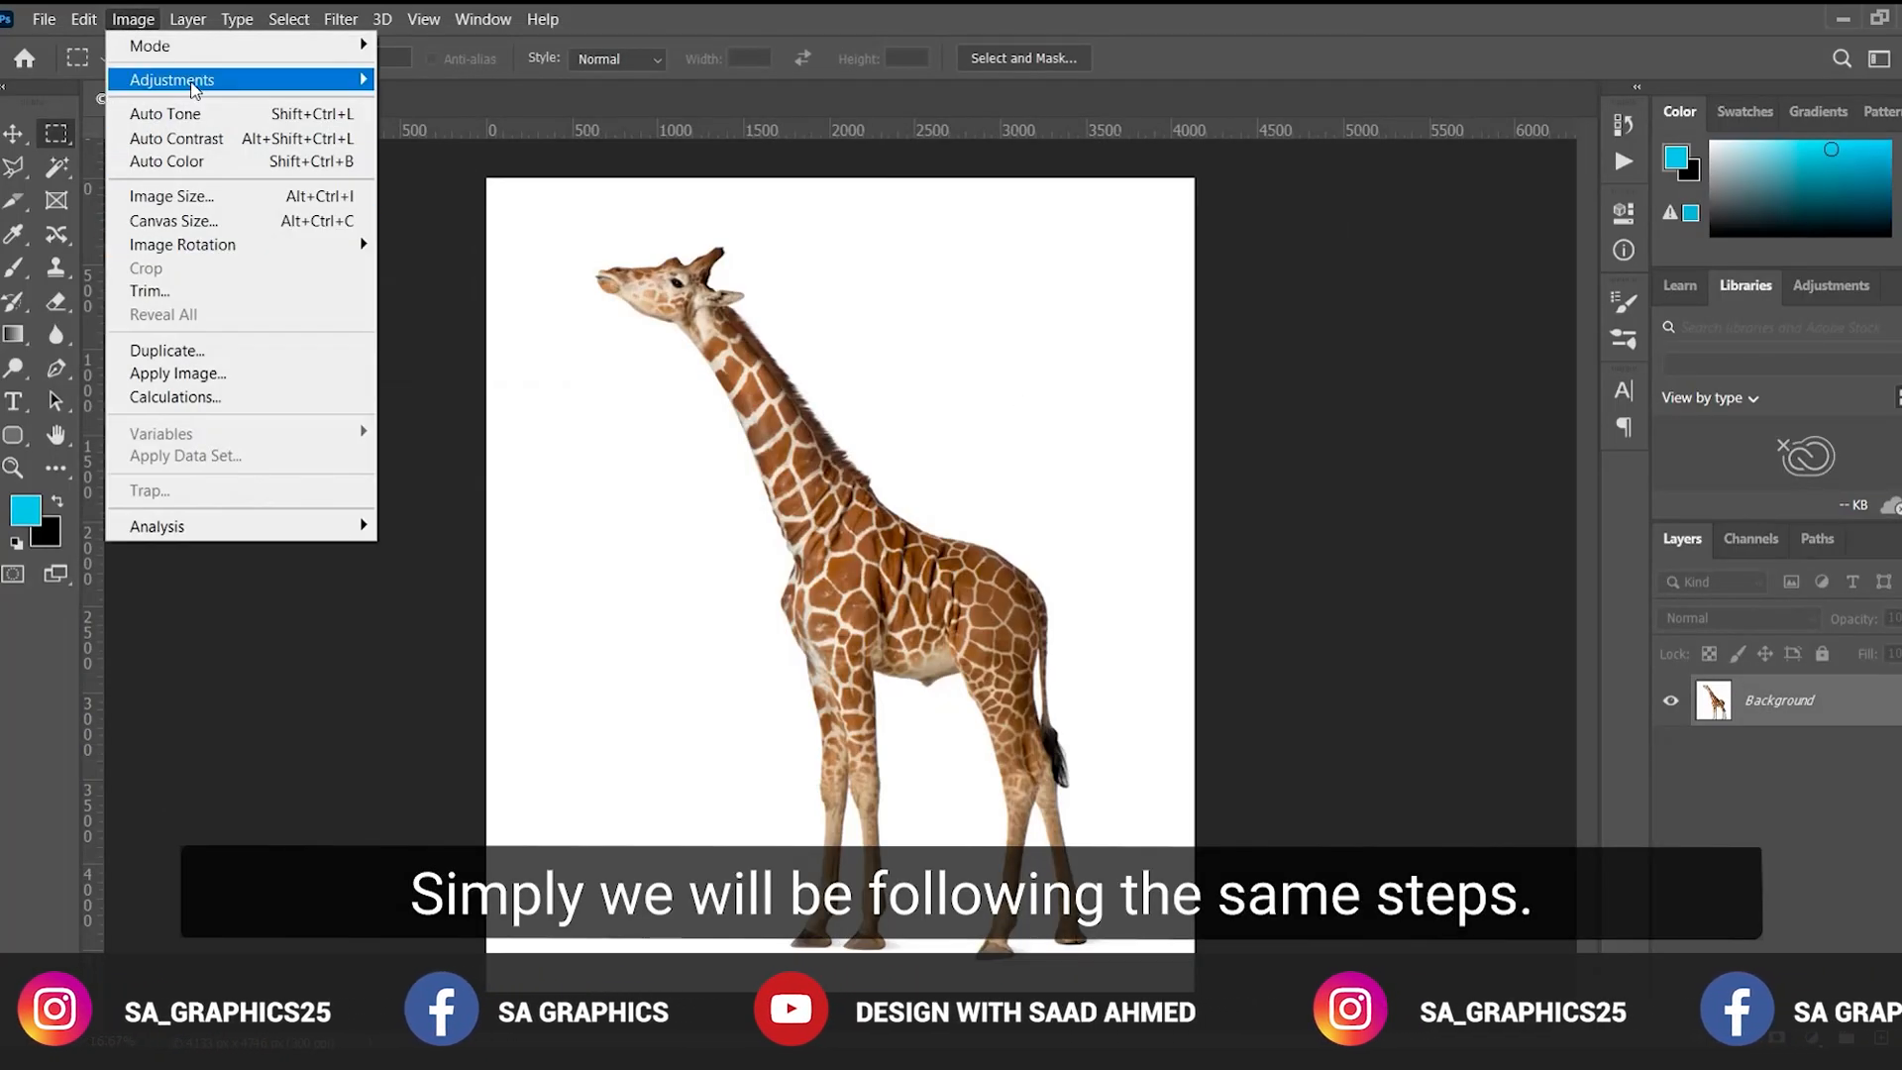
mouse_move(193, 79)
left_click(433, 410)
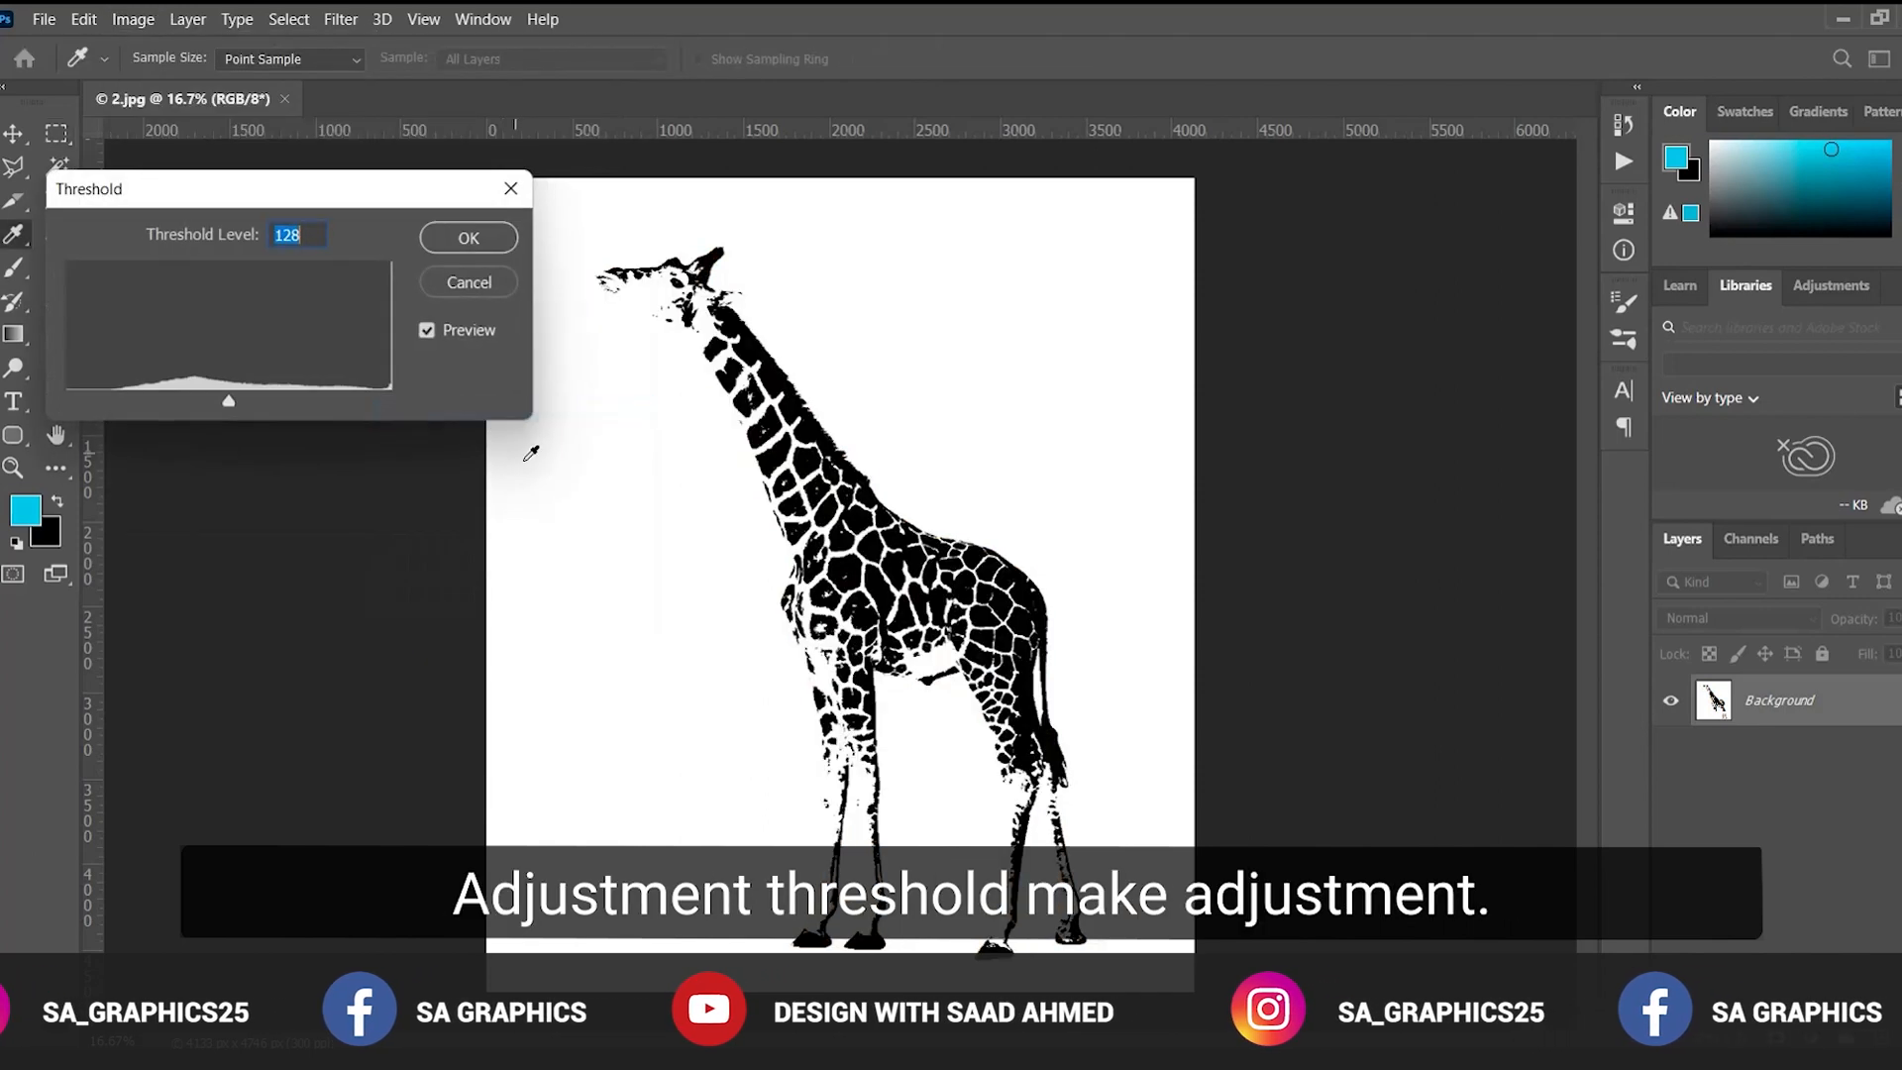
left_click_drag(228, 402, 276, 400)
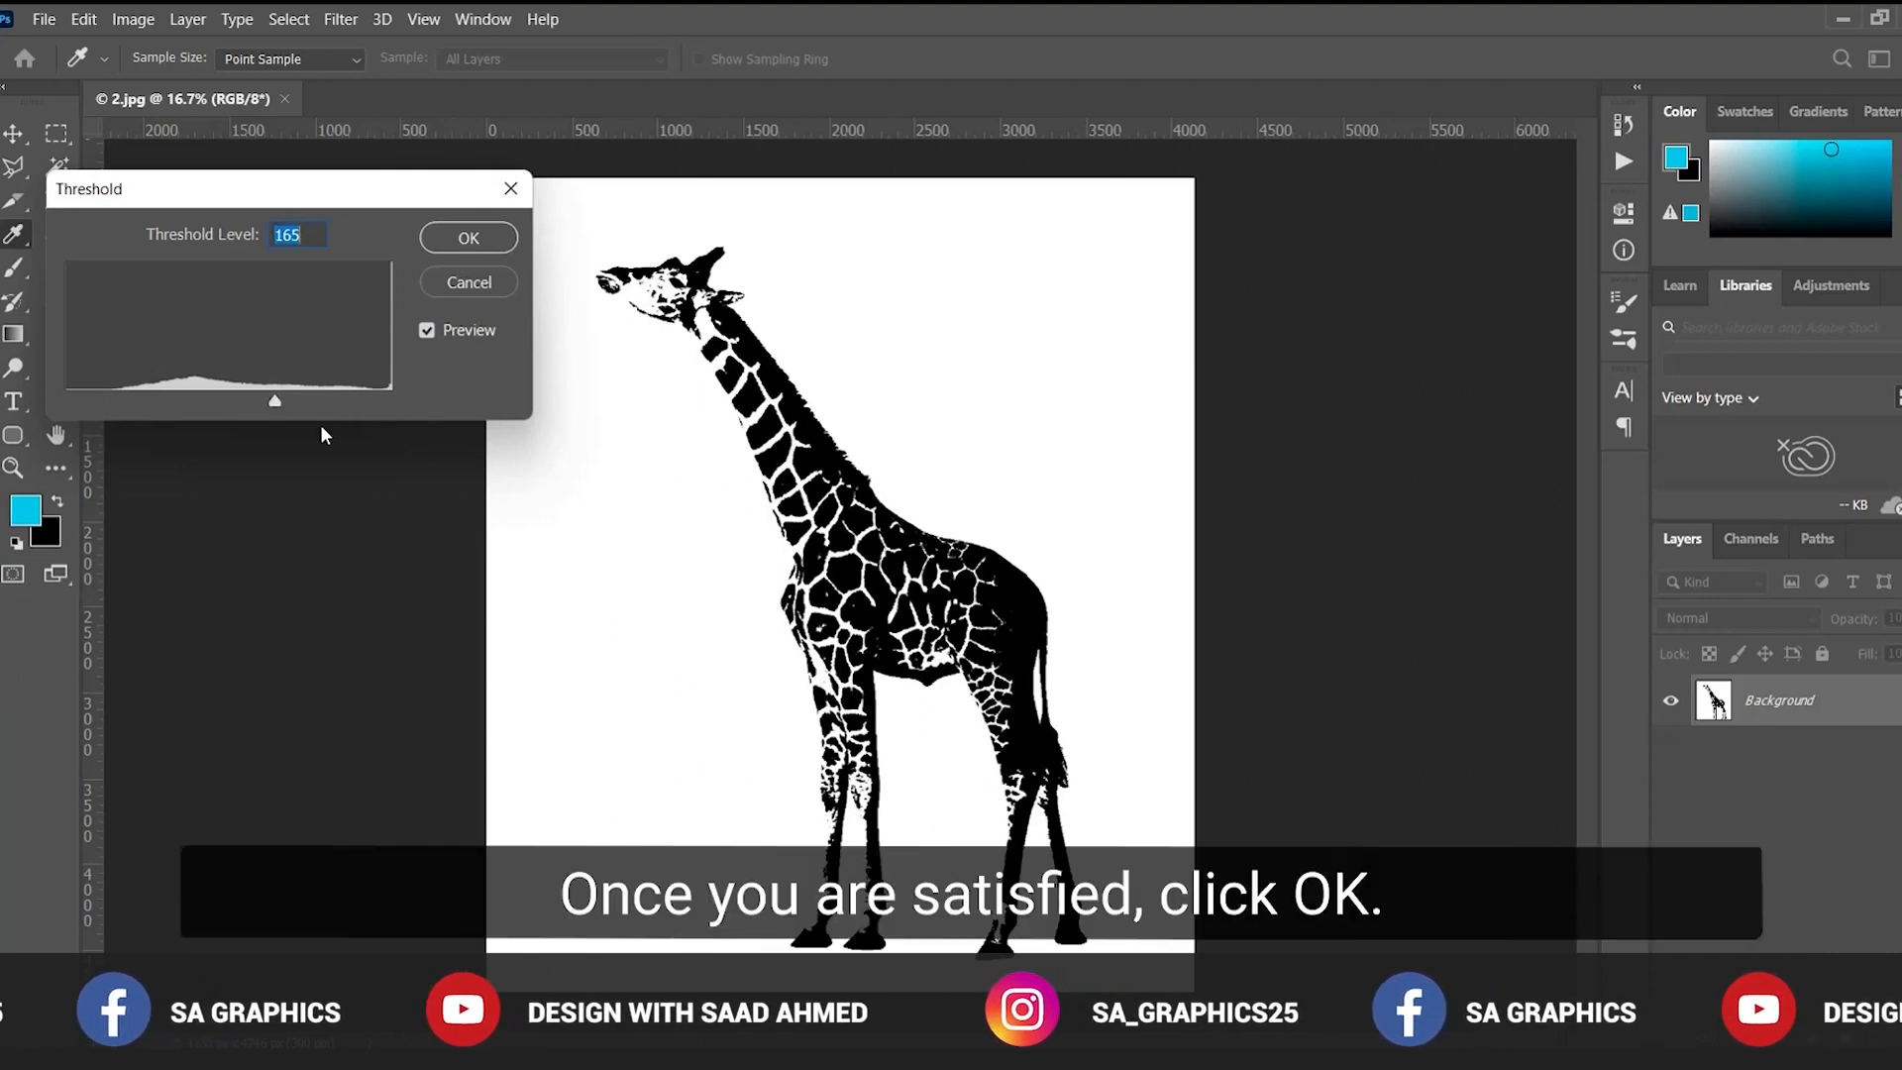
left_click(463, 236)
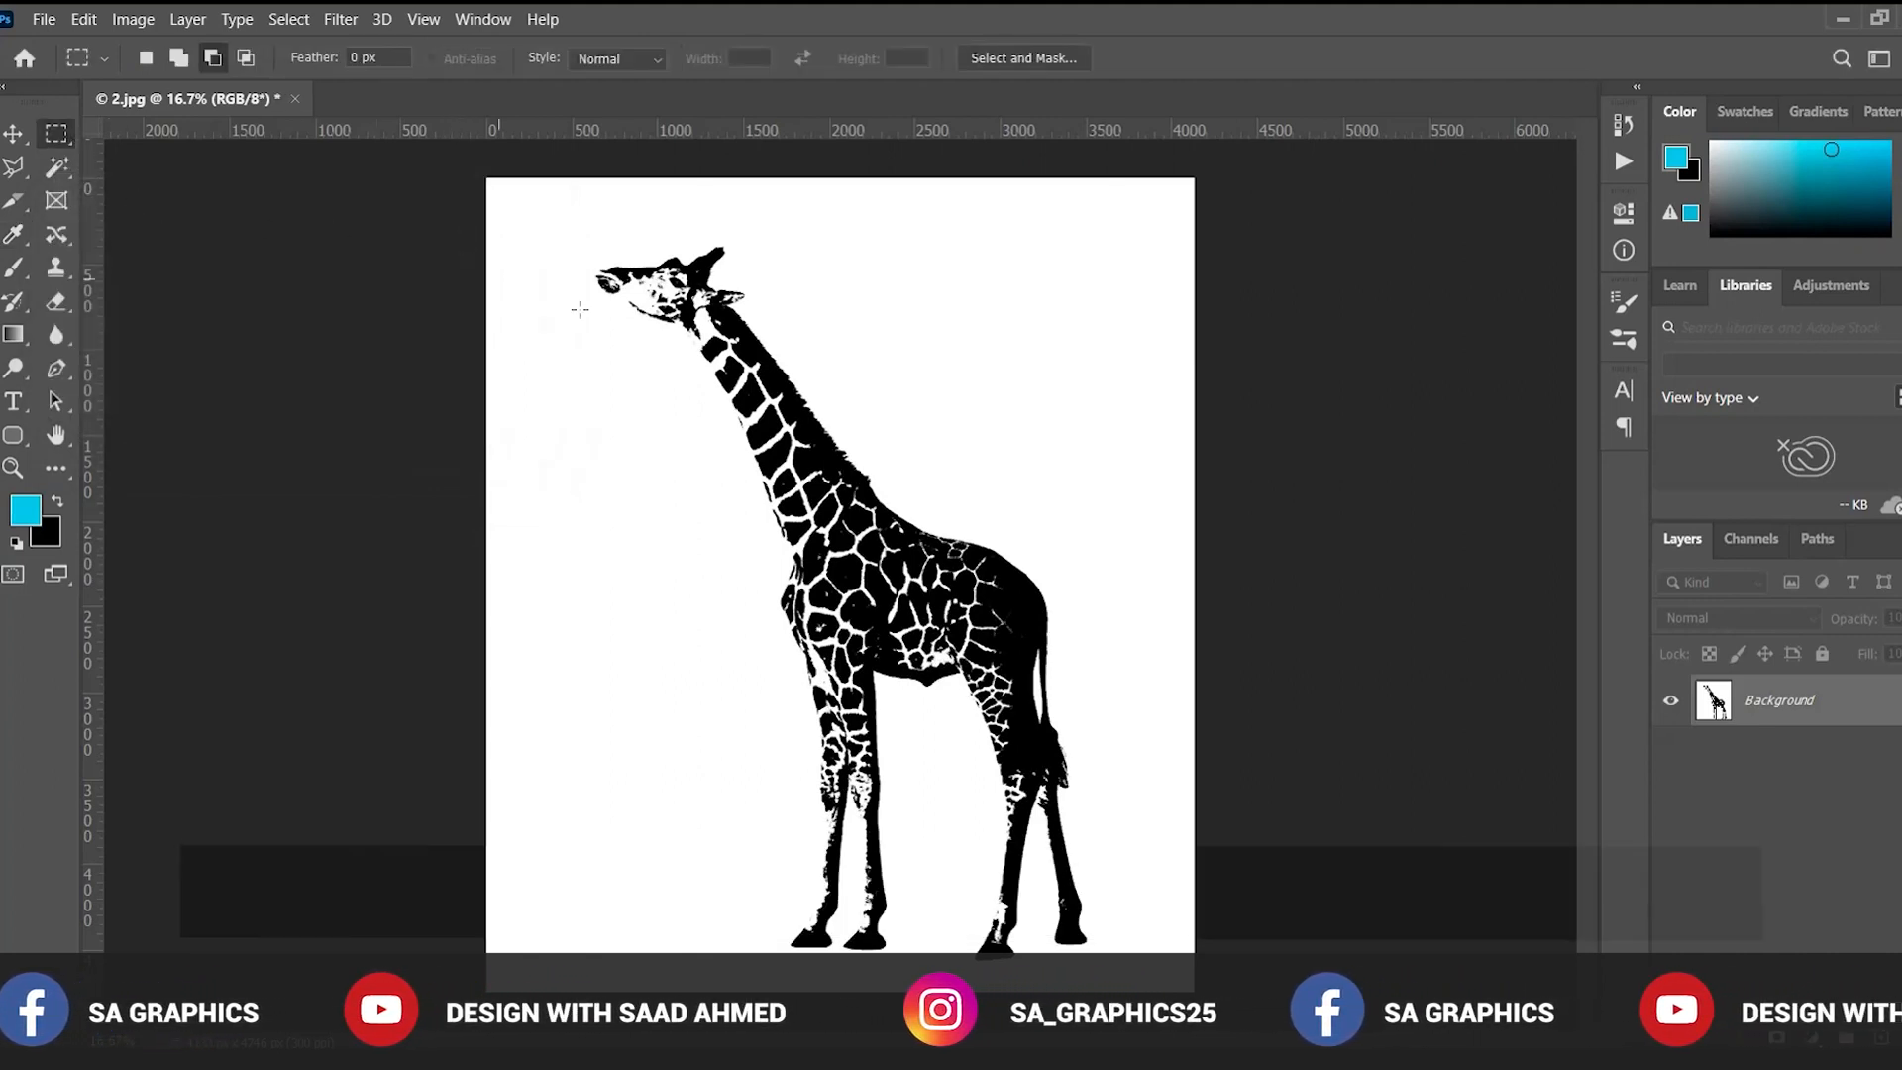
key("ctrl+a")
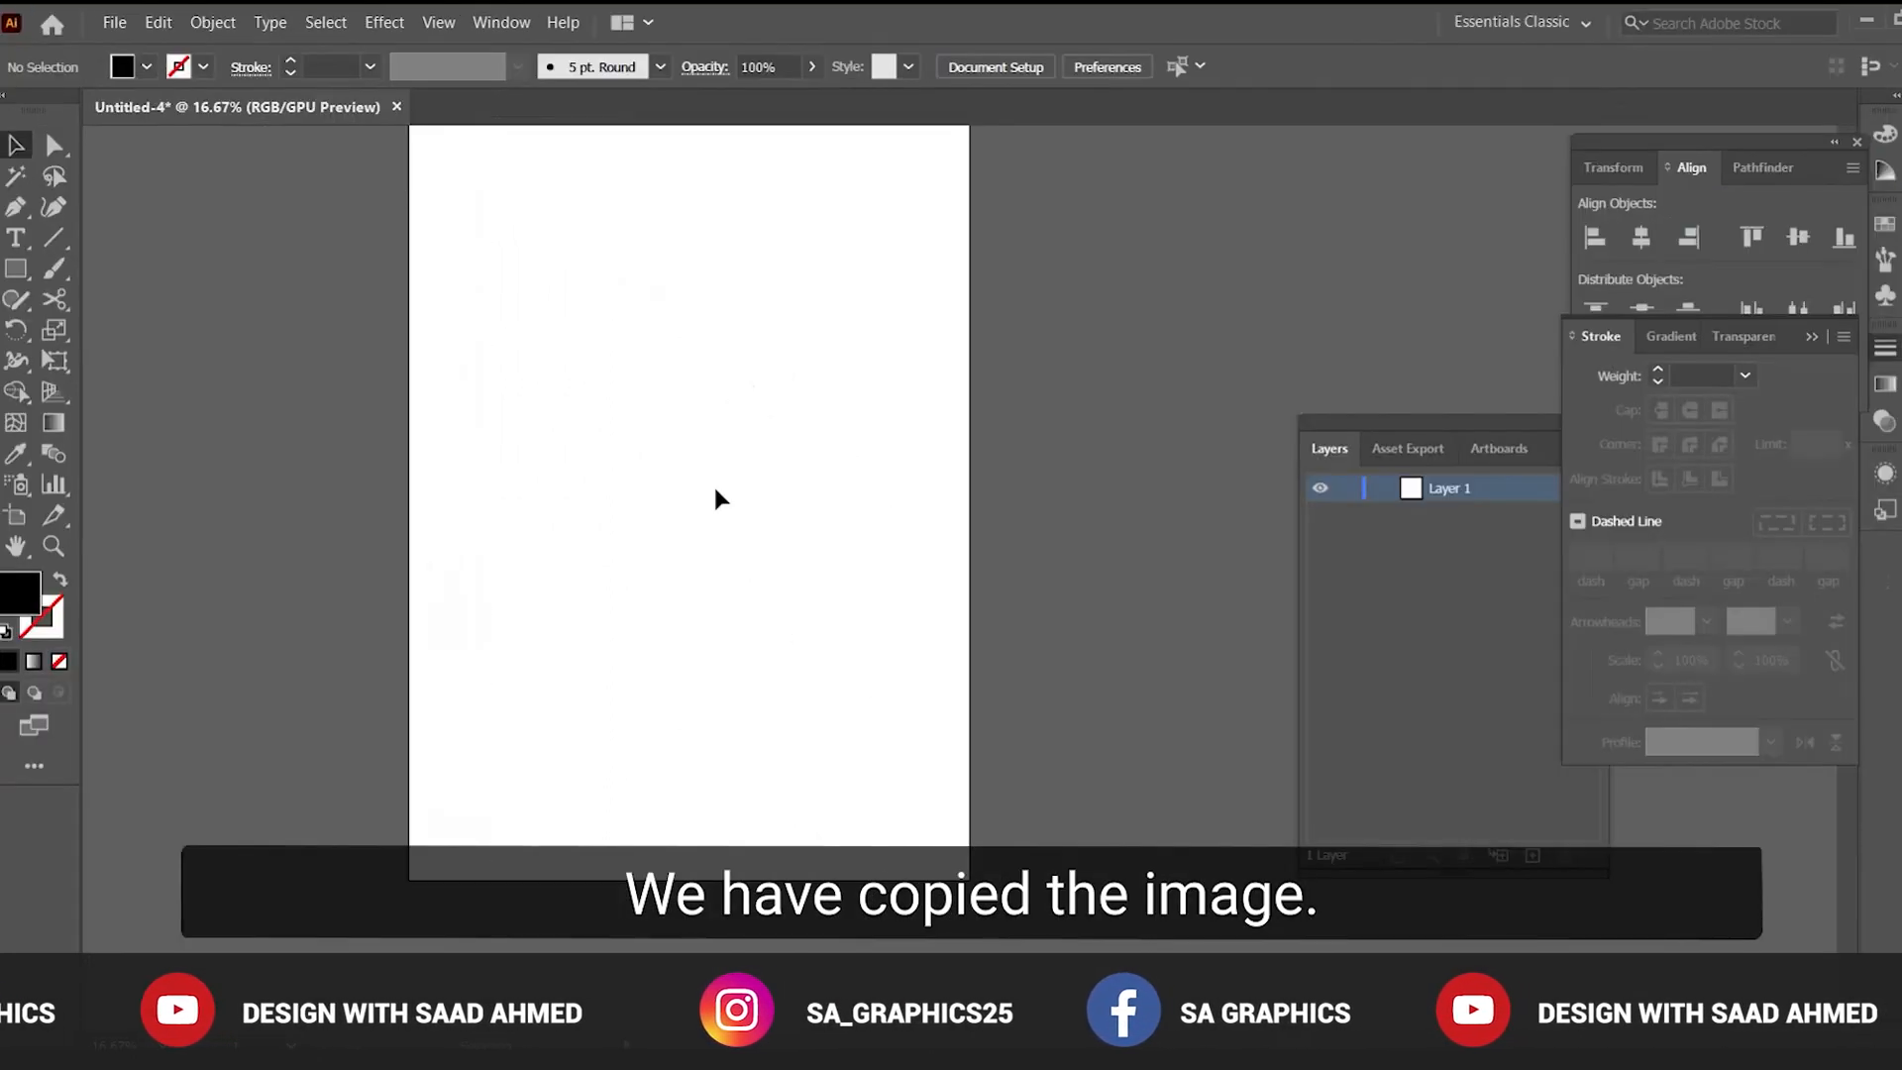
key("ctrl+v")
key("Delete")
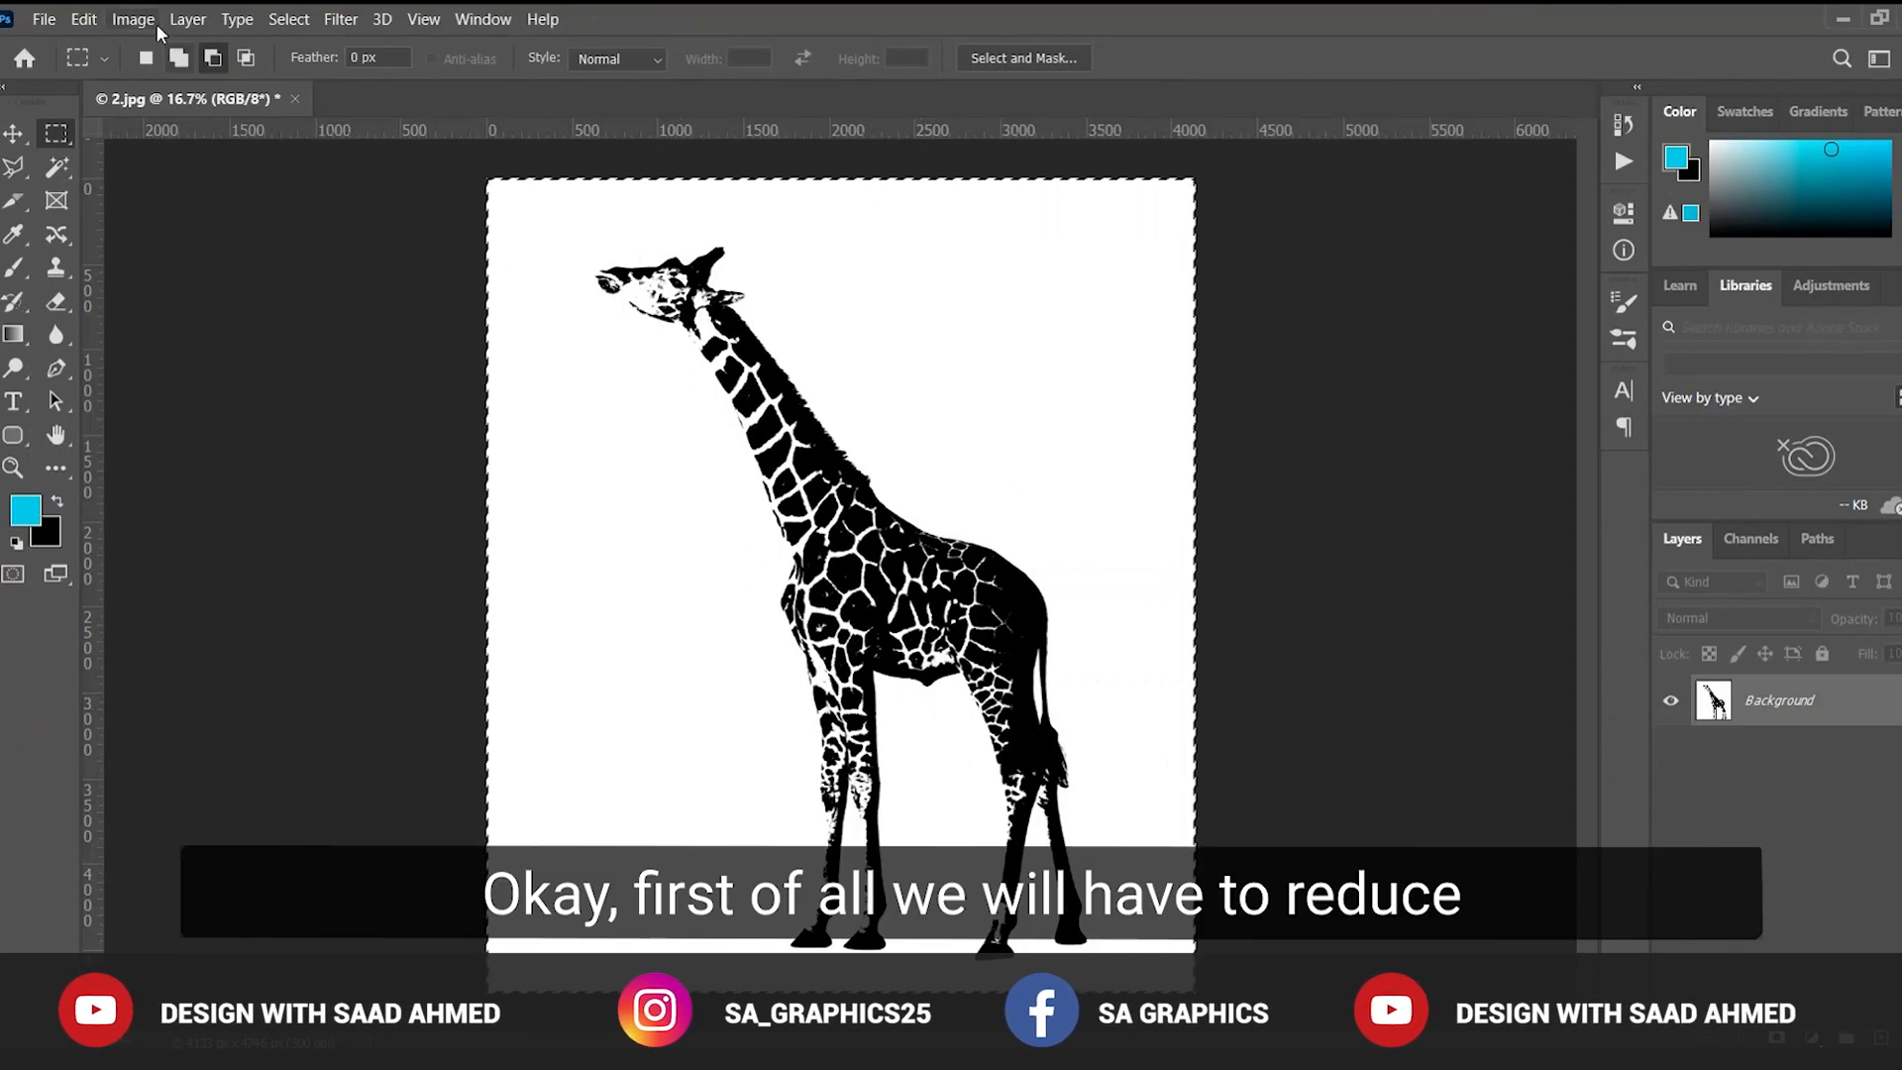
Resize the giraffe image to a width of 2000 pixels
left_click(133, 20)
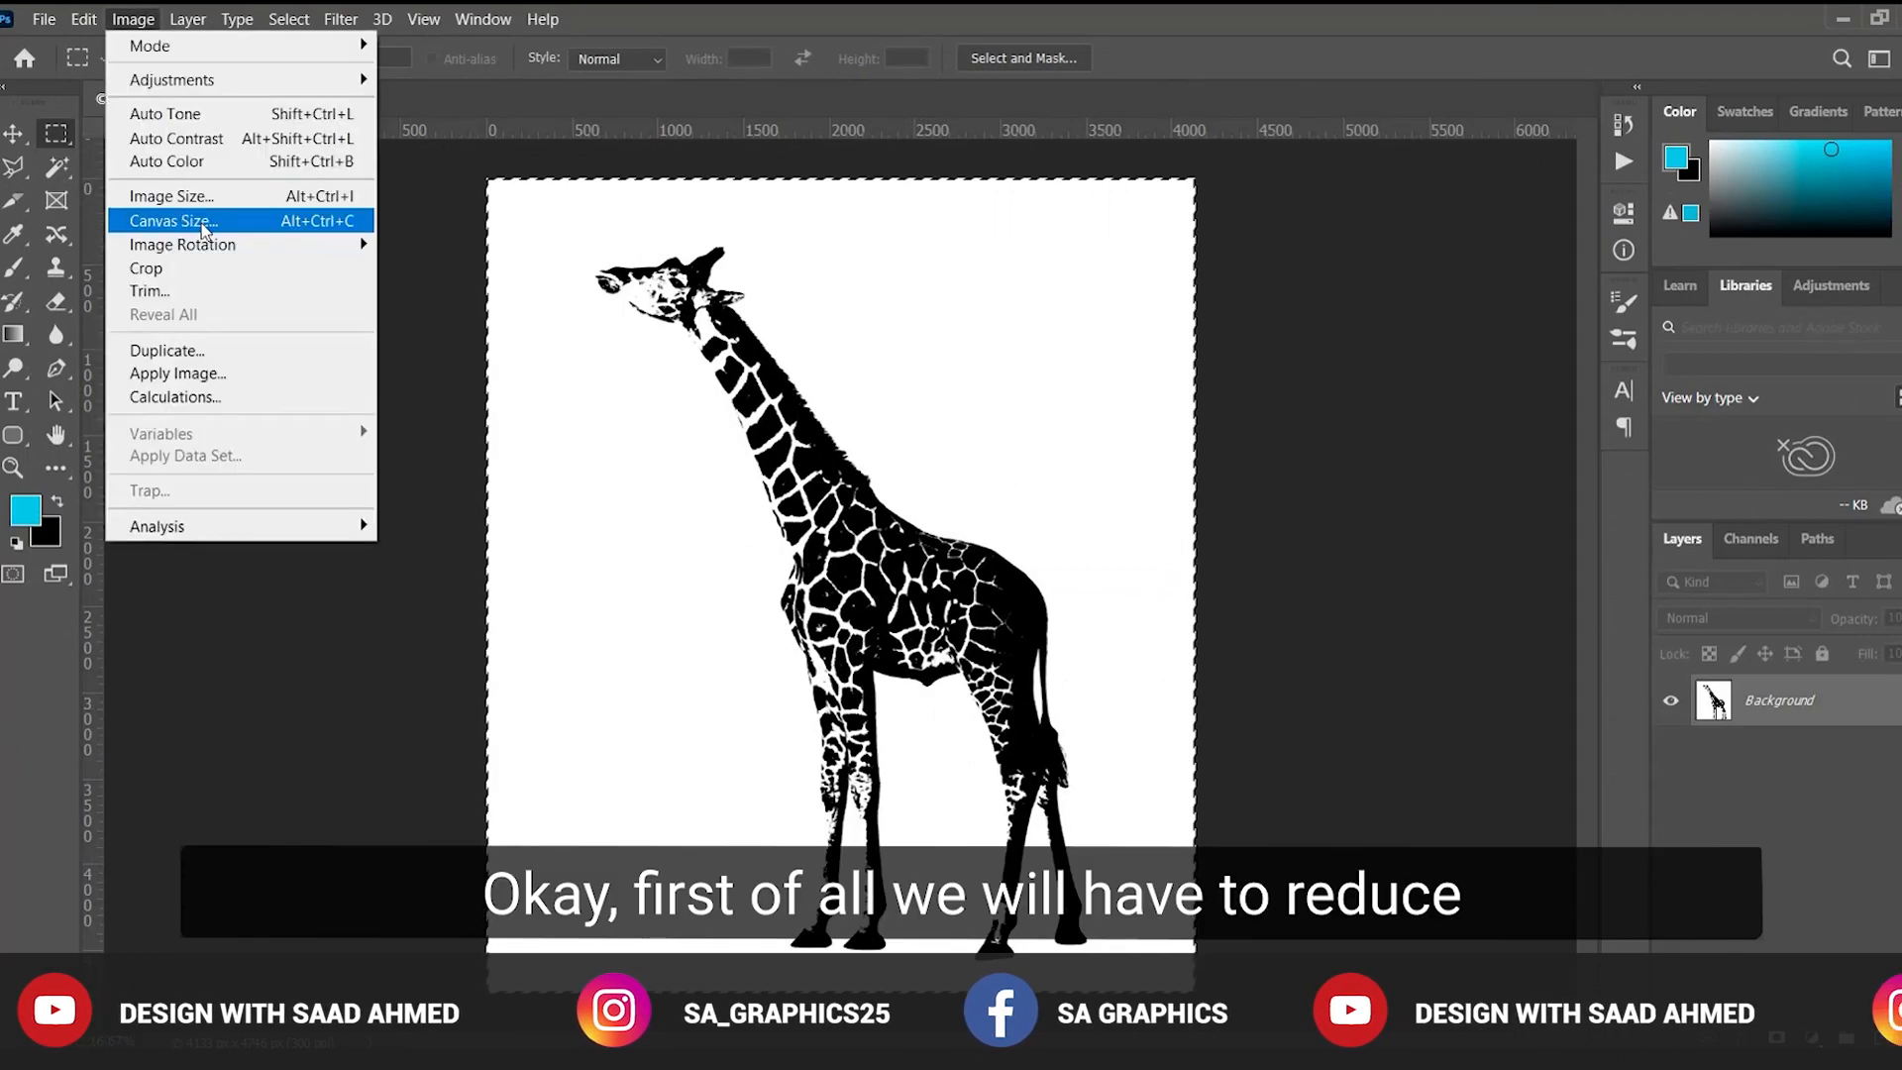
left_click(168, 195)
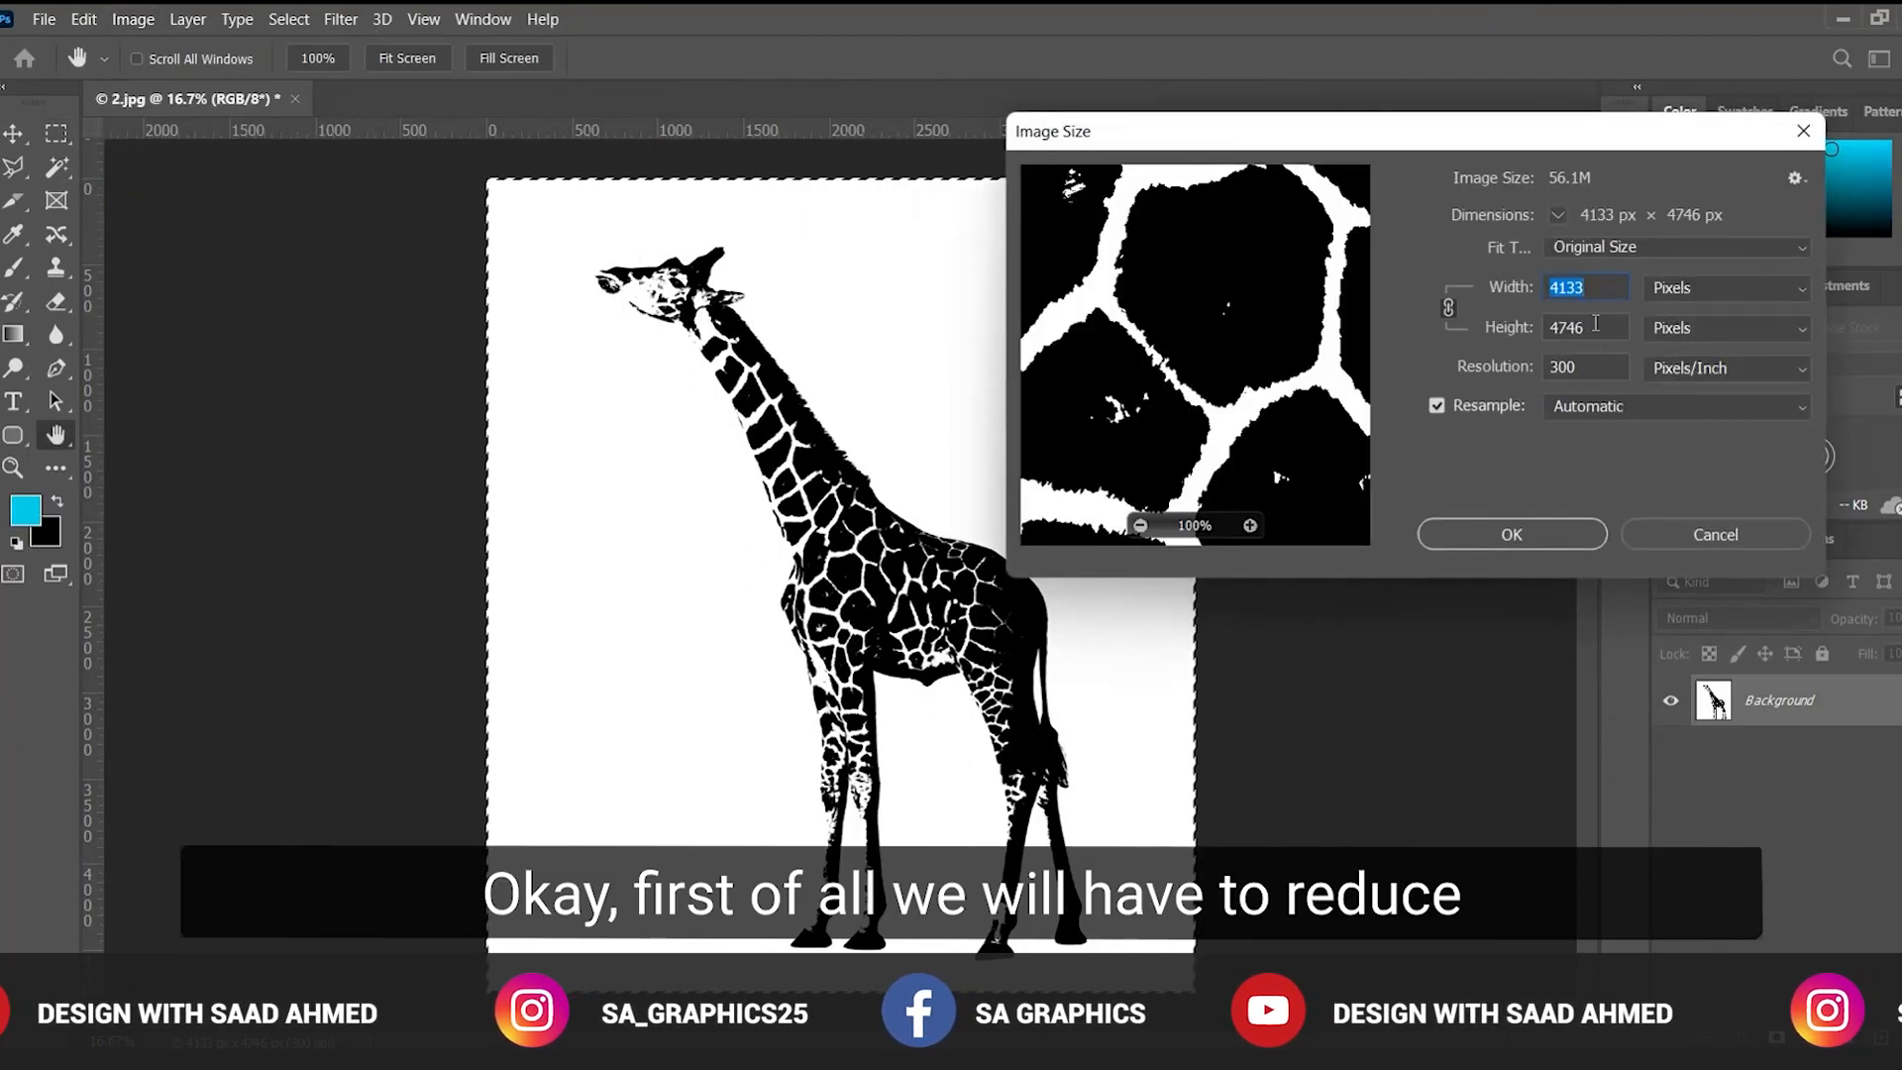
type("2000")
key("Return")
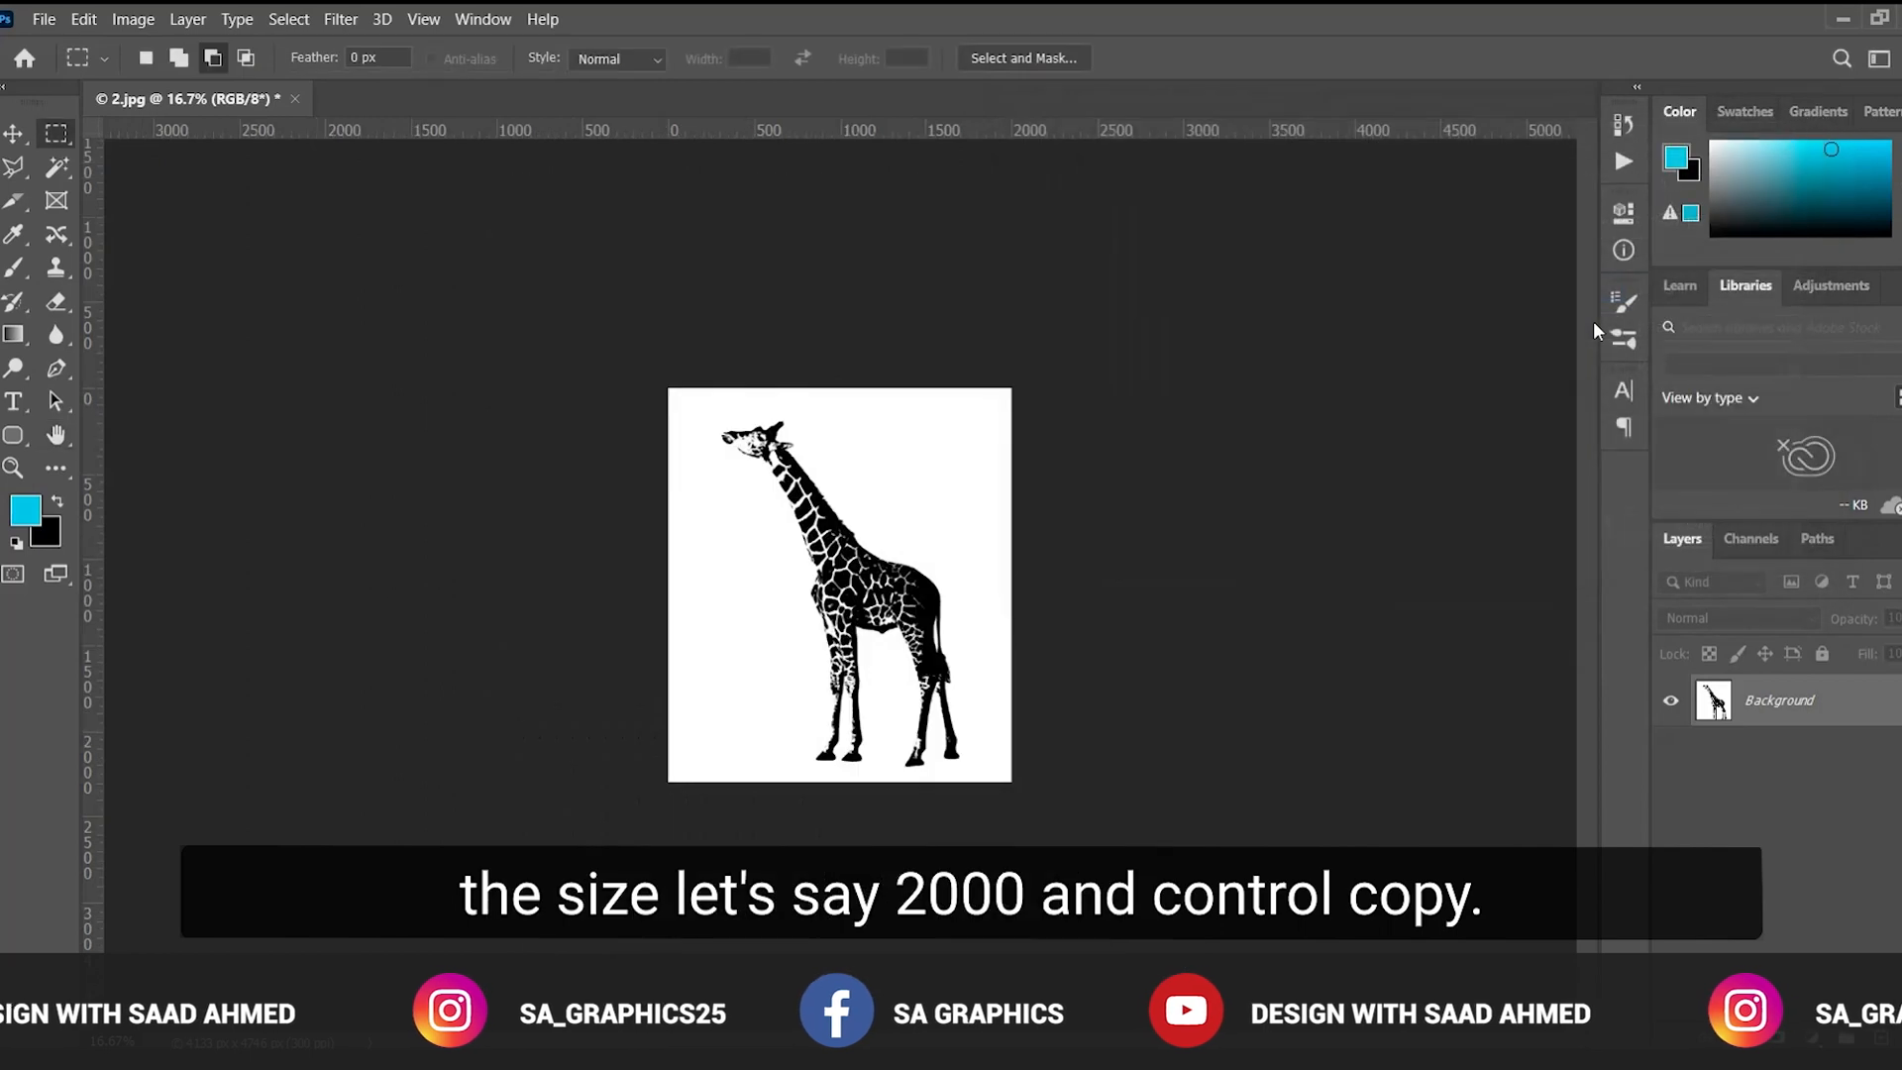
Copy the entire giraffe image into the empty Illustrator document and fit it within the upper part of the artboard
key("ctrl+a")
key("ctrl+c")
key("alt+Tab")
key("ctrl+v")
left_click_drag(983, 553, 728, 362)
left_click_drag(771, 500, 902, 663)
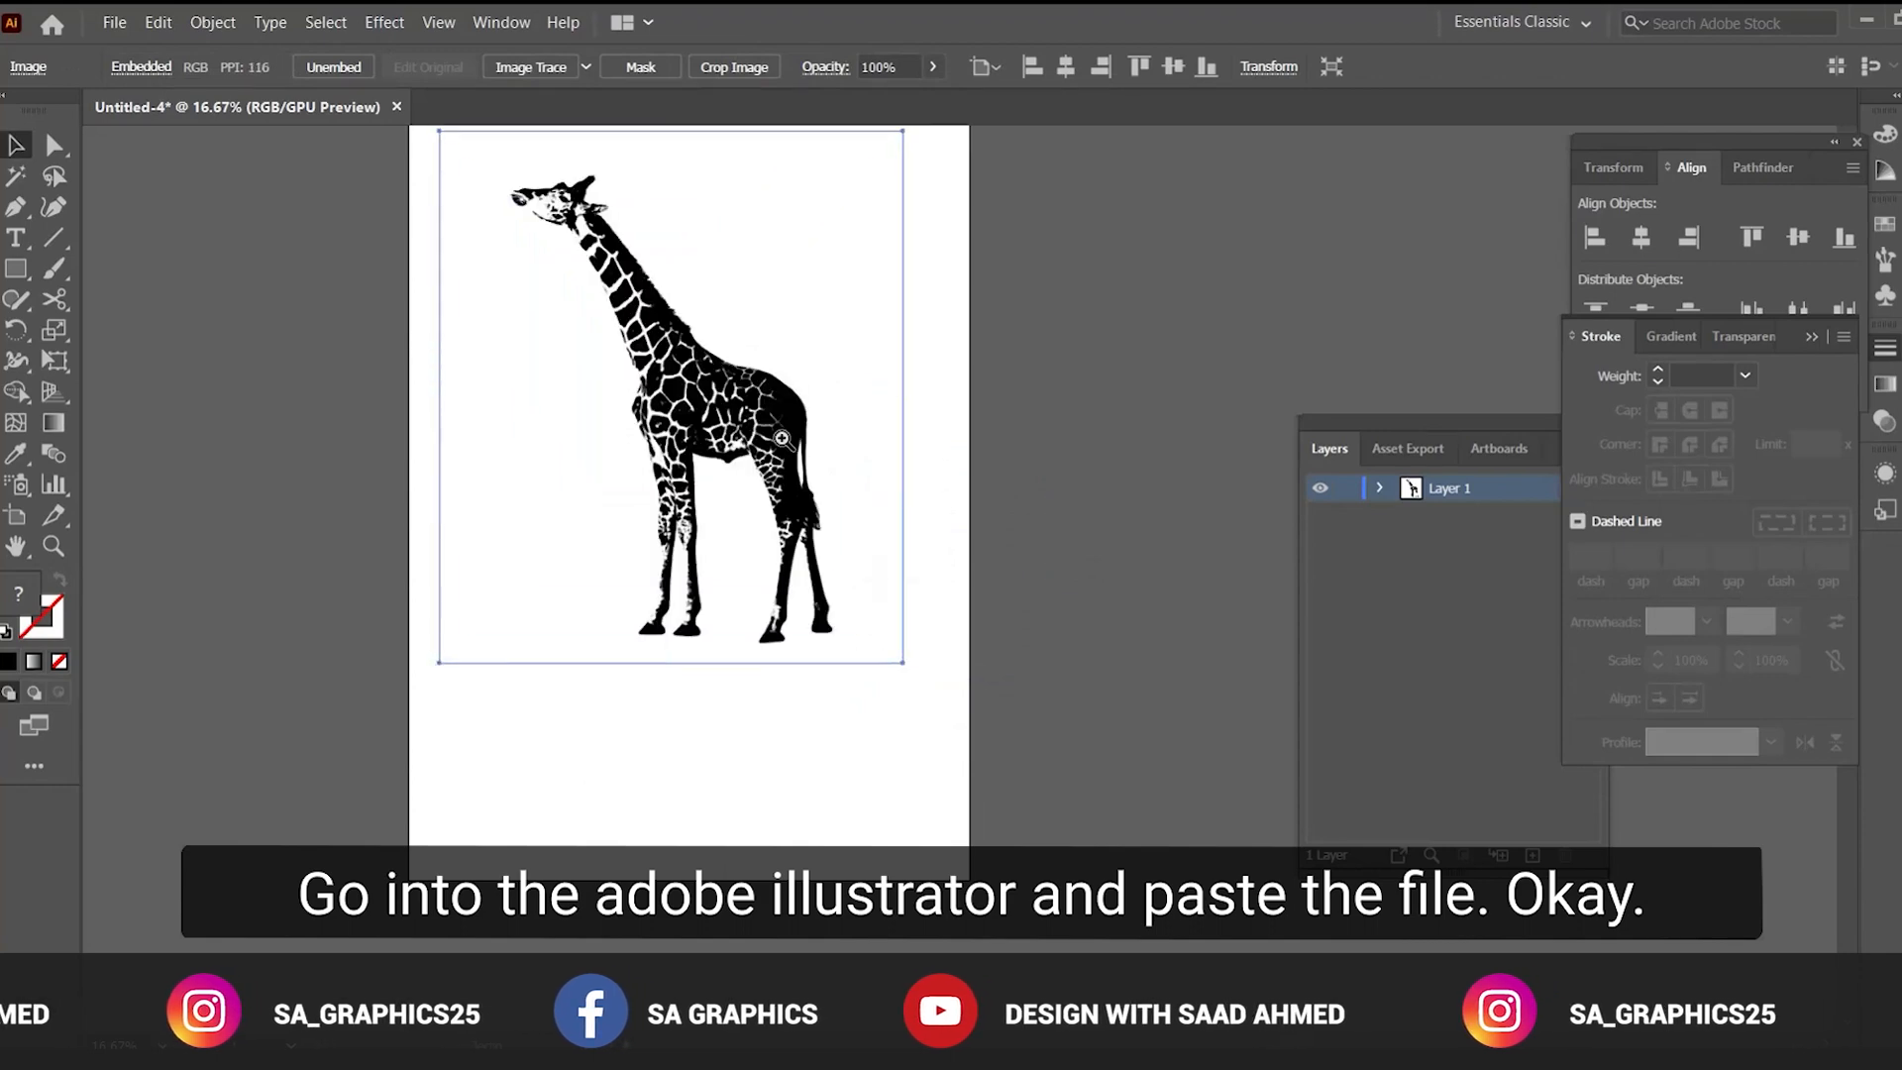
Apply Image Trace to the giraffe and set Corners to 100% and Paths to 32%
left_click(782, 437)
left_click(526, 67)
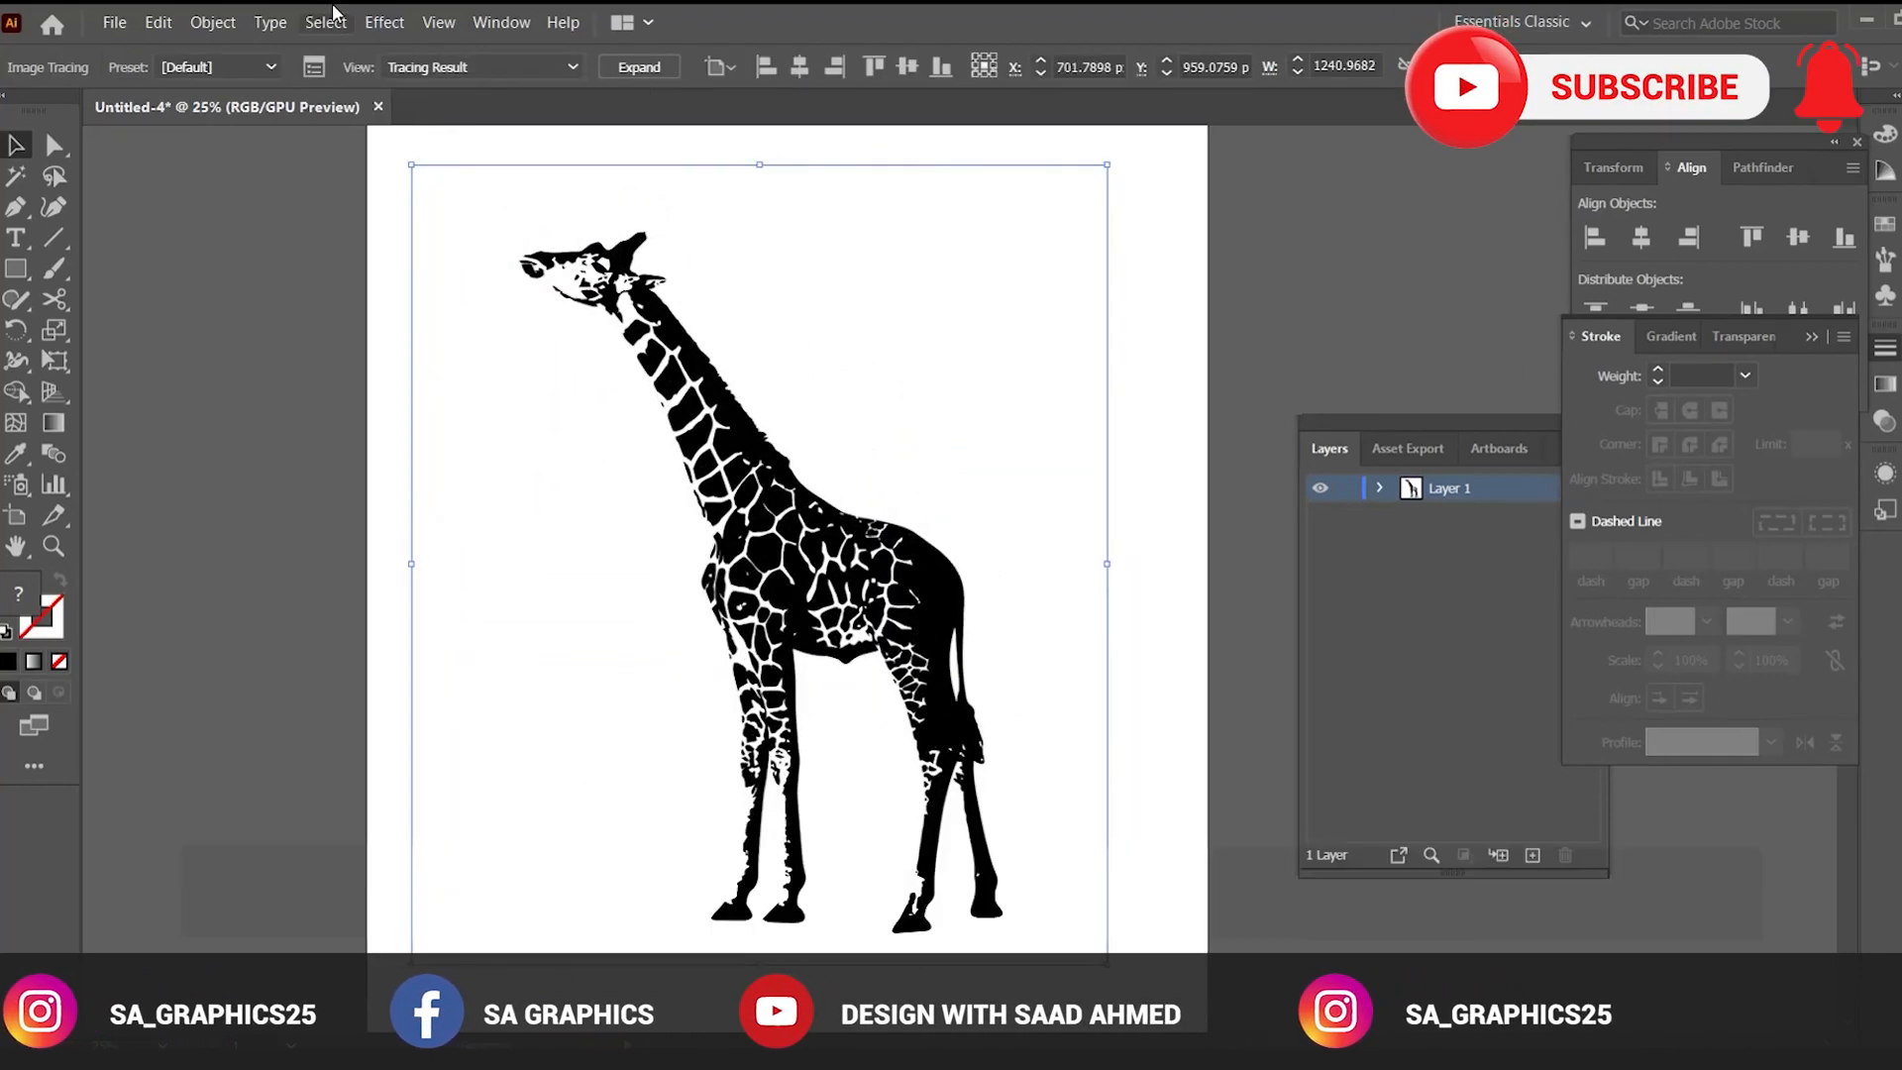
left_click(501, 22)
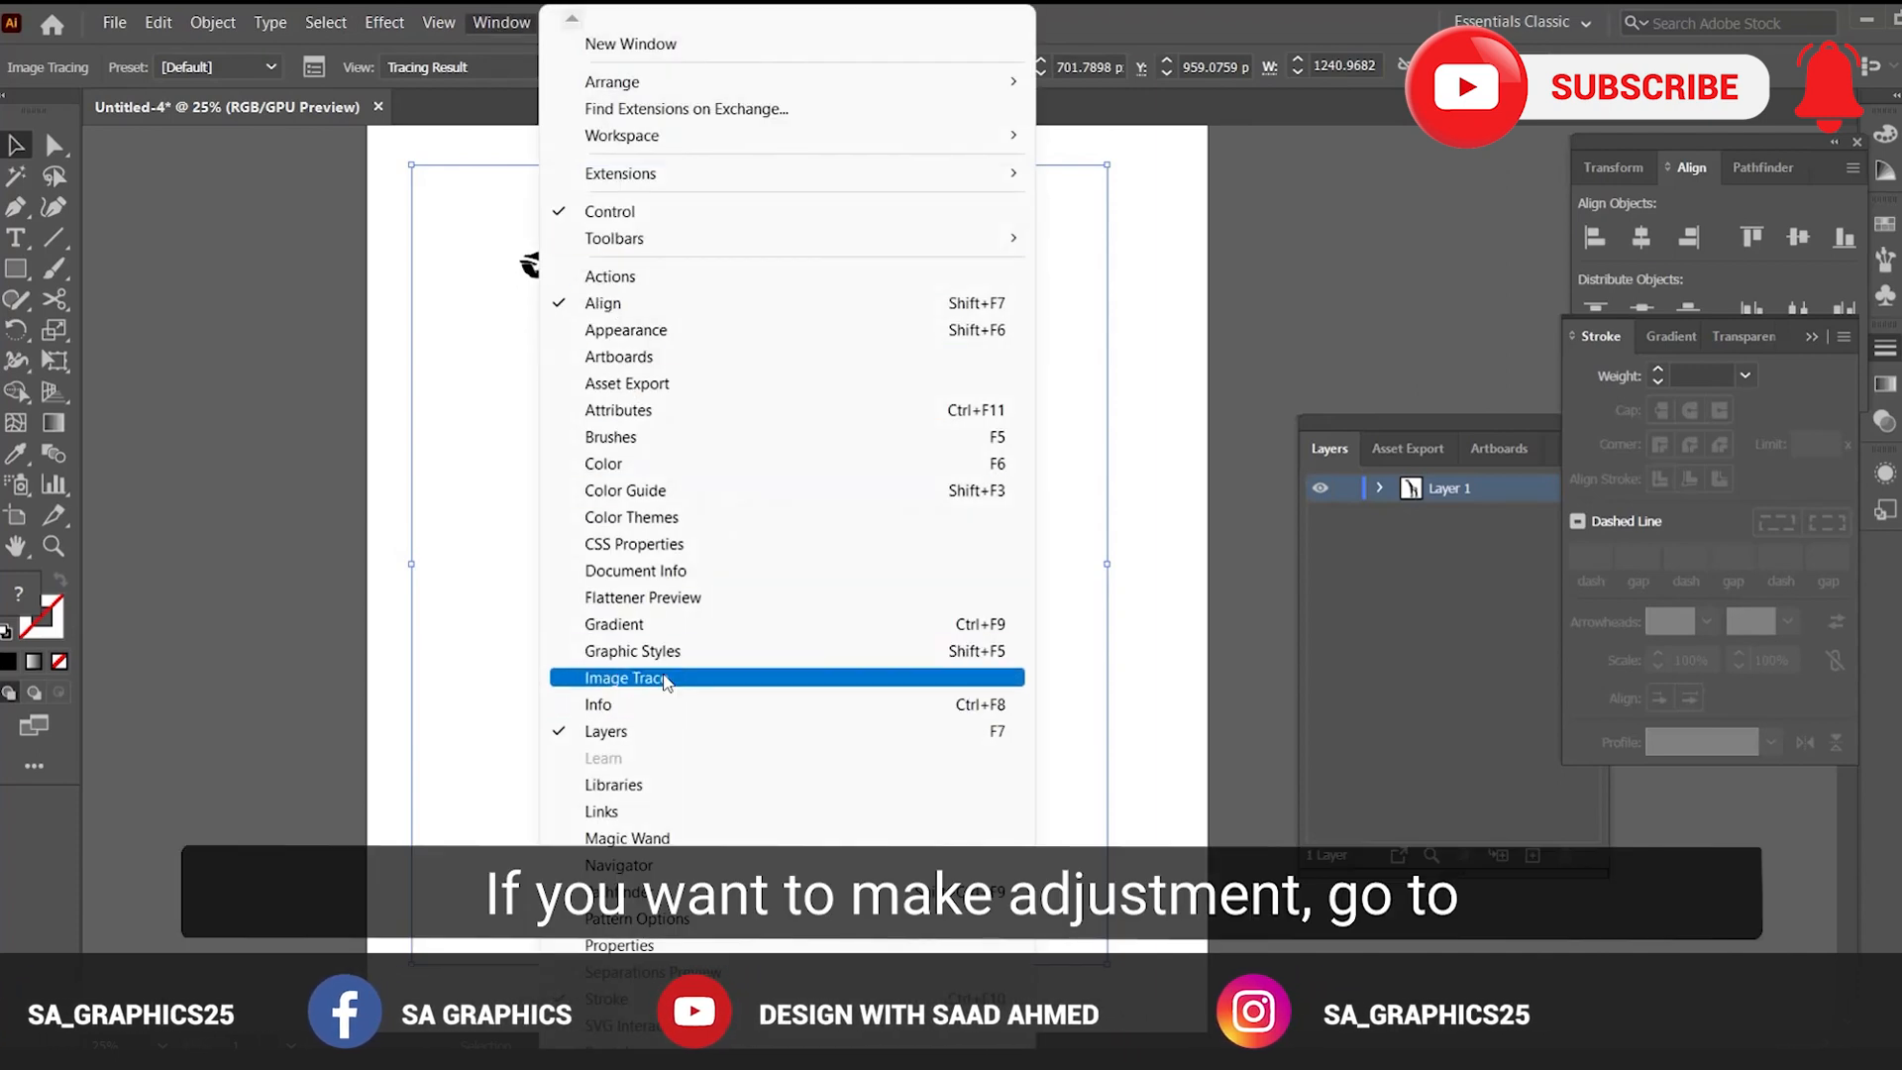
left_click(654, 678)
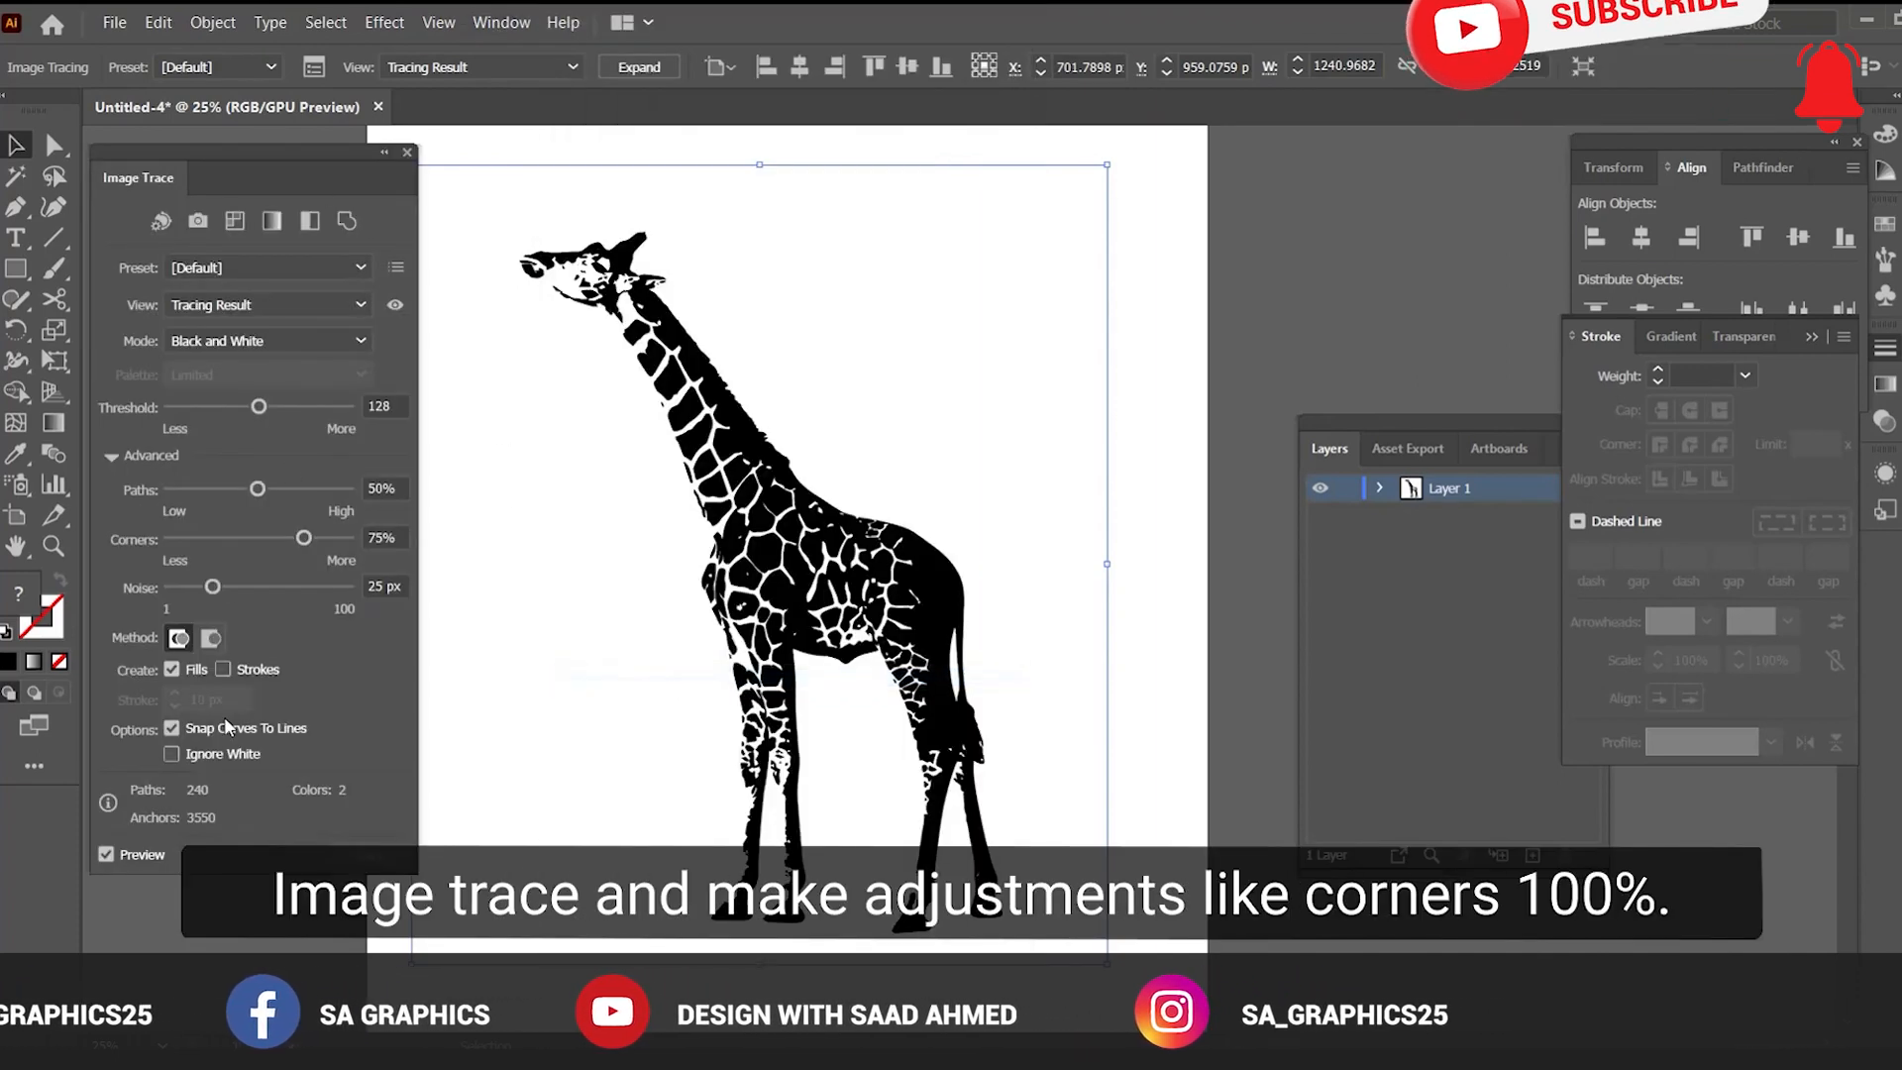
left_click_drag(302, 537, 346, 538)
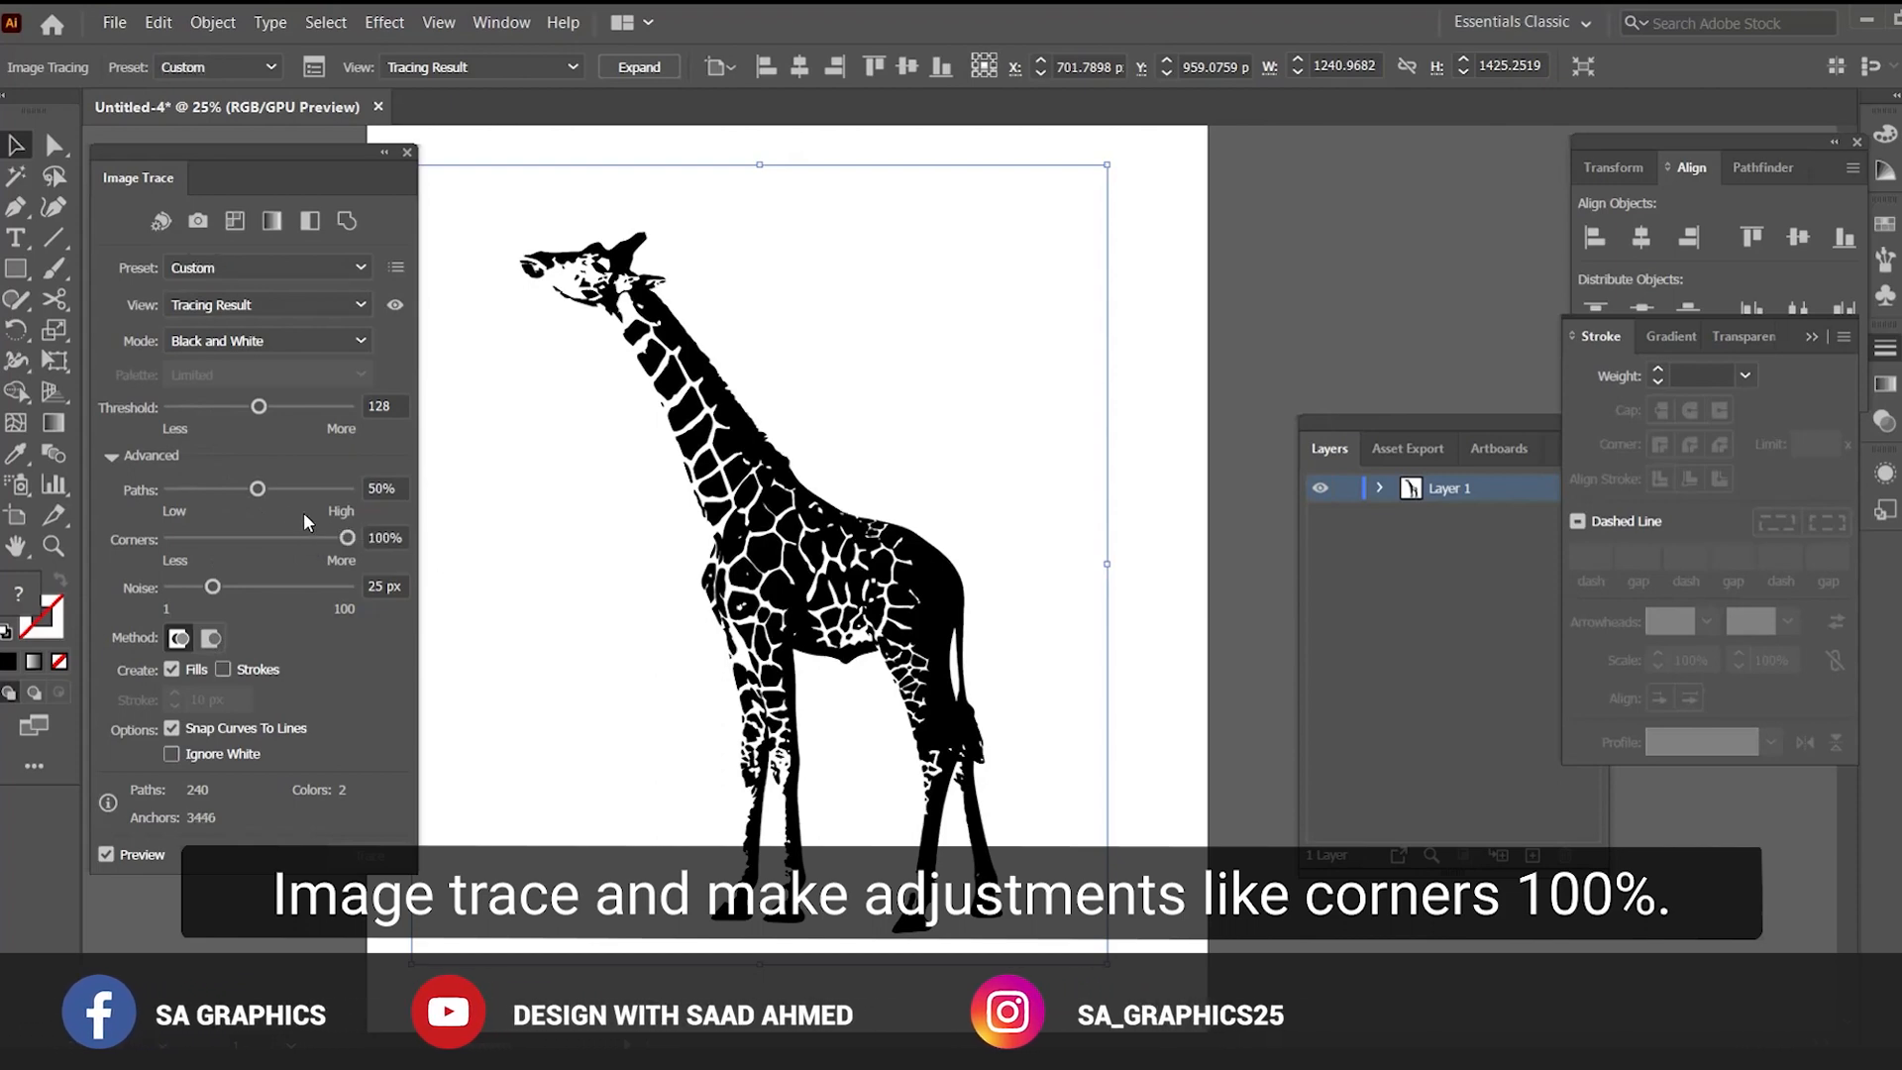
left_click_drag(258, 489, 229, 491)
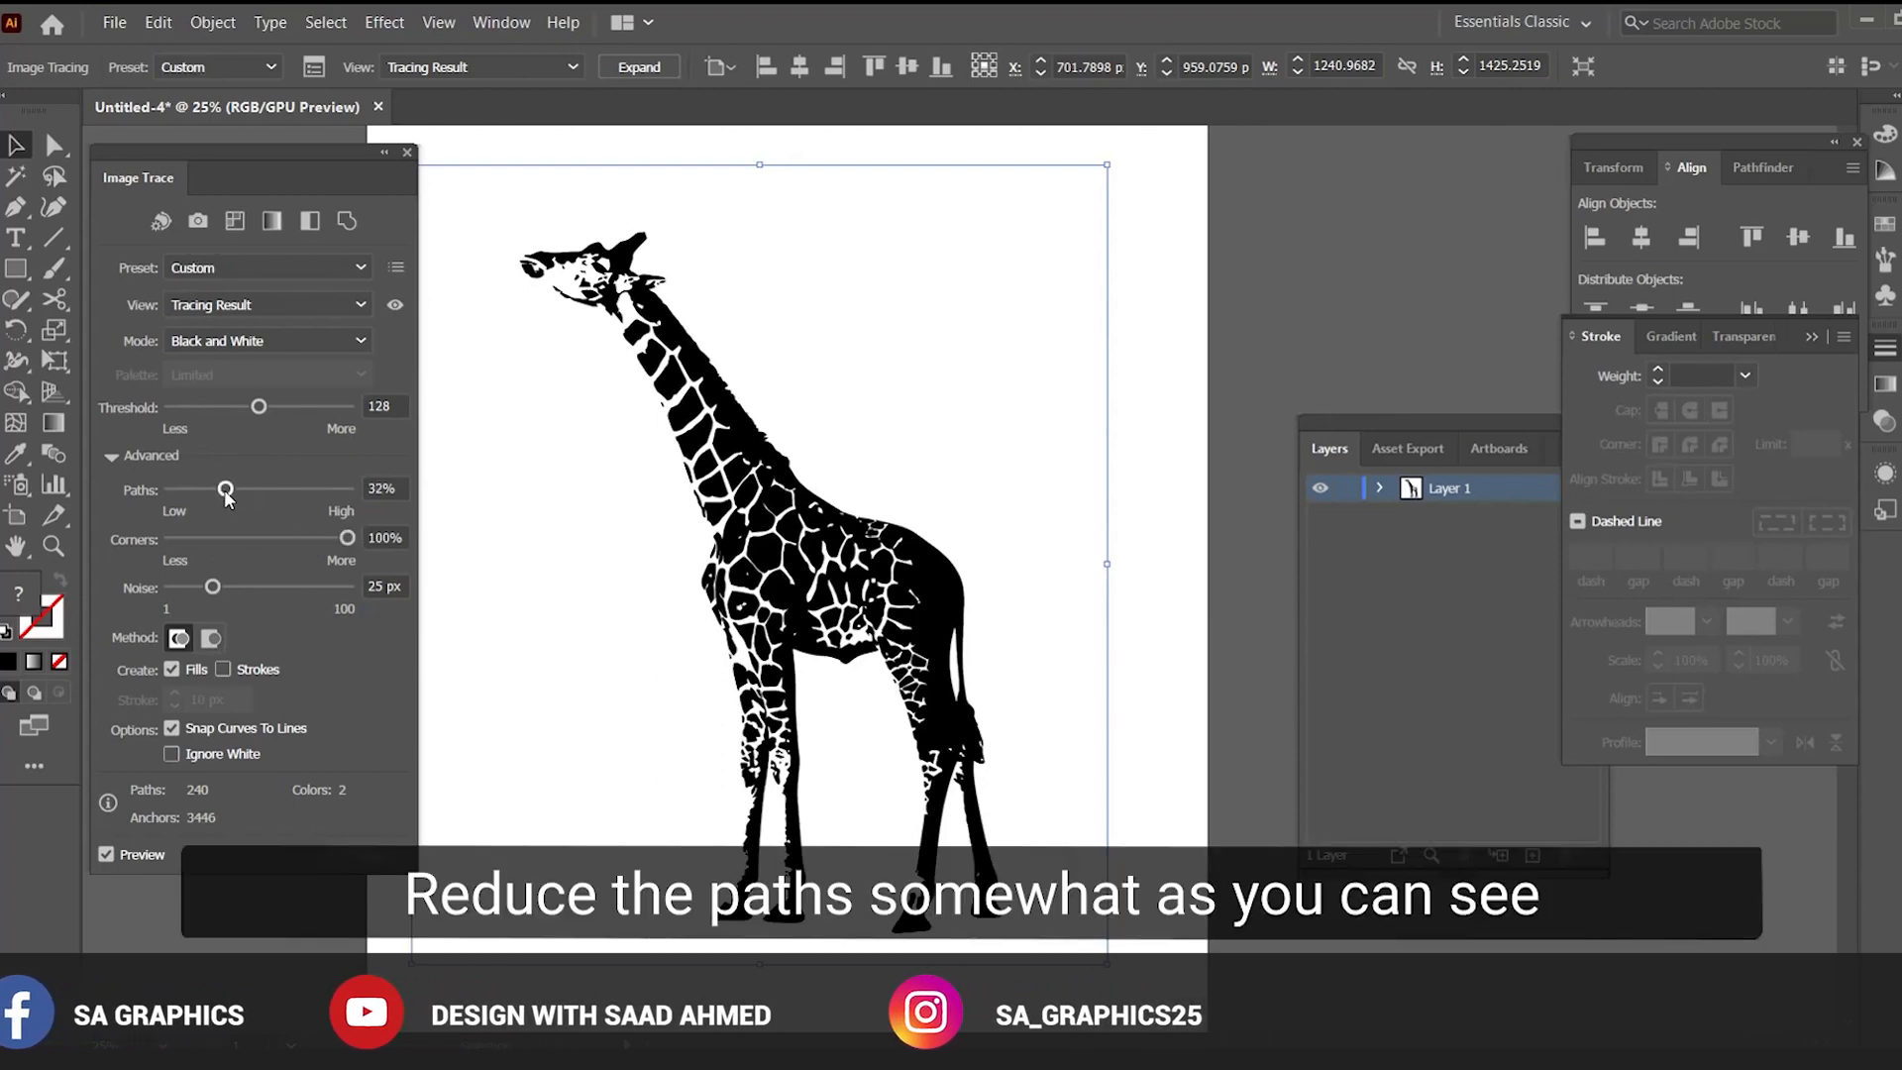
Try the giraffe tracing with Corners at 58% and Paths at 100%, comparing the detail on the neck
left_click(677, 443, "ctrl")
left_click(675, 442, "ctrl")
left_click_drag(1038, 572, 538, 506)
left_click(919, 551, "ctrl")
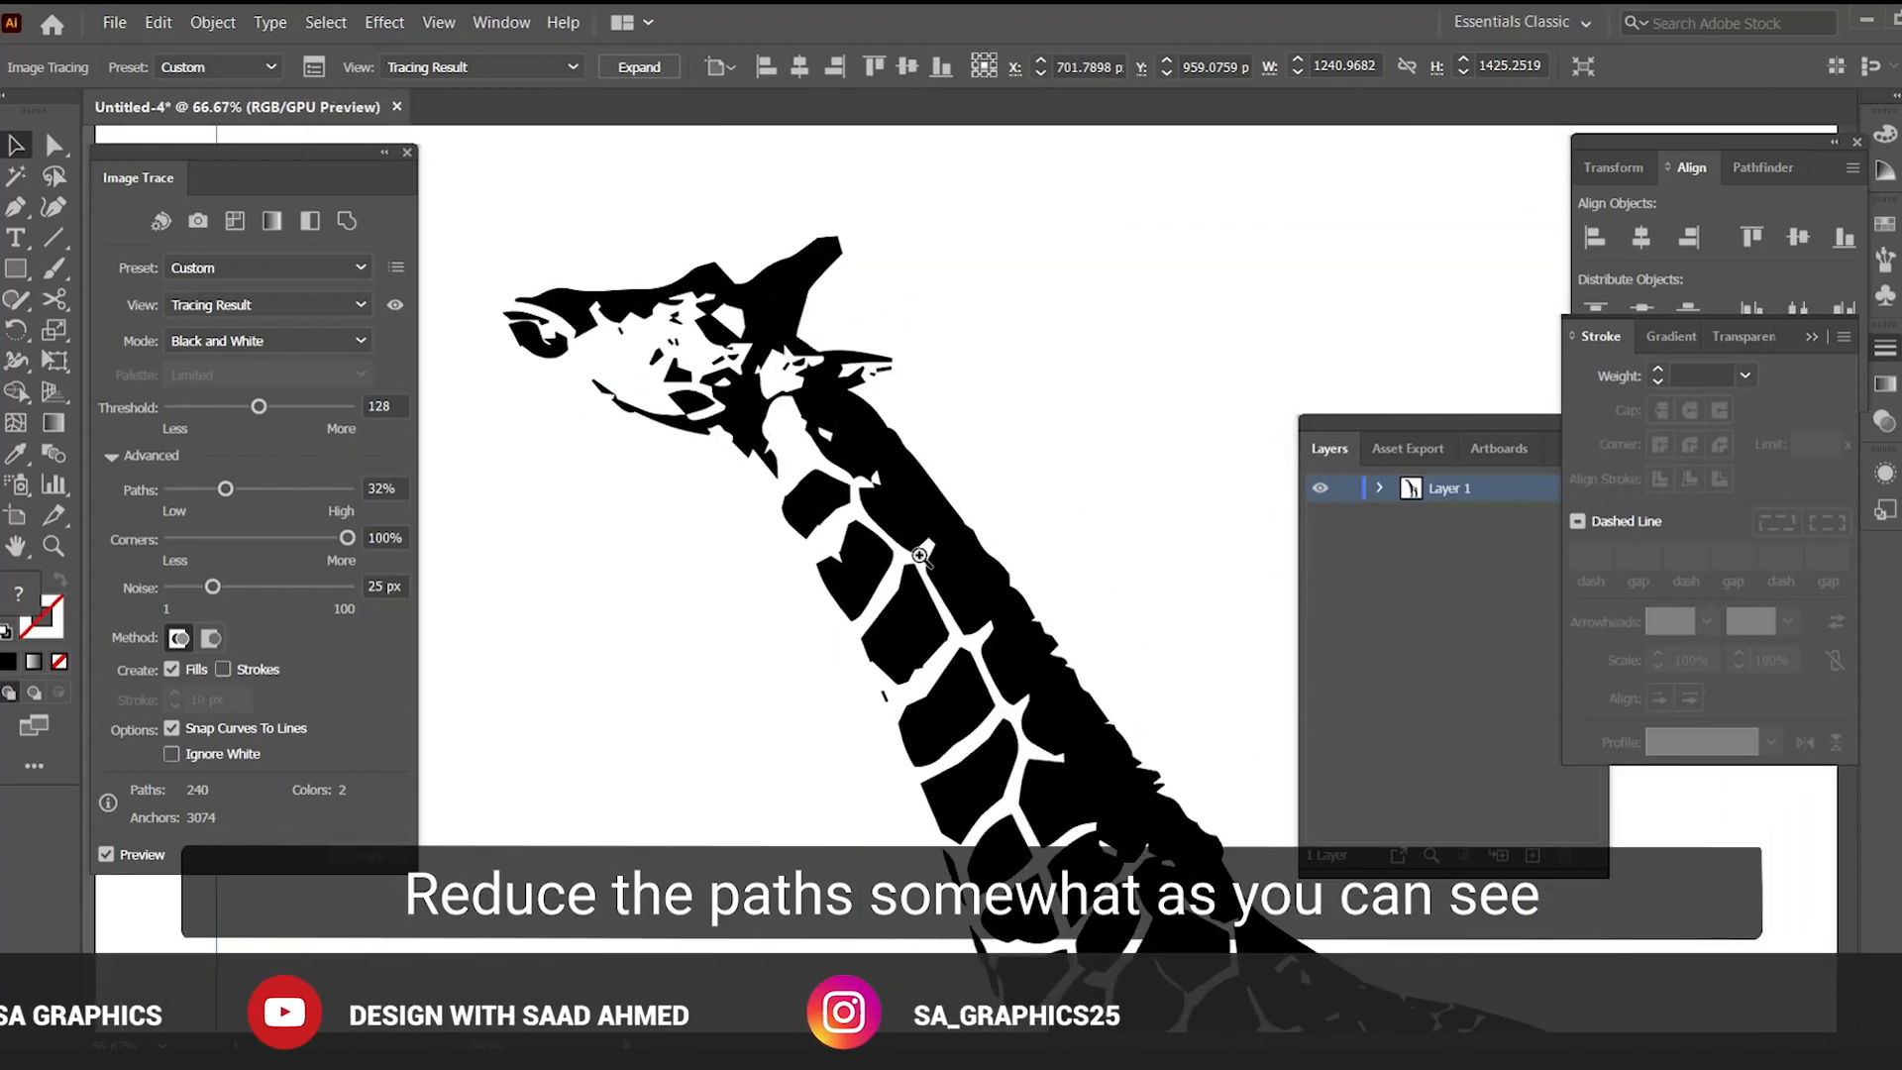
left_click(921, 552, "ctrl")
left_click_drag(935, 575, 860, 529)
left_click_drag(254, 538, 181, 546)
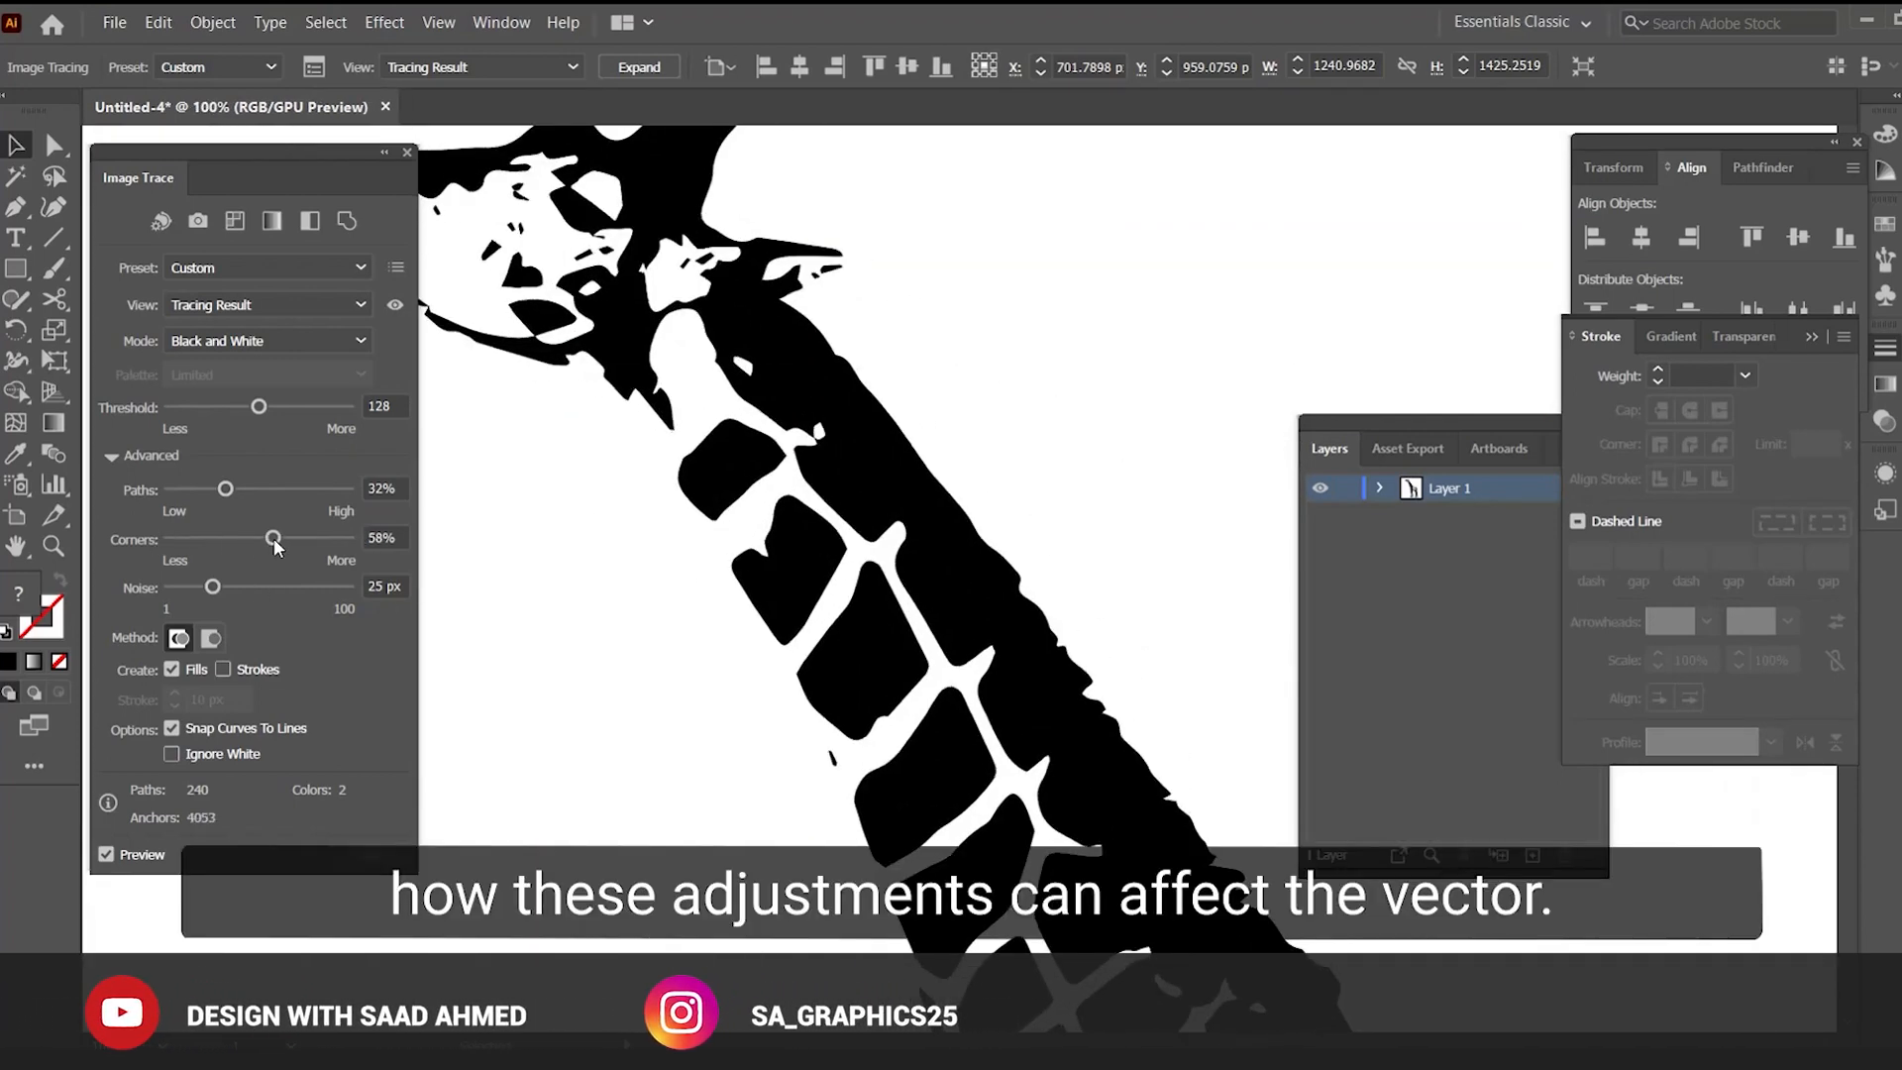
left_click_drag(225, 489, 349, 489)
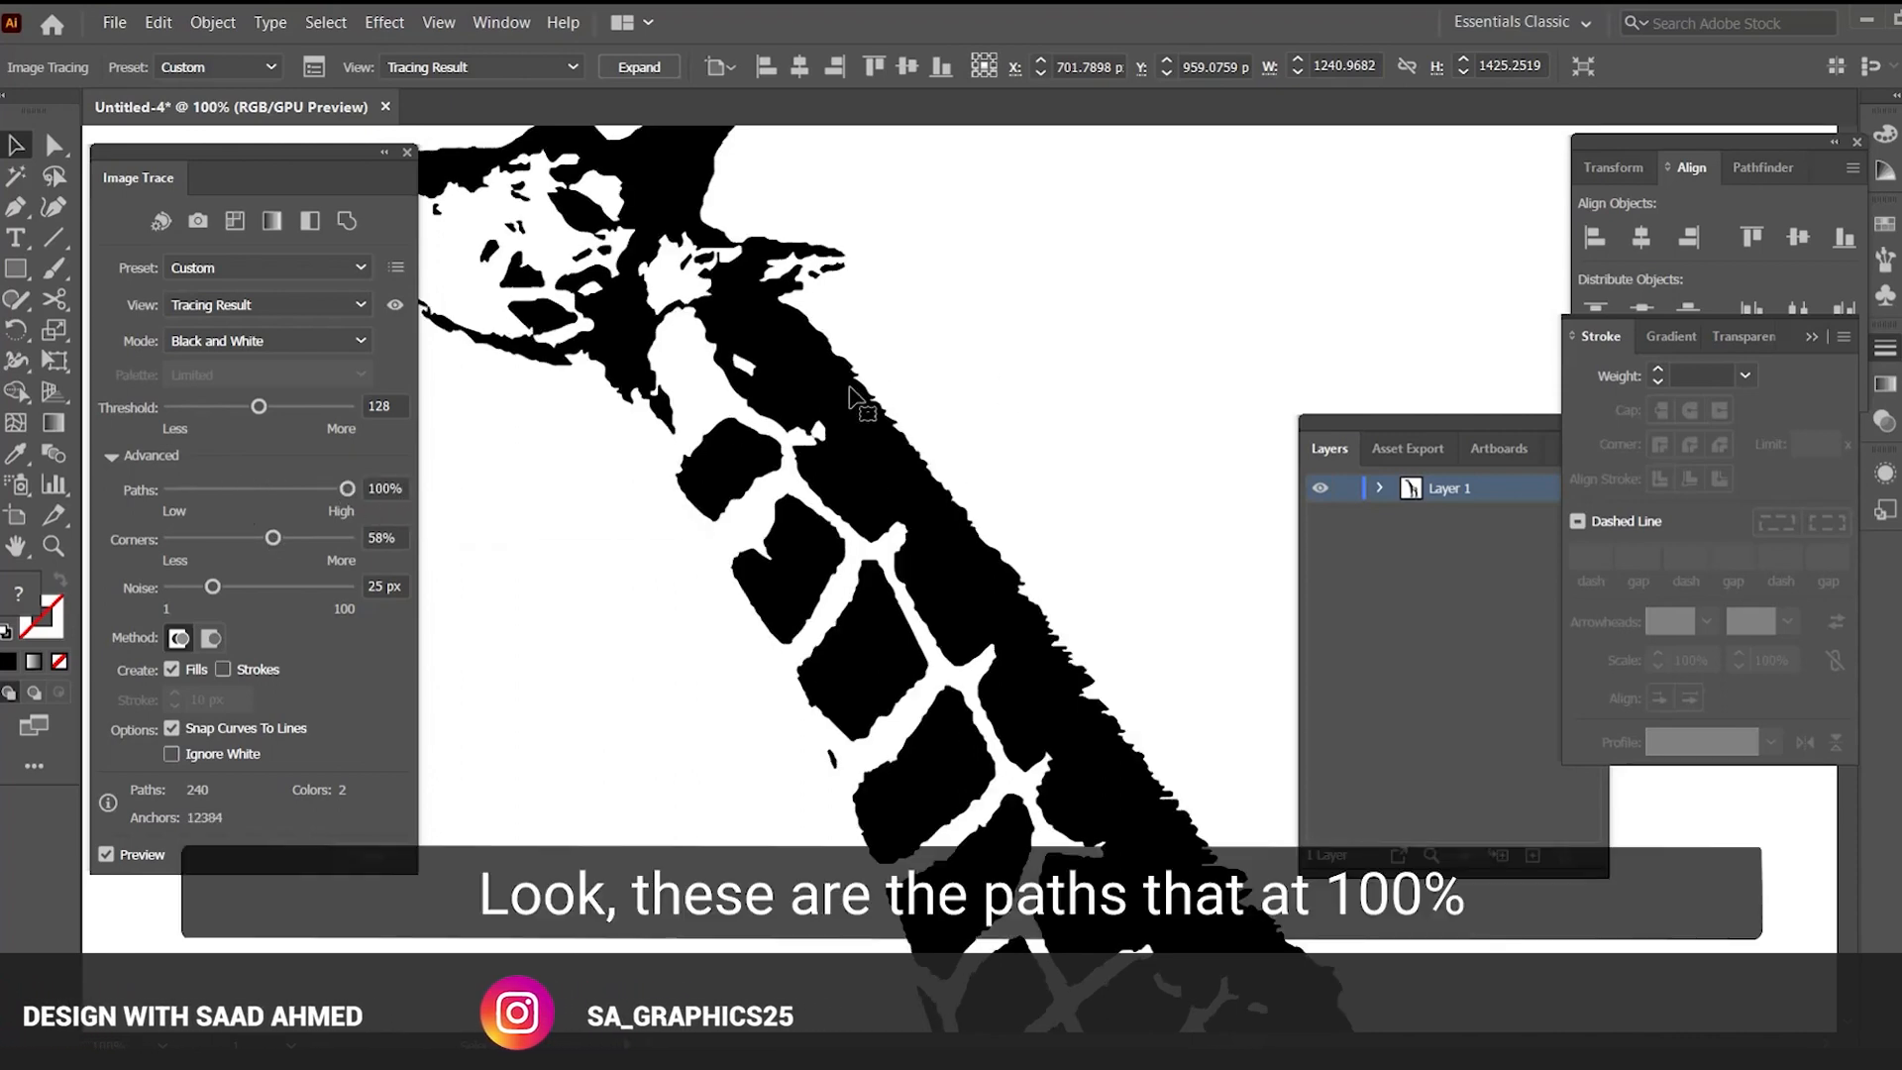
Set the giraffe tracing's Paths to 20% and Corners to 100%
left_click_drag(347, 490, 203, 489)
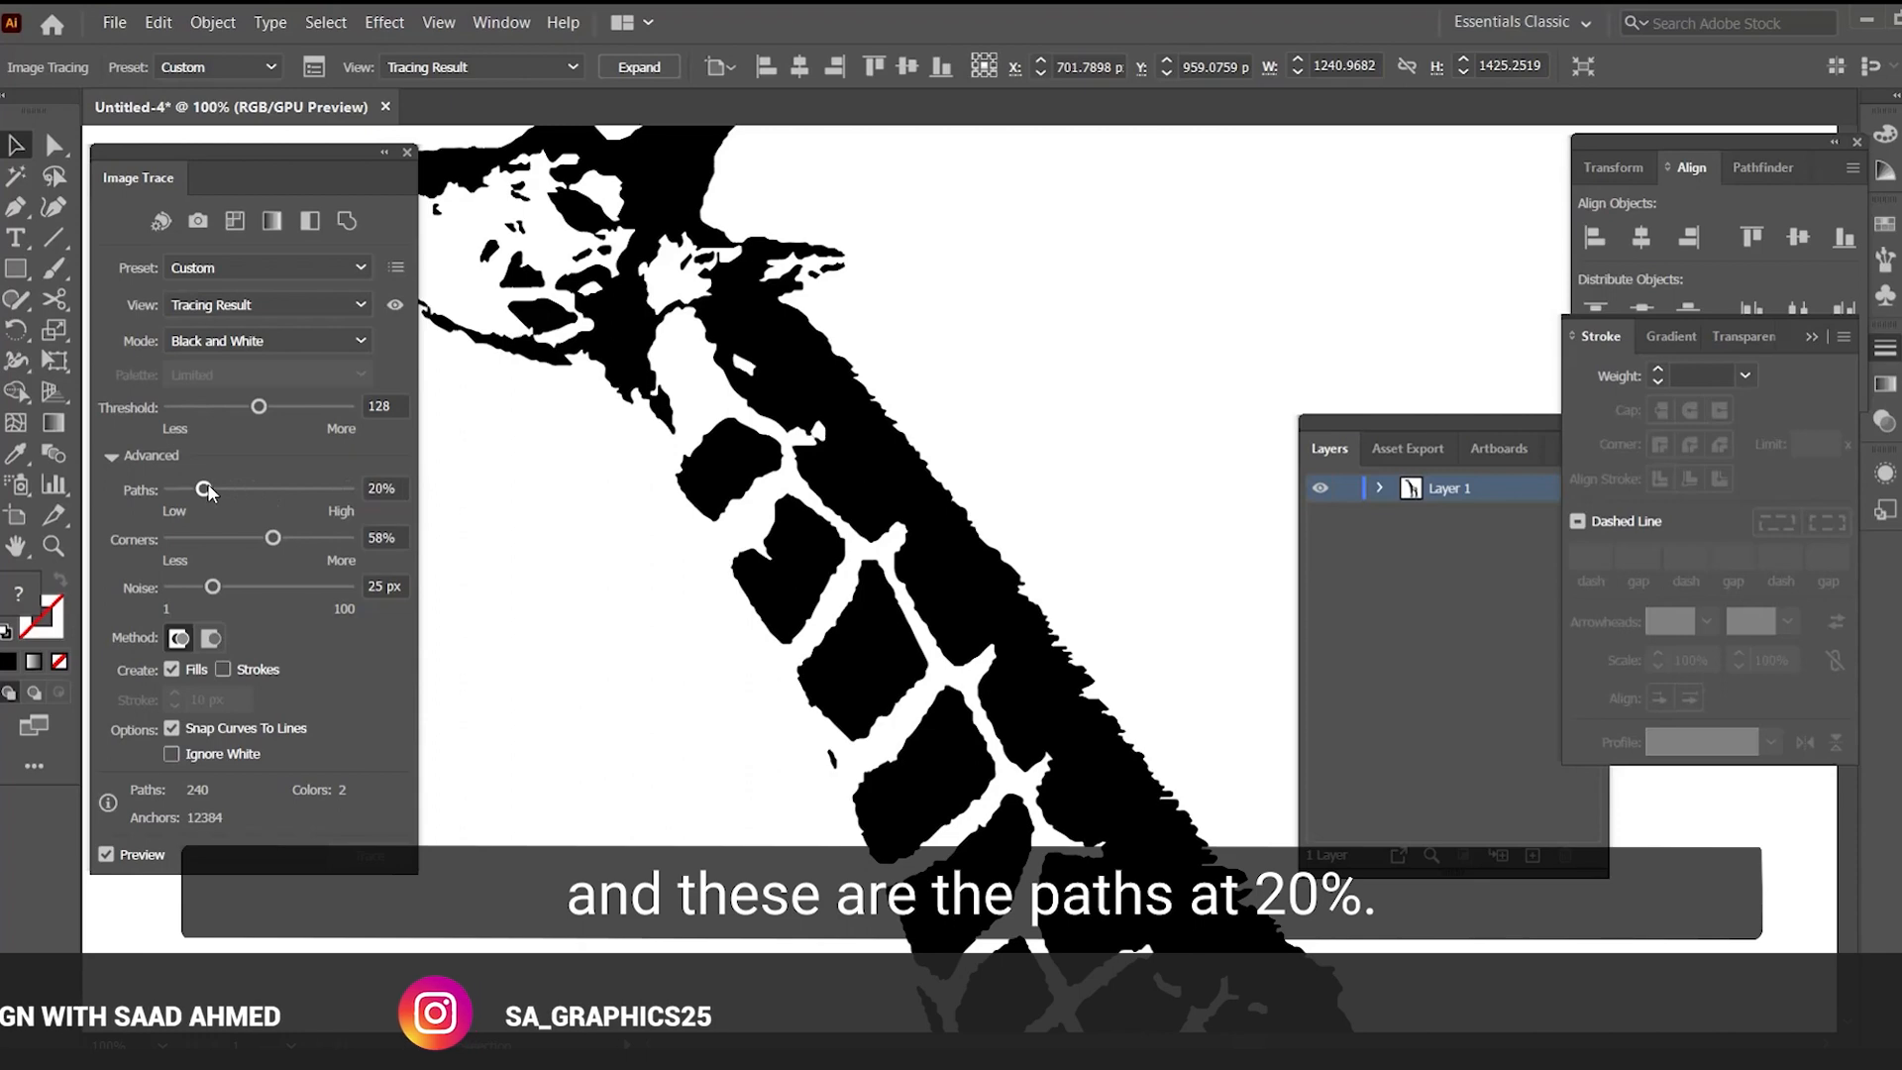
left_click_drag(278, 540, 461, 541)
left_click(713, 619, "ctrl+alt")
left_click(891, 594, "ctrl+alt")
left_click(1075, 652, "ctrl+alt")
left_click(1088, 659, "ctrl+alt")
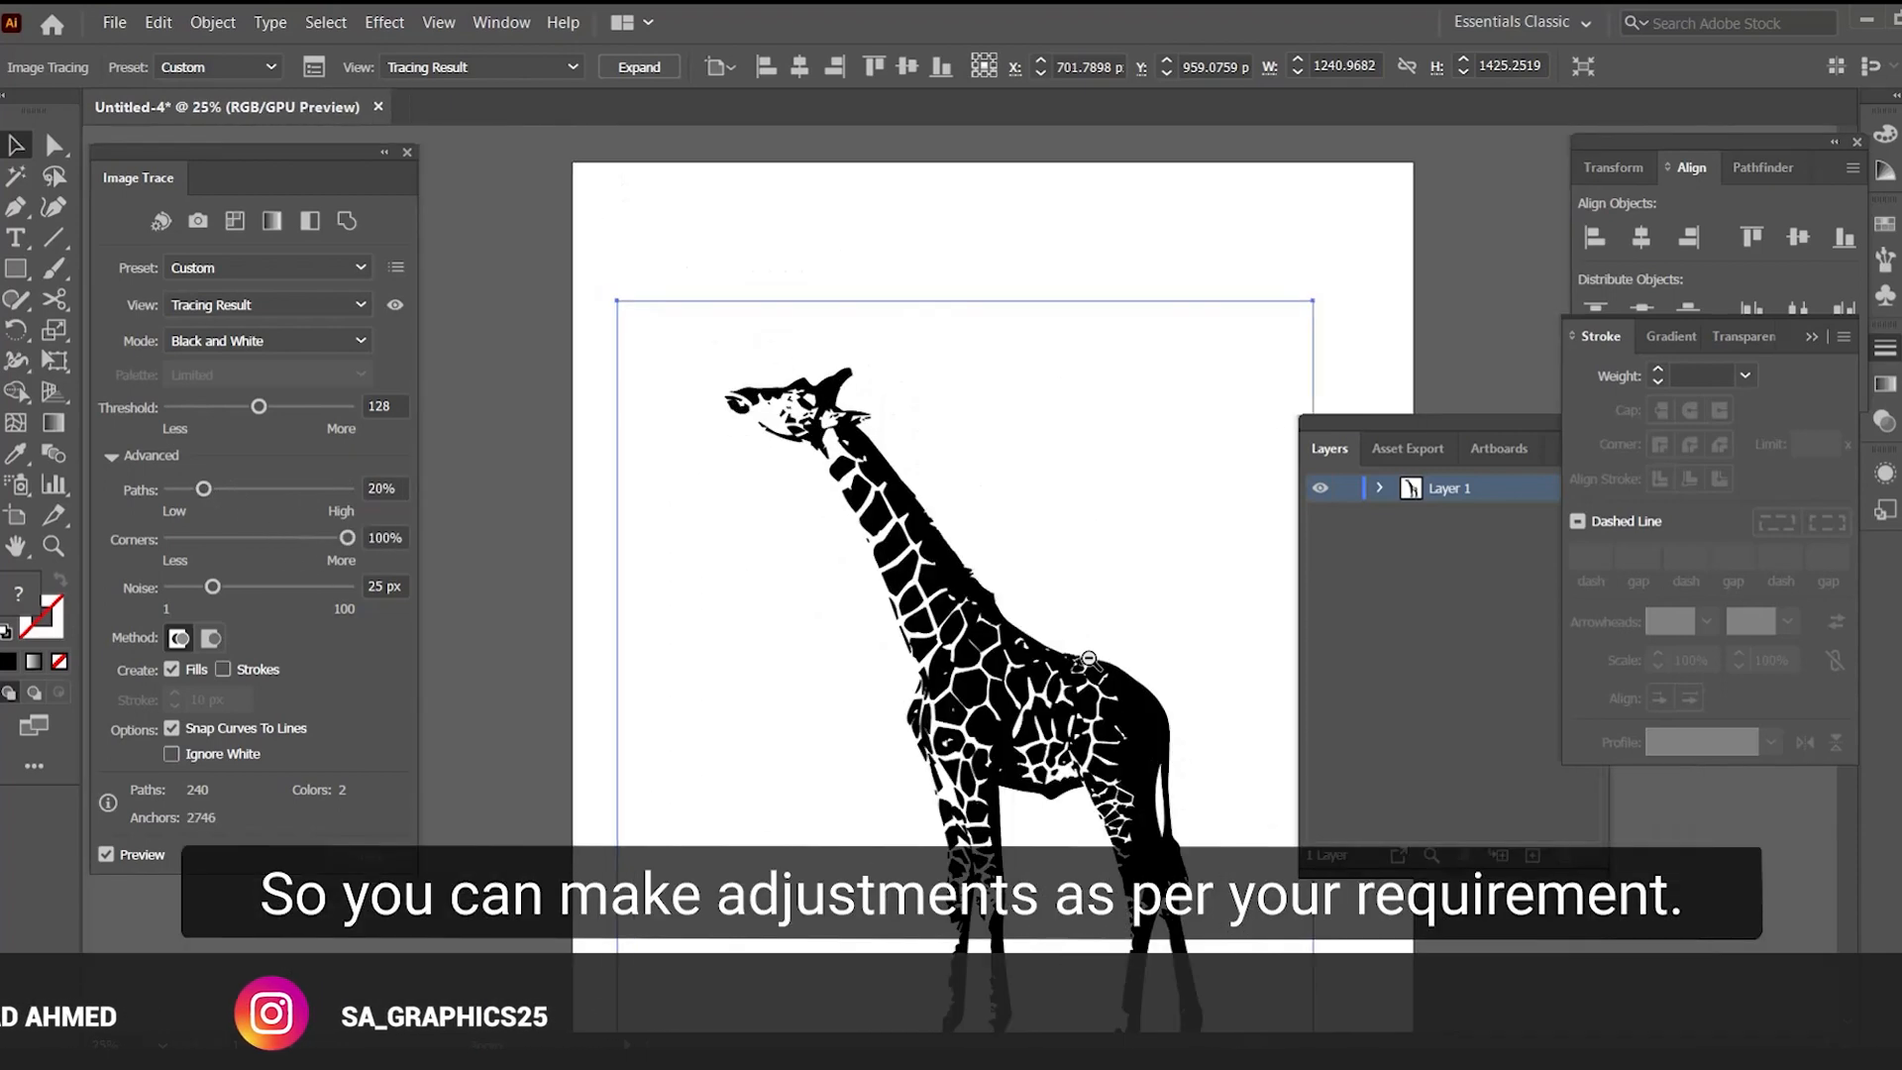
left_click(1089, 659, "ctrl+alt")
Expand the giraffe tracing into vector paths and close the Image Trace settings
left_click(1090, 777)
left_click(887, 517)
left_click(875, 511, "ctrl")
left_click_drag(919, 602, 785, 549)
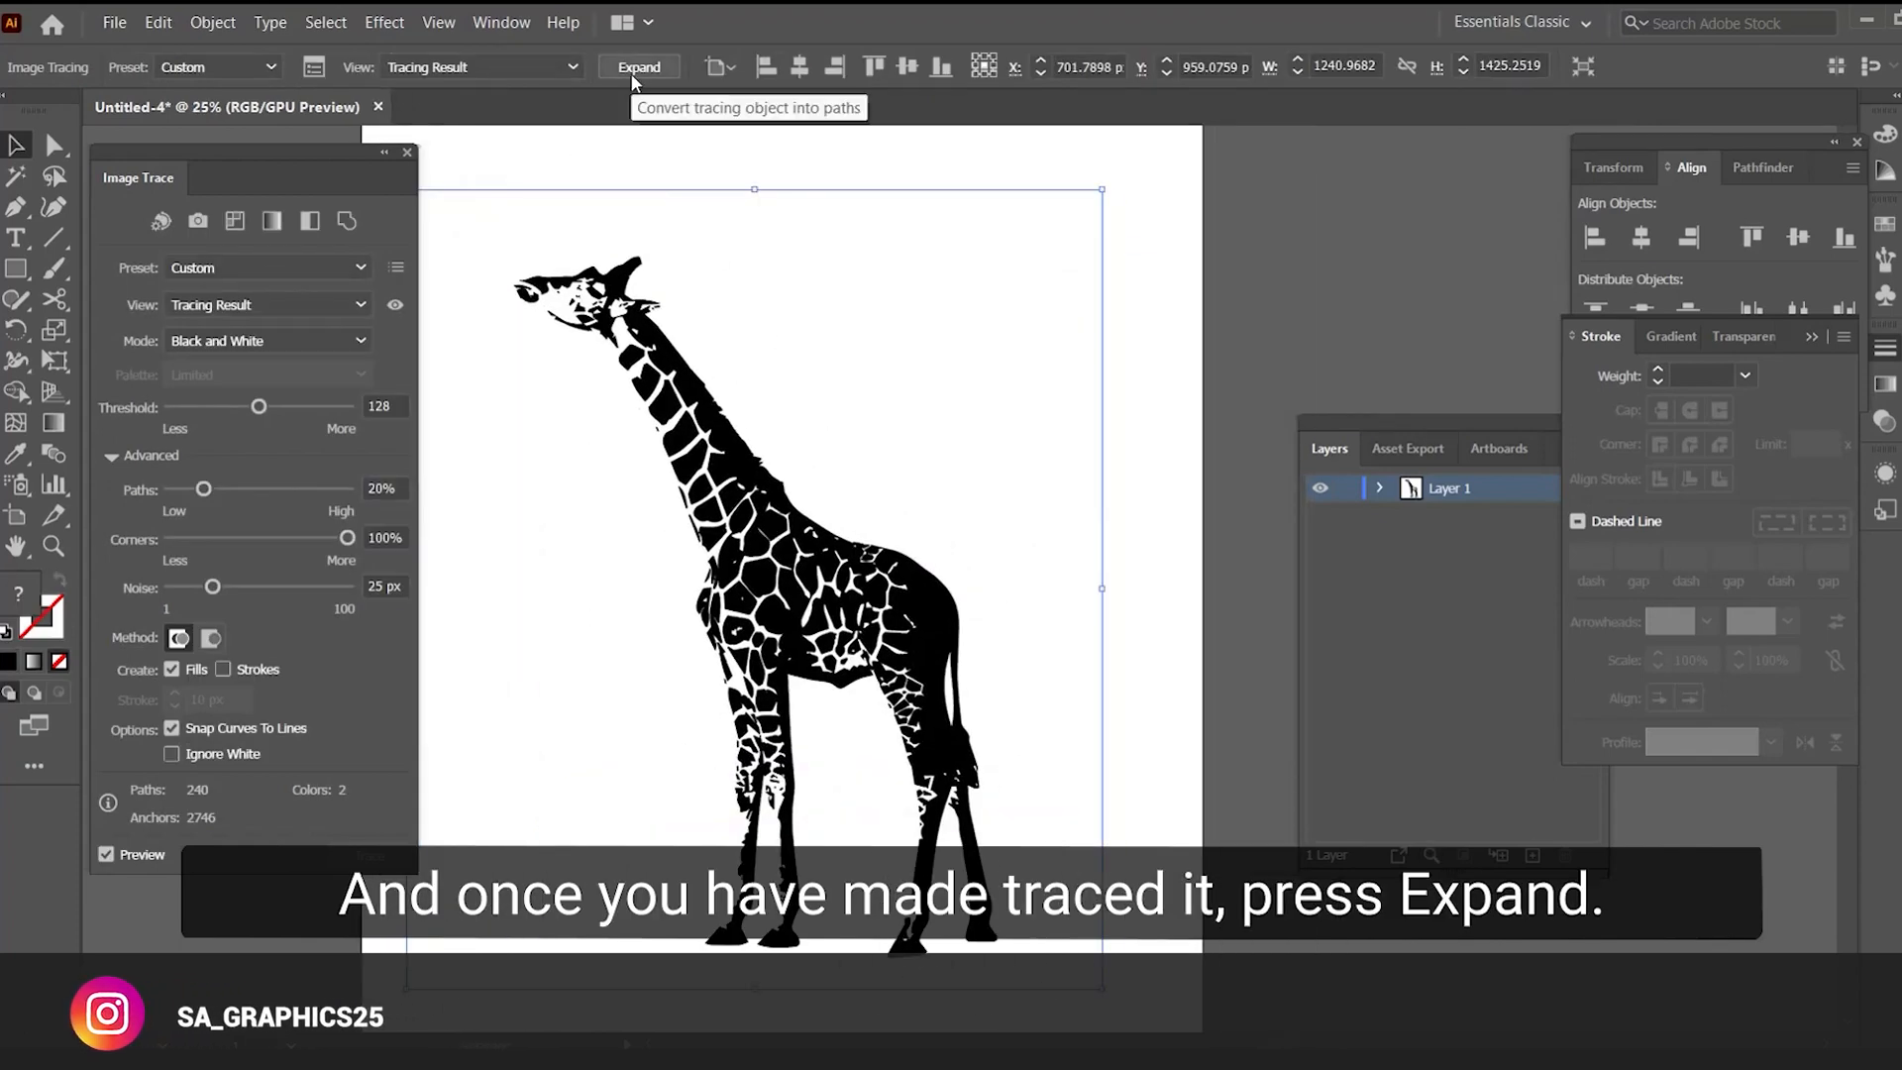
left_click(636, 67)
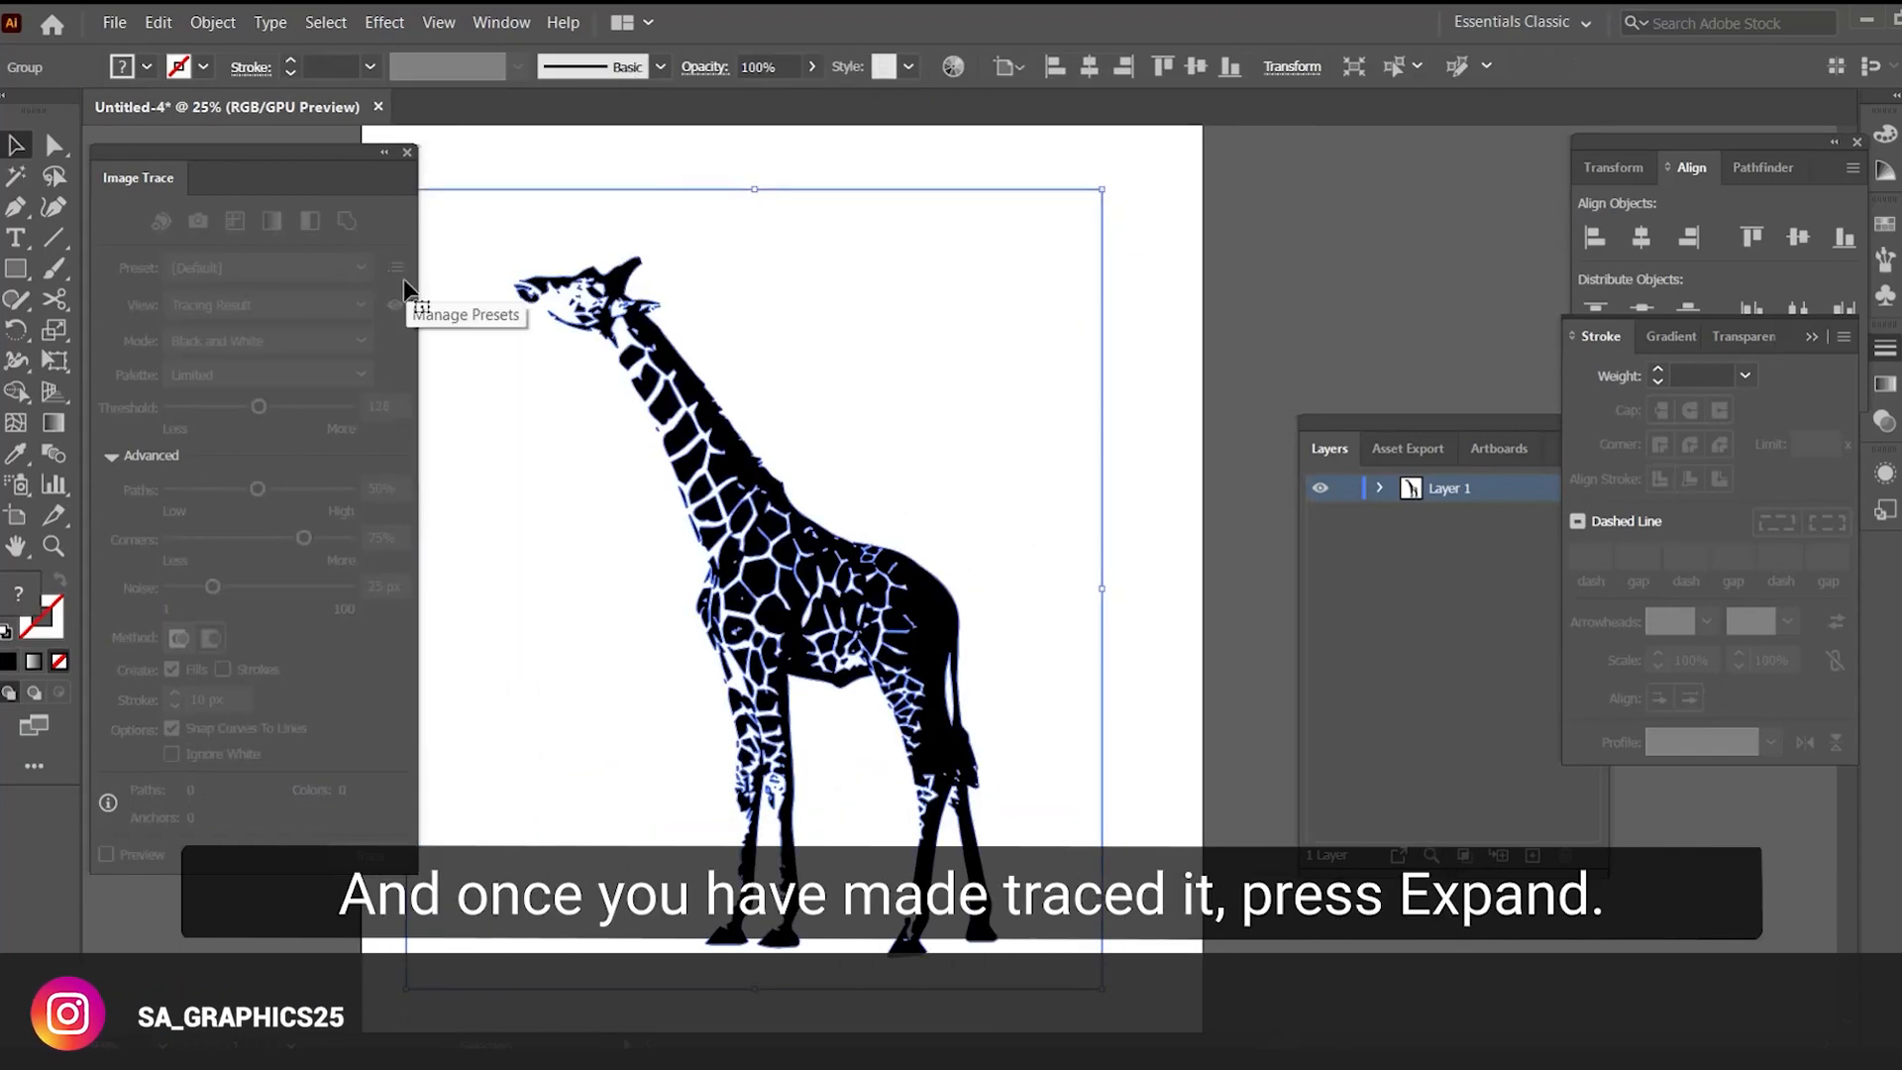
left_click(406, 152)
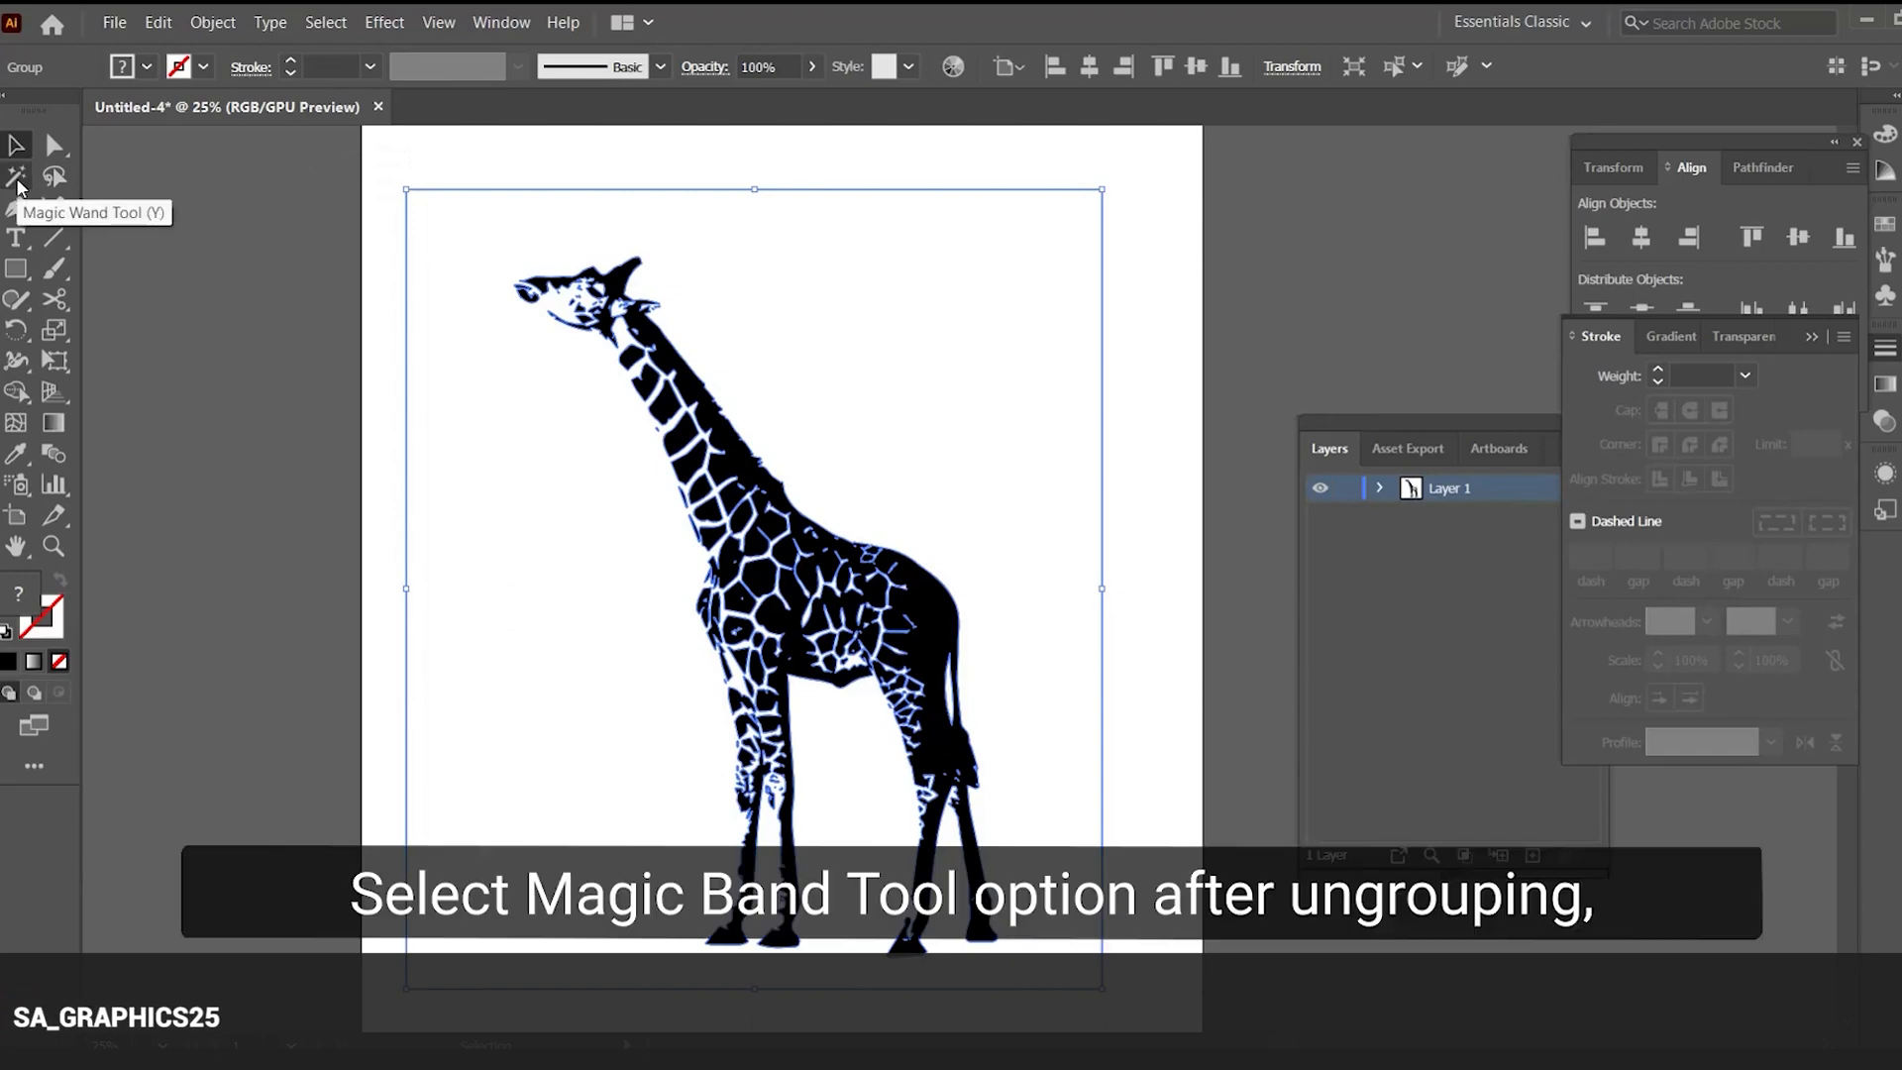
Ungroup the expanded giraffe, then select all white shapes with the Magic Wand tool and delete them
left_click(16, 182)
left_click(574, 300)
key("ctrl+shift+g")
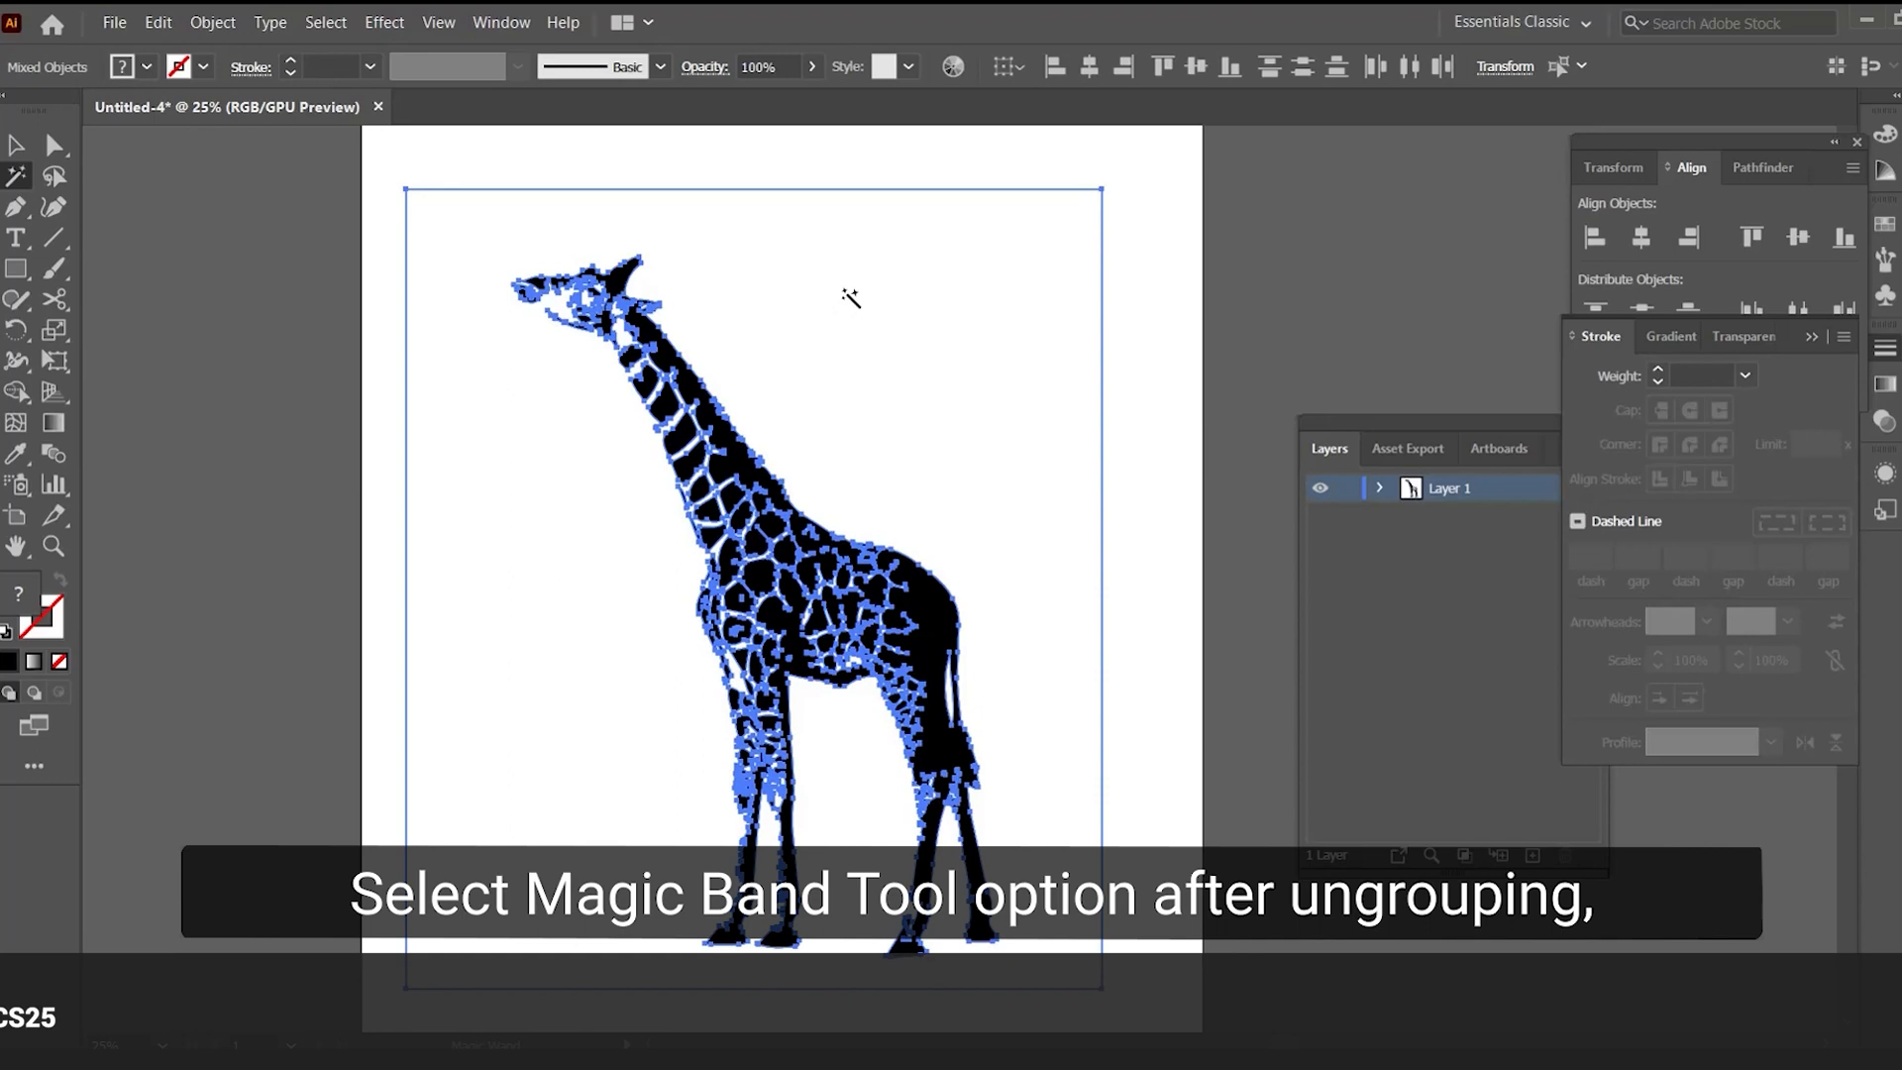
left_click(849, 297)
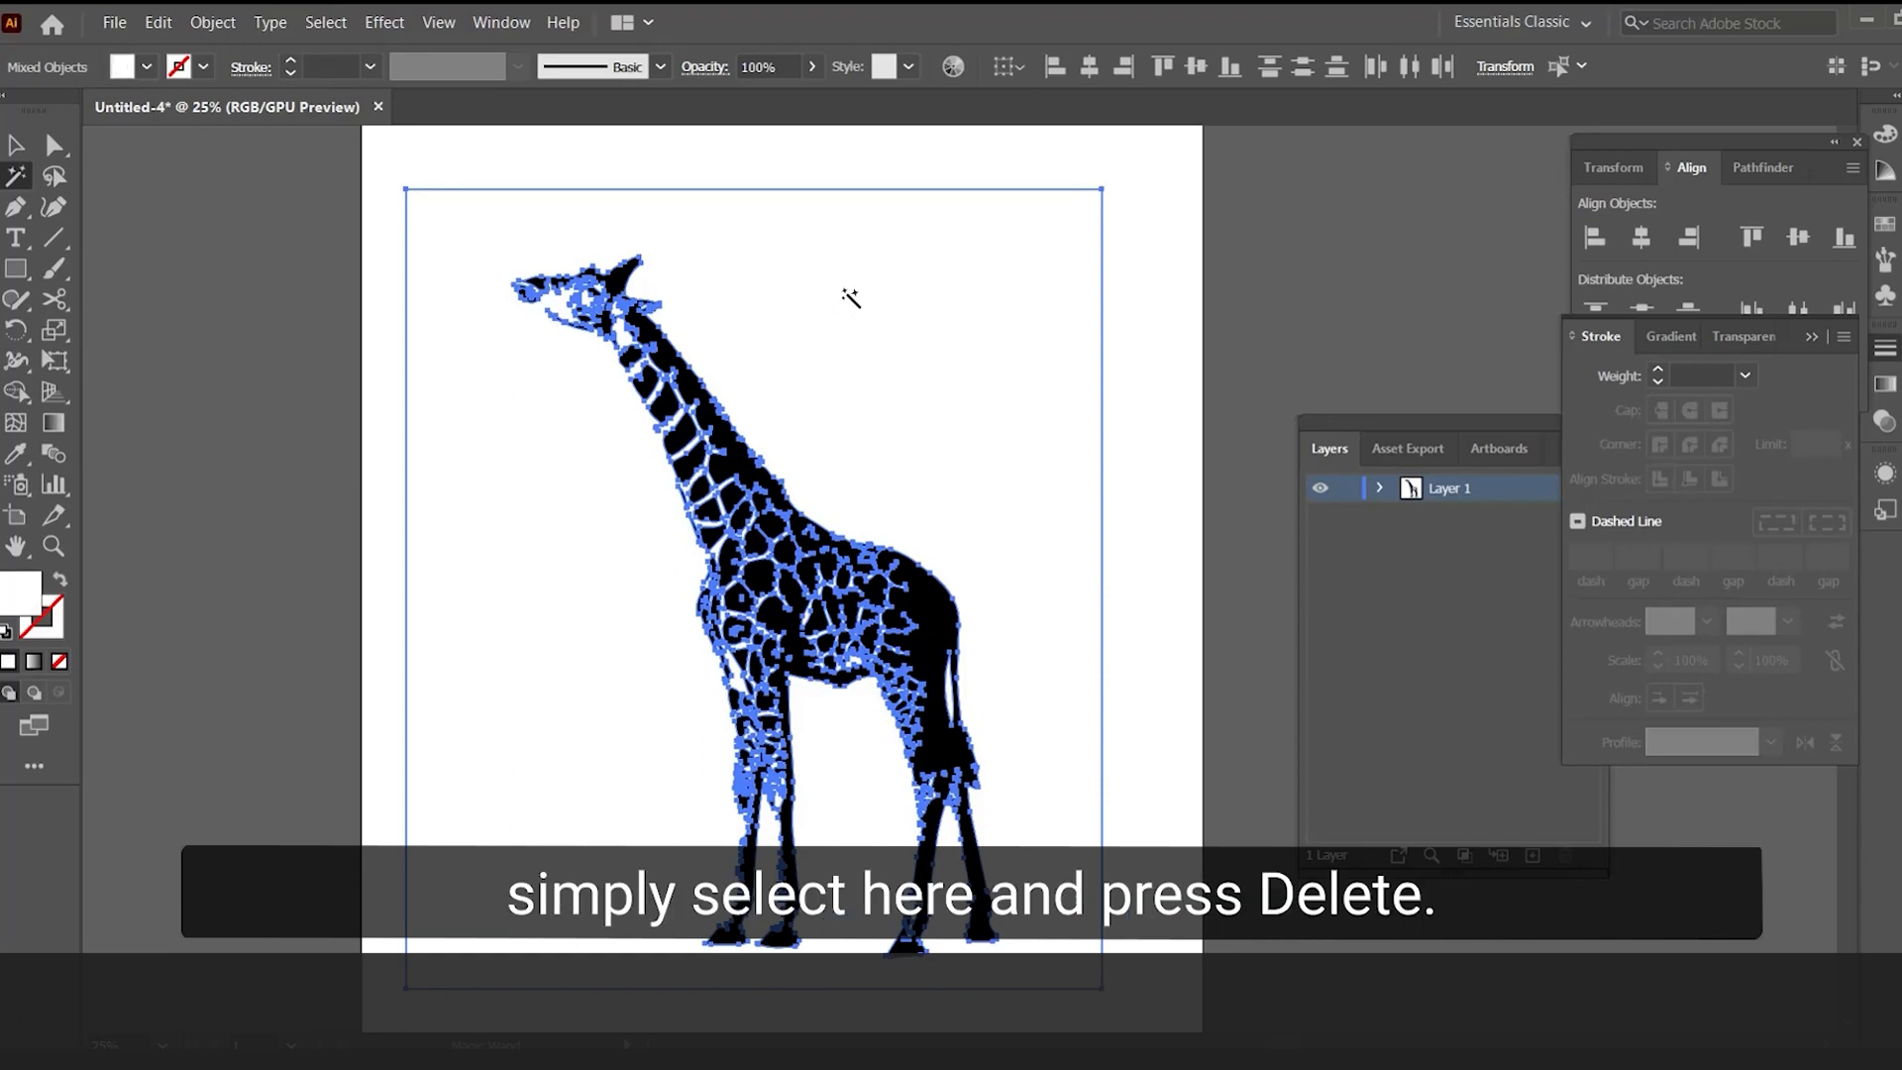
key("Delete")
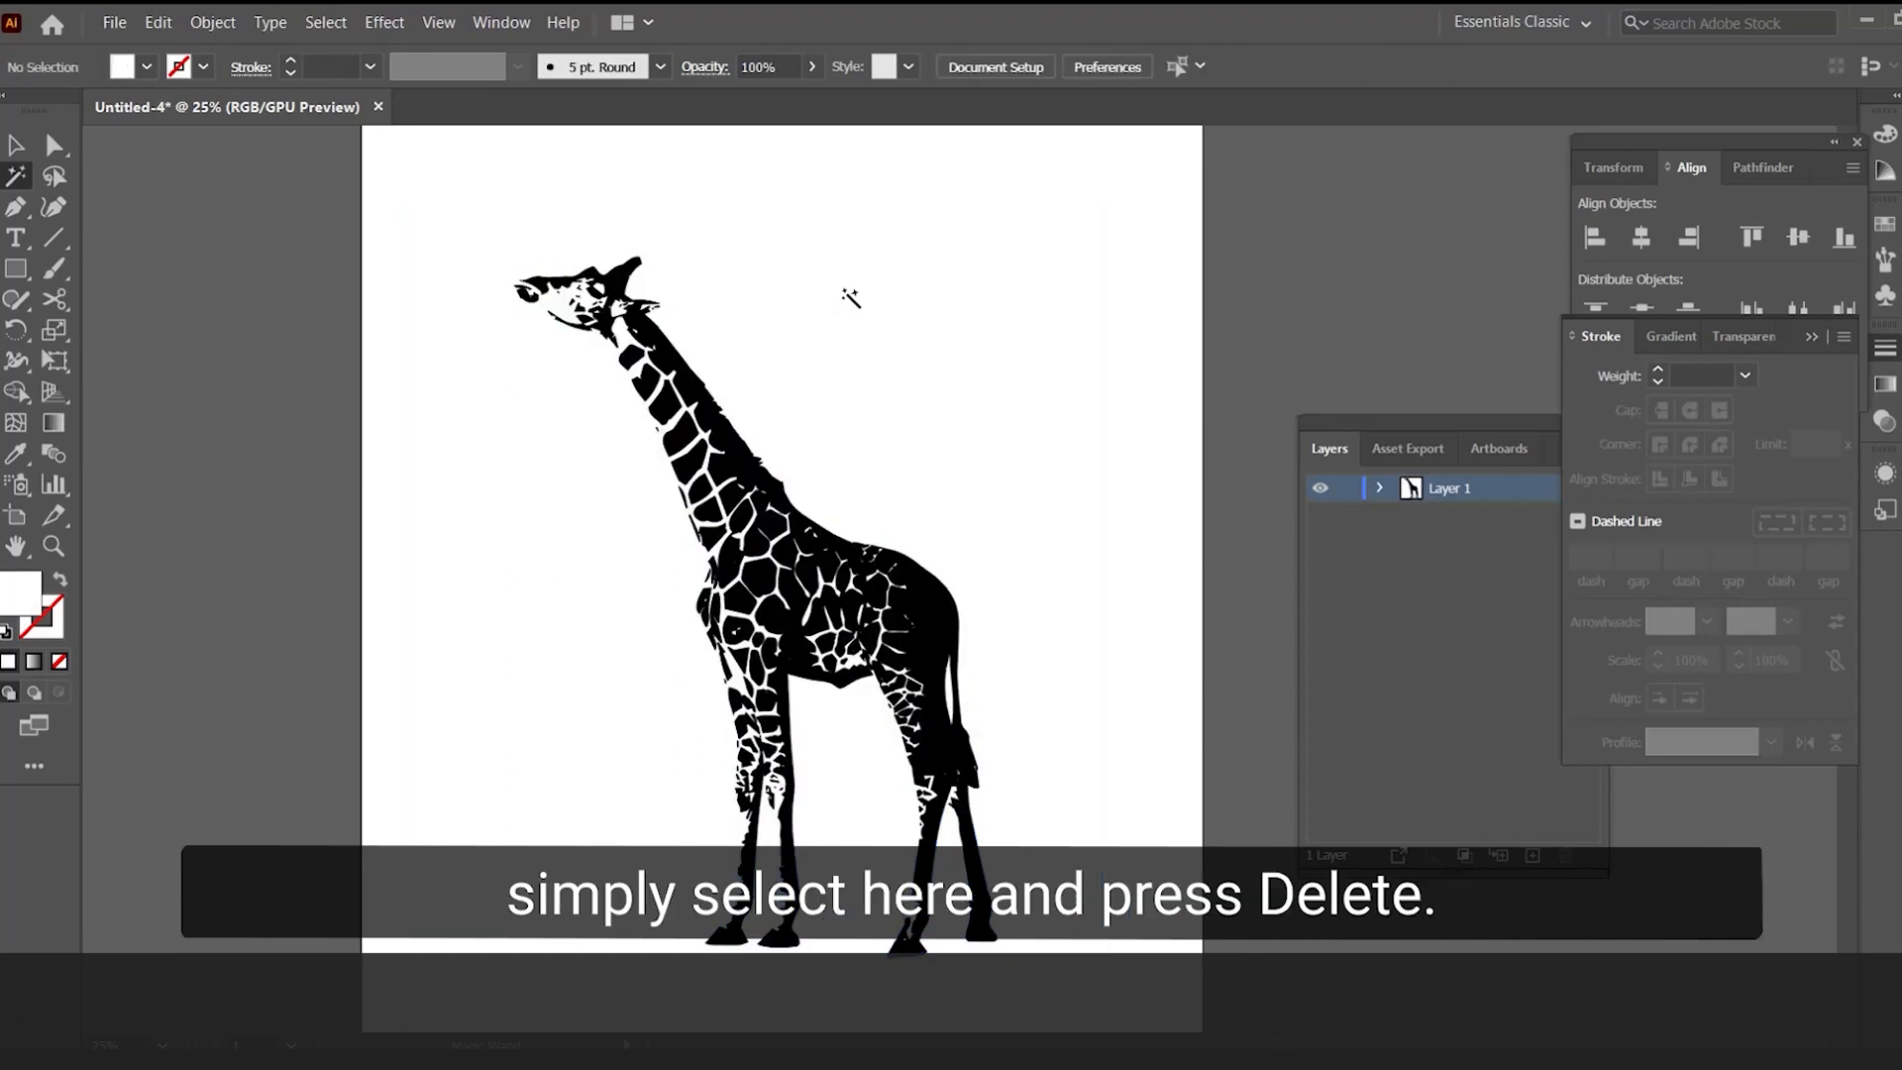
Select the whole giraffe and change its fill from black to an orange-red swatch
key("v")
left_click_drag(491, 228, 1045, 995)
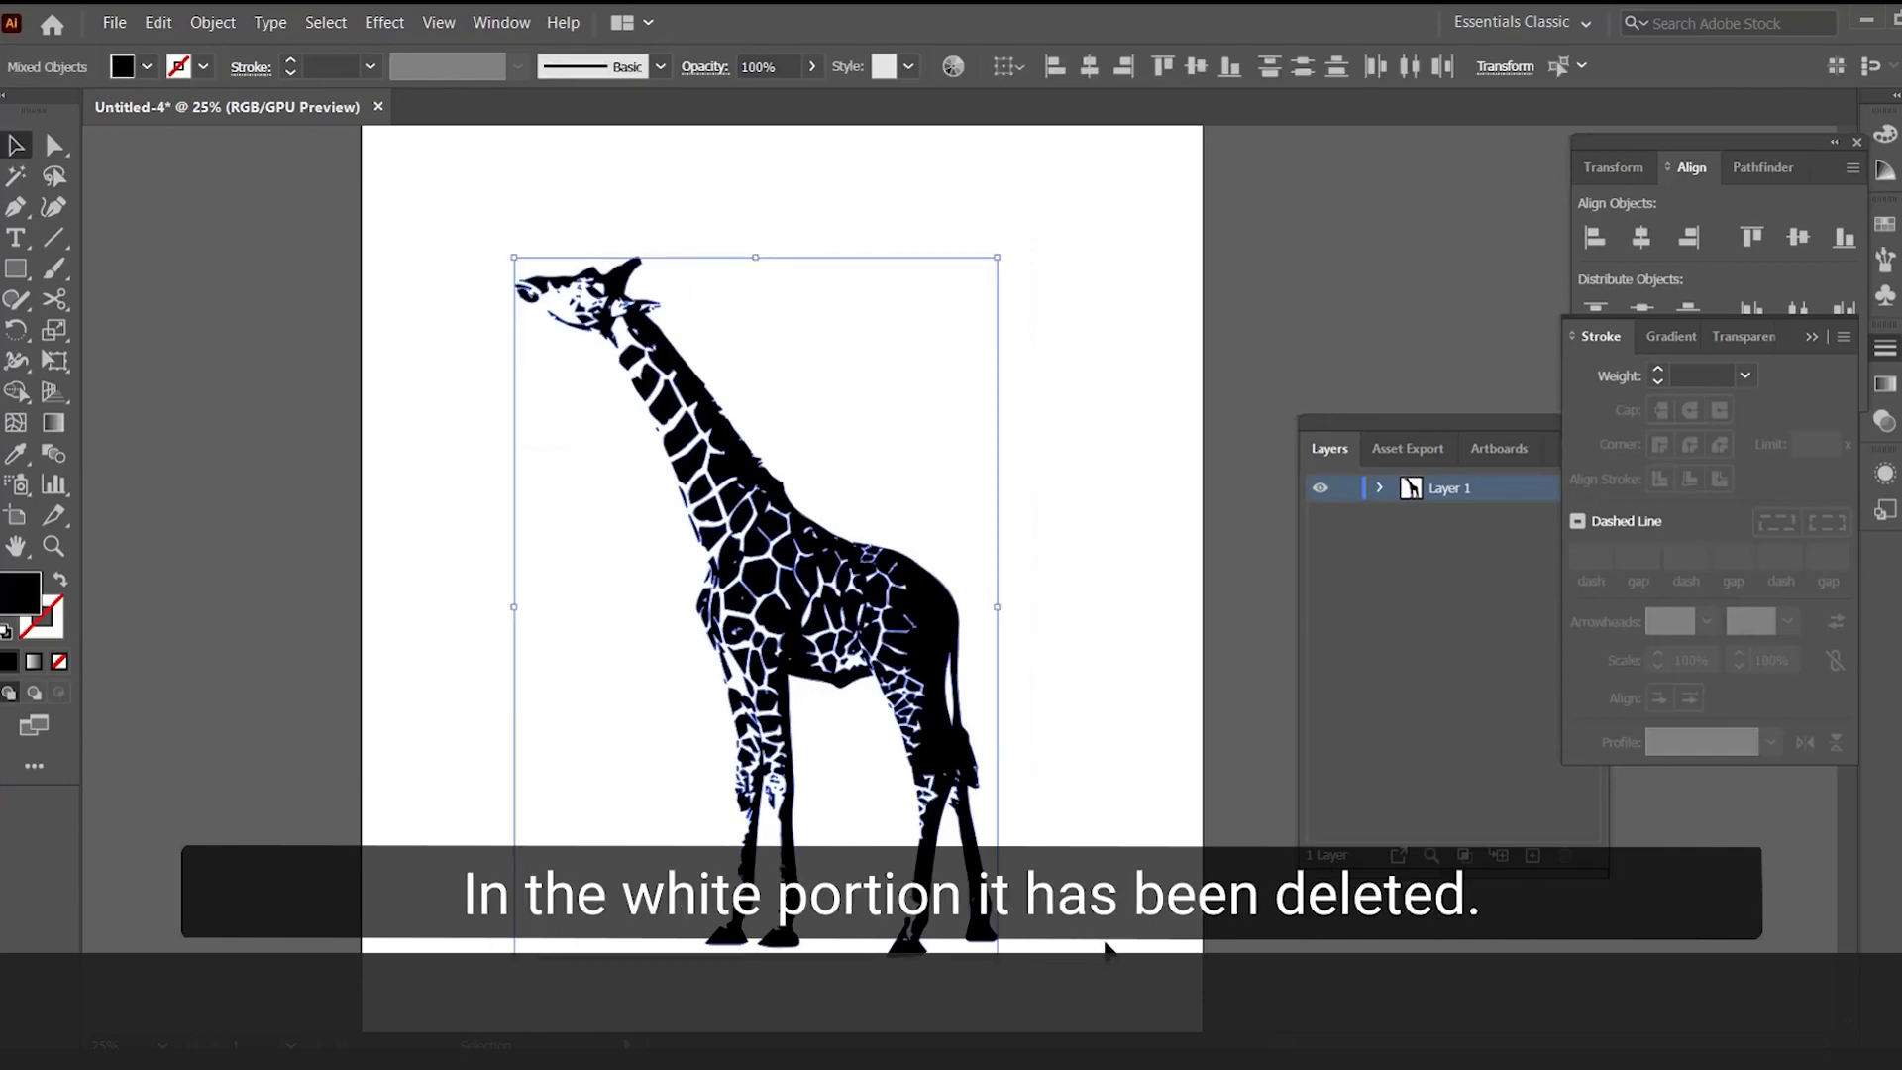
left_click(1106, 936)
left_click_drag(1103, 959, 442, 223)
left_click(149, 69)
left_click(205, 112)
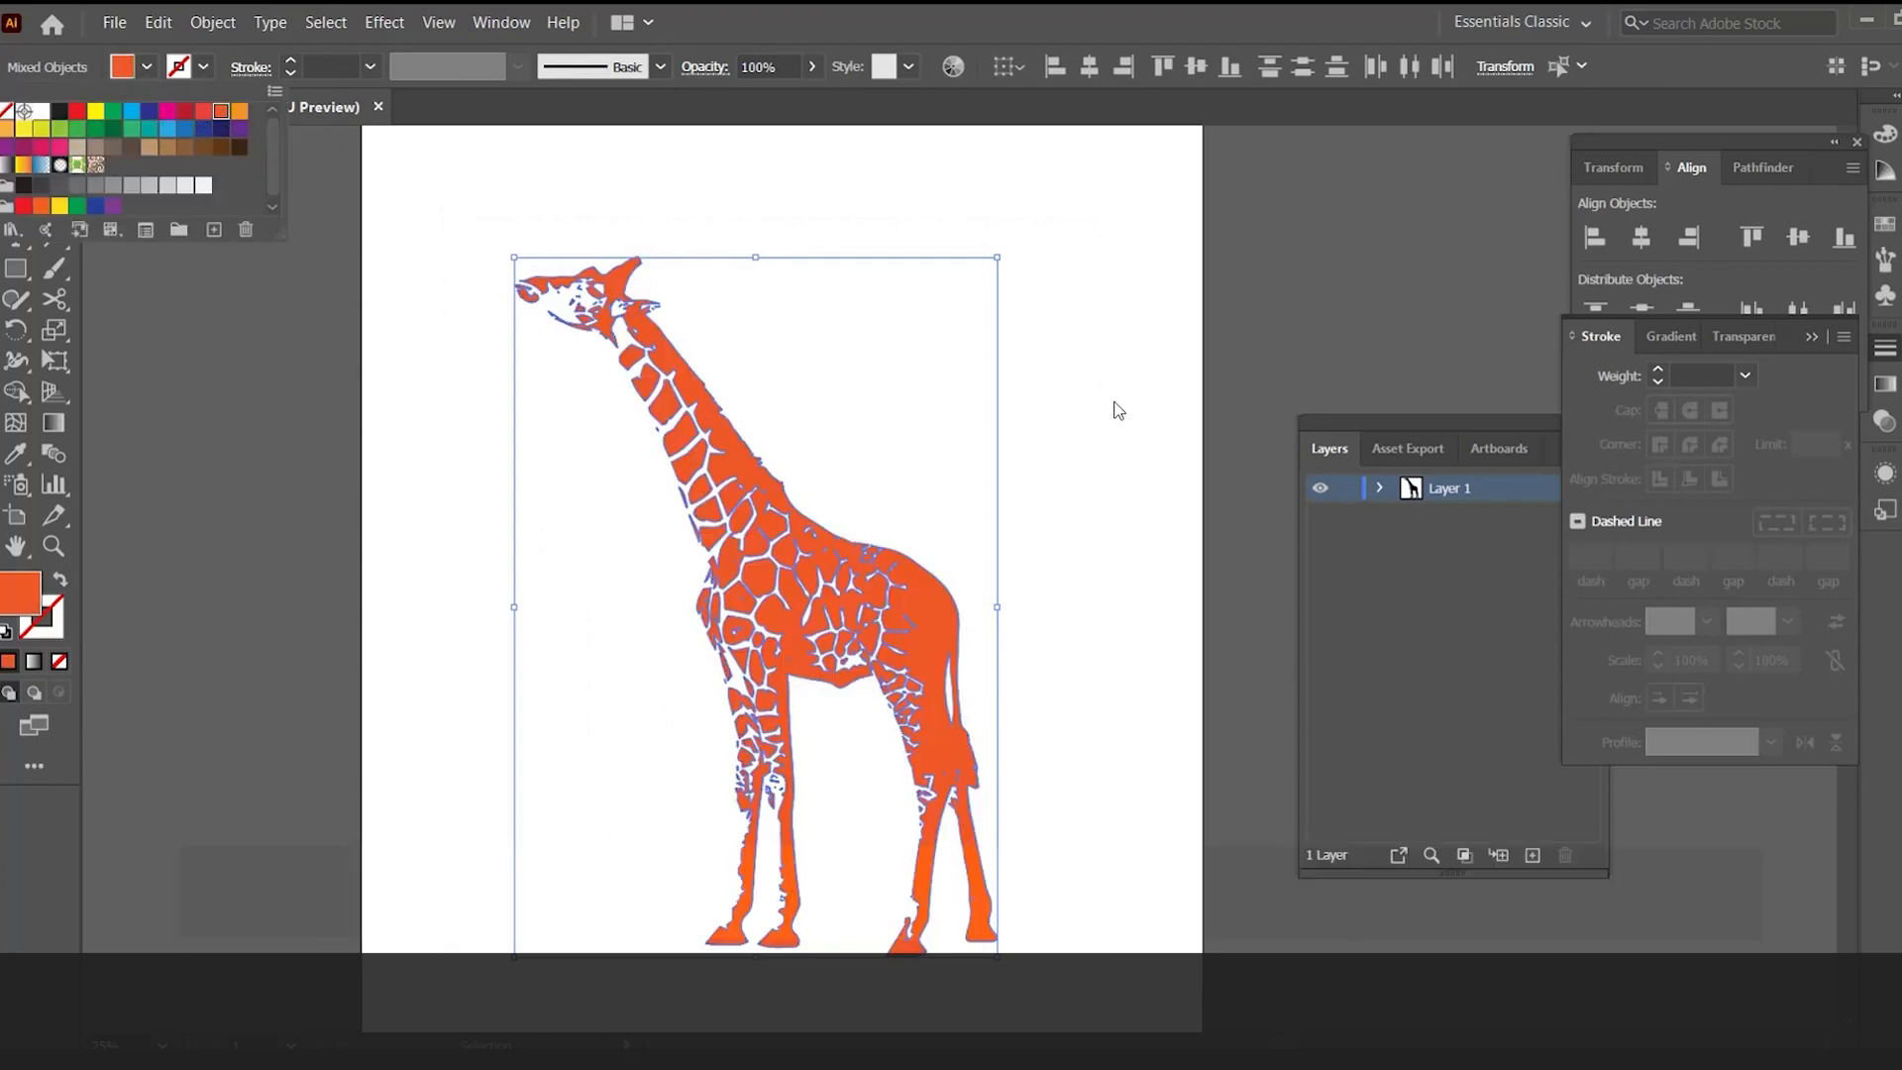
Select the whole giraffe artwork and delete it from the artboard
left_click(1112, 403)
left_click(1122, 689)
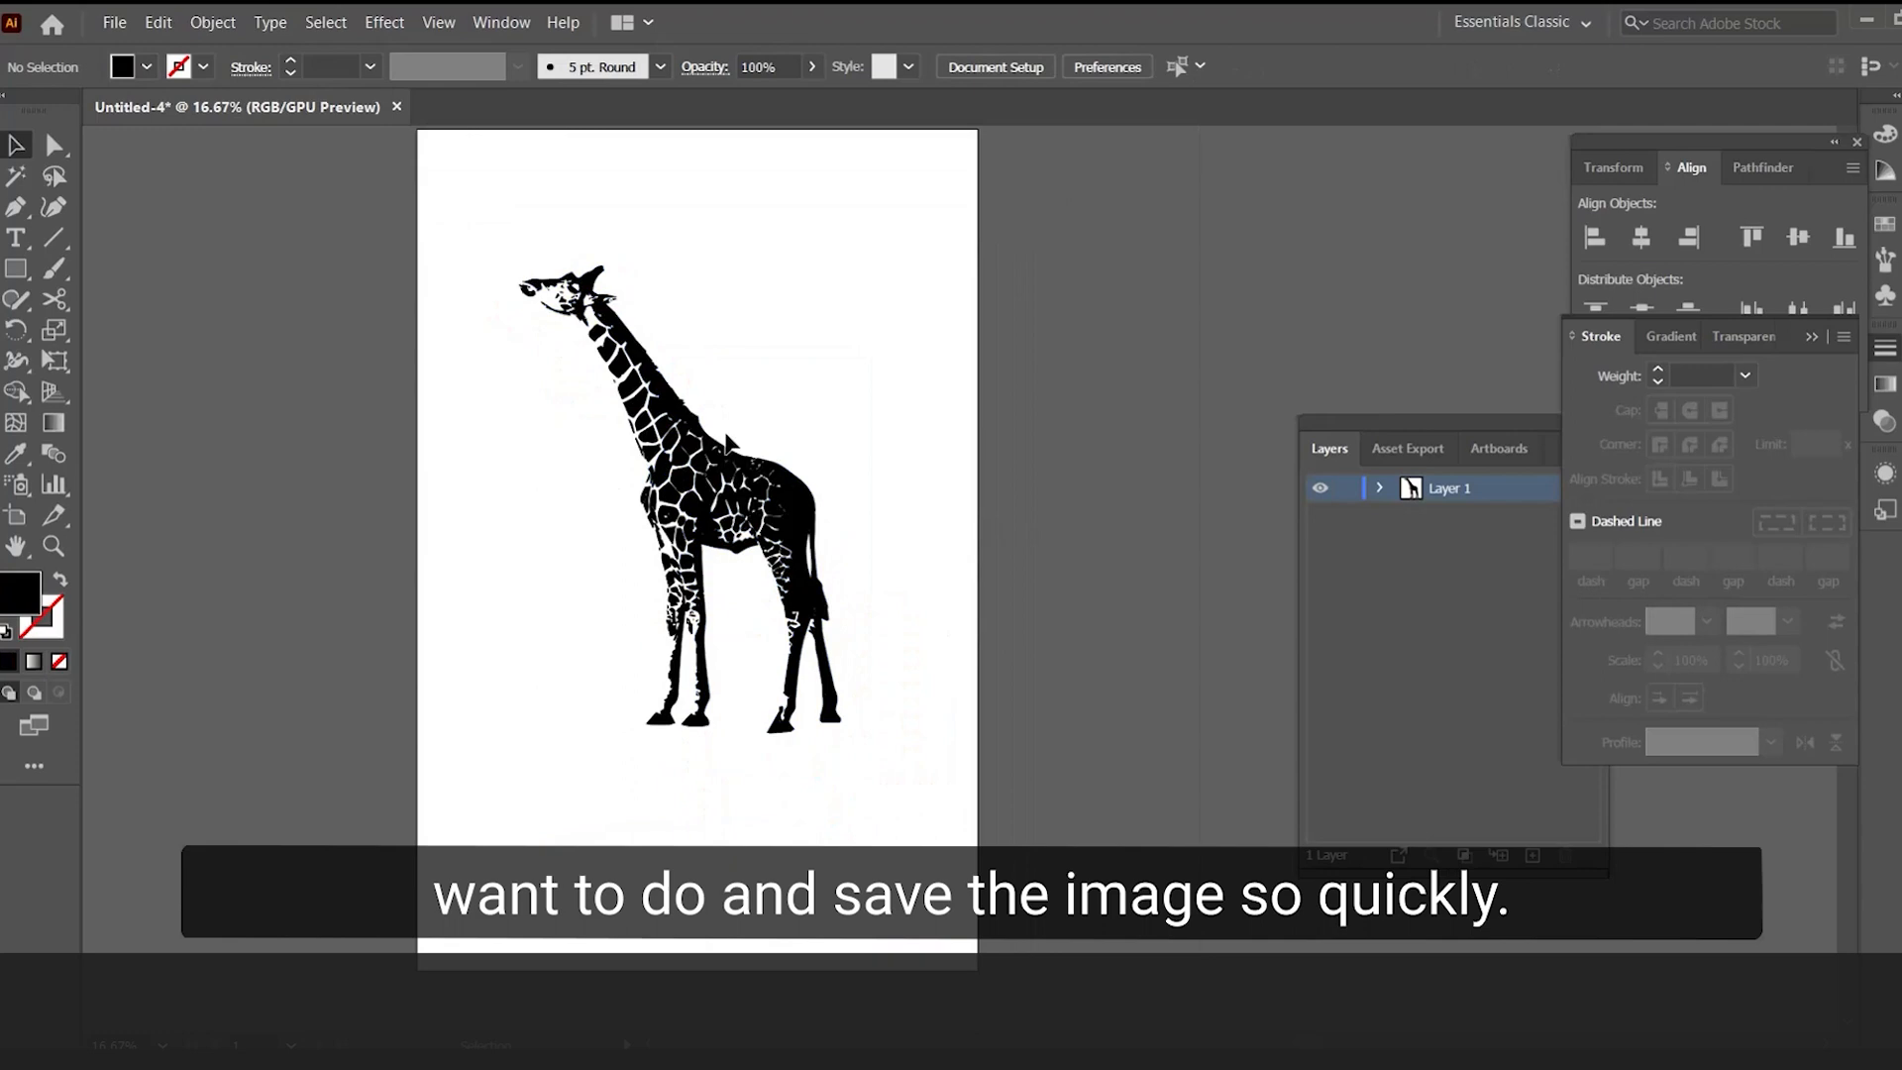
left_click_drag(921, 812, 504, 256)
key("Delete")
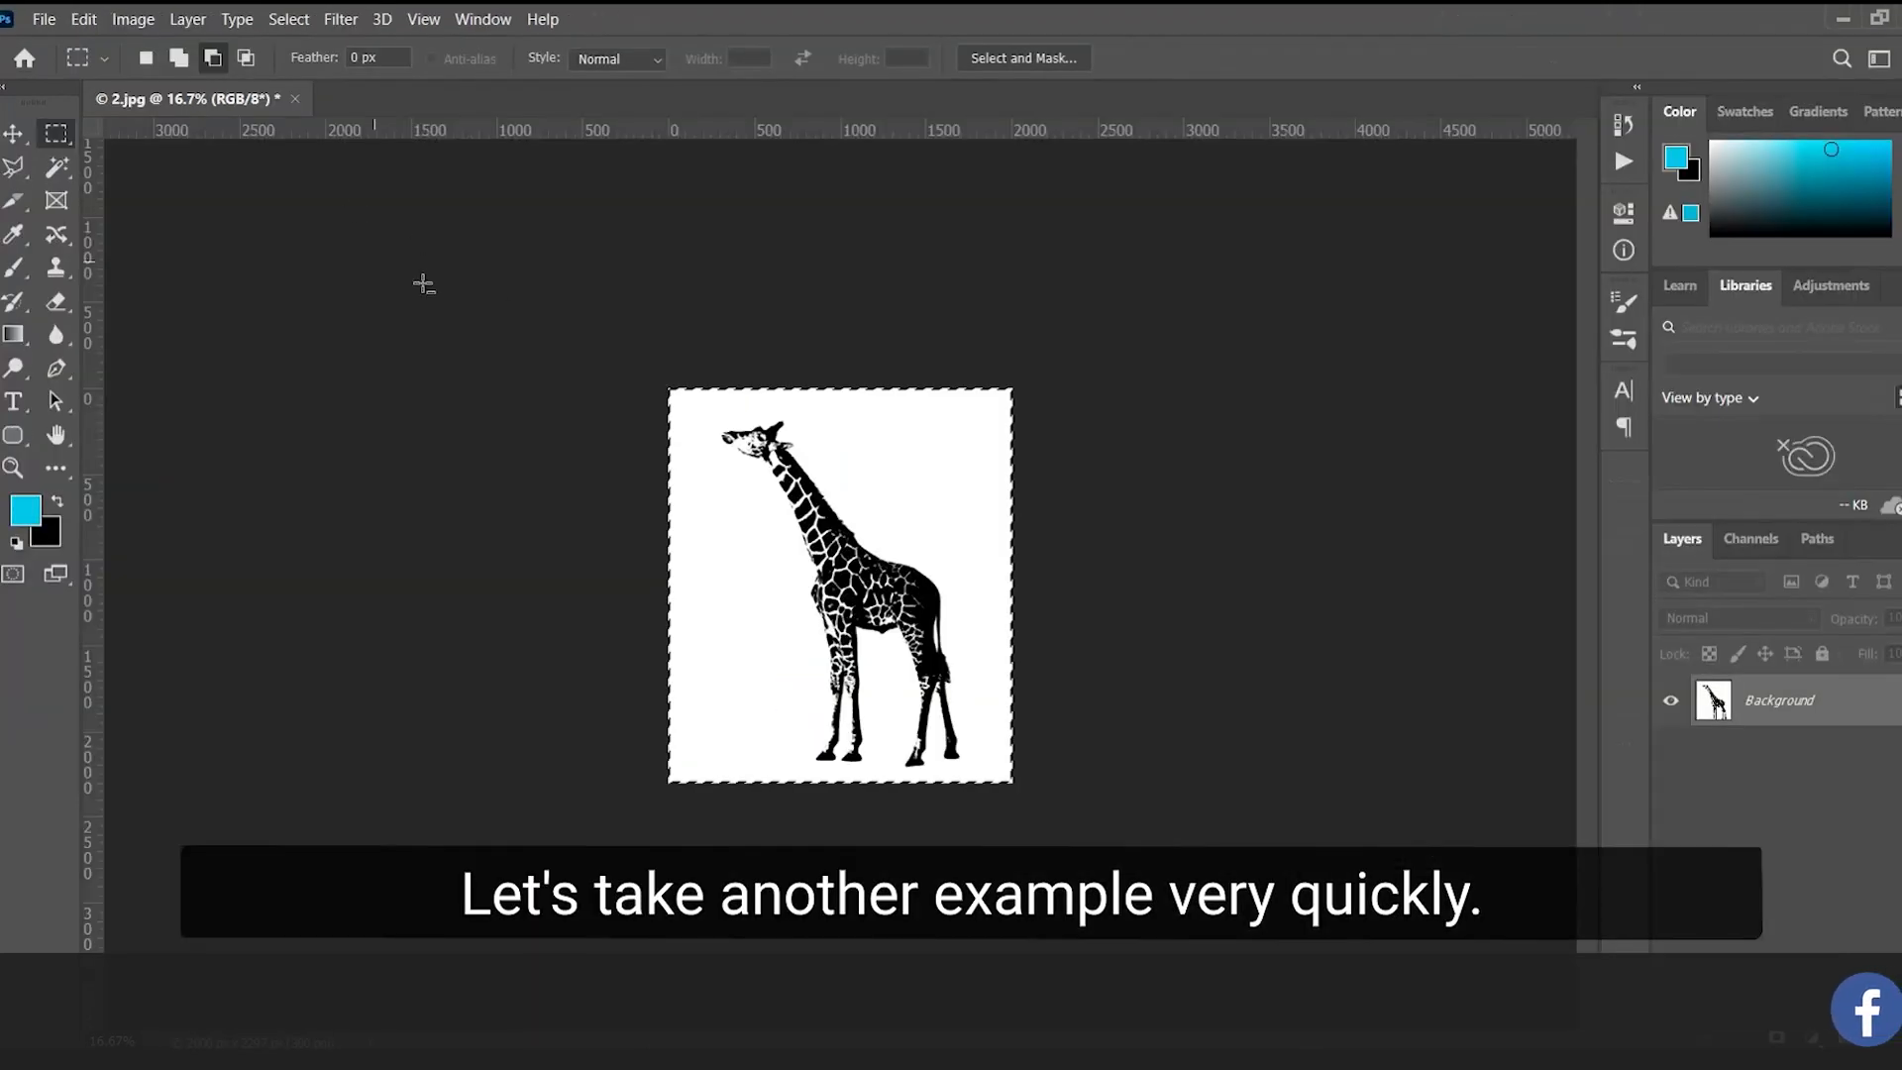
In Photoshop, close 2.jpg without saving changes and open the palm tree photo named 3 from the Desktop
key("ctrl+w")
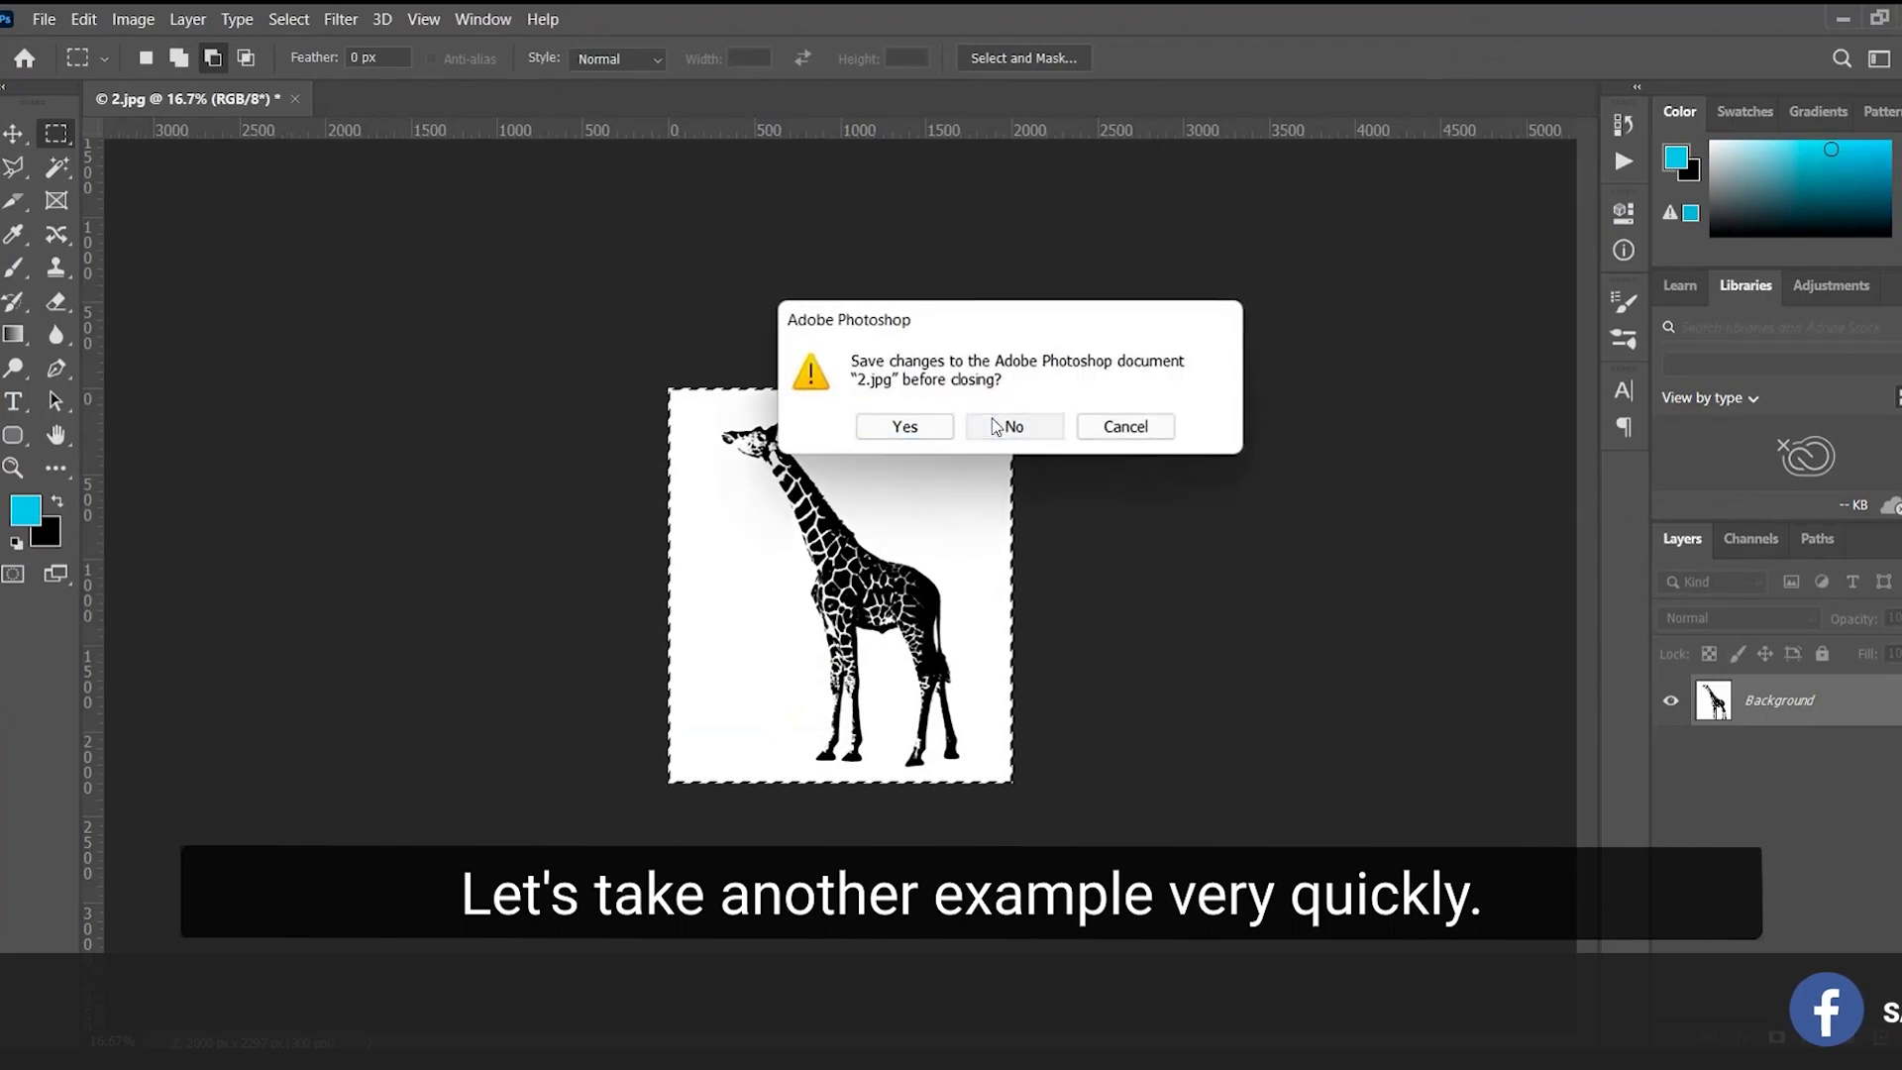
left_click(995, 426)
left_click(43, 19)
left_click(69, 67)
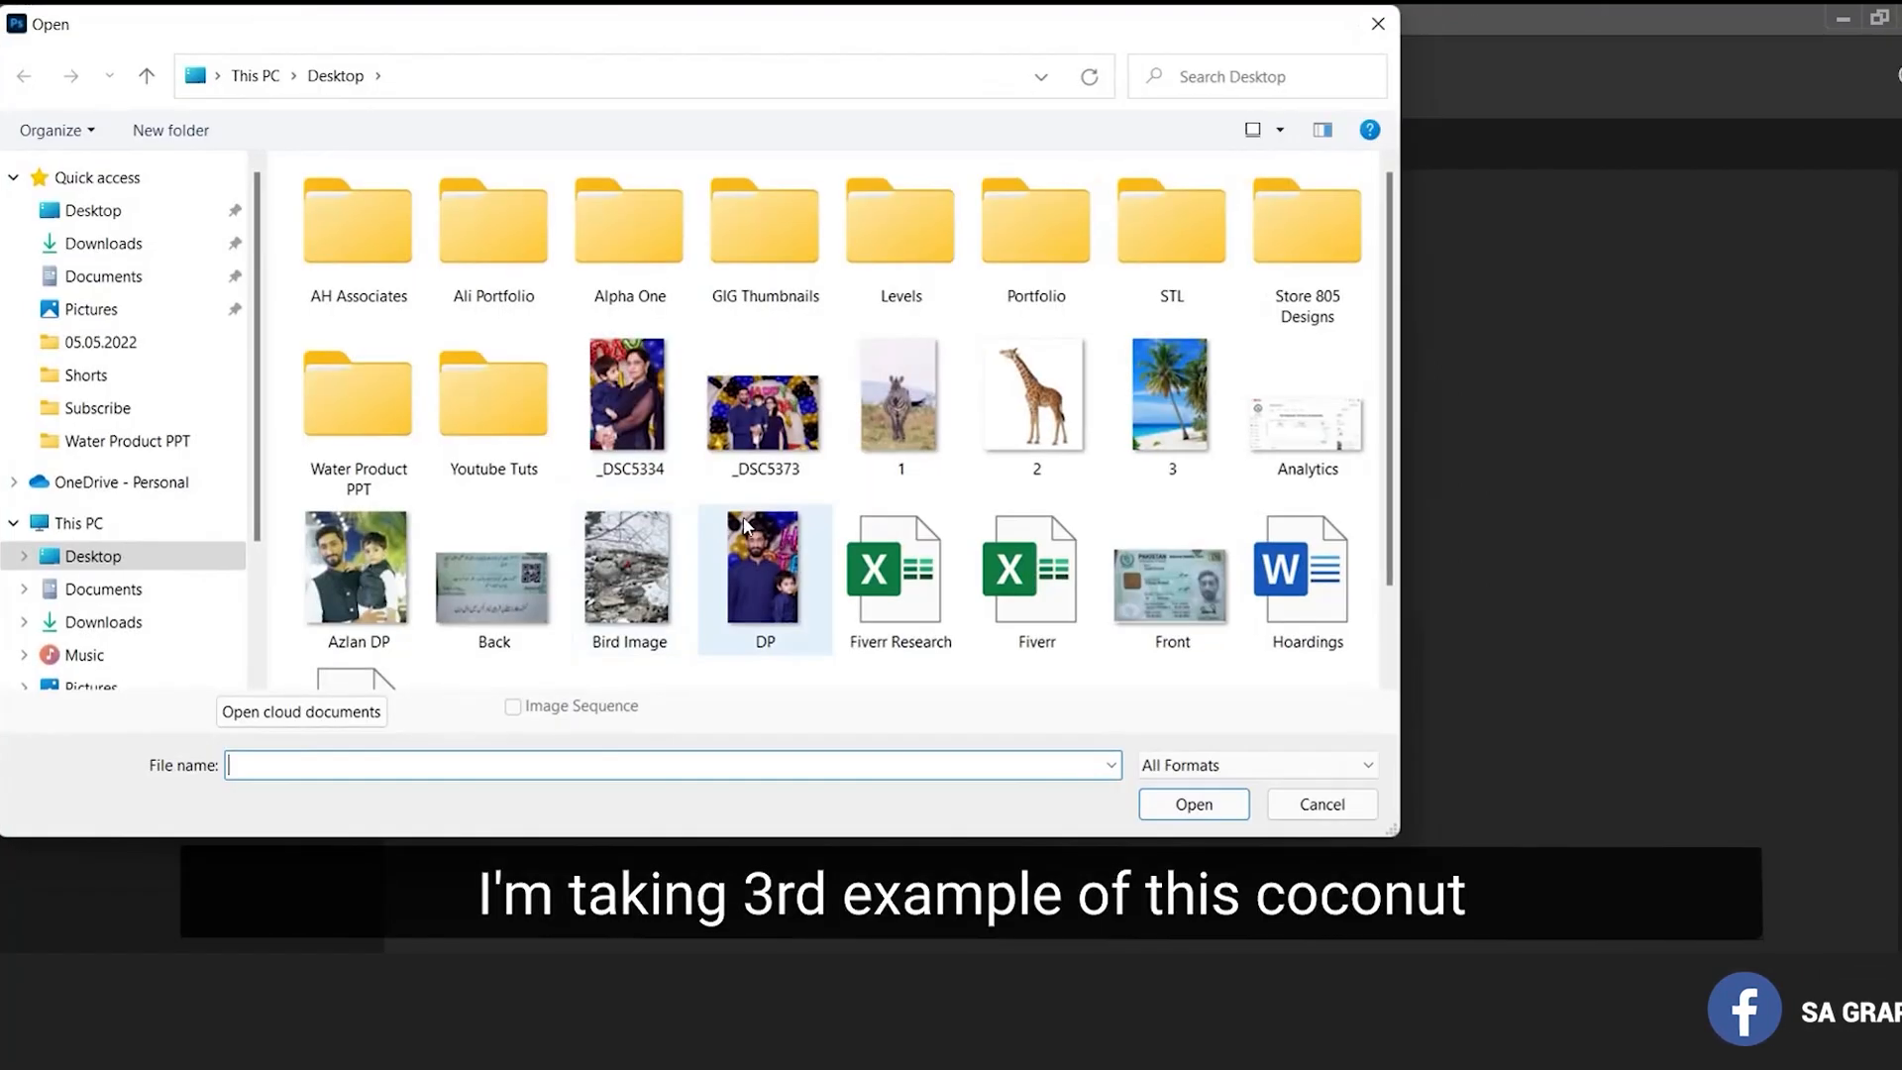
double_click(1172, 401)
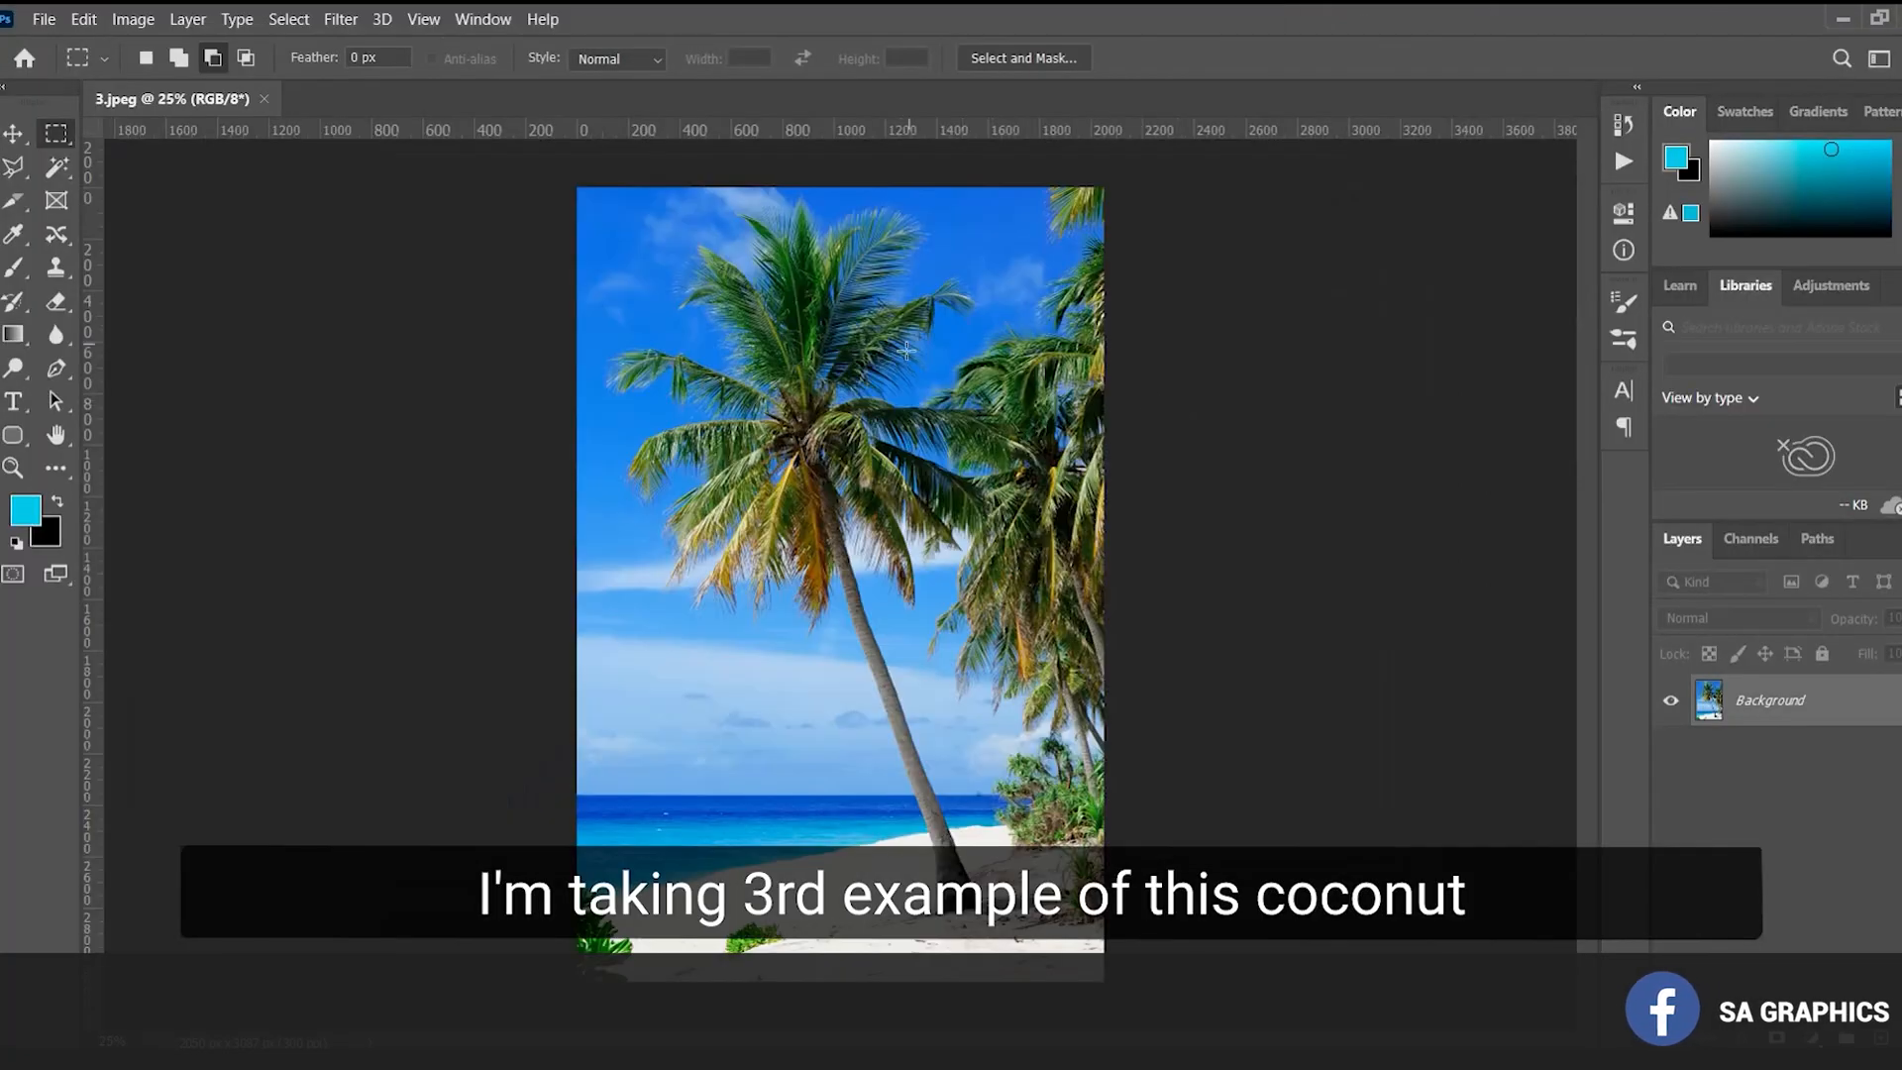
Apply a Threshold adjustment with level 99 to the palm tree photo
left_click(124, 20)
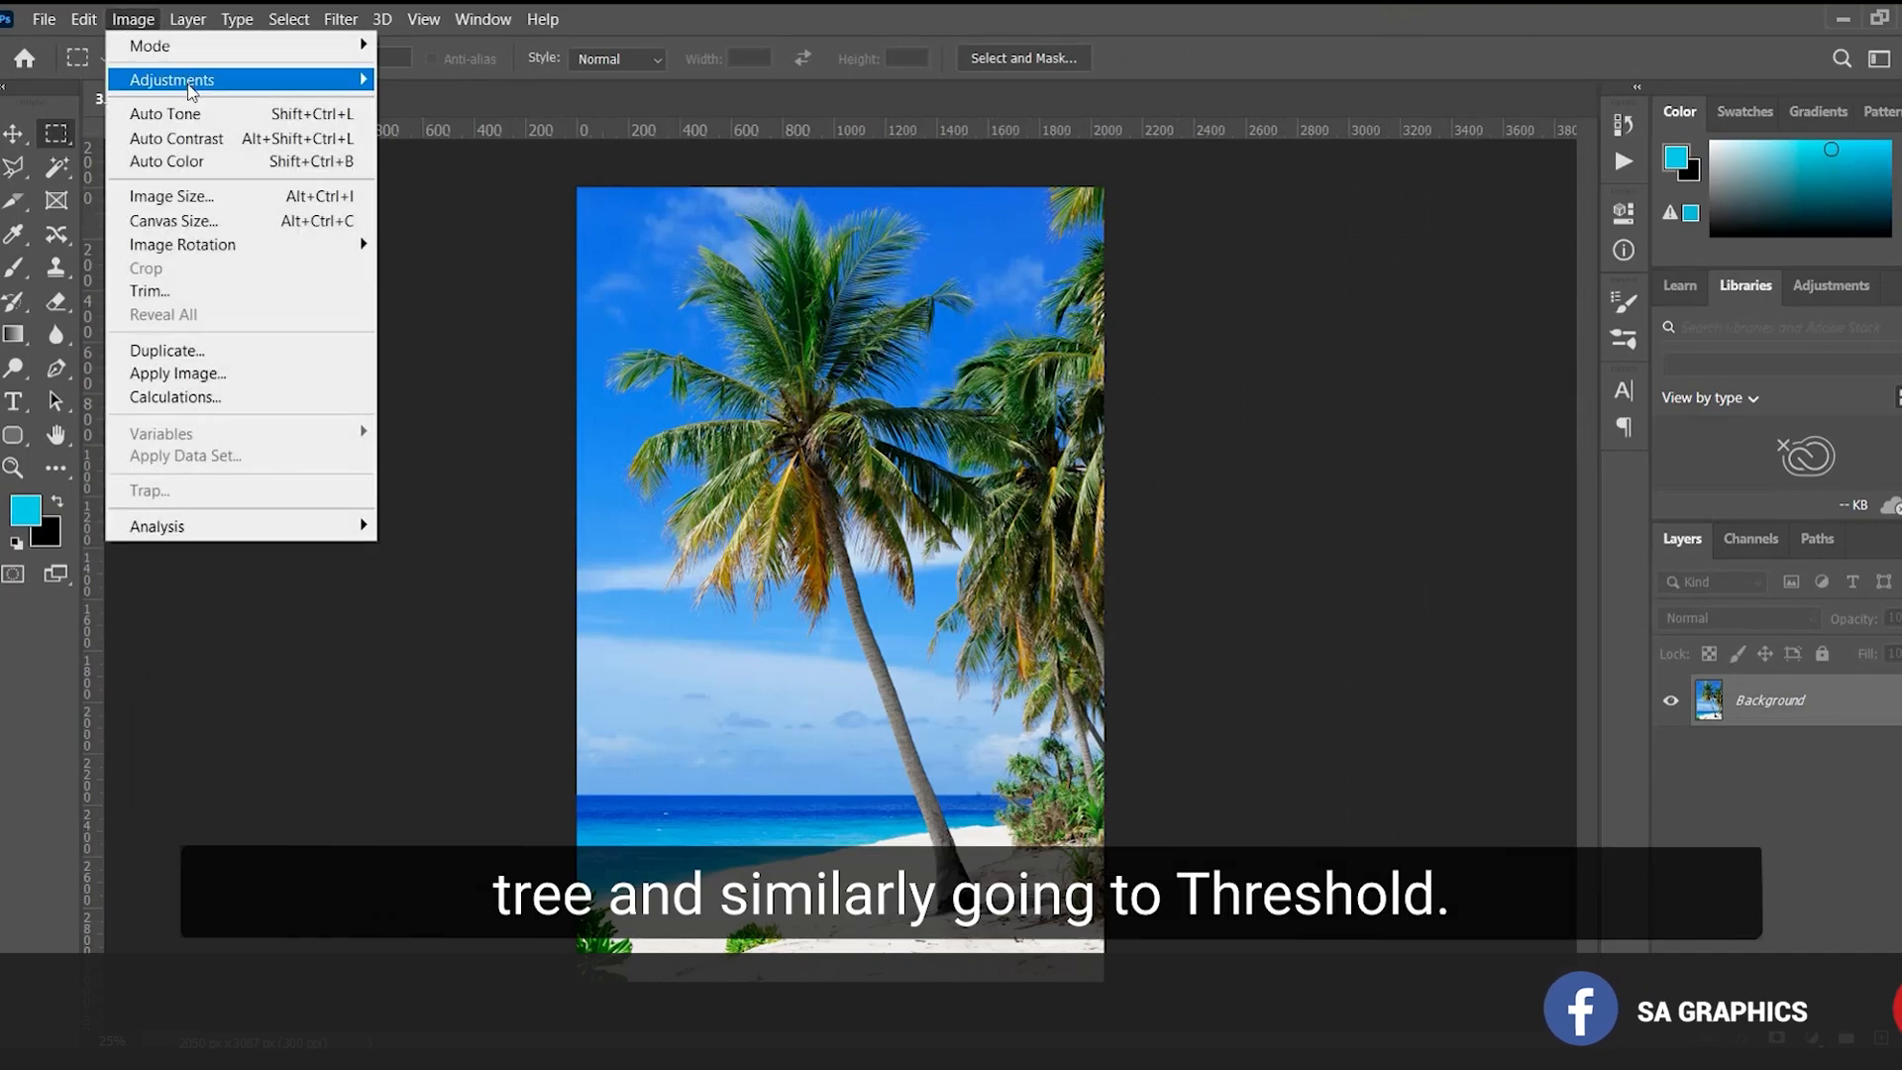
mouse_move(198, 72)
left_click(481, 412)
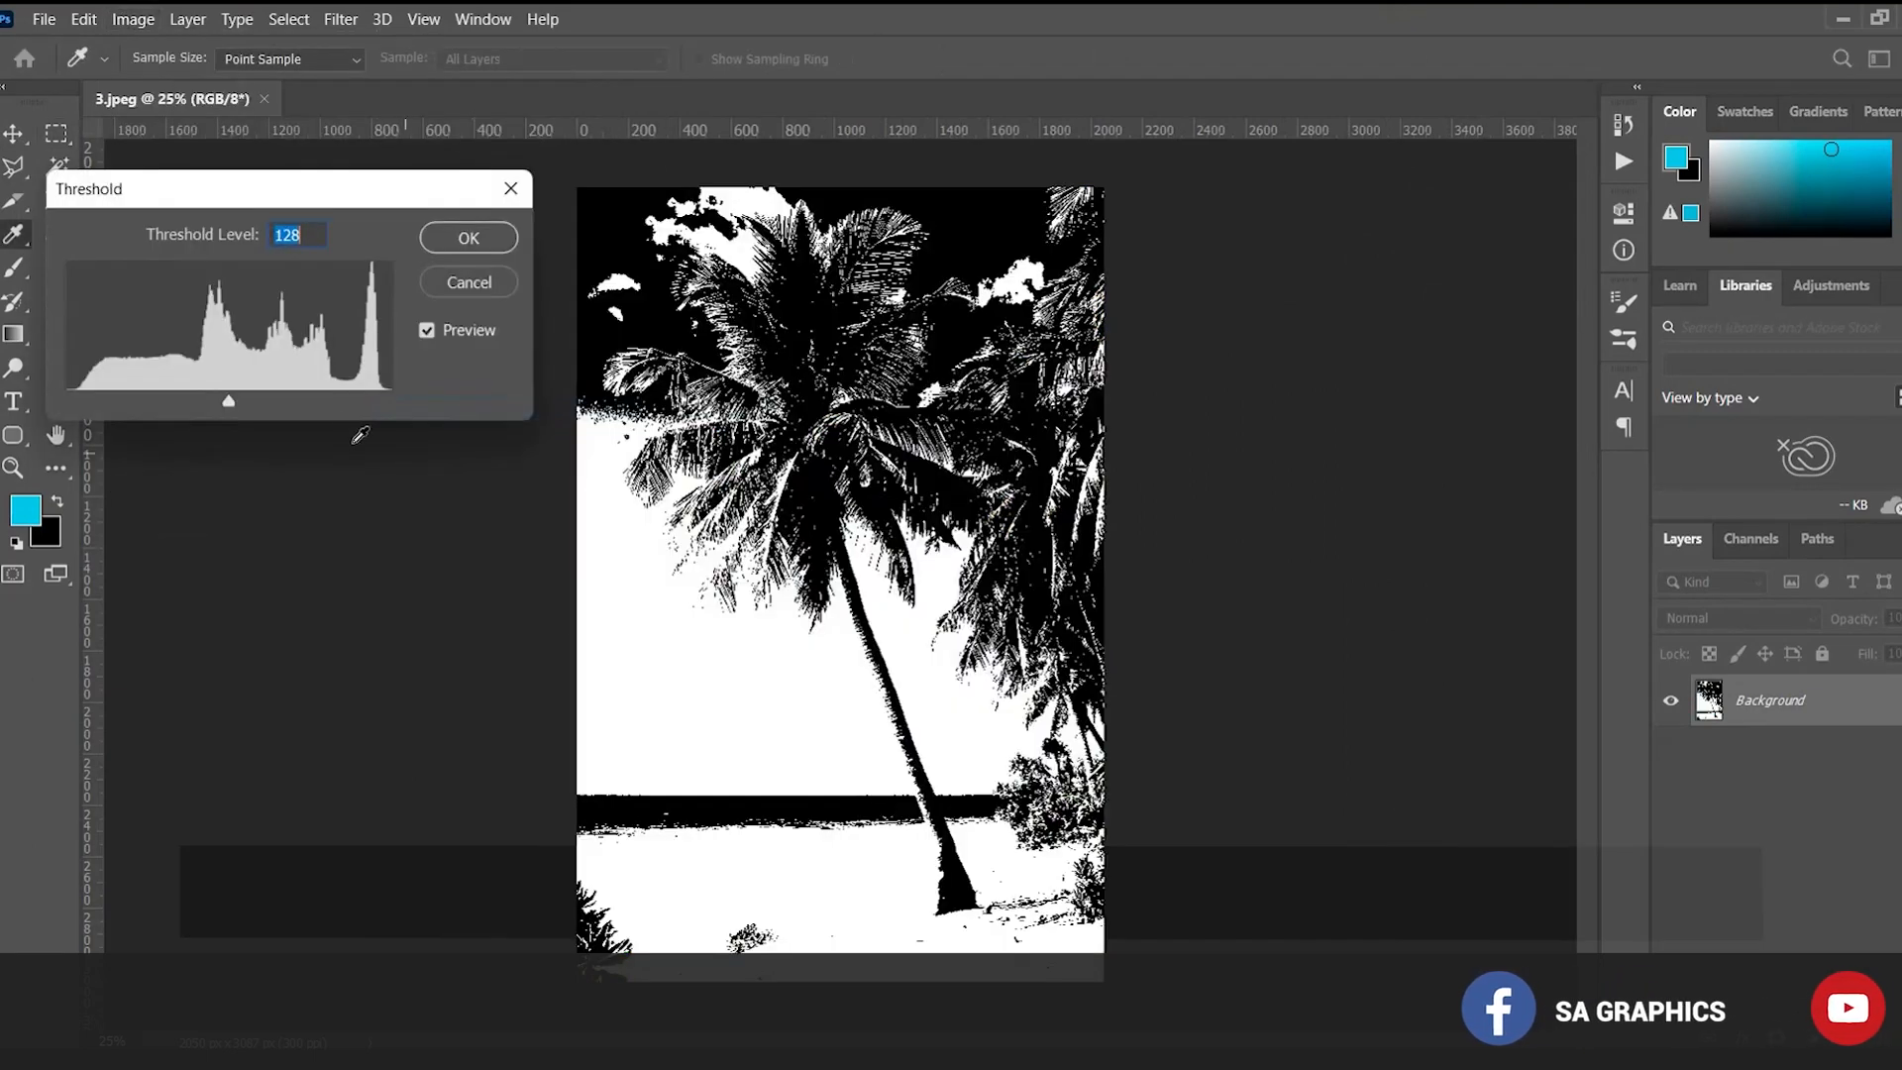
left_click_drag(222, 401, 193, 395)
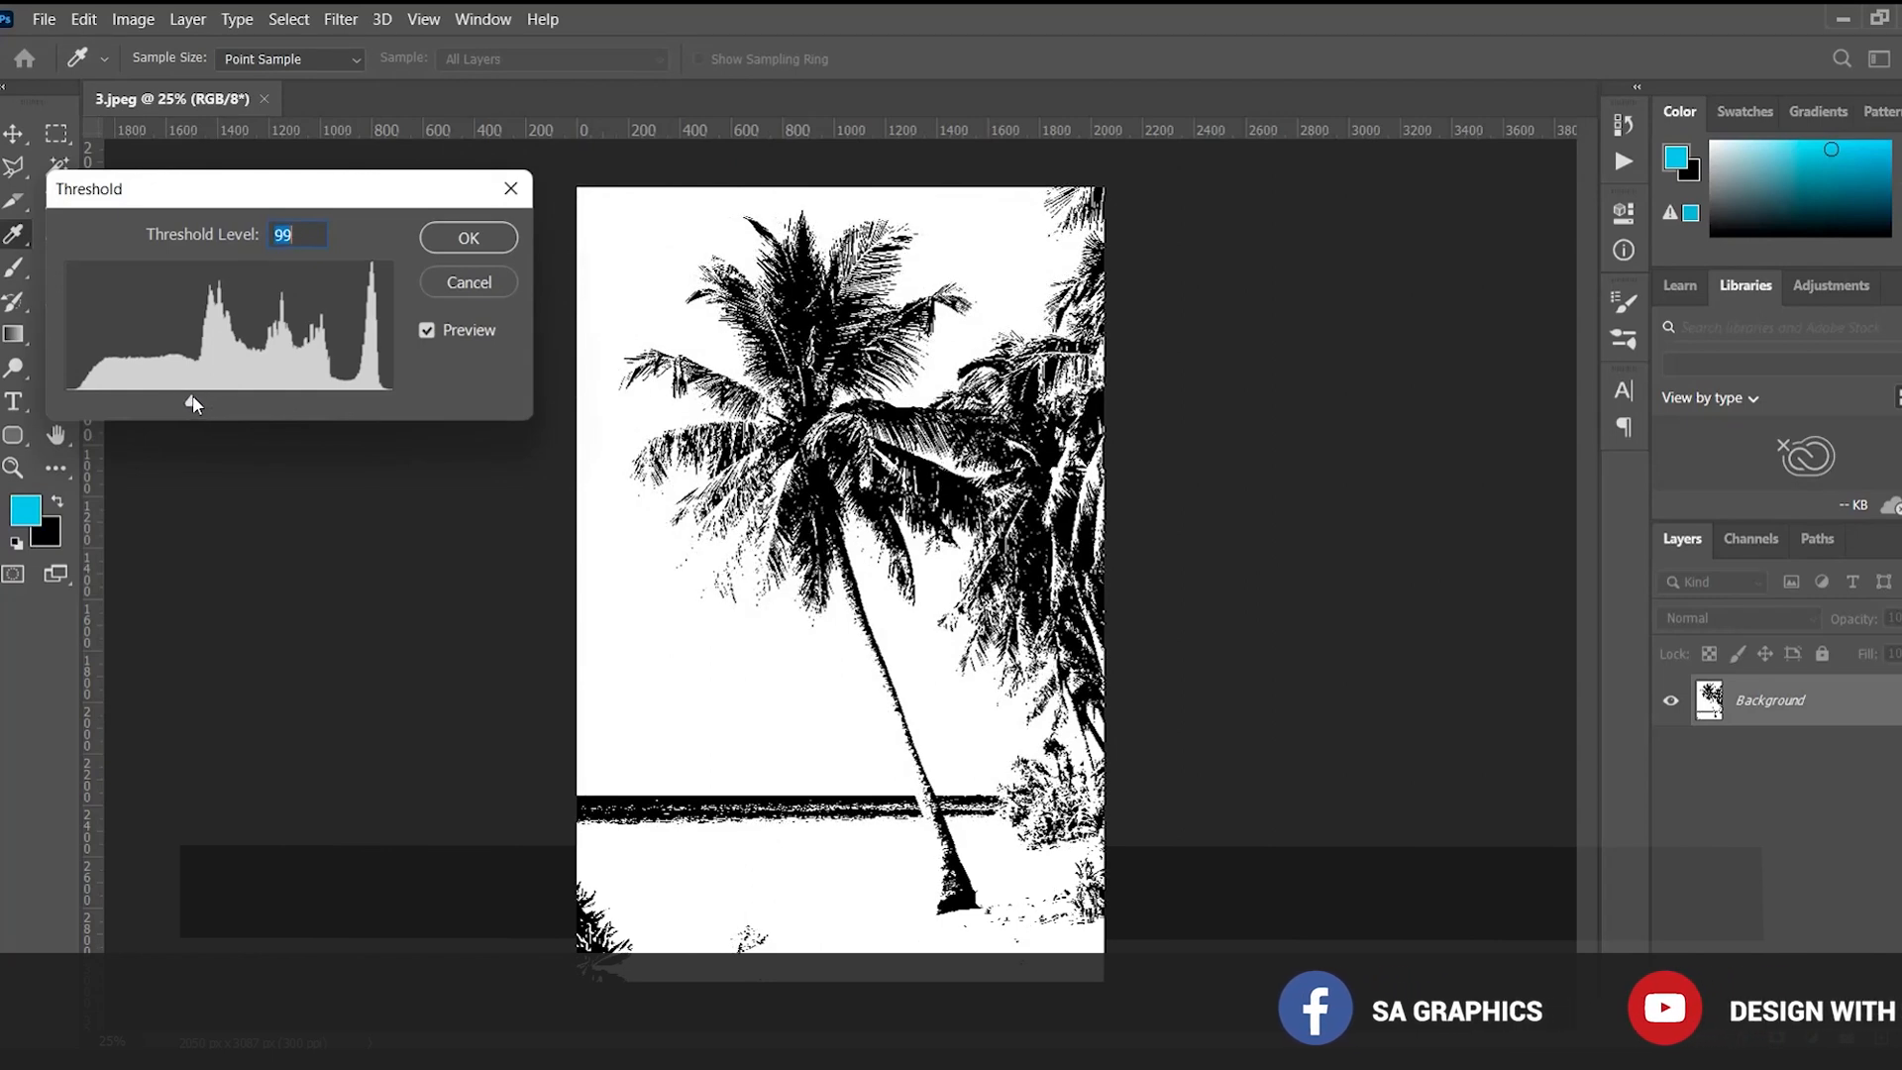
left_click(456, 244)
Copy the thresholded palm image into the empty Illustrator artboard and enlarge it
left_click(1003, 523, "ctrl")
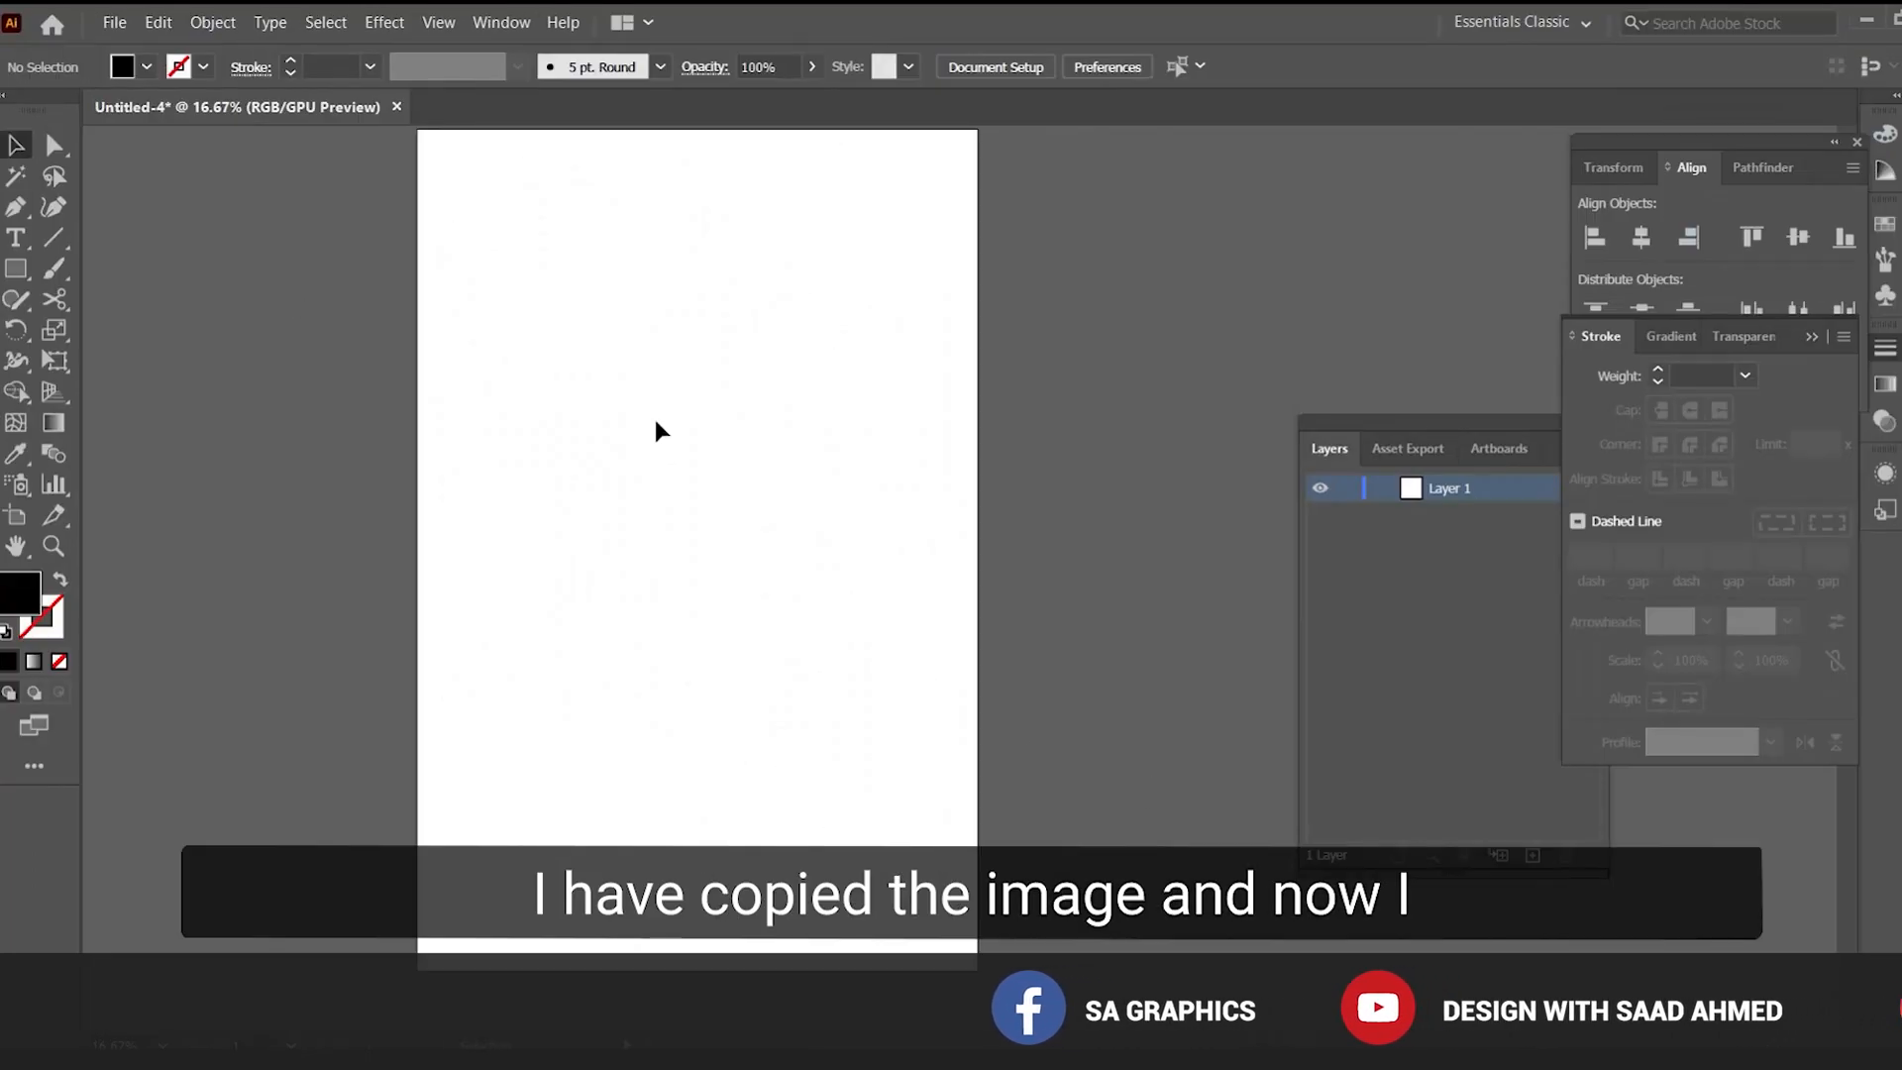
key("ctrl+v")
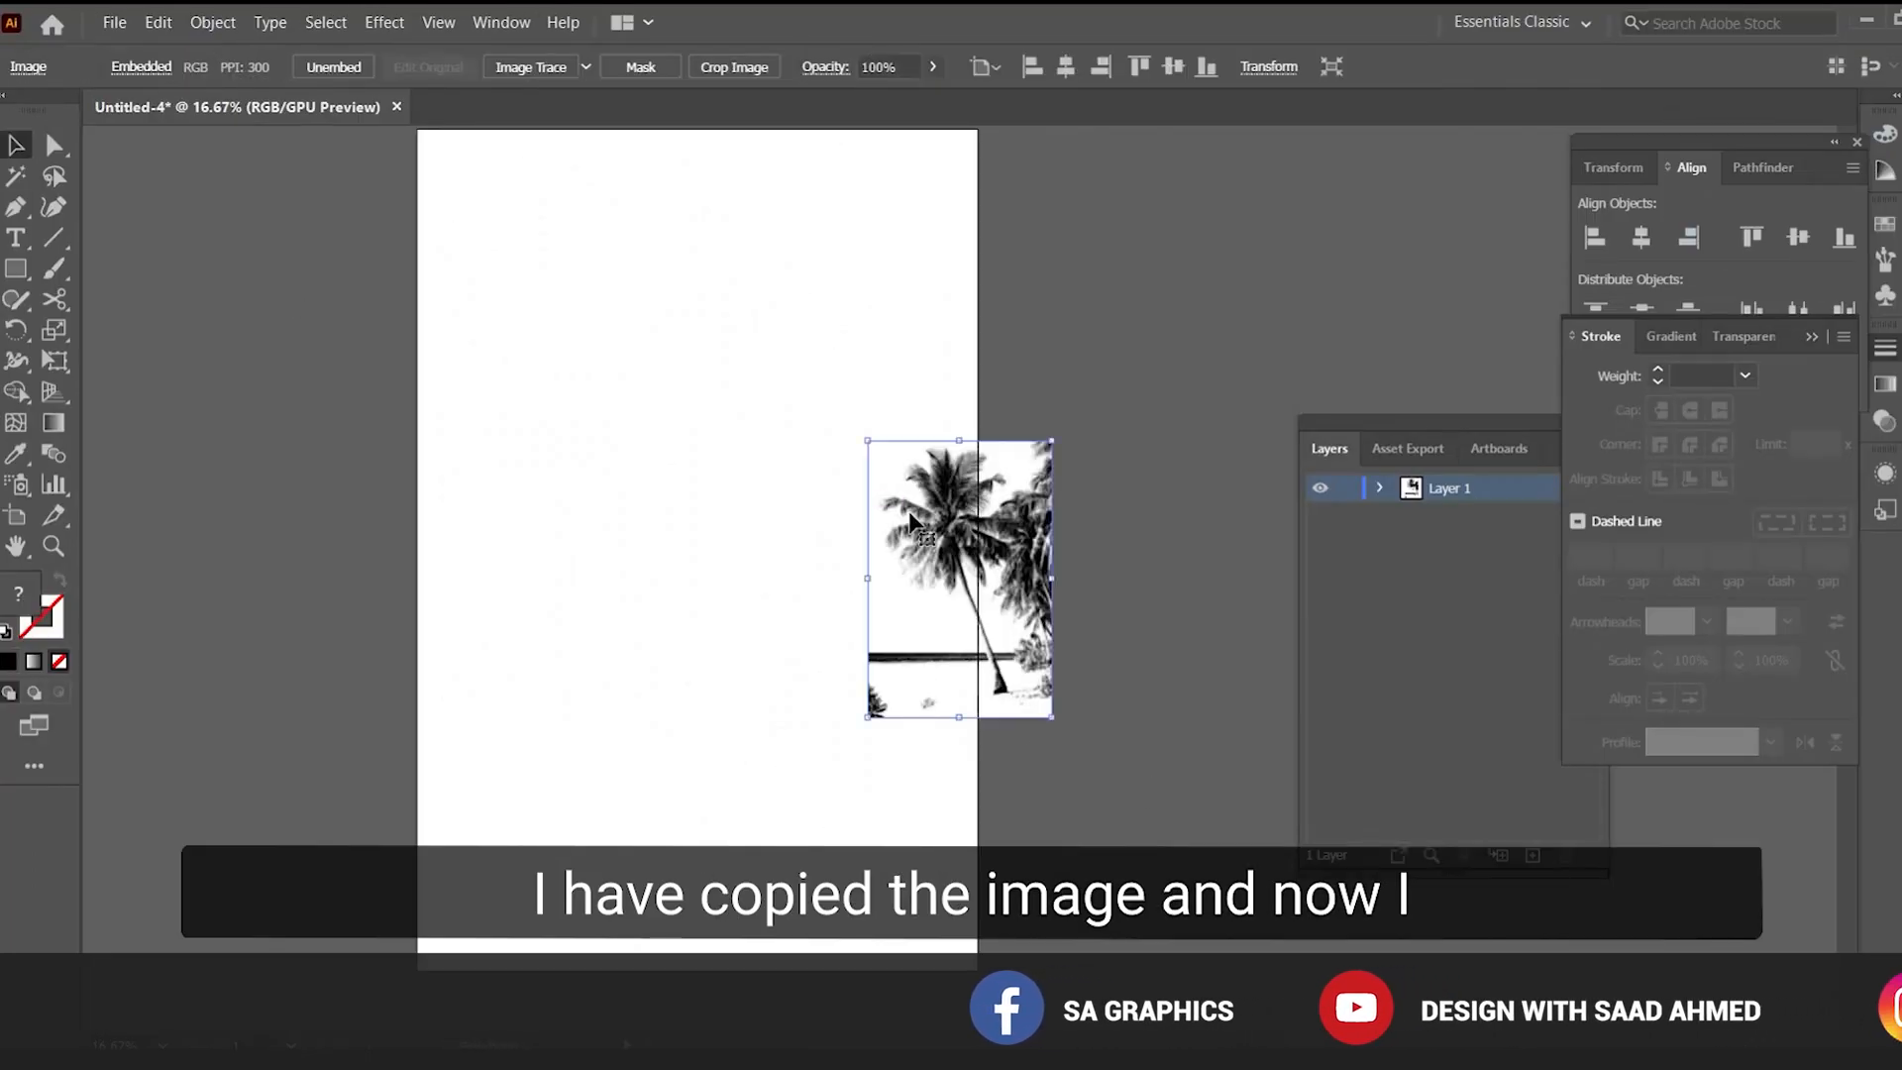
left_click_drag(864, 437, 601, 260)
key("ctrl+plus")
Run Image Trace on the palm image and open the Image Trace settings
left_click(535, 68)
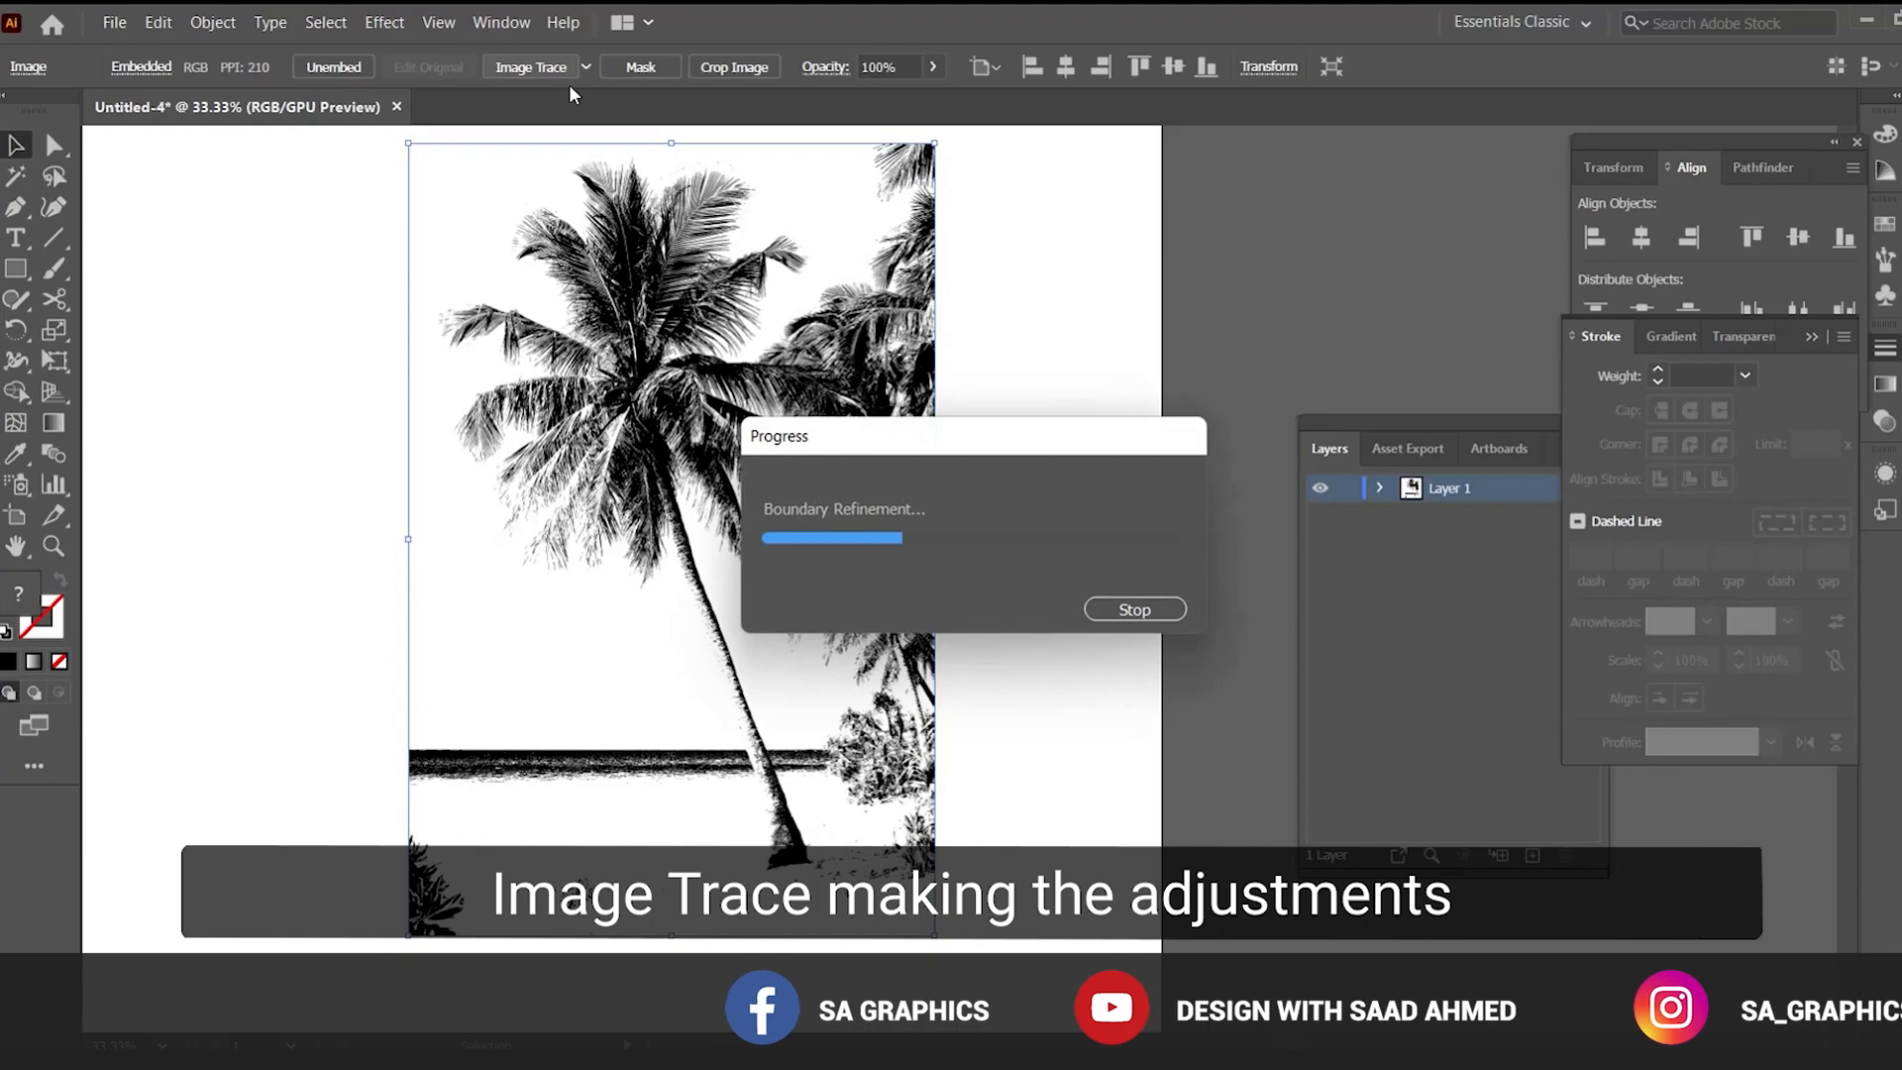
left_click(516, 33)
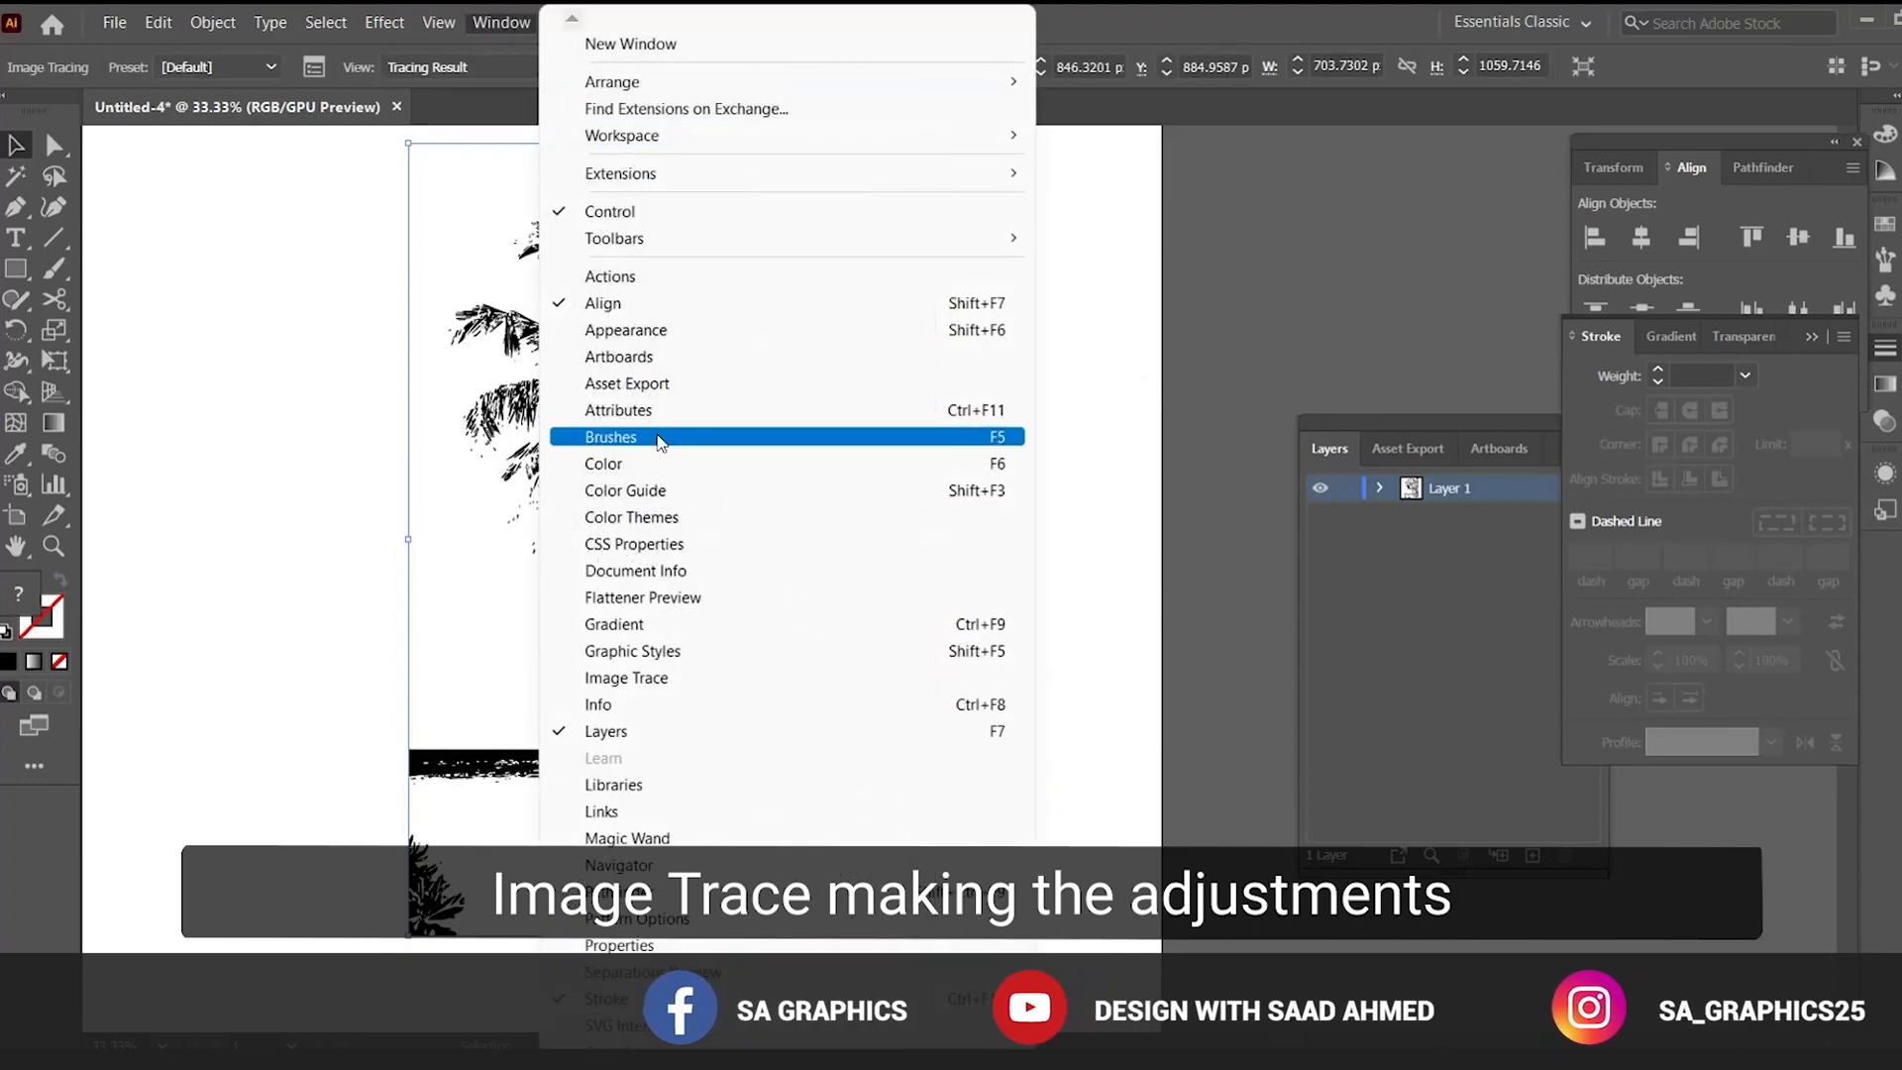
left_click(665, 672)
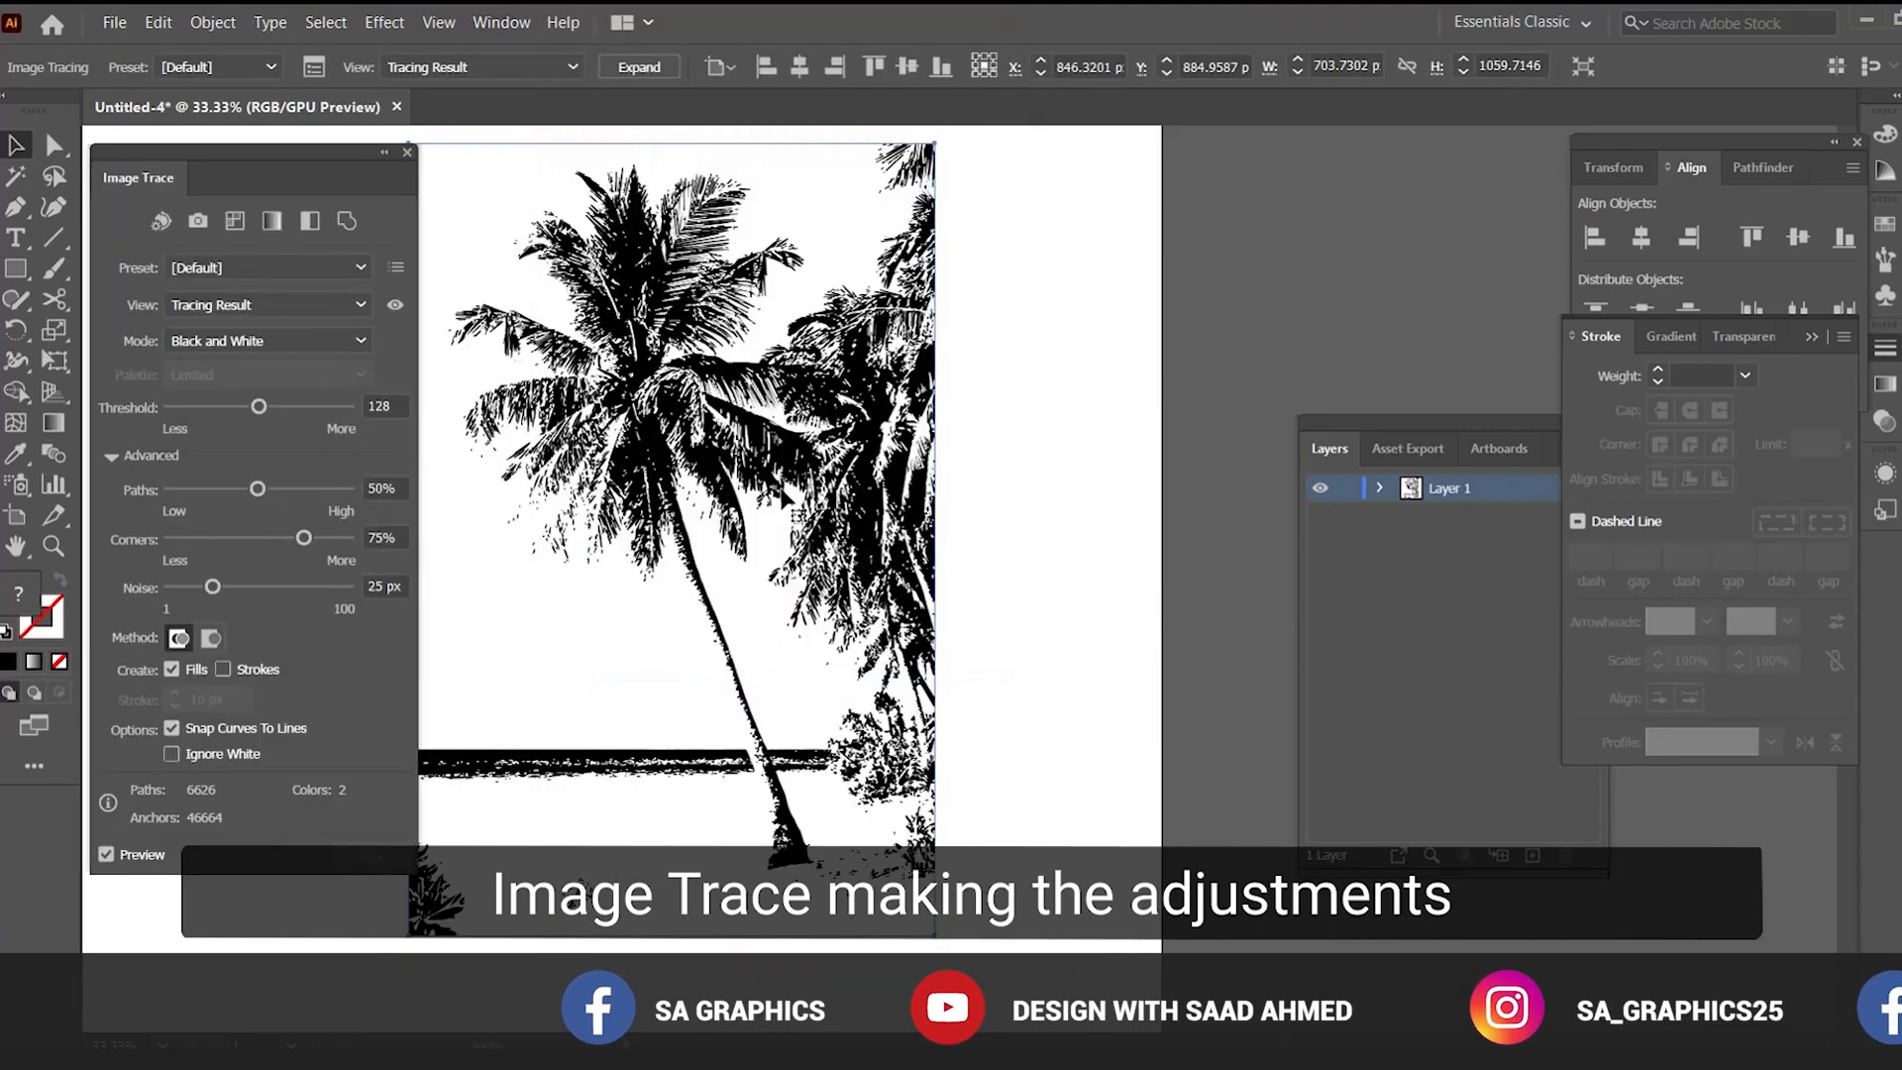
Set the palm tracing's Corners to 100% and Paths to 19%
key("ctrl+1")
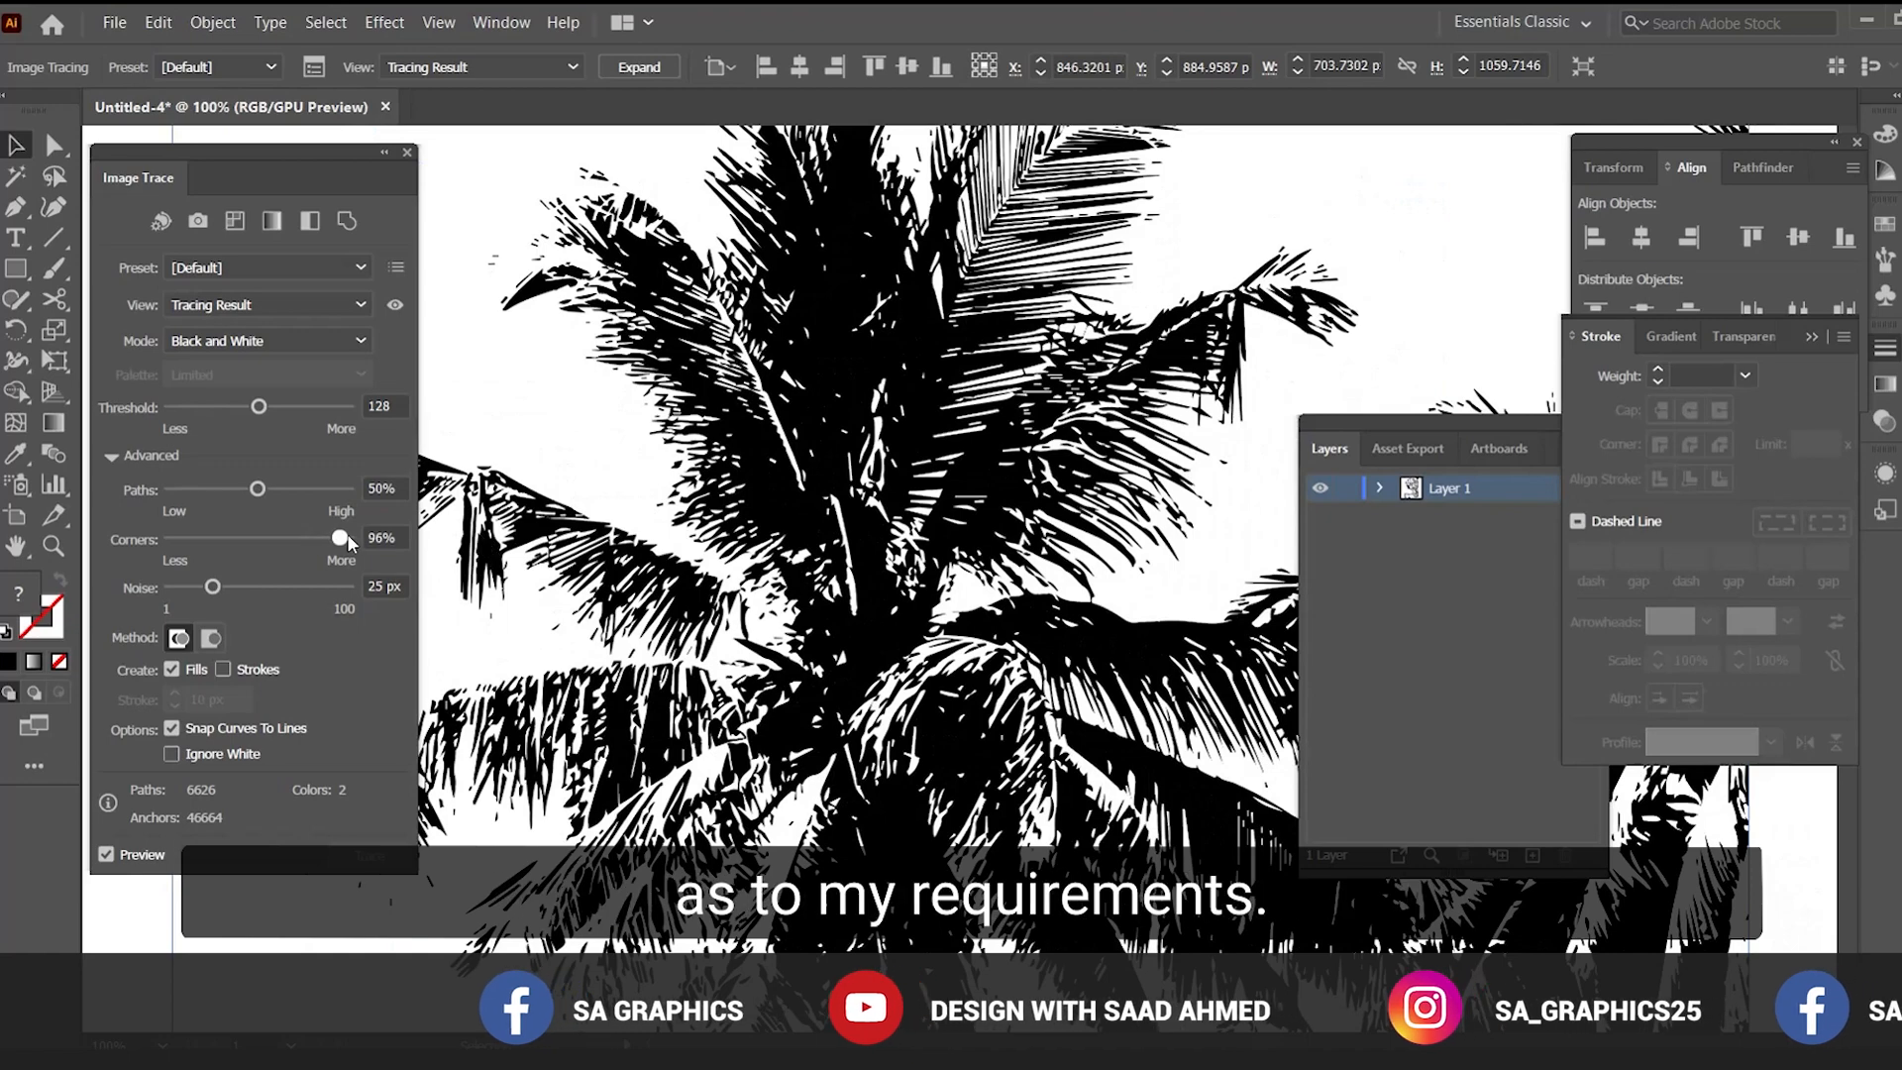
left_click_drag(309, 540, 360, 540)
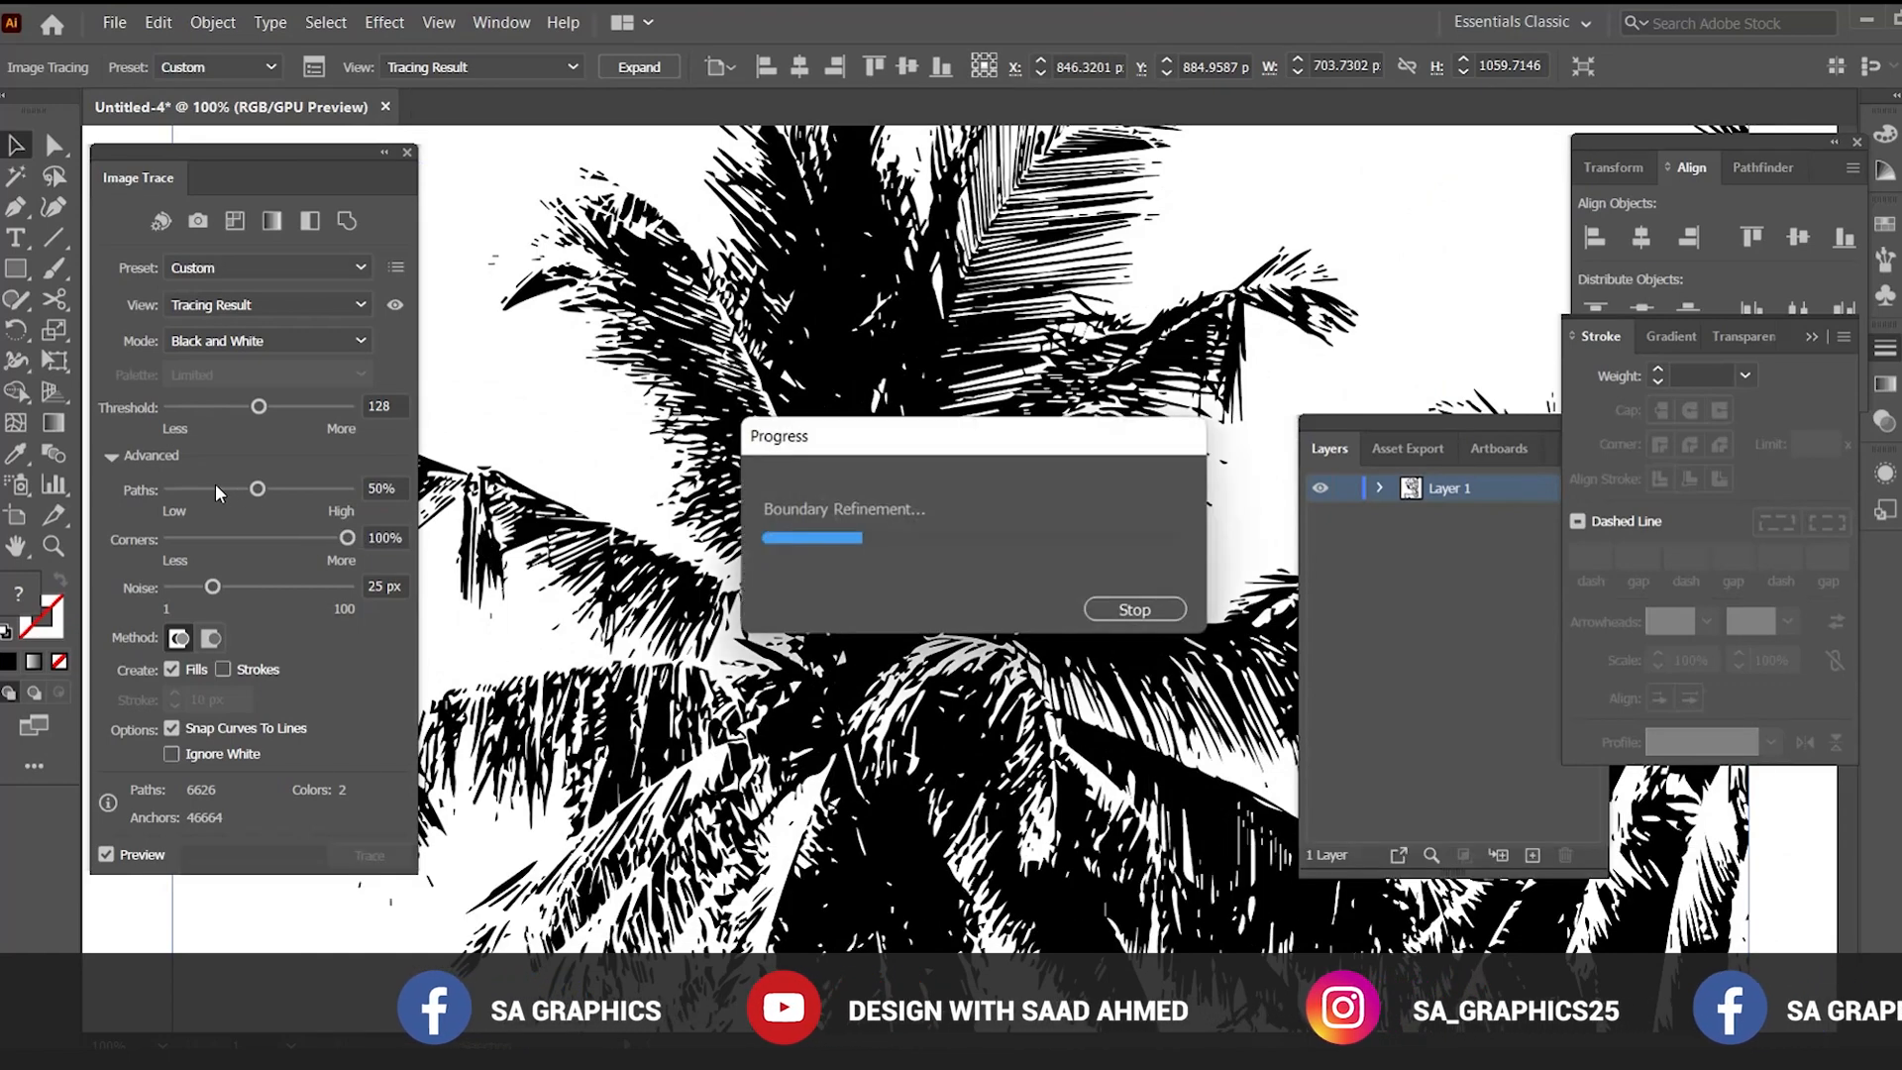
left_click(218, 493)
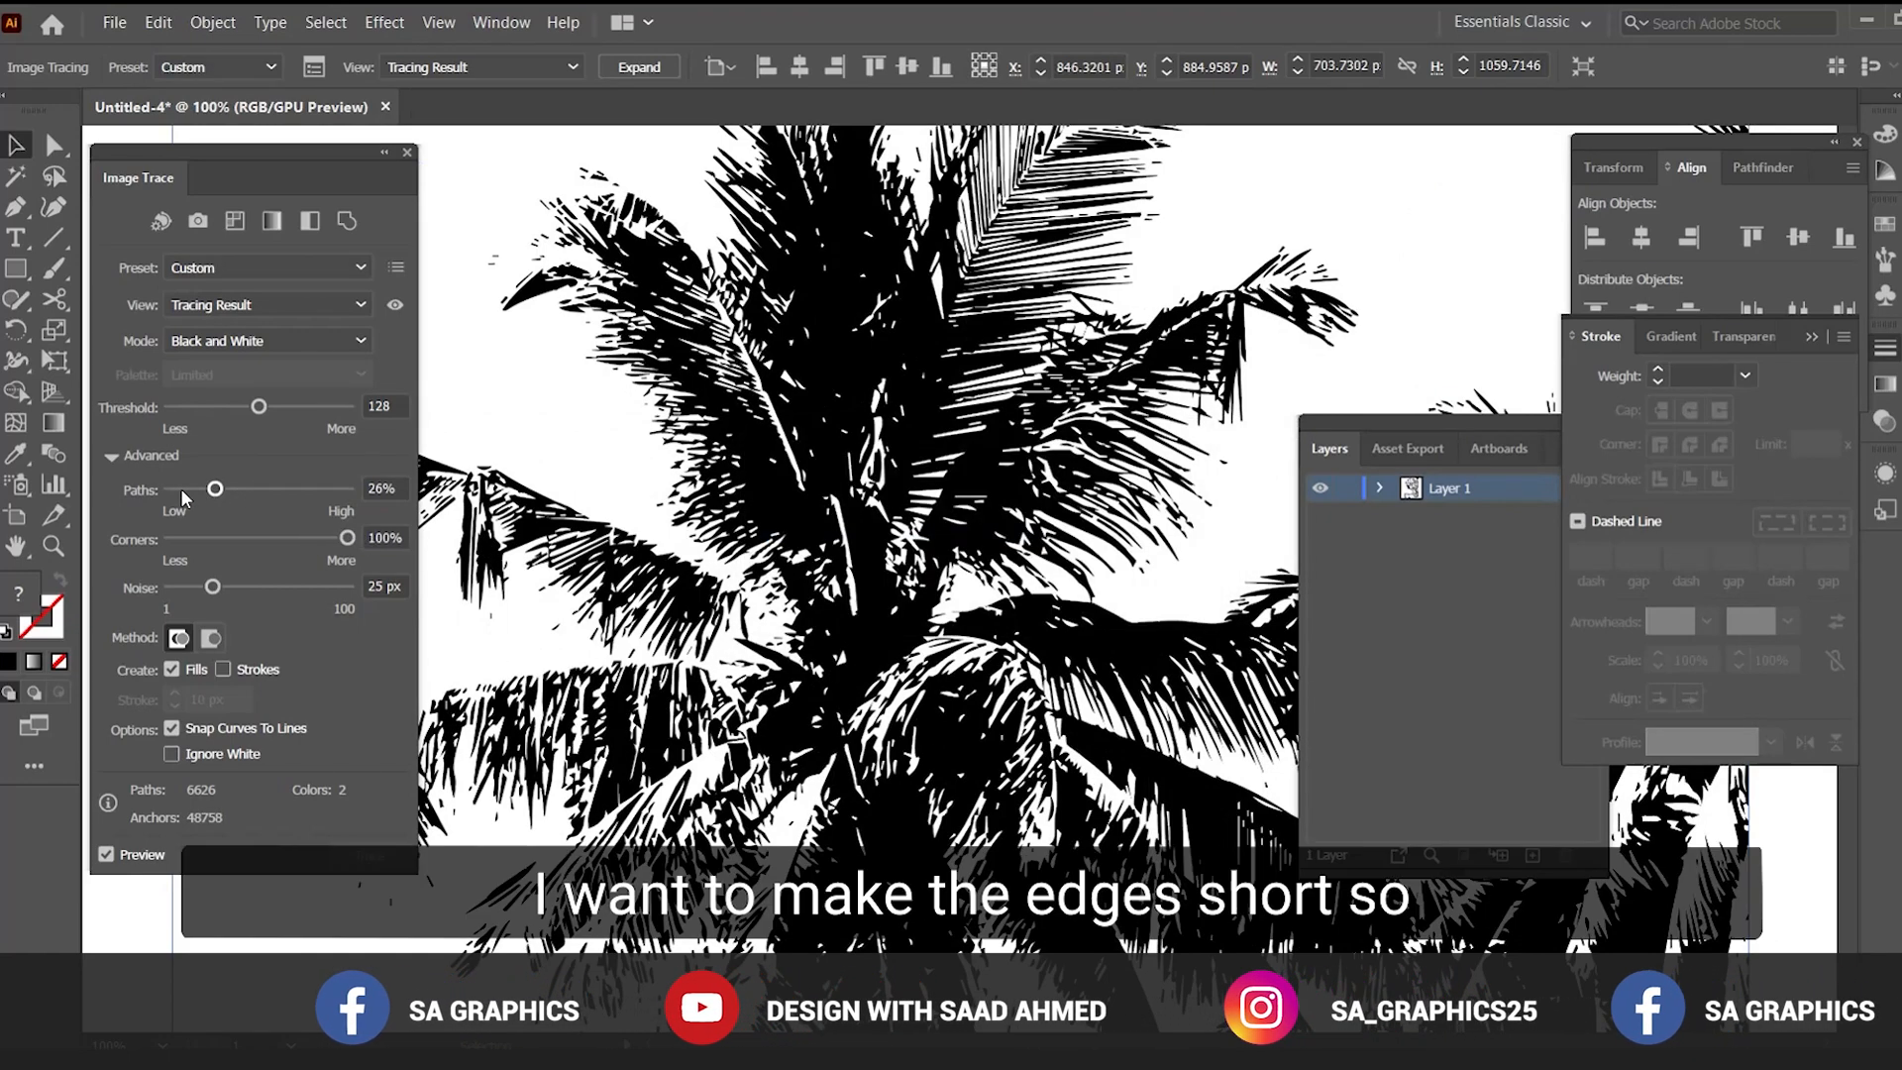
left_click(213, 489)
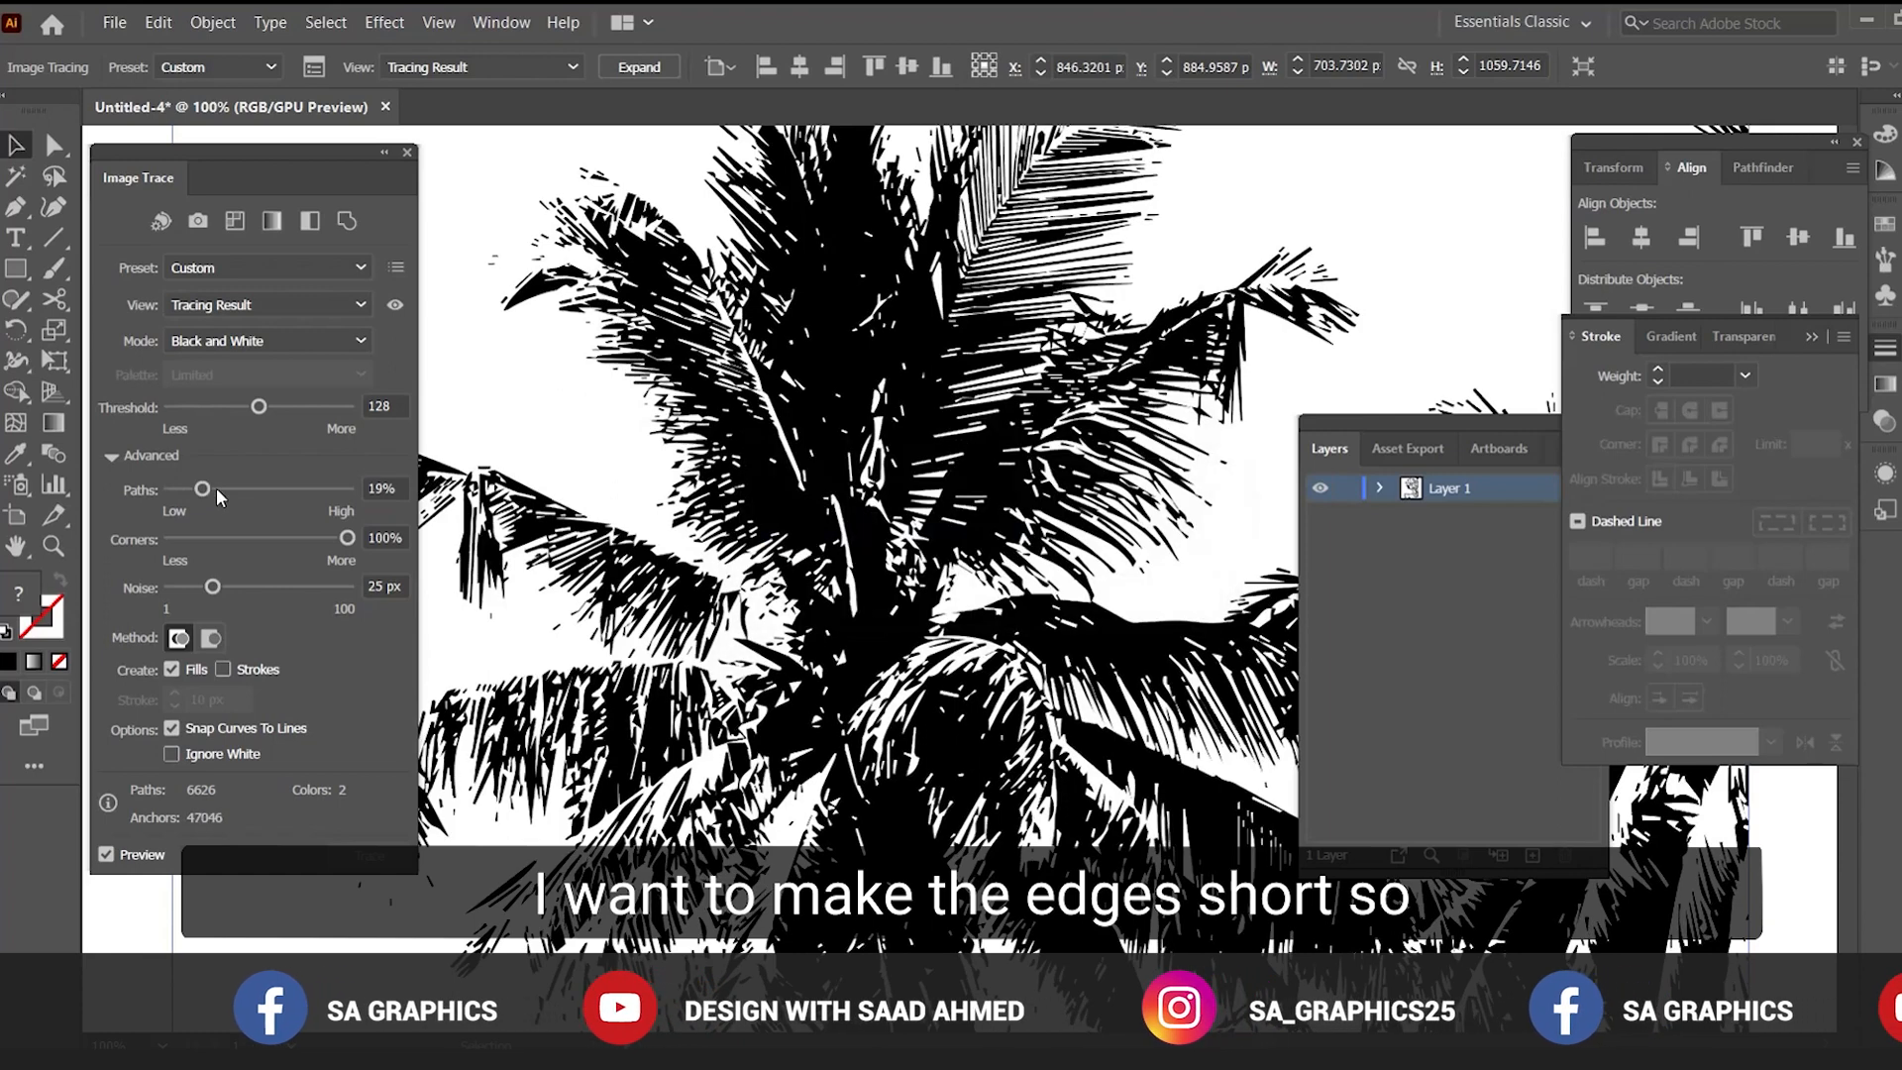
left_click(203, 491)
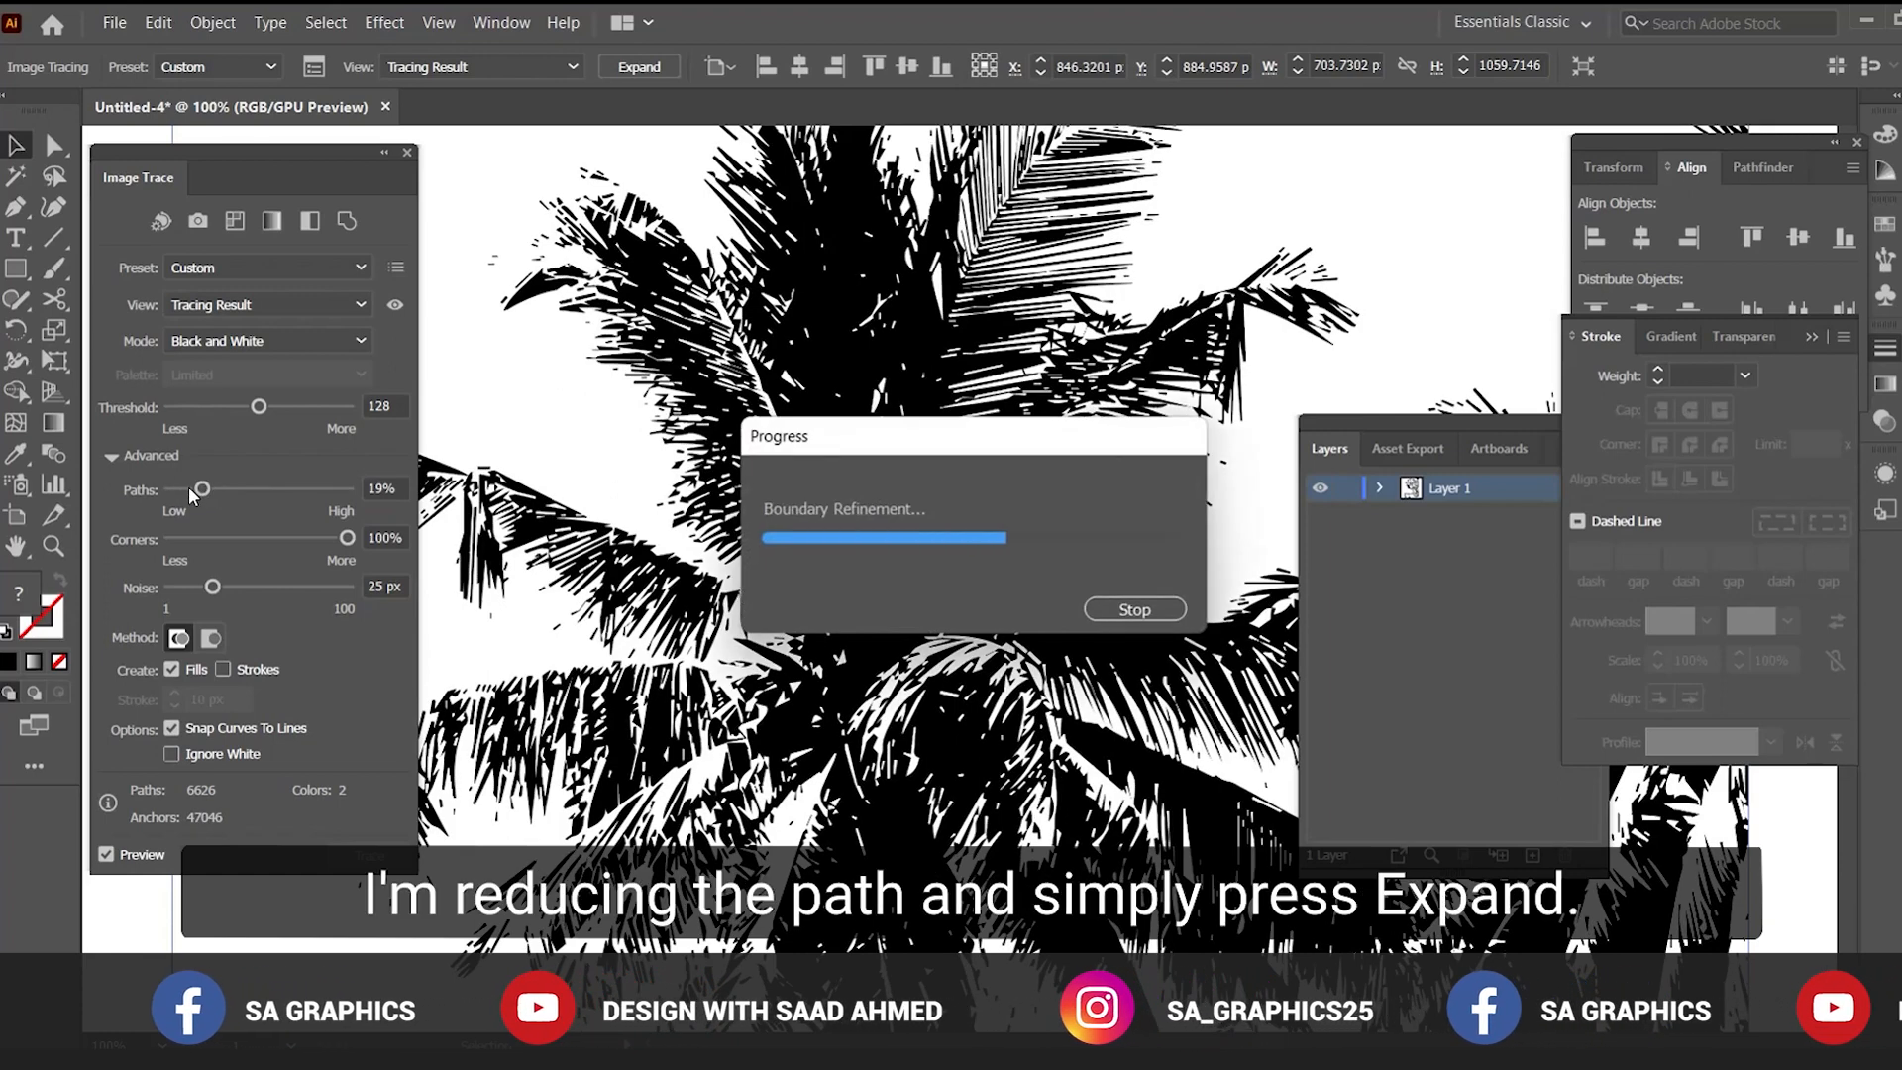
Expand the palm tracing into vector paths and fully ungroup it
left_click(634, 66)
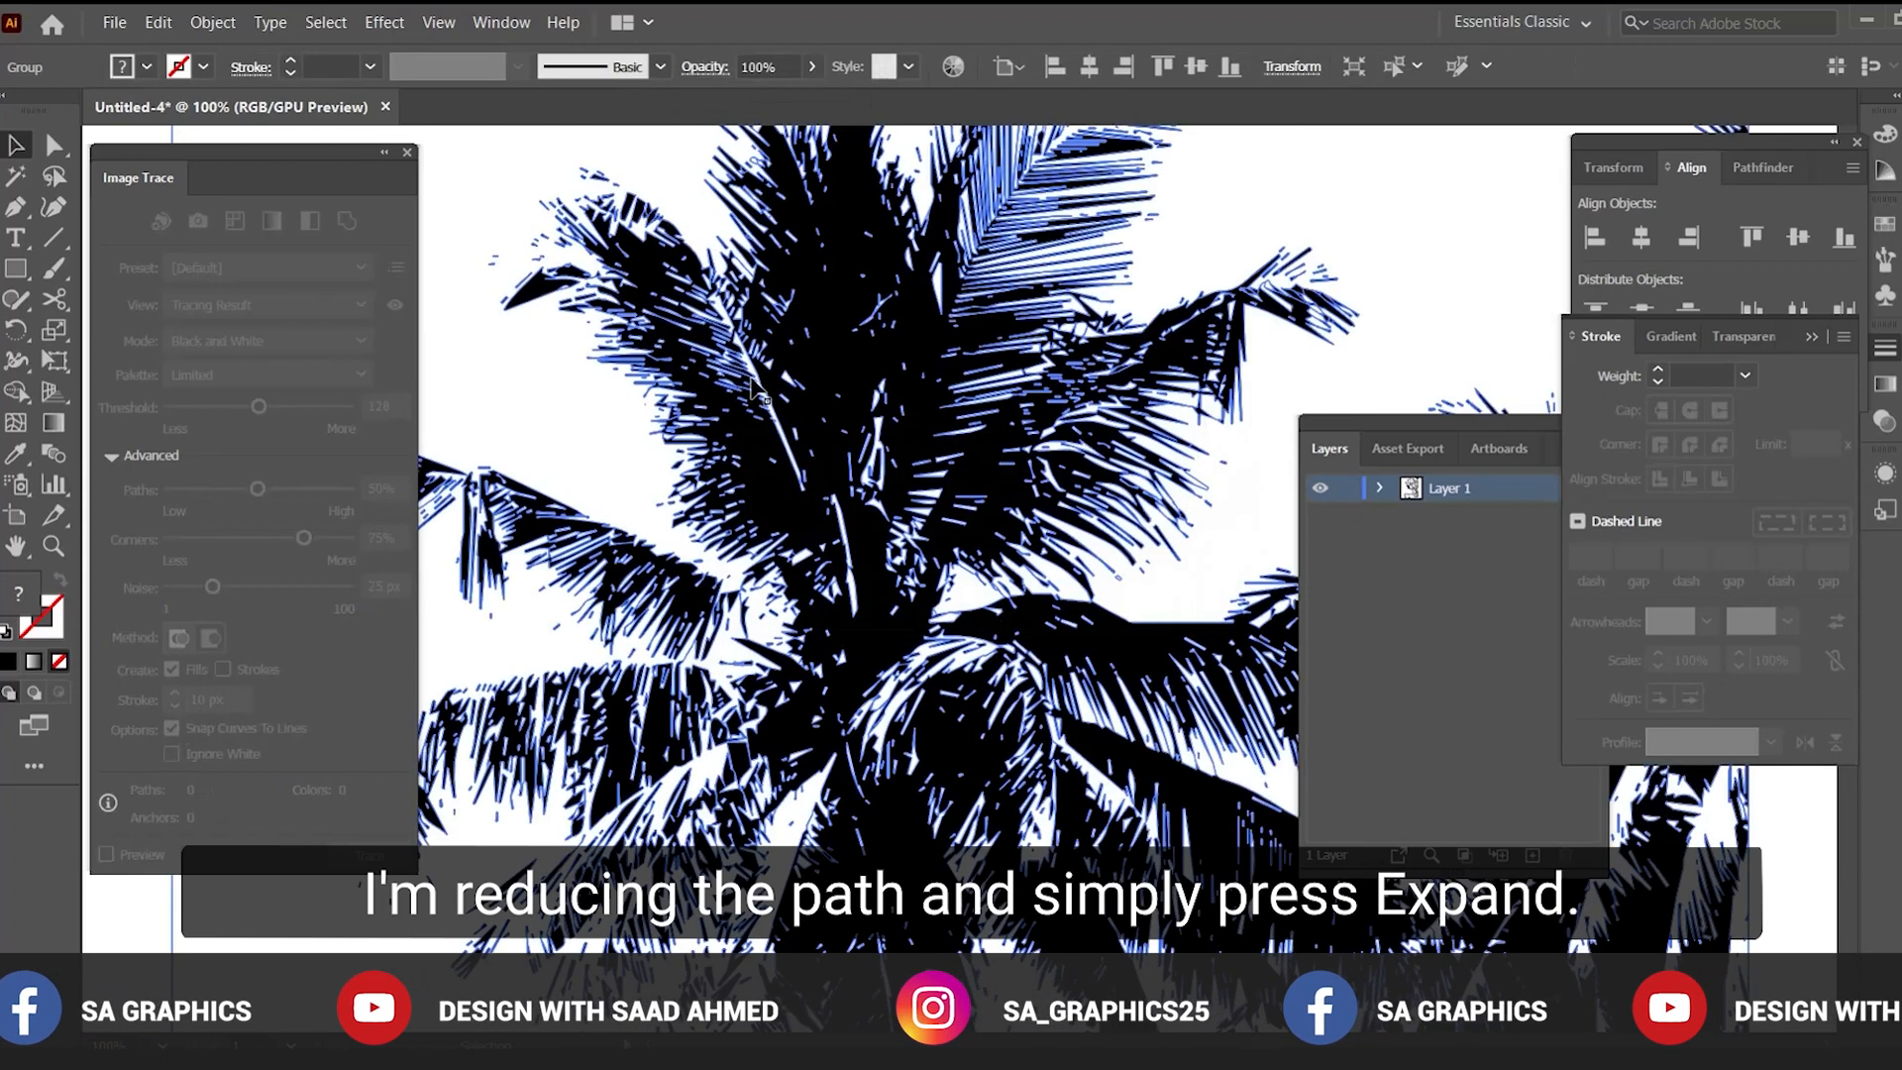
scroll(802, 386, "down", 3)
mouse_move(1206, 934)
left_mouse_down()
mouse_move(823, 671)
mouse_move(815, 606)
left_mouse_up()
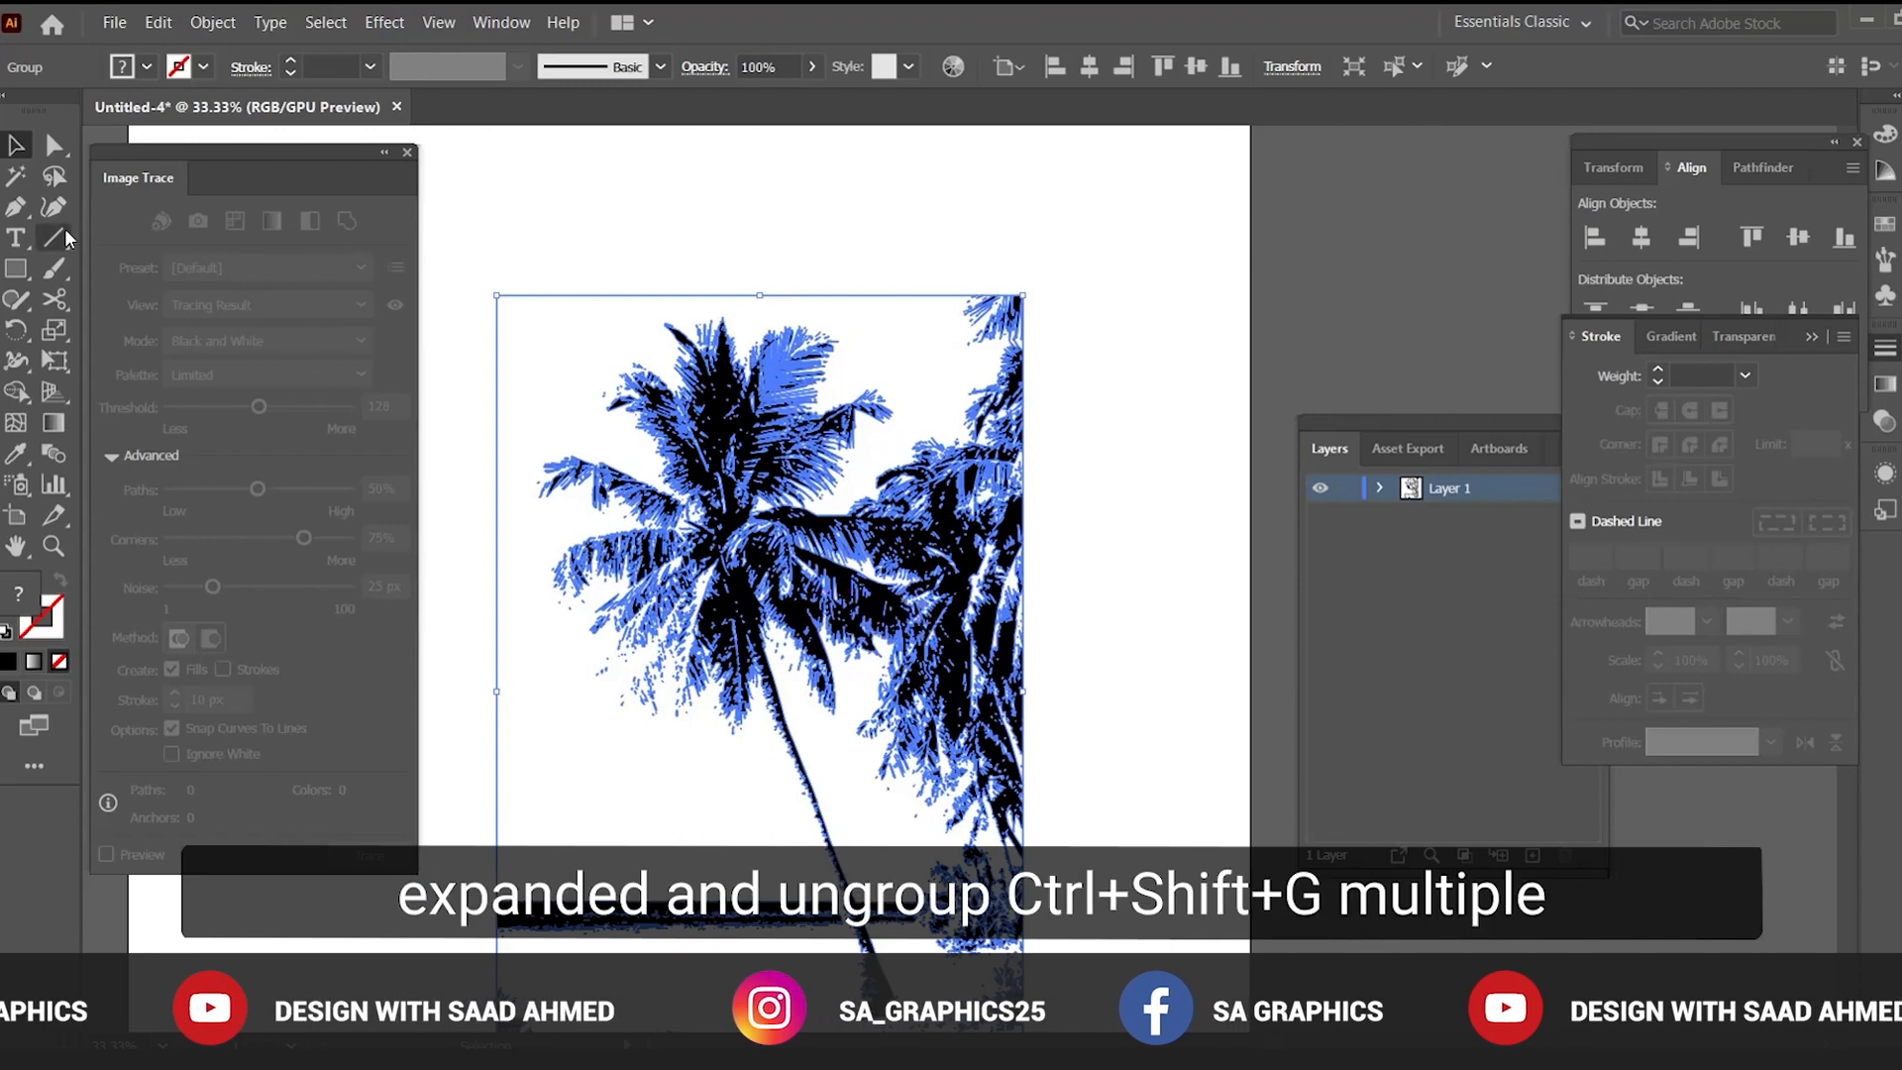
key("ctrl+shift+g")
key("ctrl+shift+g")
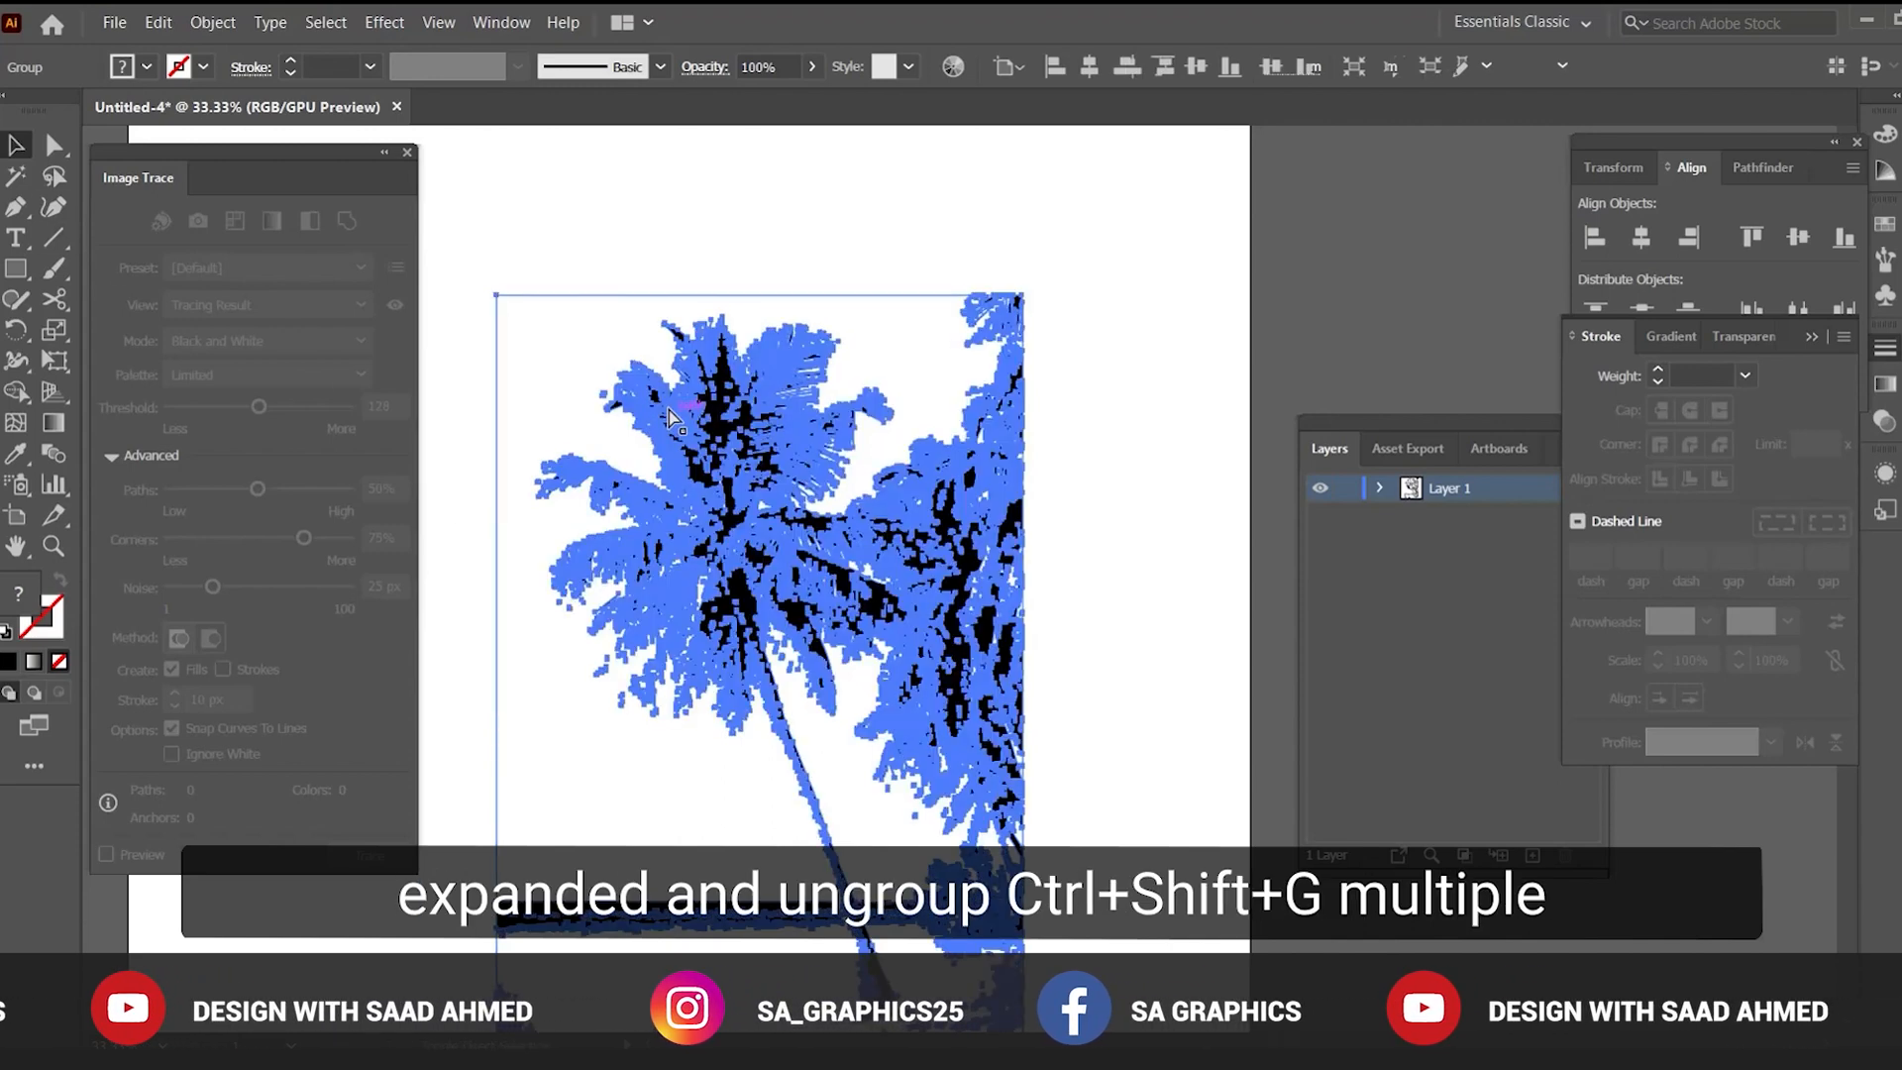
Select all white shapes of the palm artwork with the Magic Wand tool and delete them
left_click(1146, 403)
left_click_drag(758, 476, 885, 307)
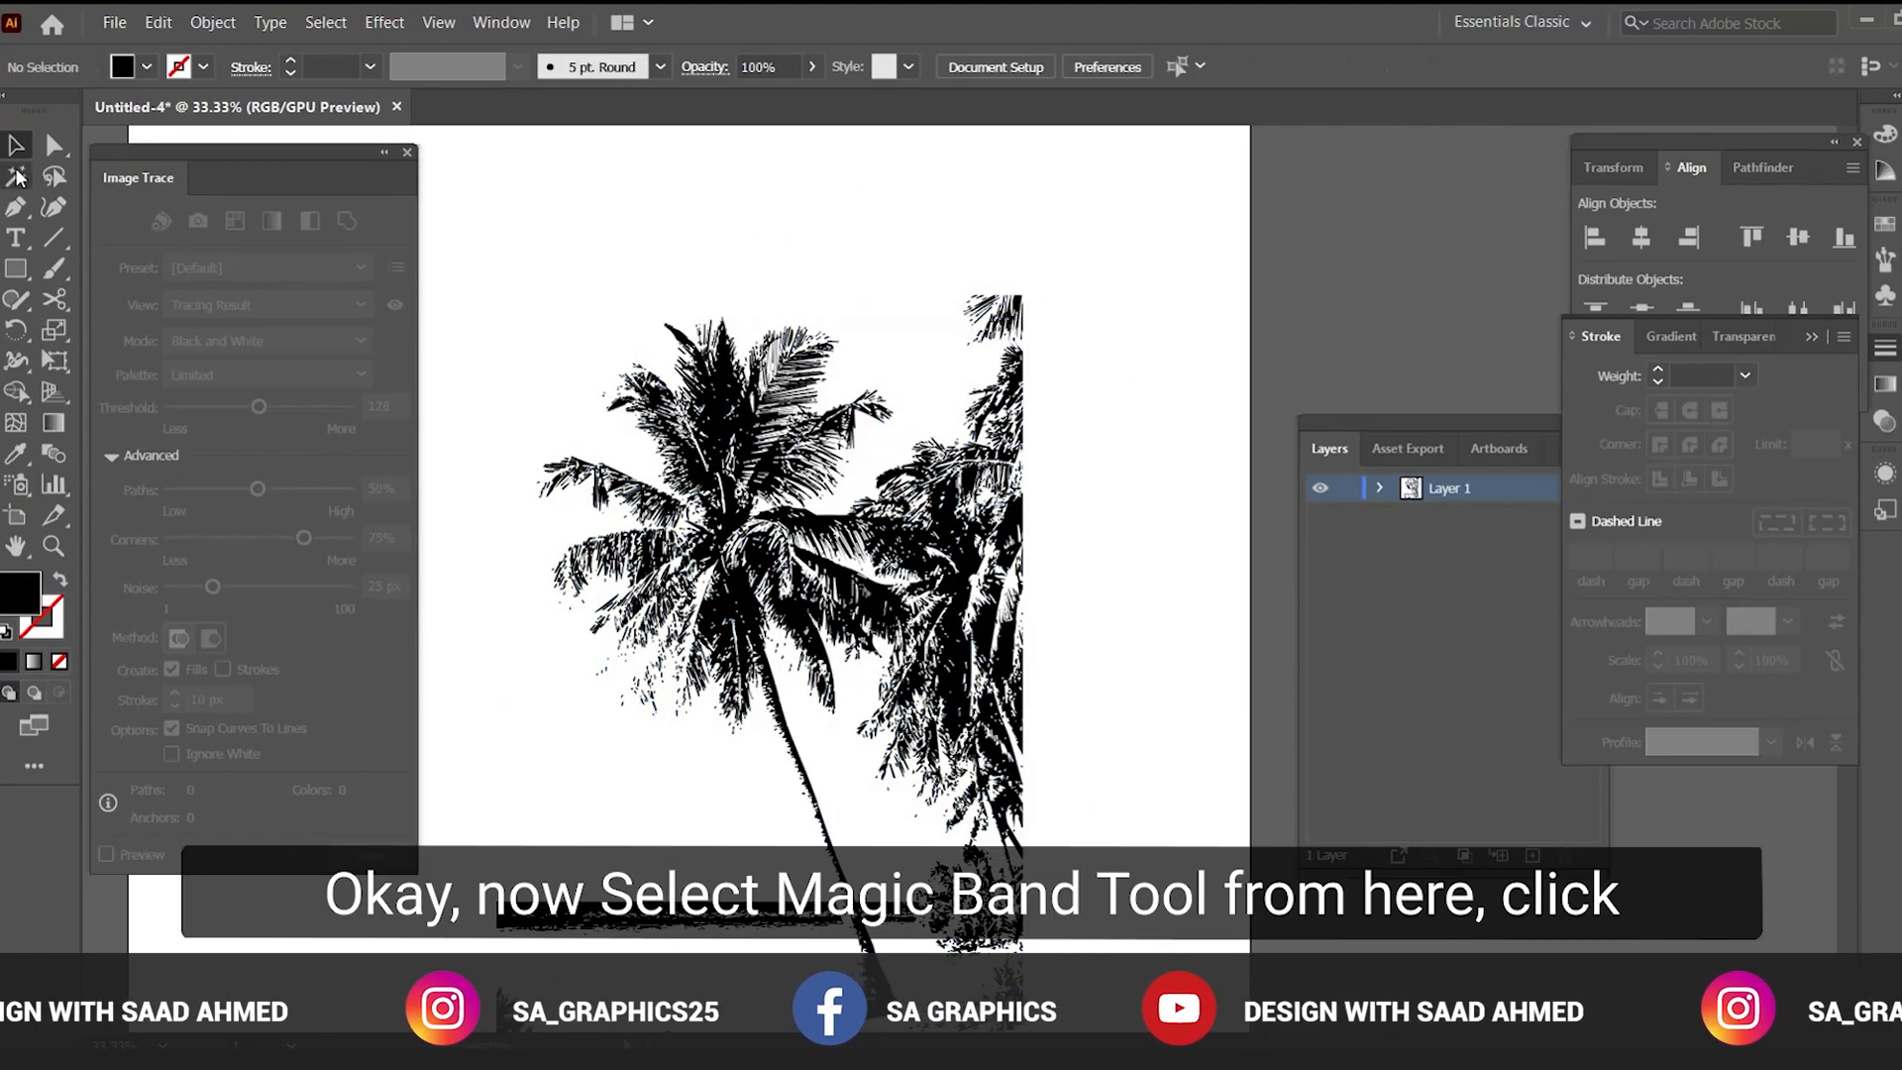
left_click(16, 177)
left_click(596, 352)
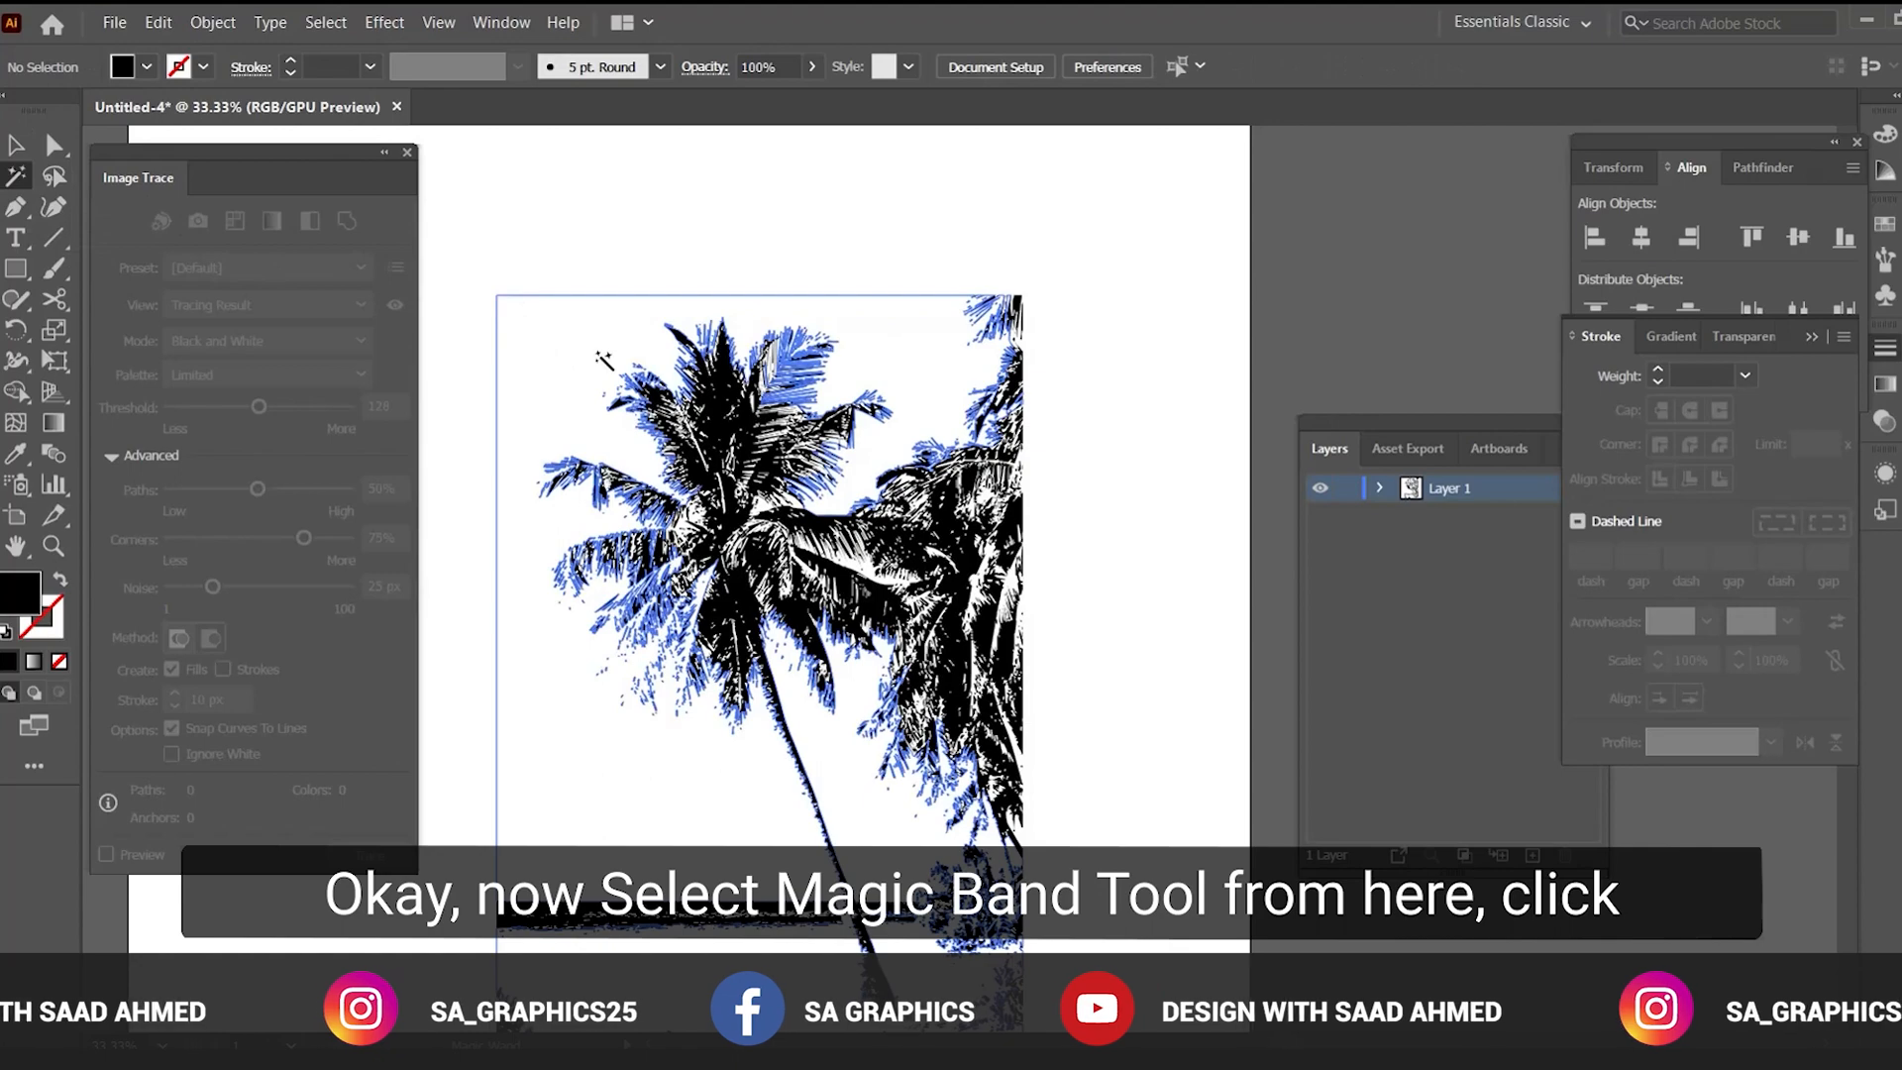
left_click(597, 332)
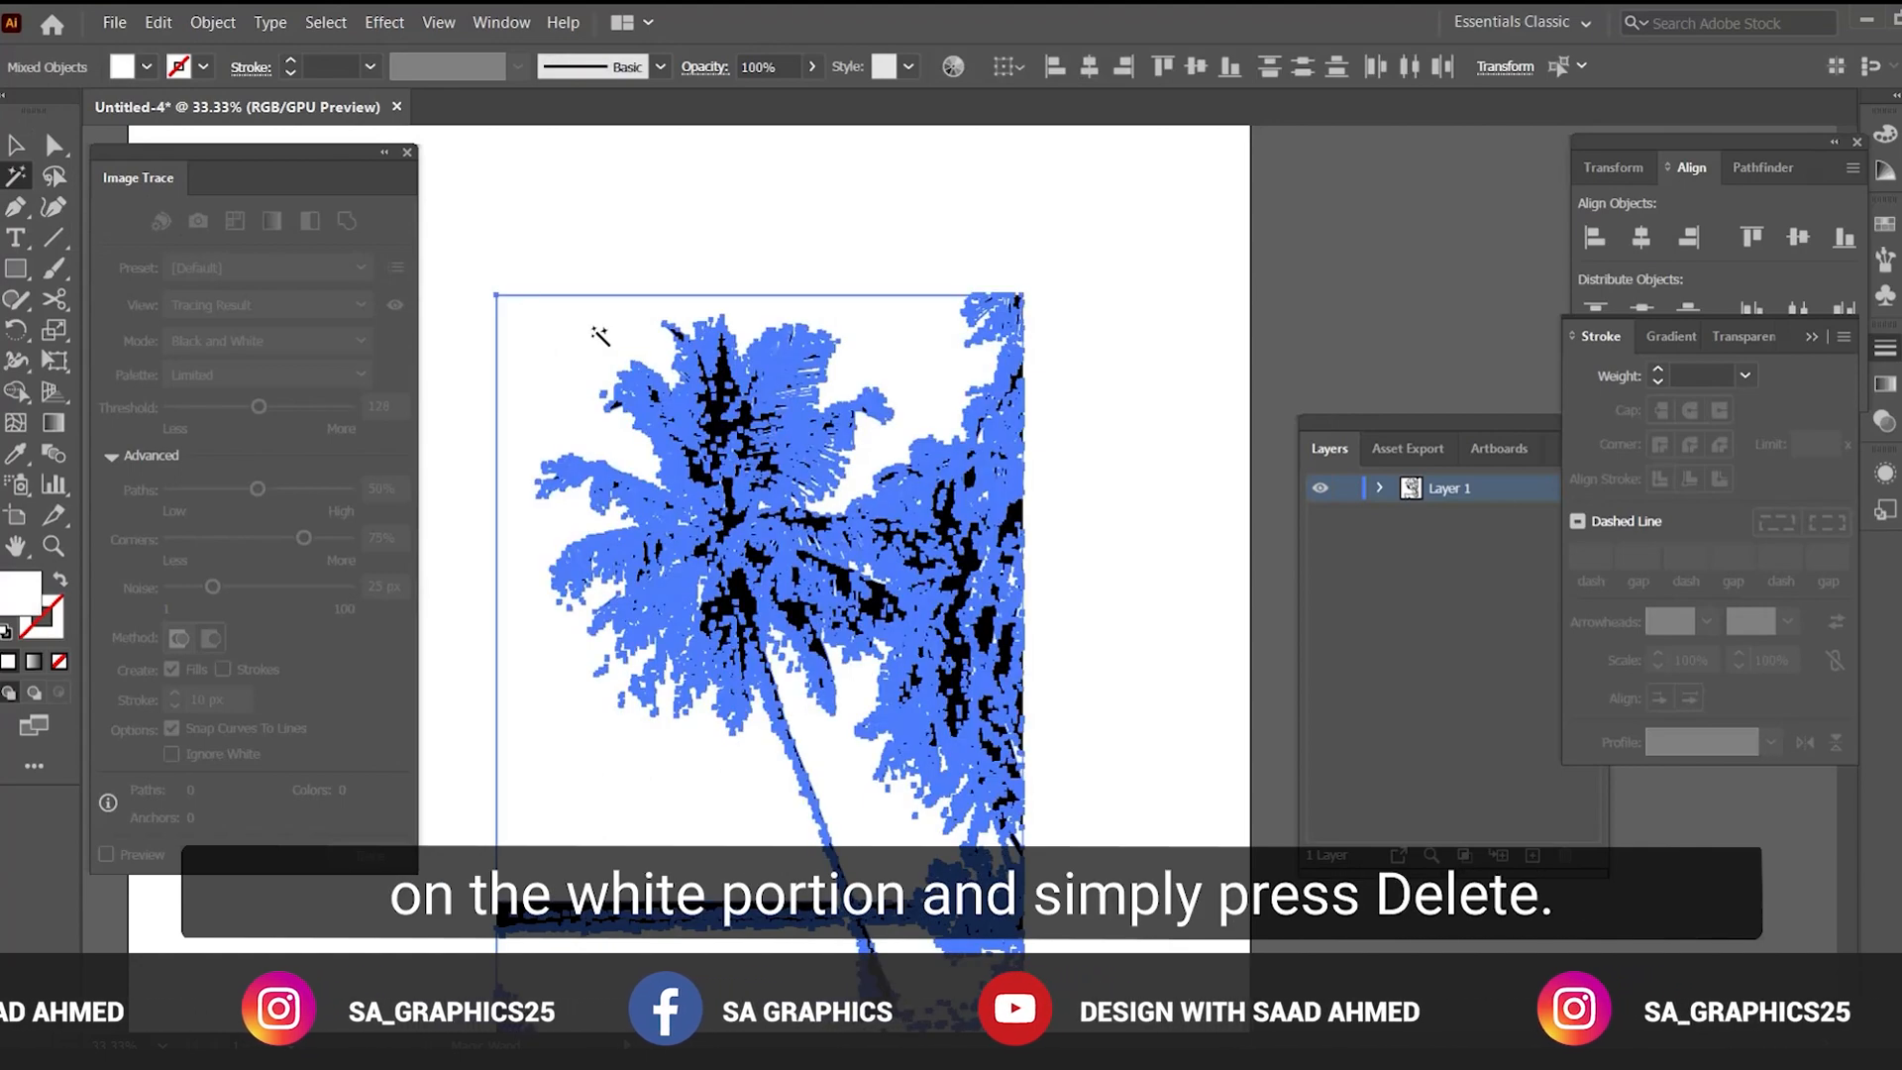
key("Delete")
Group all remaining black palm shapes and scale the group up on the artboard
key("v")
scroll(1054, 282, "down", 1)
left_click_drag(1097, 881, 582, 236)
key("ctrl+g")
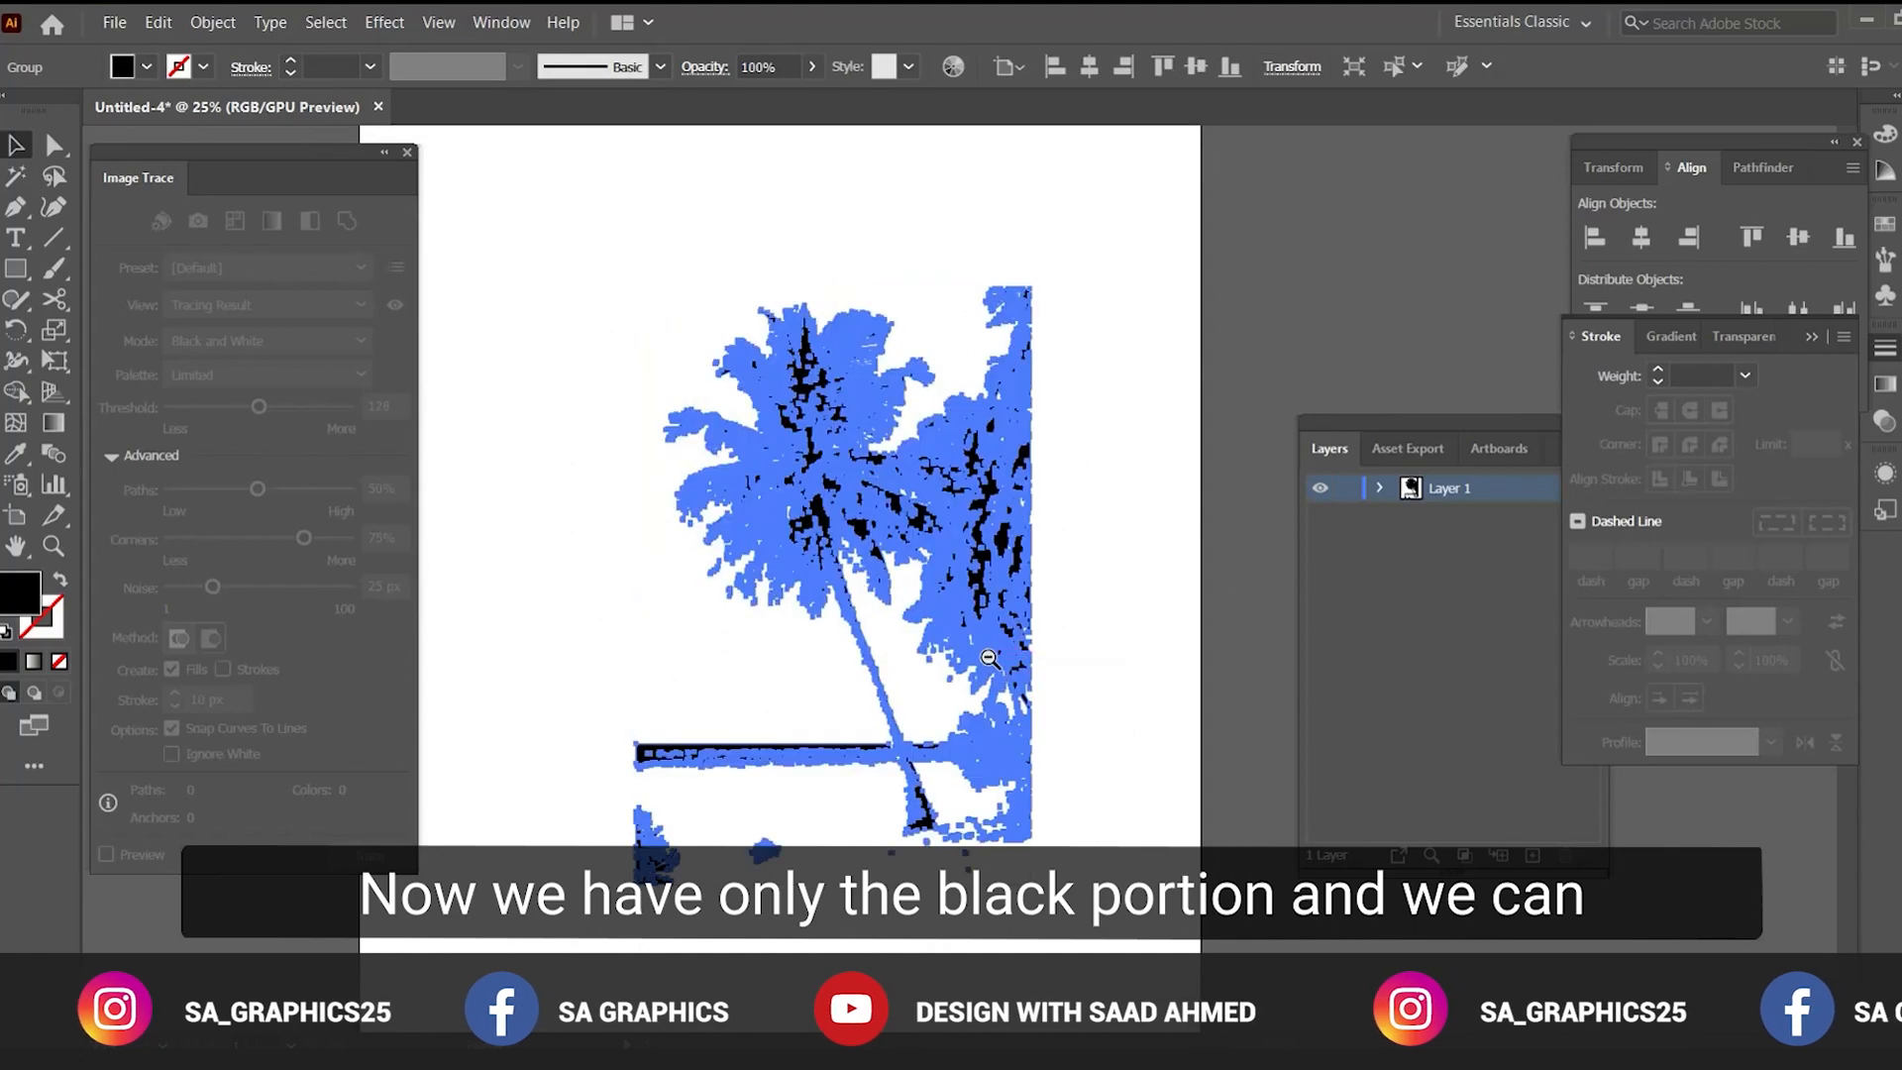
scroll(891, 416, "down", 1)
left_click_drag(971, 709, 1009, 764)
Try an orange swatch as the palm group's fill, undo the colour change and deselect the artwork
left_click(147, 67)
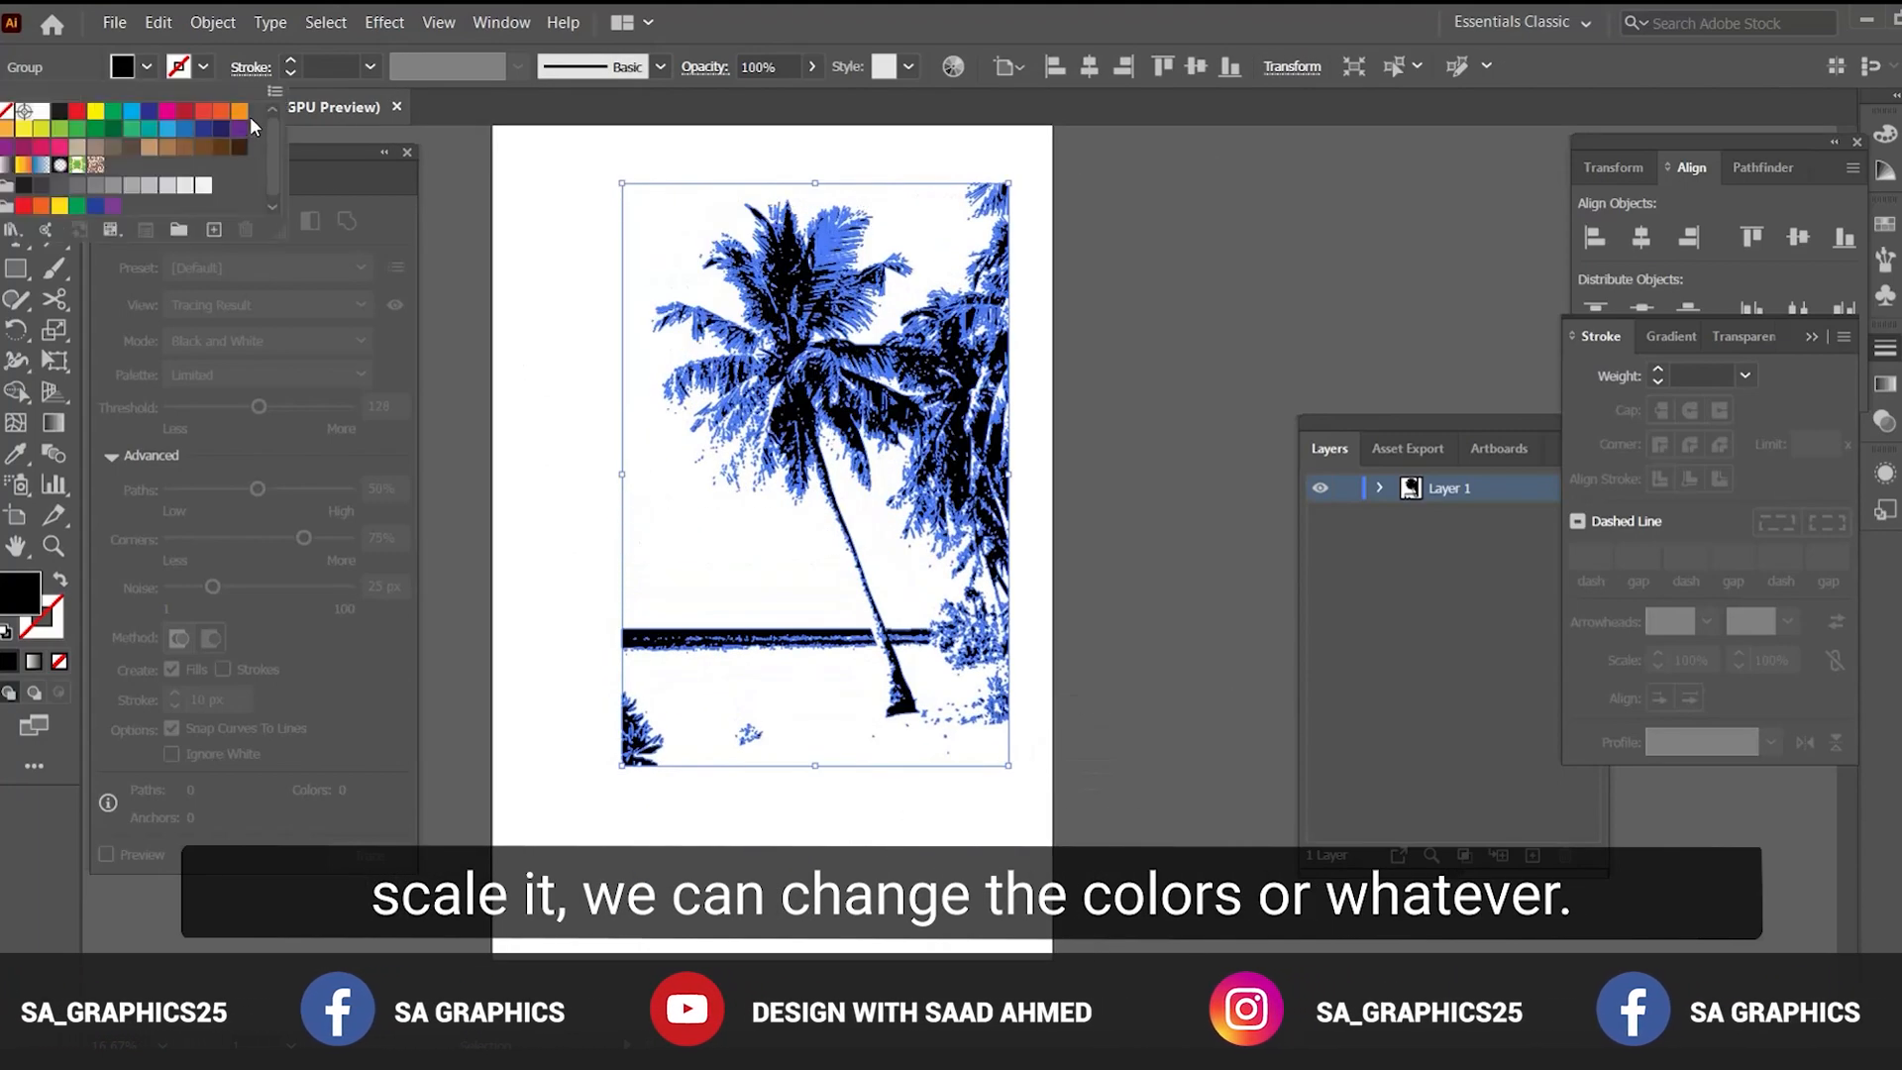
left_click(238, 114)
left_click(1103, 367)
key("ctrl+z")
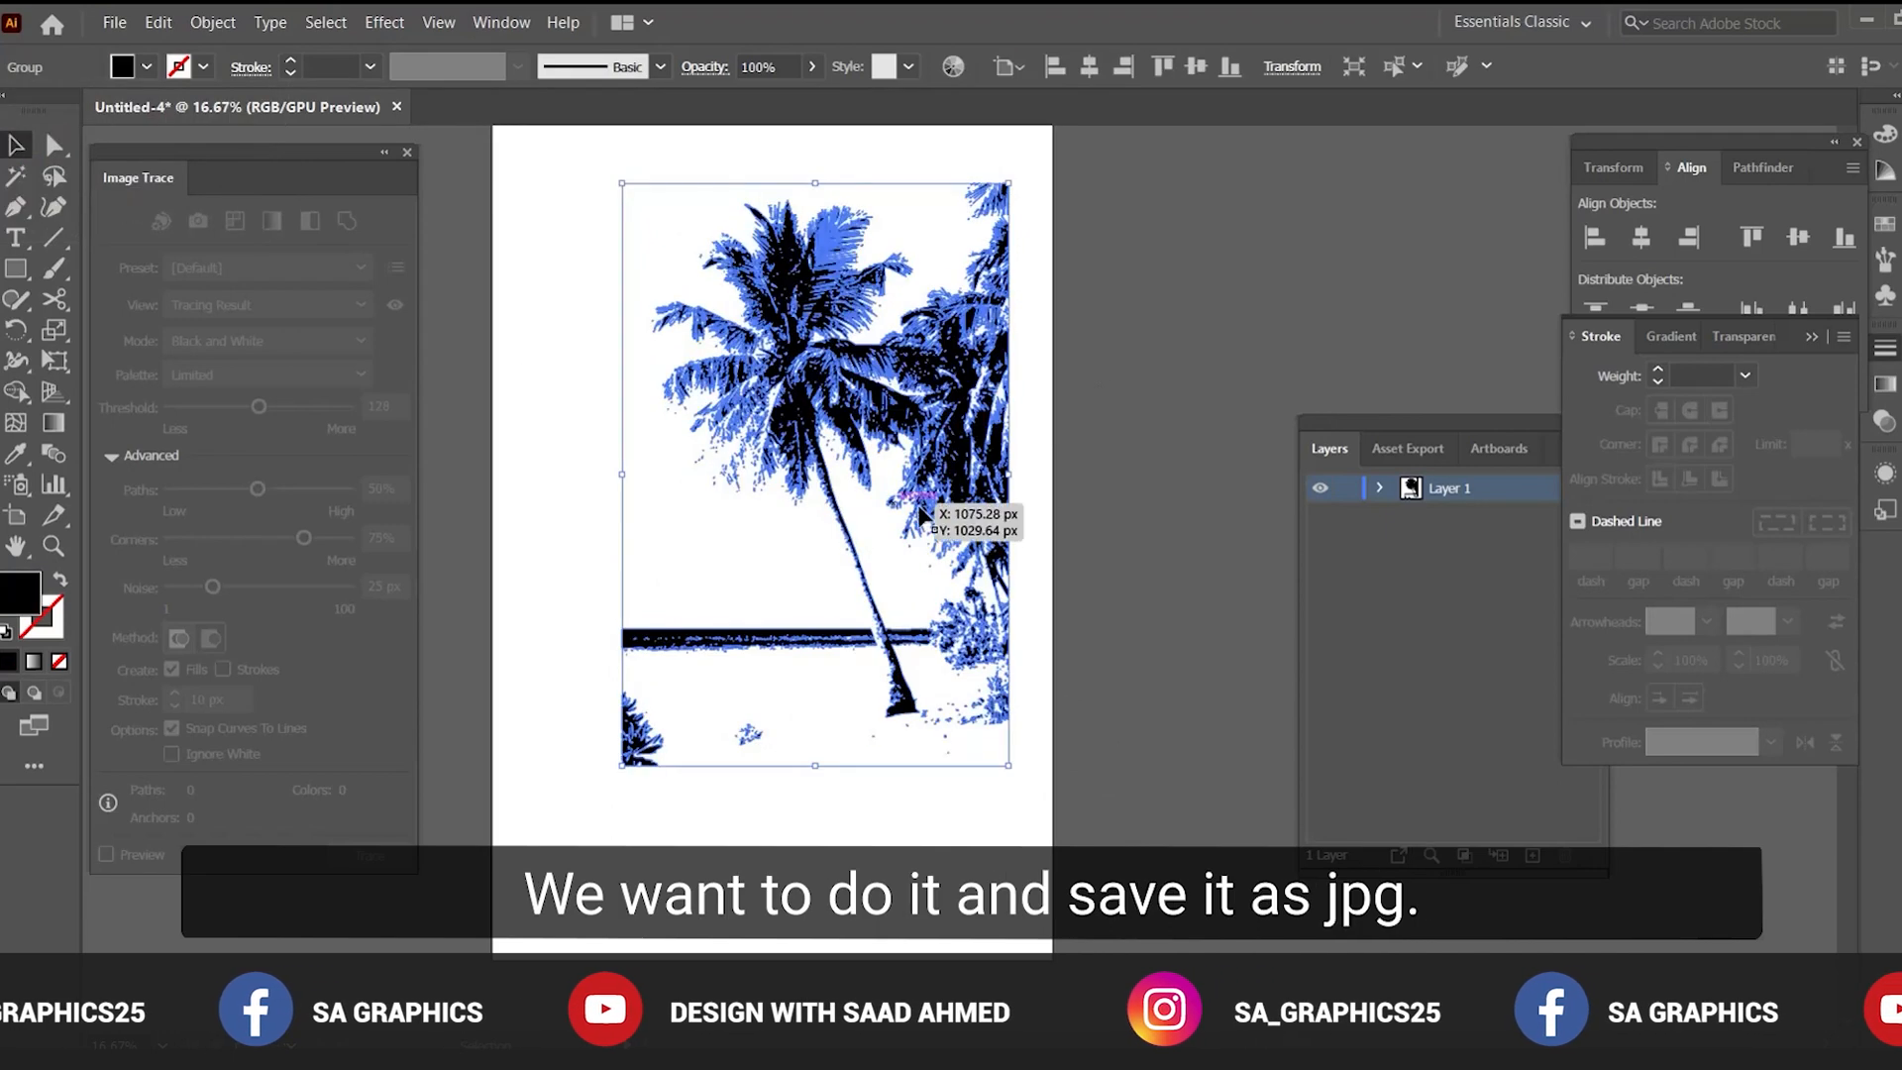
left_click(1158, 455)
left_click_drag(1159, 455, 1100, 486)
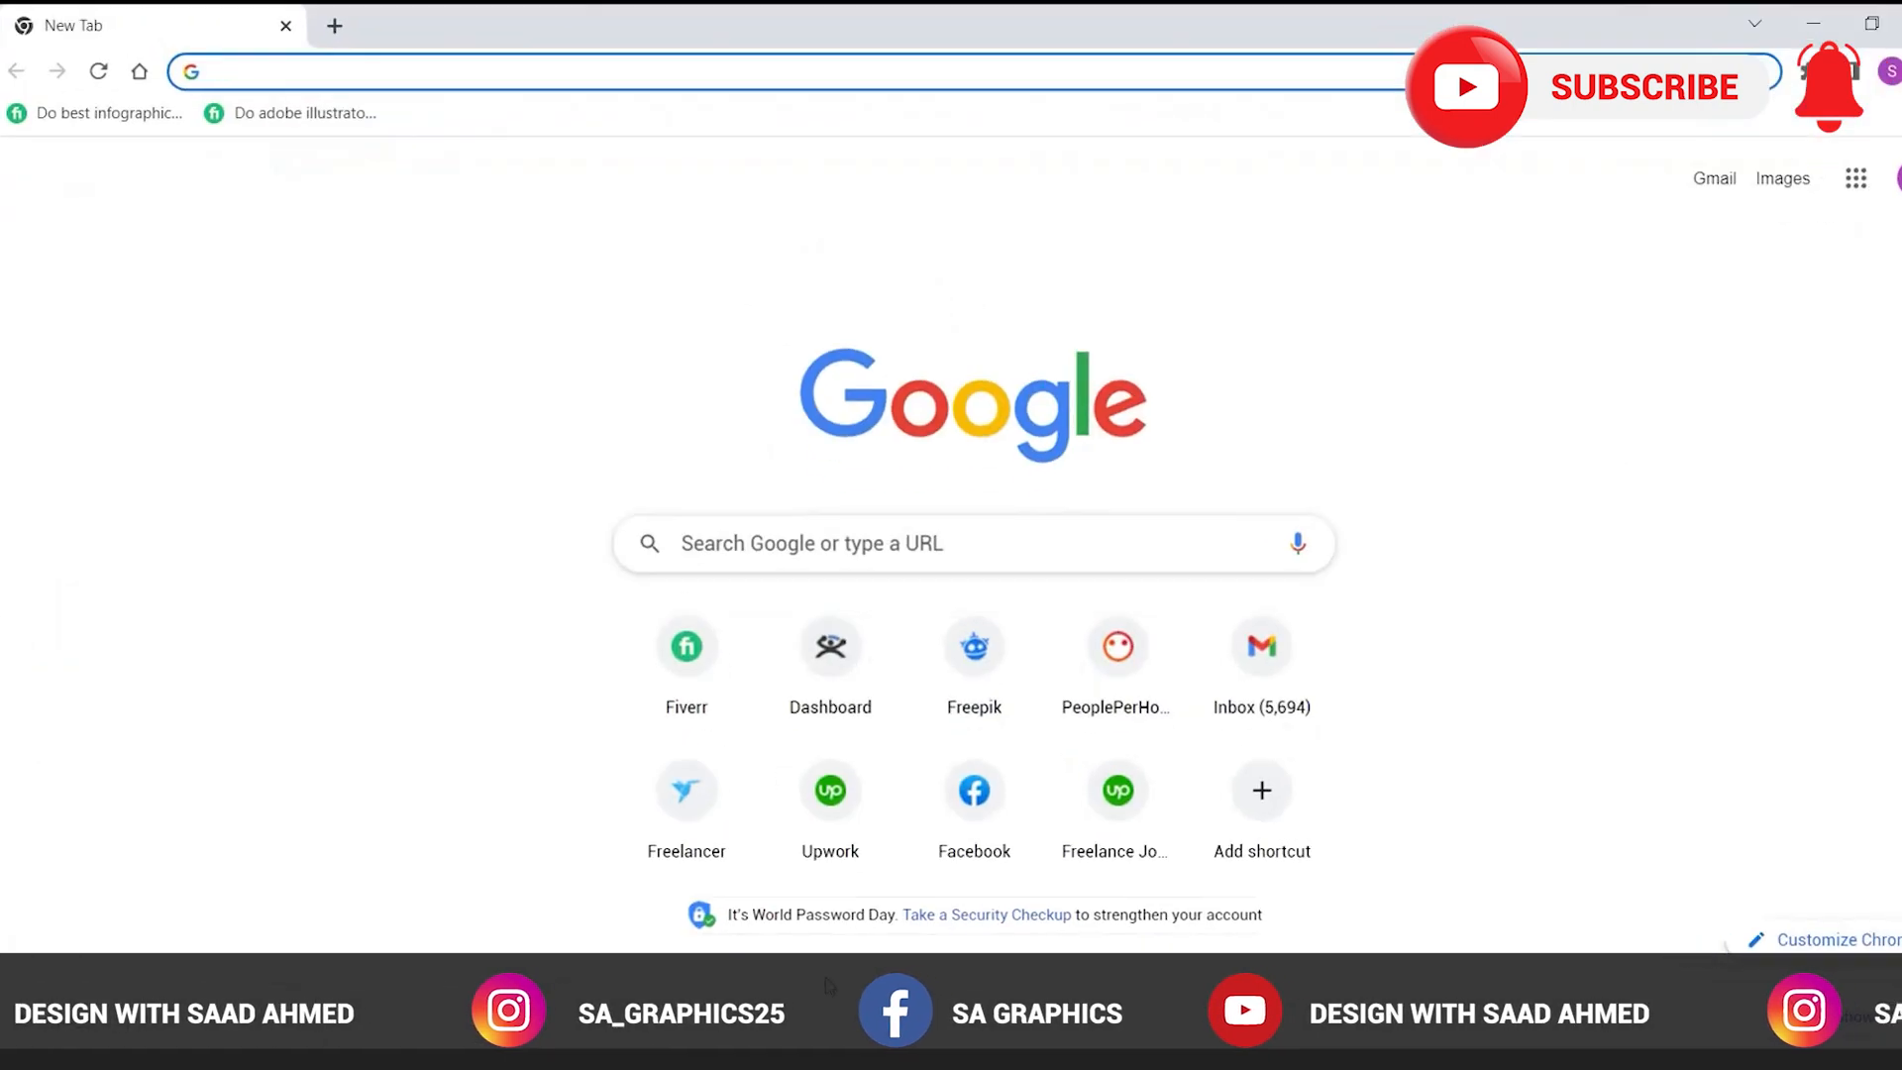
Open the Fiverr website in the Chrome browser
left_click(465, 61)
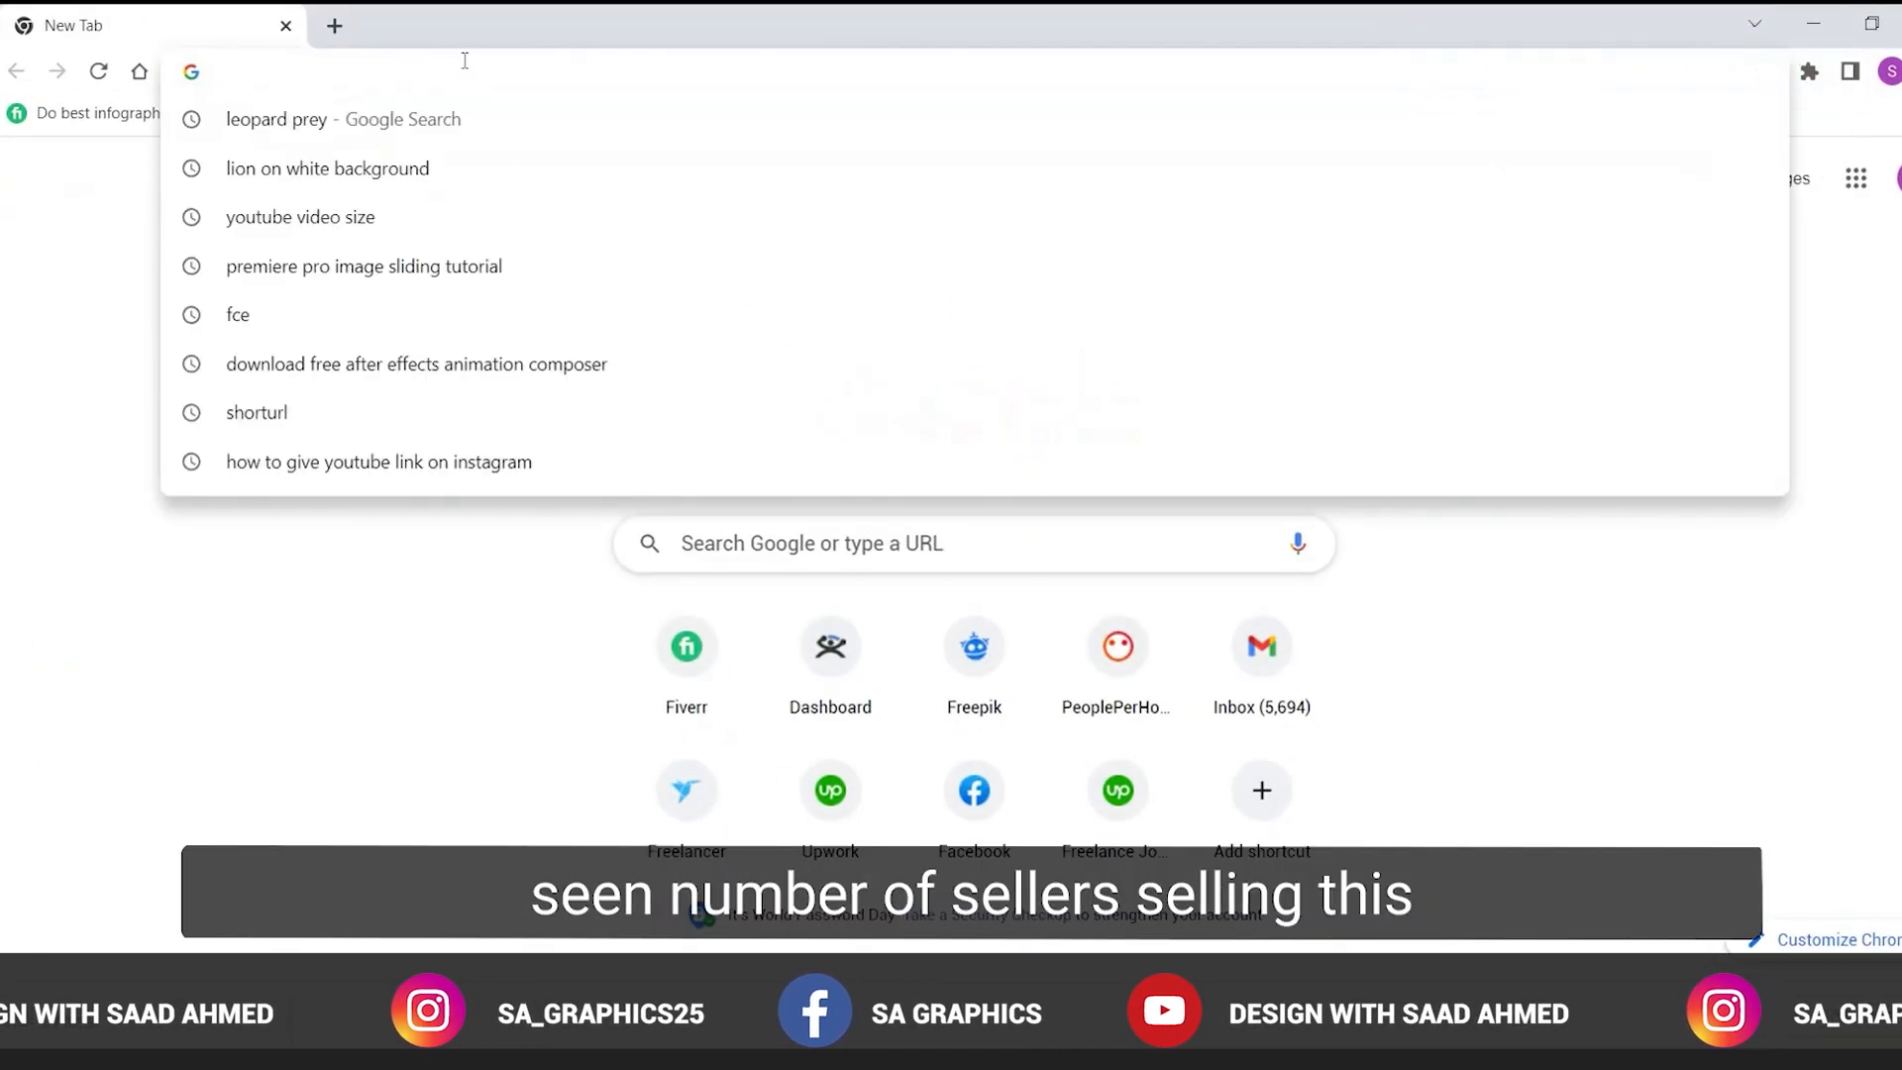
type("fiverr")
key("Return")
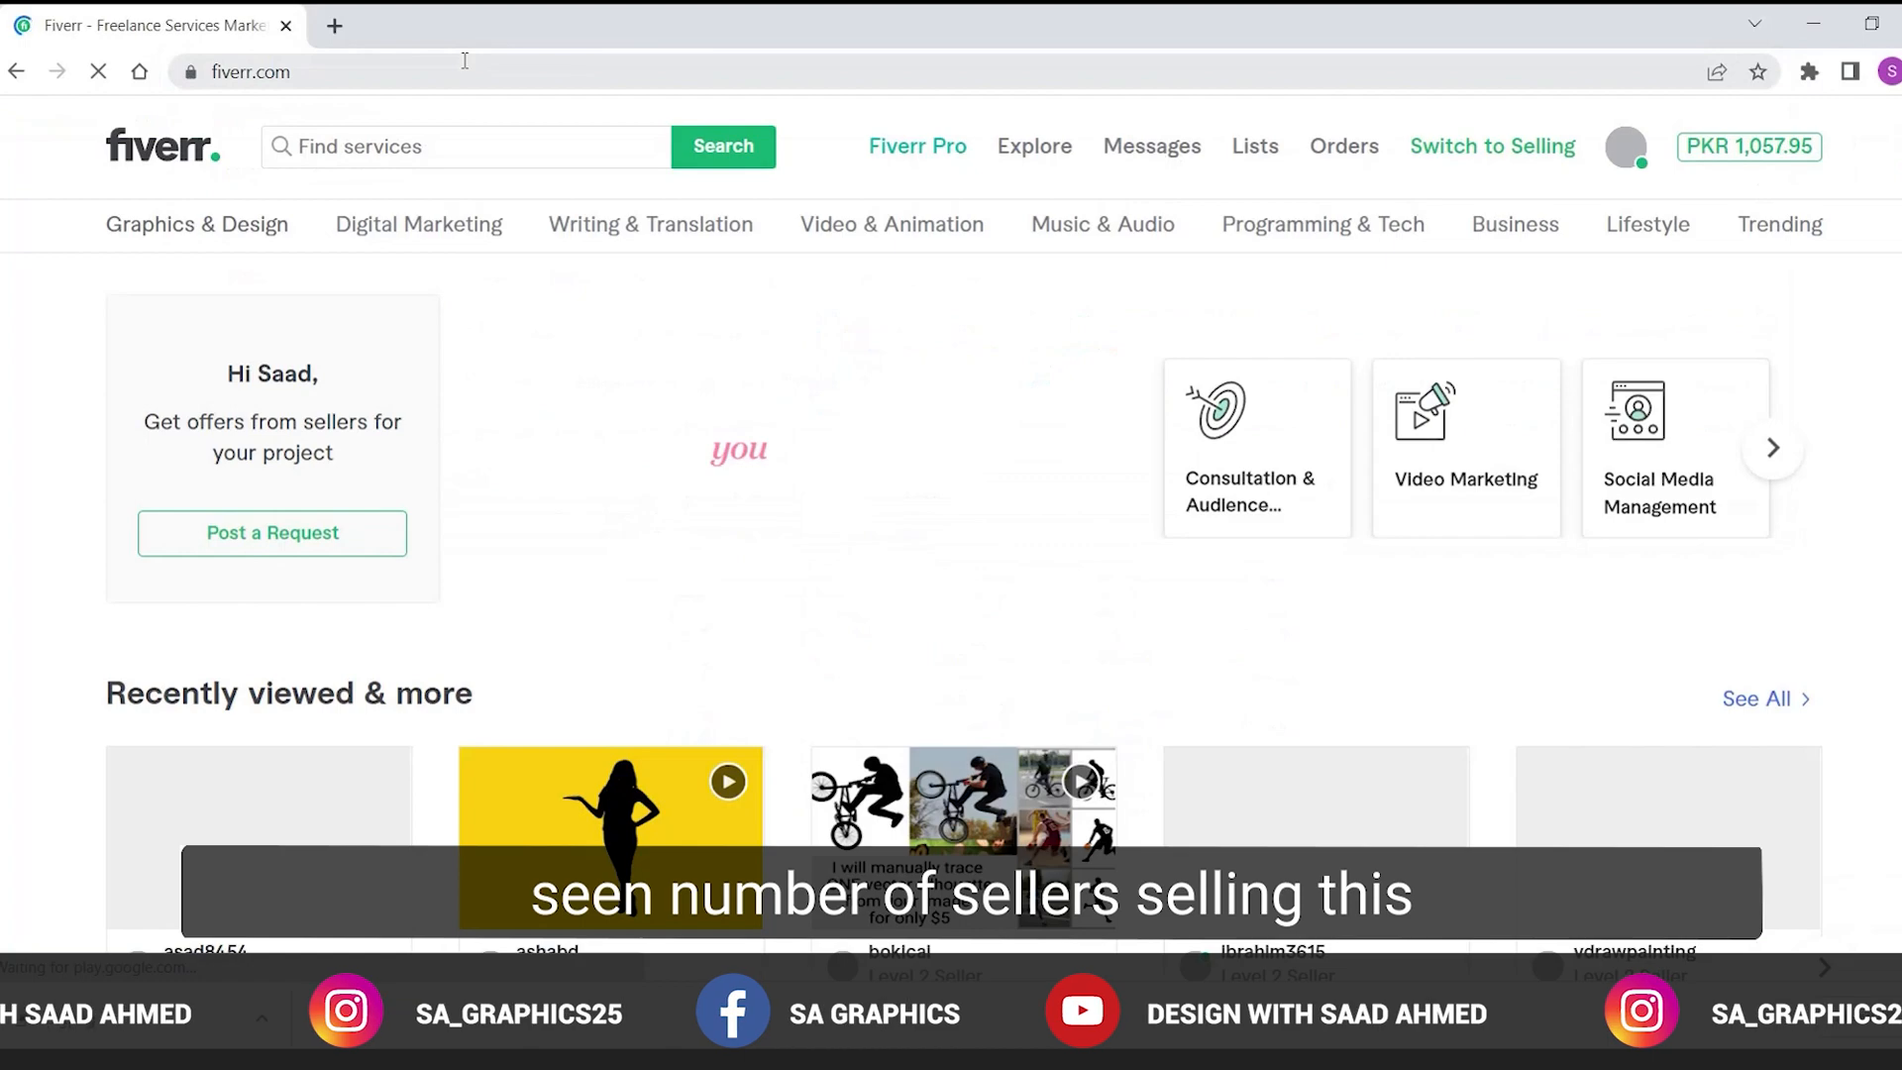
Search Fiverr's services for "silhouette"
scroll(423, 500, "down", 1)
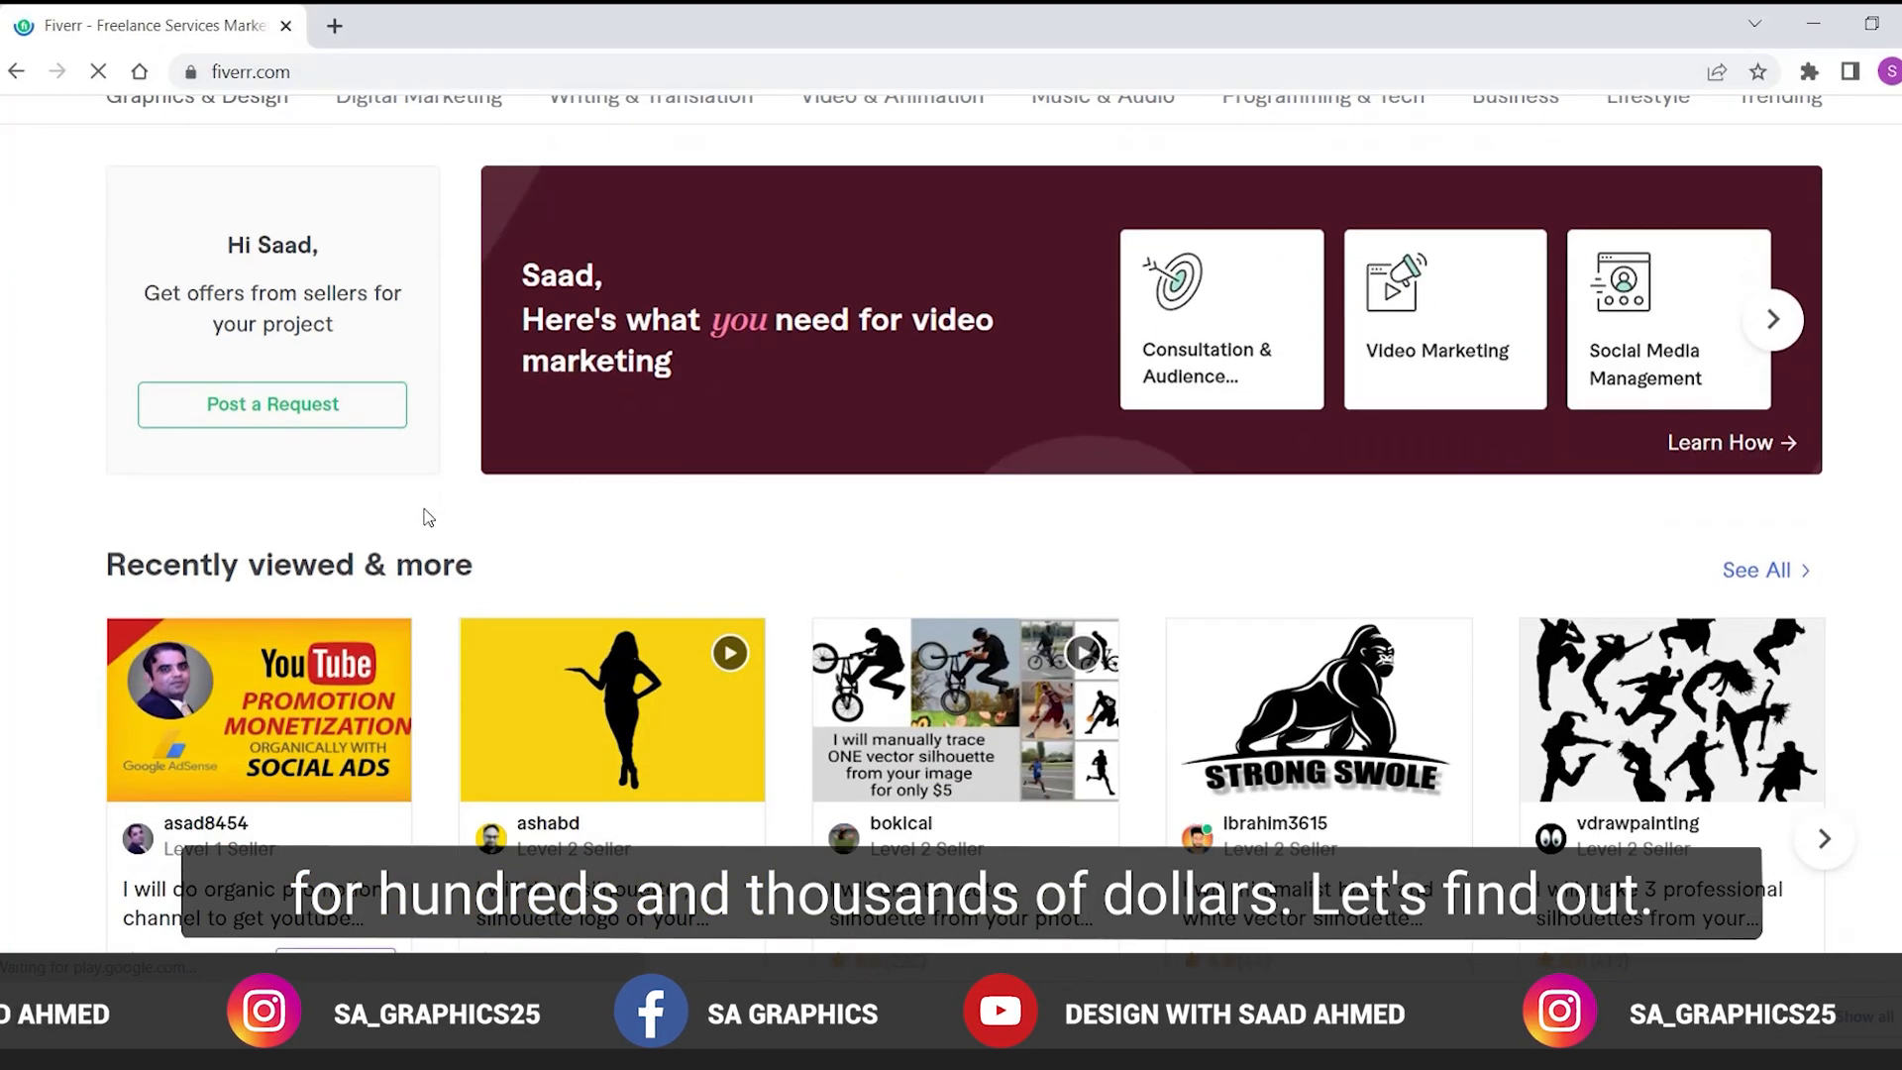
scroll(428, 517, "up", 1)
left_click(396, 146)
type("silhouette")
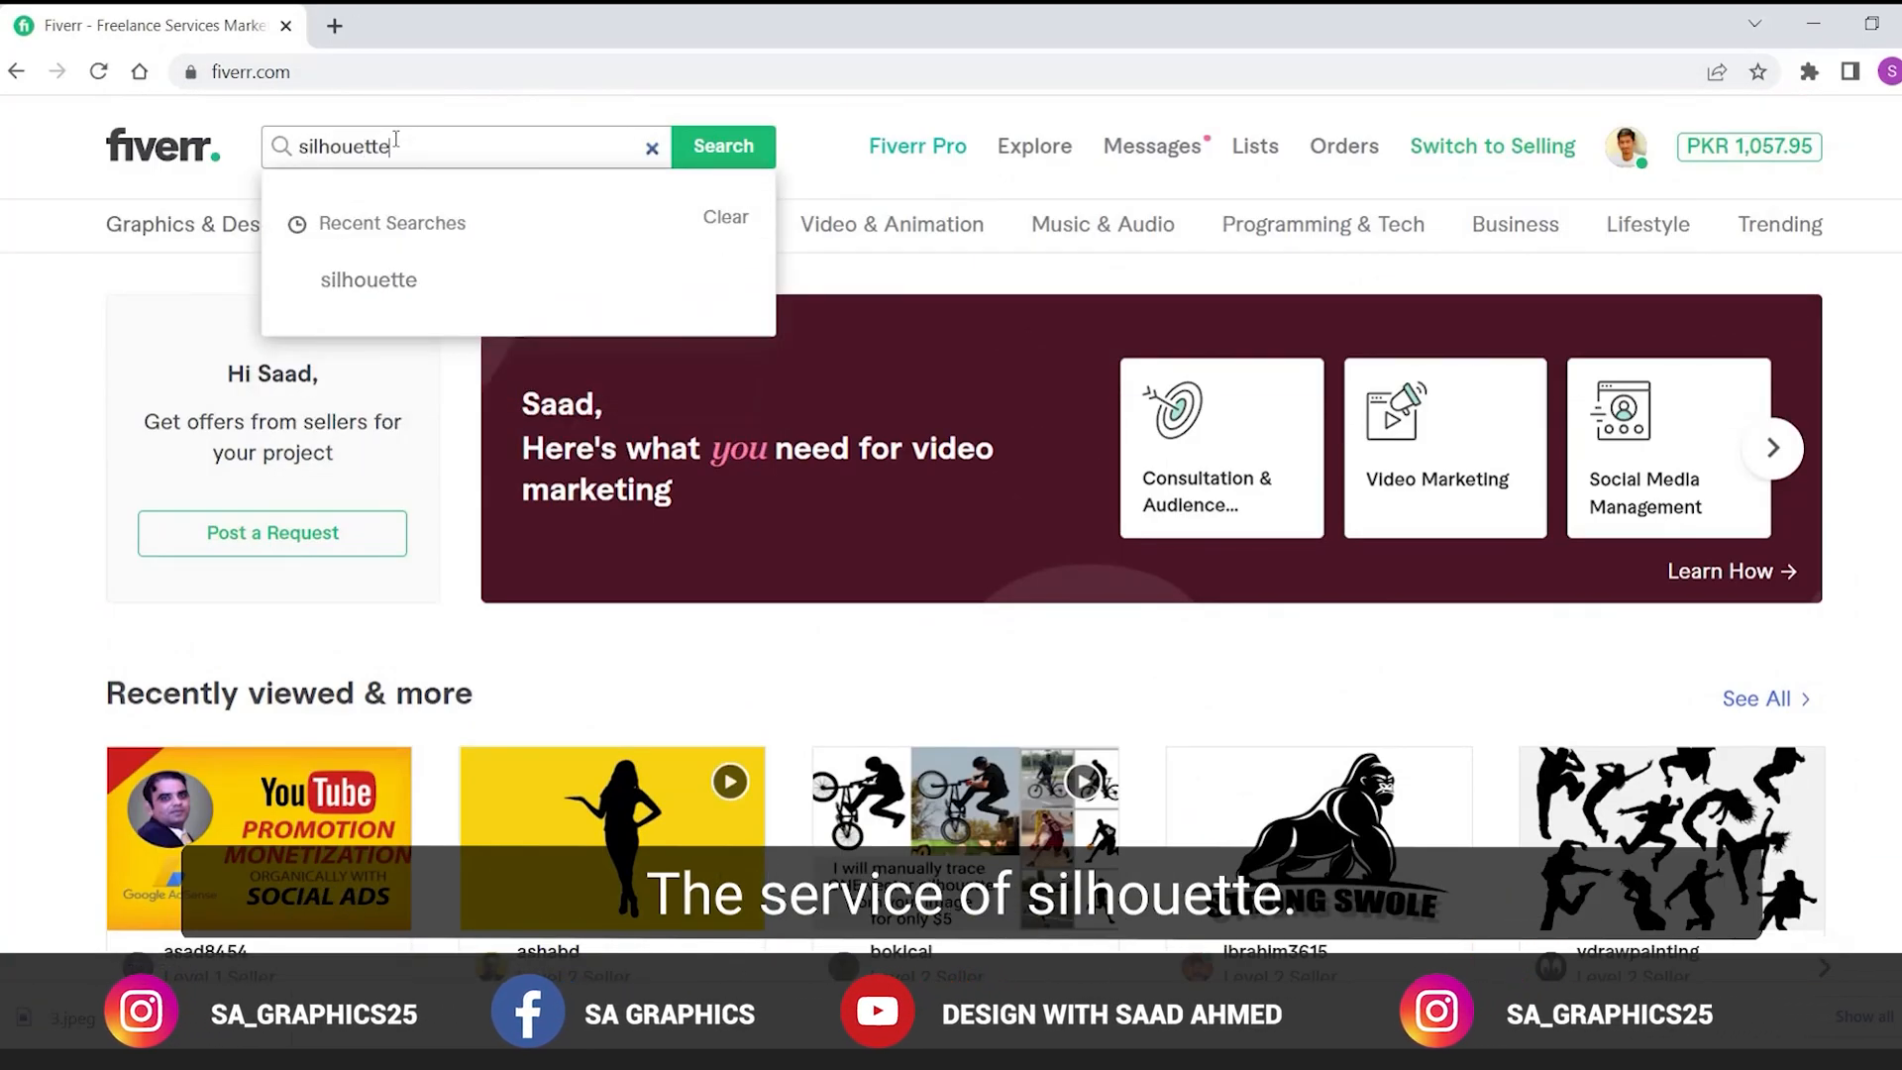
key("Return")
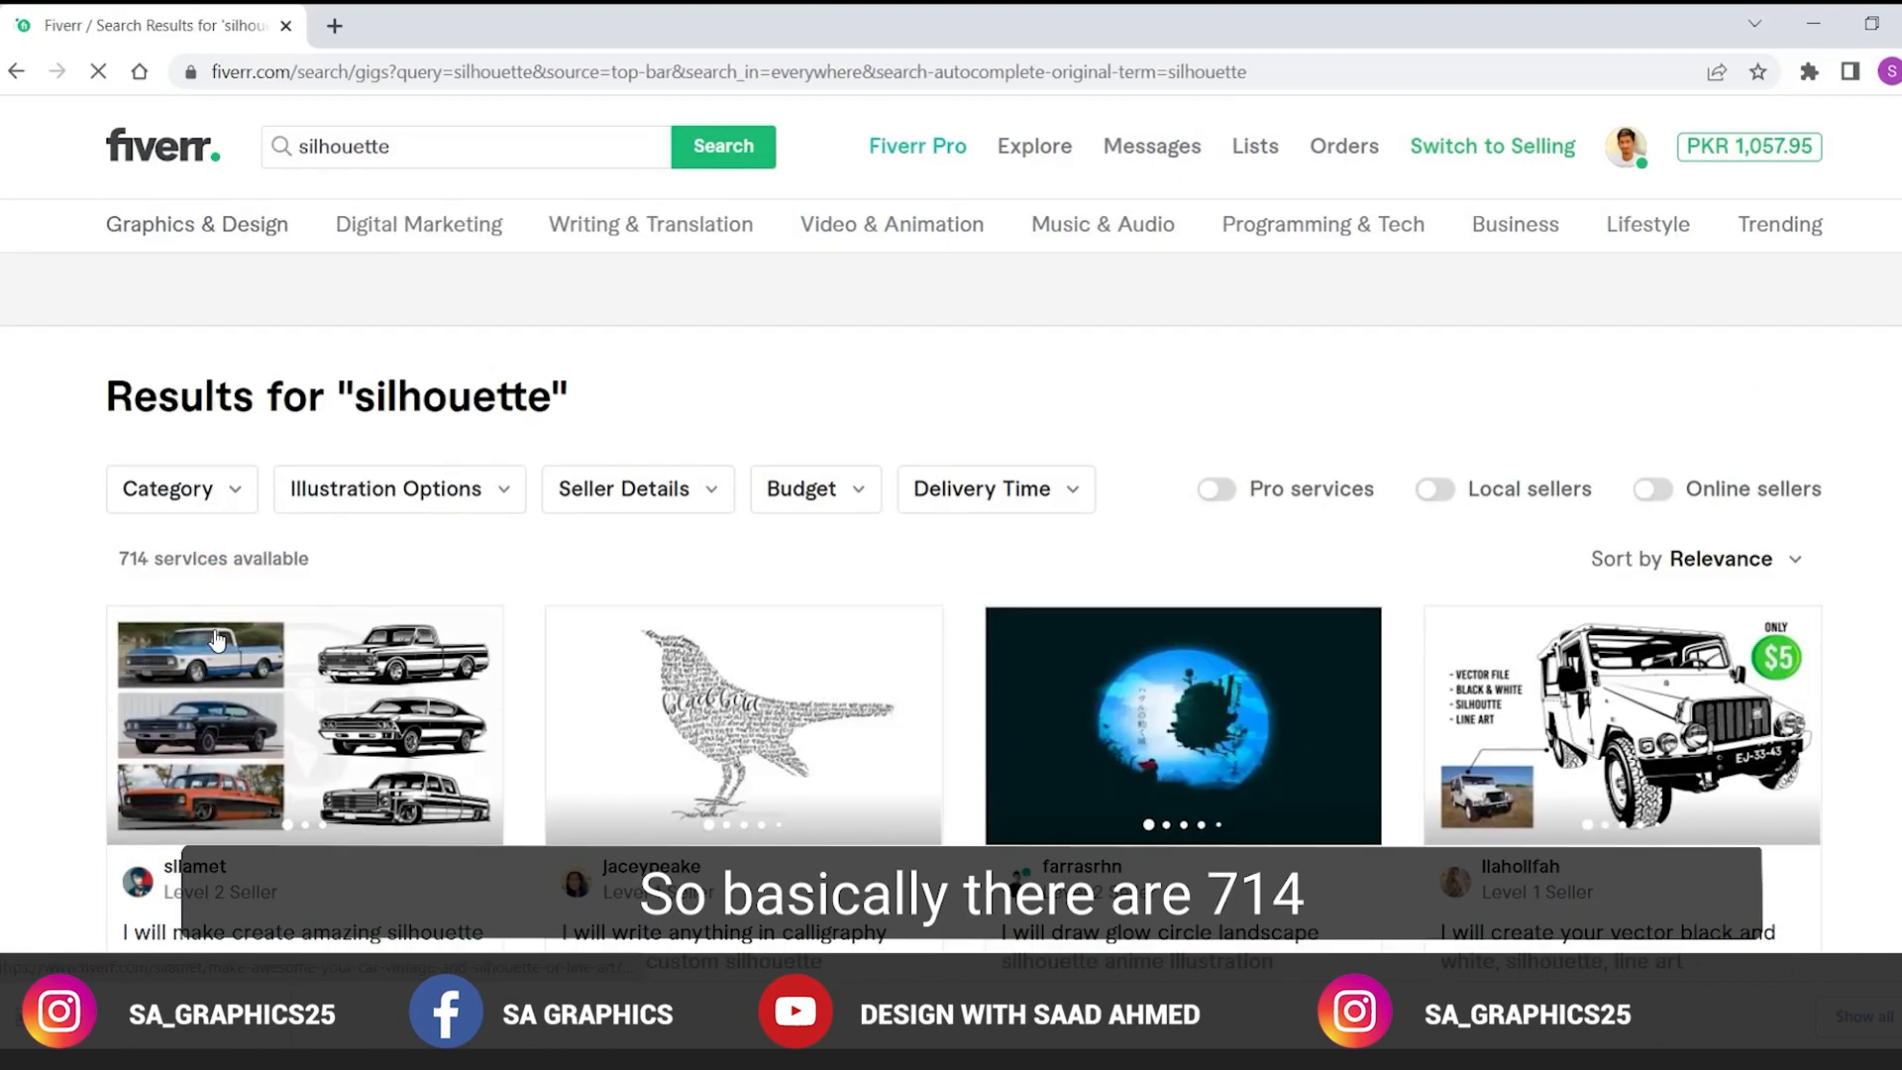
Examine the number of available services and the search term in the silhouette results heading
left_click_drag(114, 560, 305, 560)
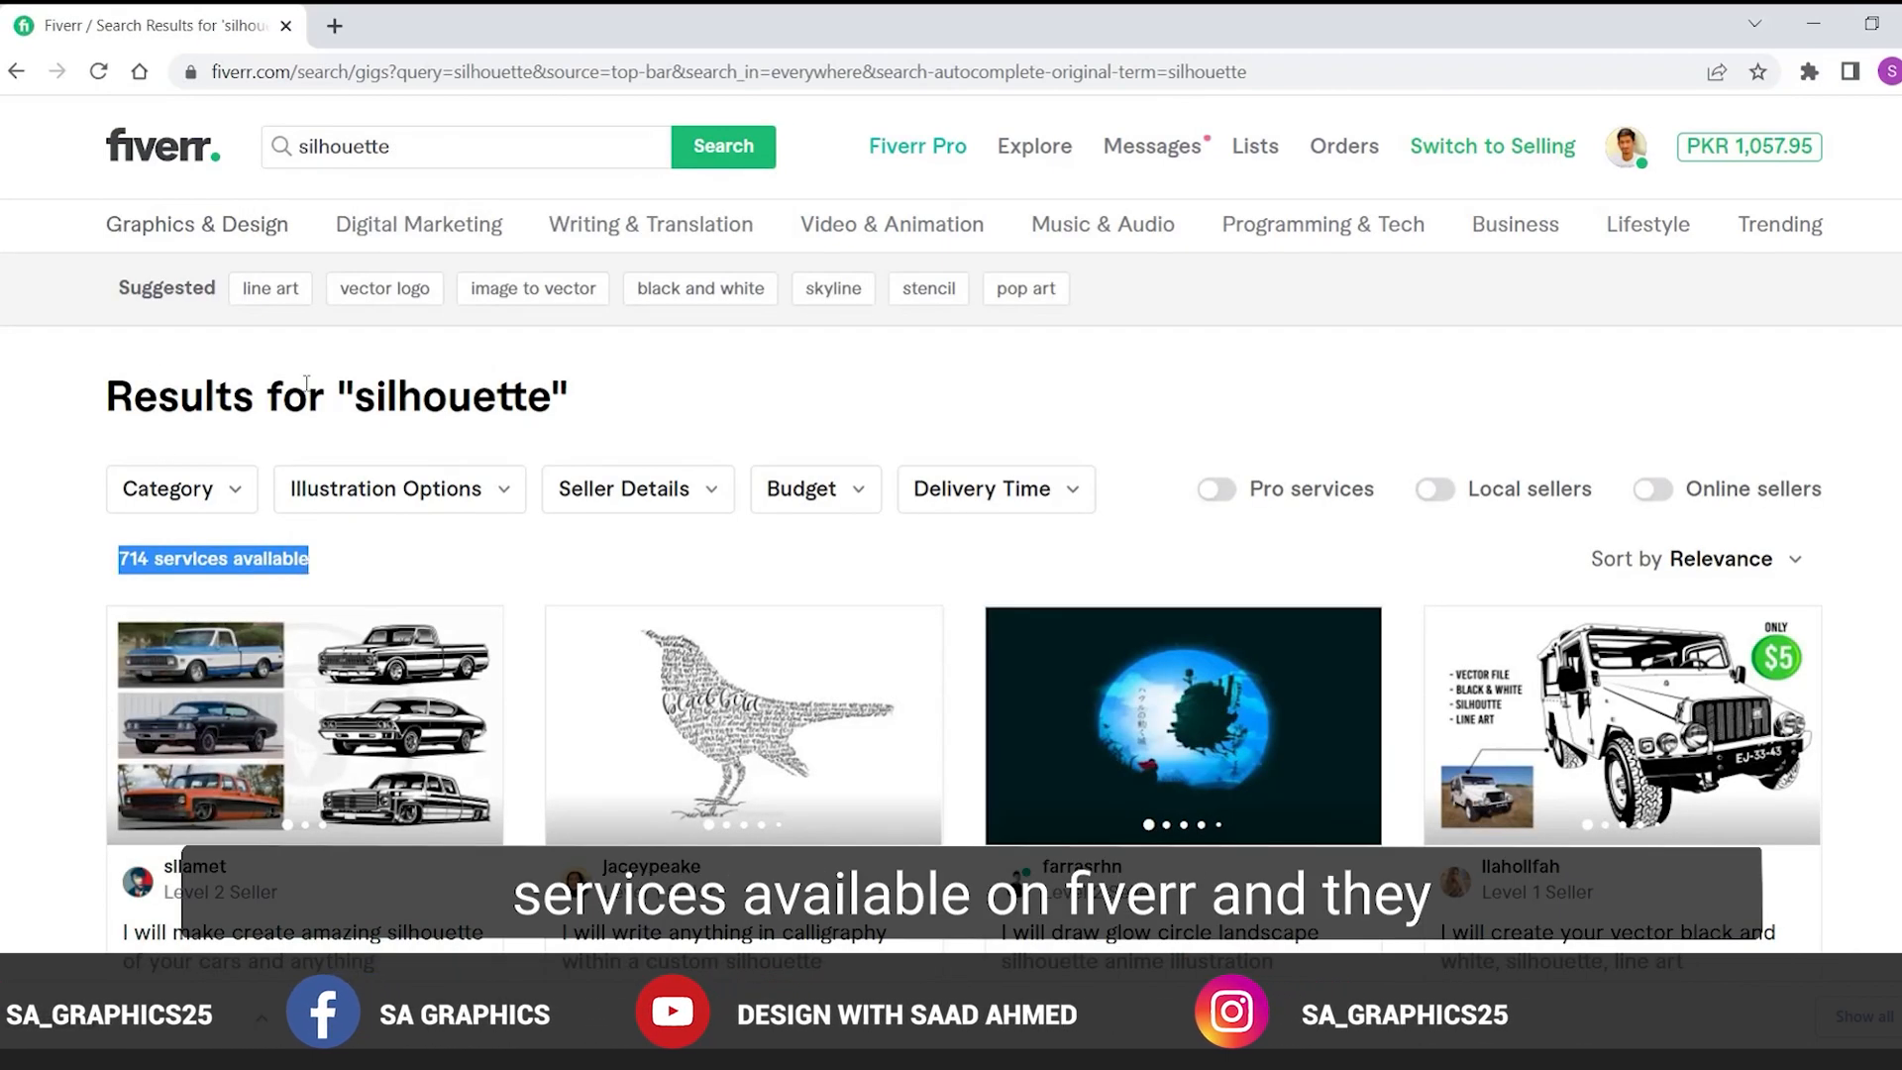
left_click_drag(357, 409, 552, 409)
left_click(1207, 570)
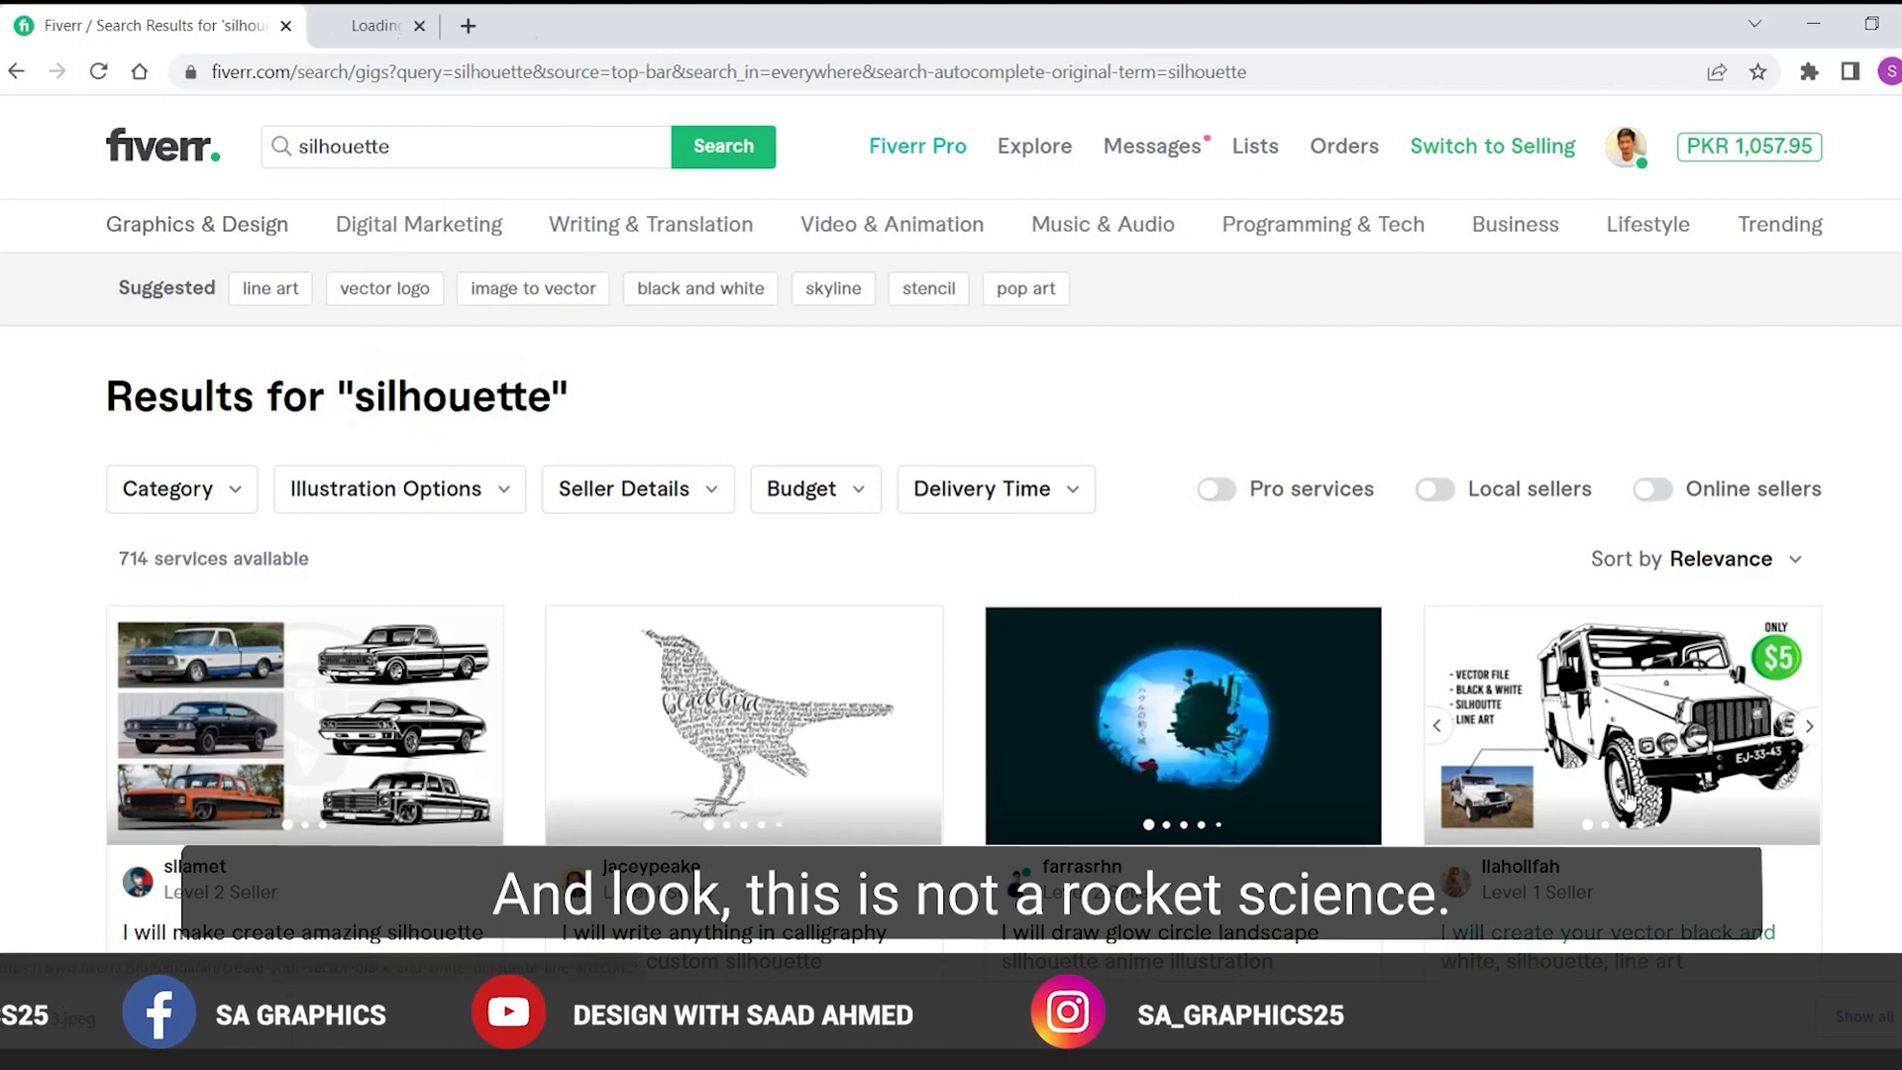
Open the gig for vector black and white, silhouette, line art and examine its rating, badge and sample image
scroll(1211, 634, "down", 2)
left_click(437, 23)
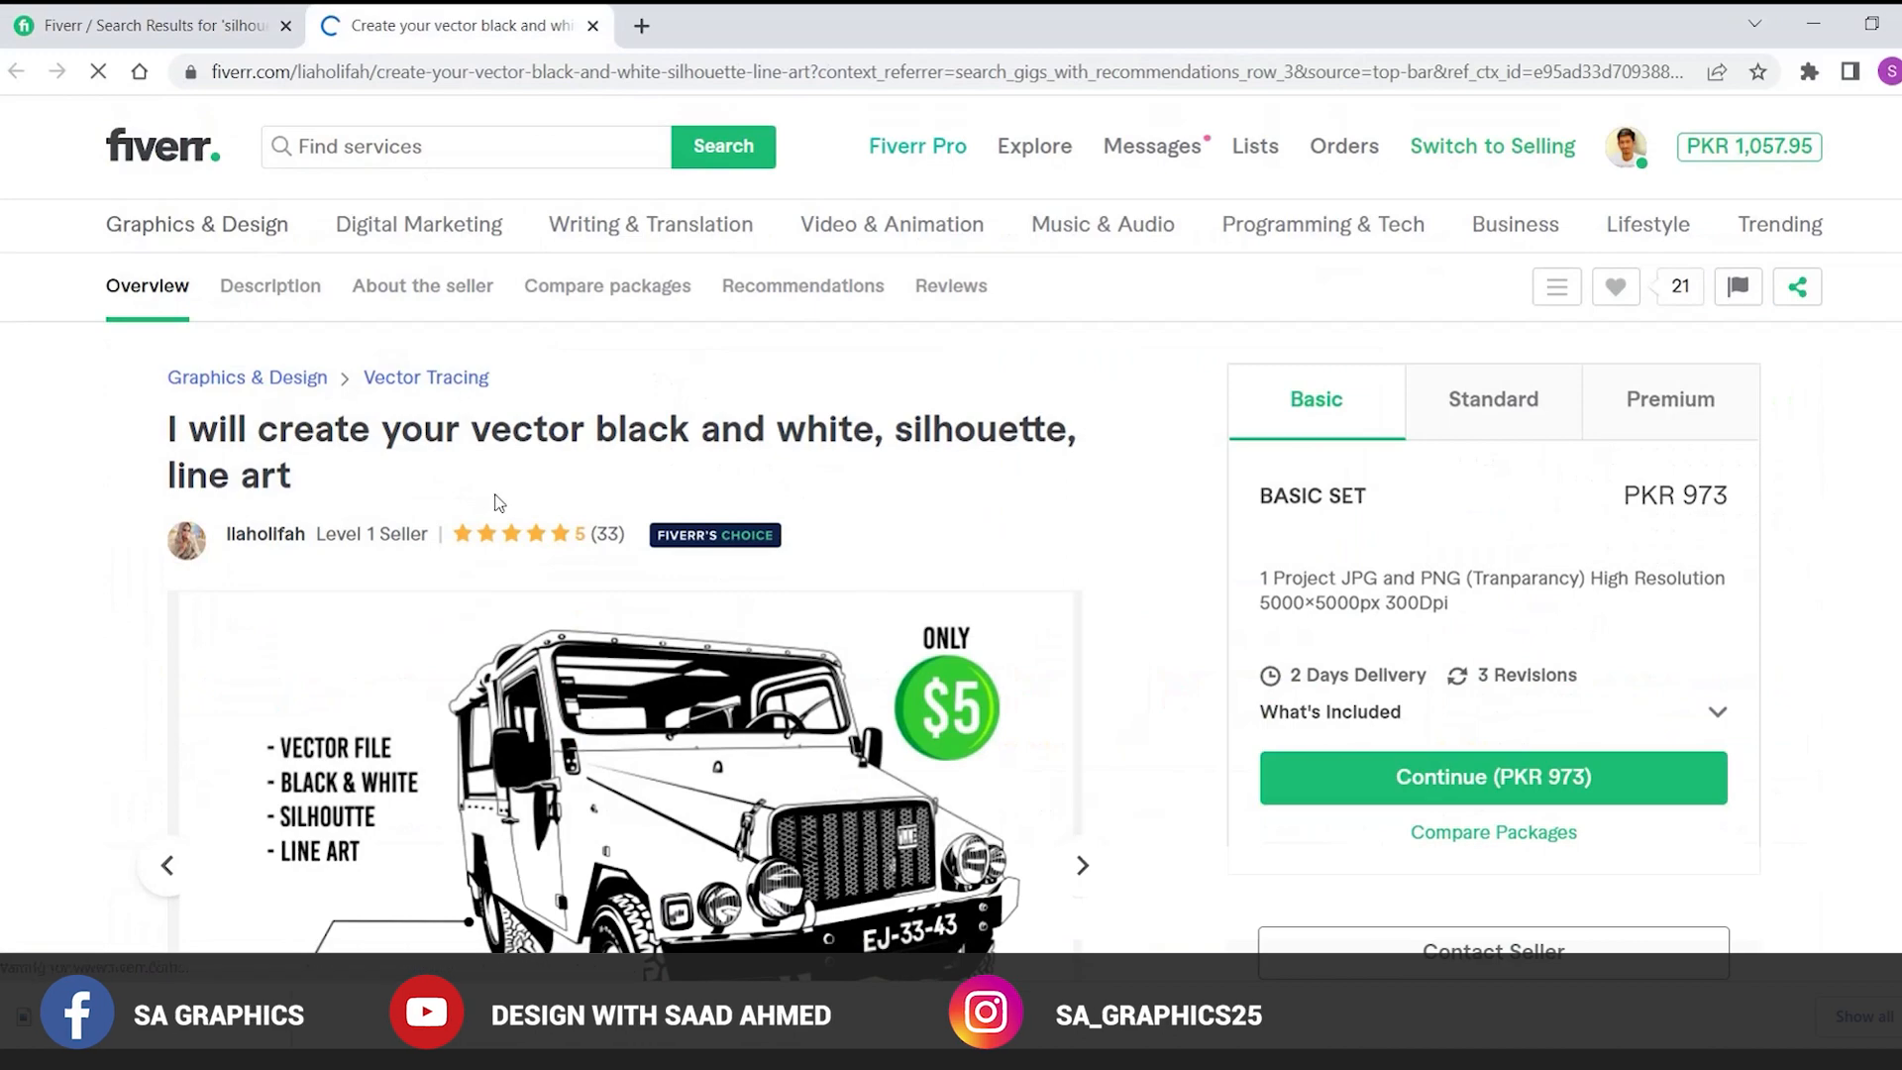
scroll(498, 502, "down", 2)
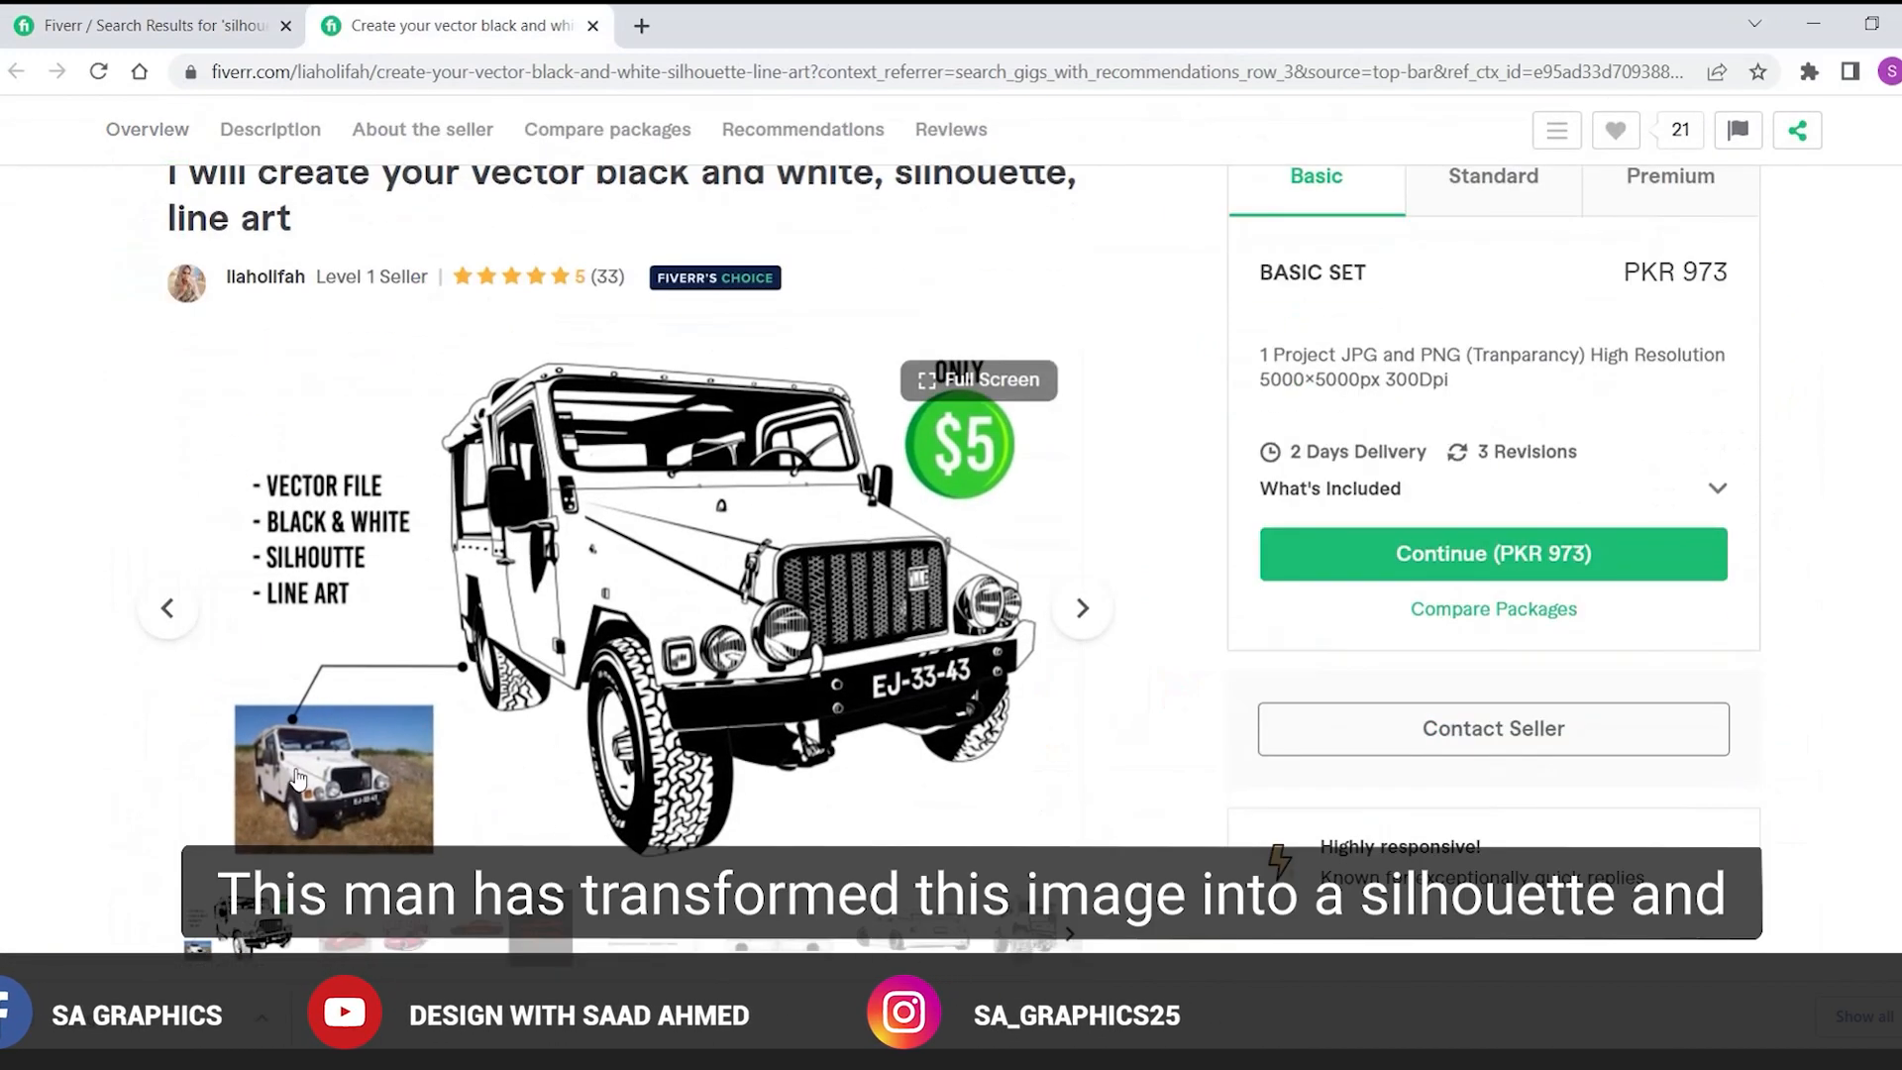
scroll(719, 515, "up", 2)
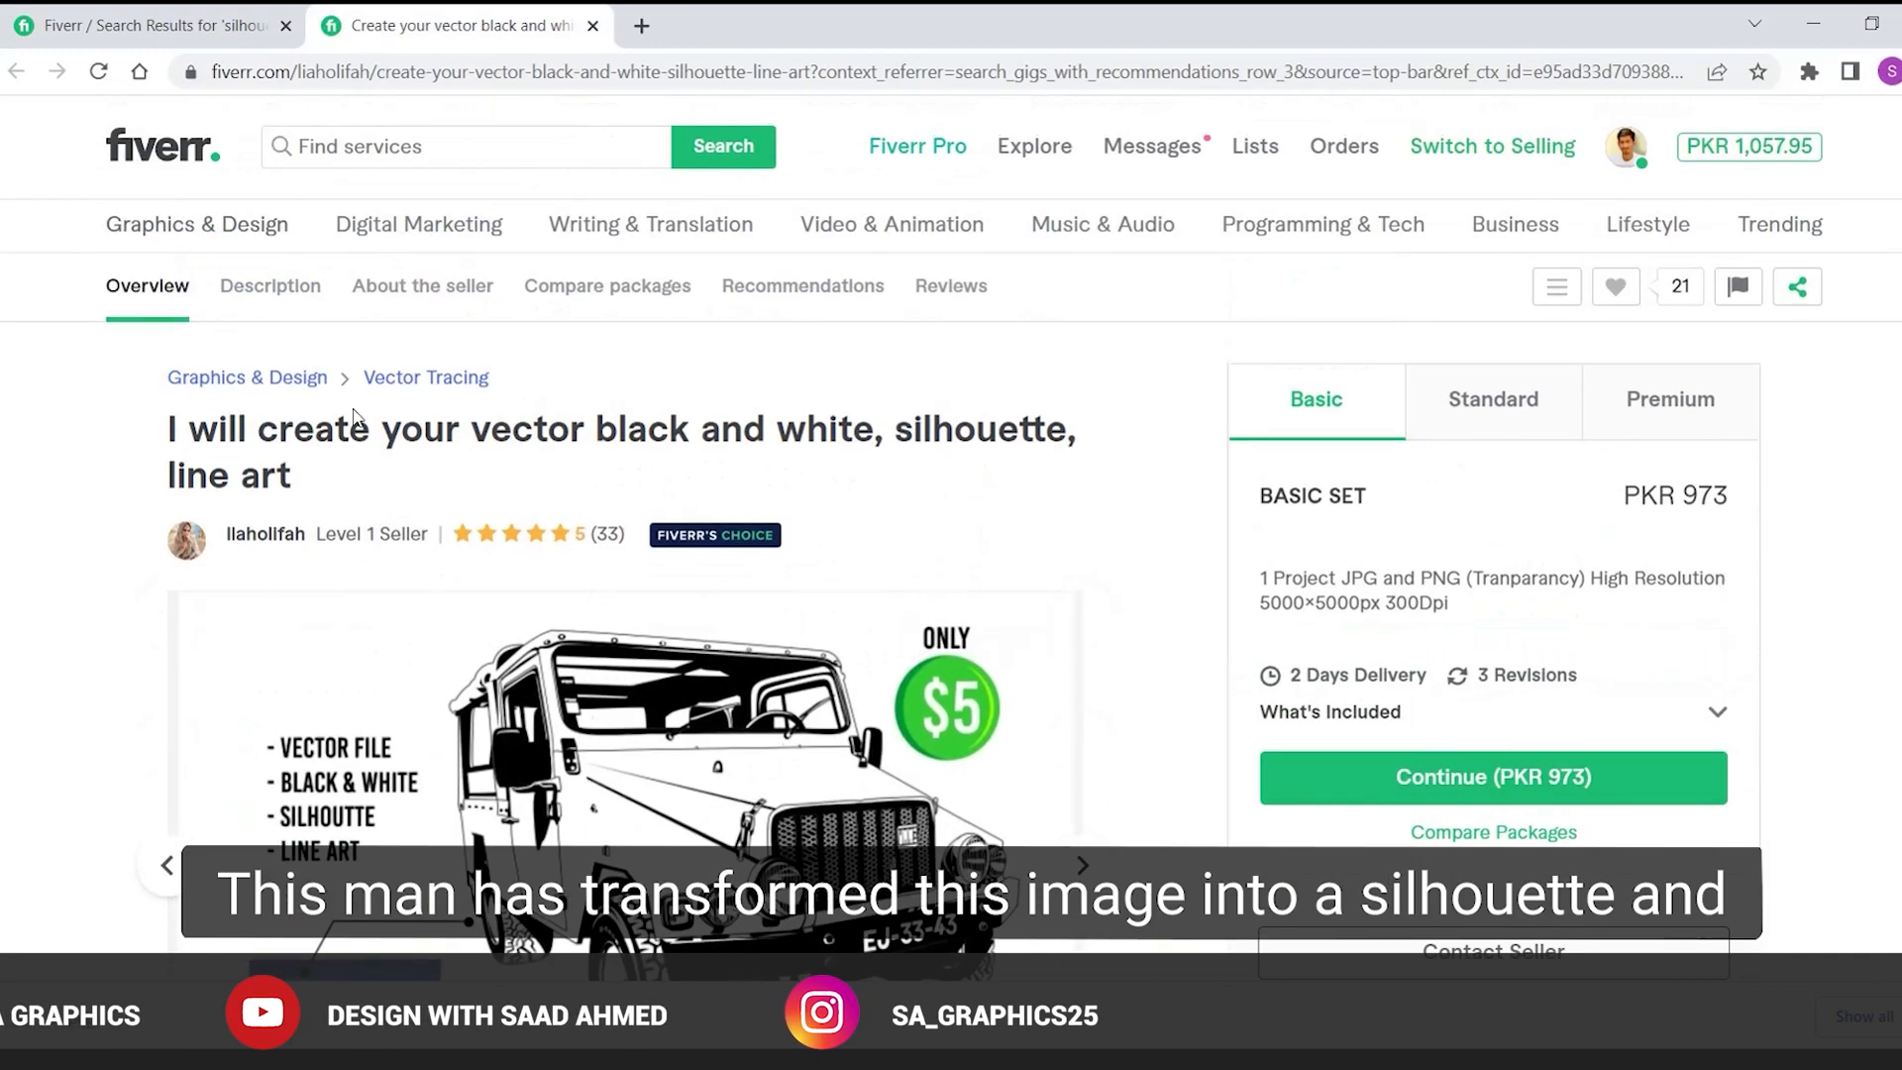
mouse_move(760, 551)
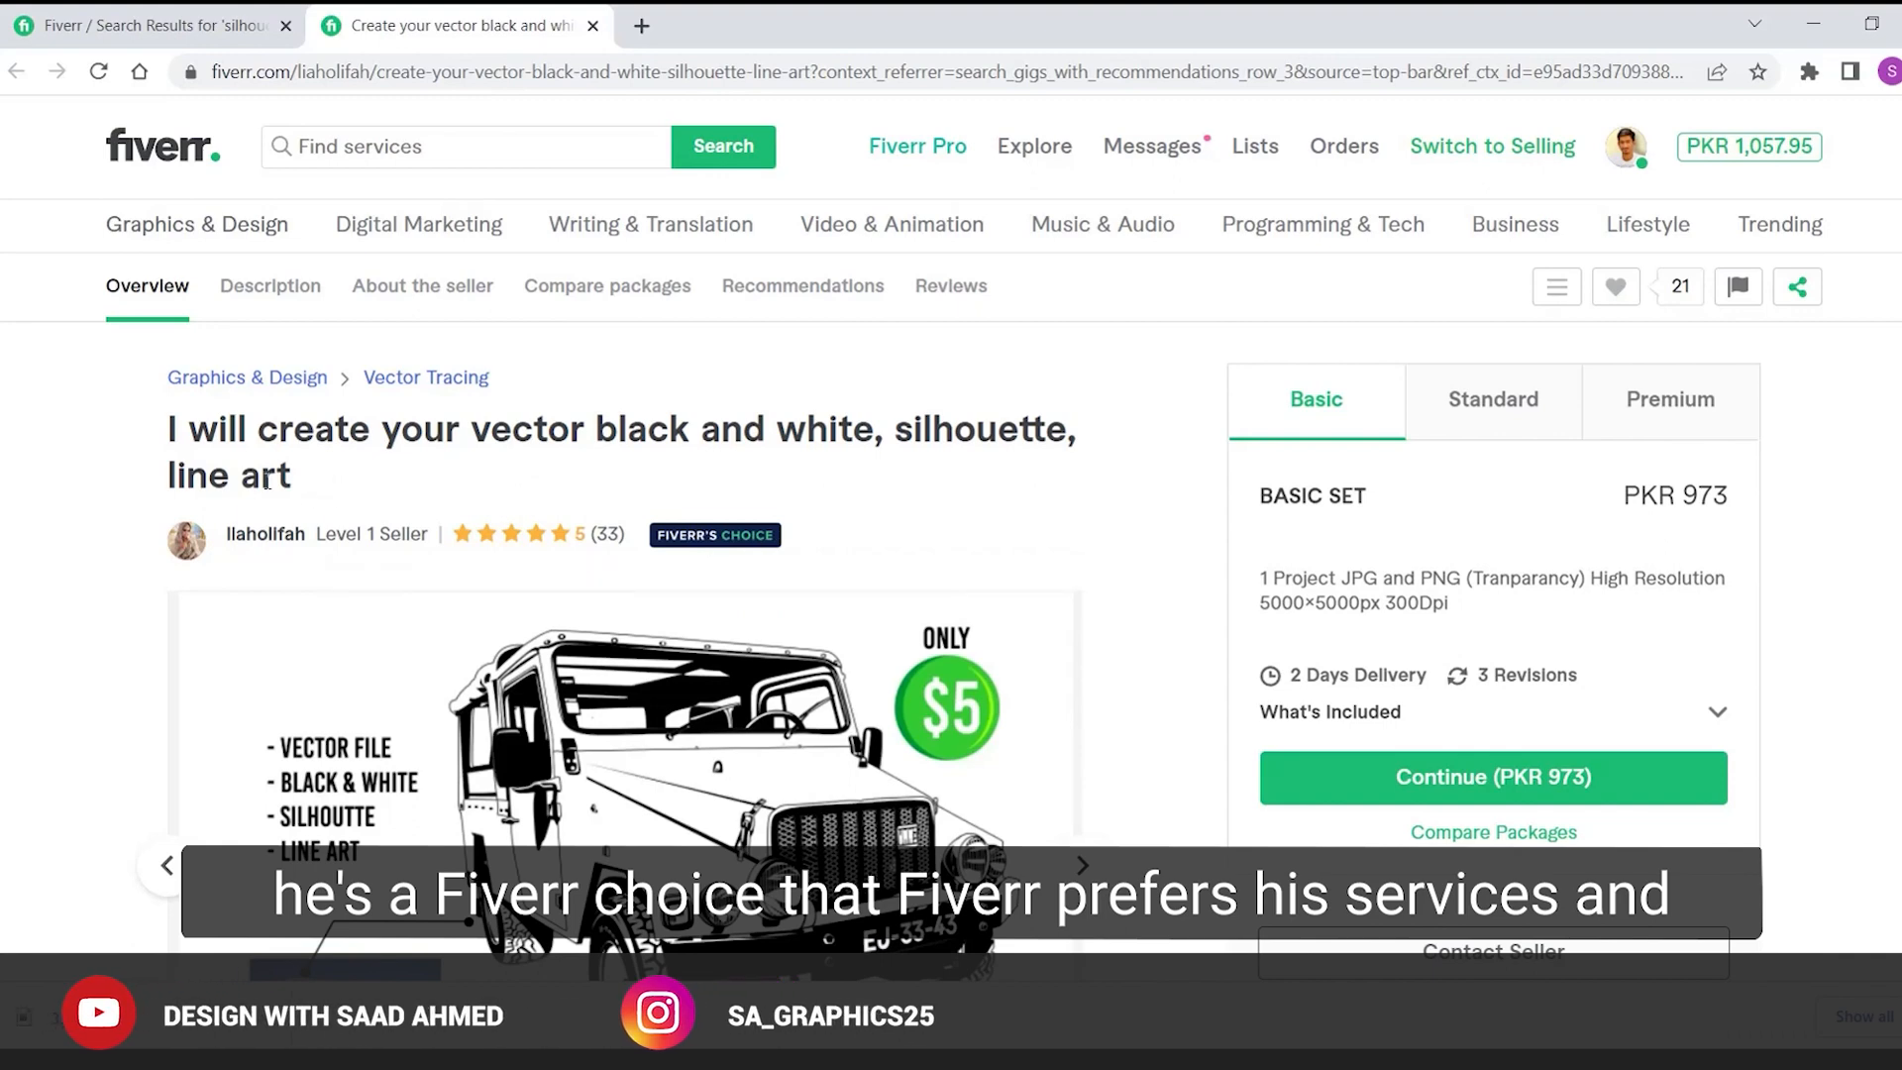
scroll(622, 491, "down", 2)
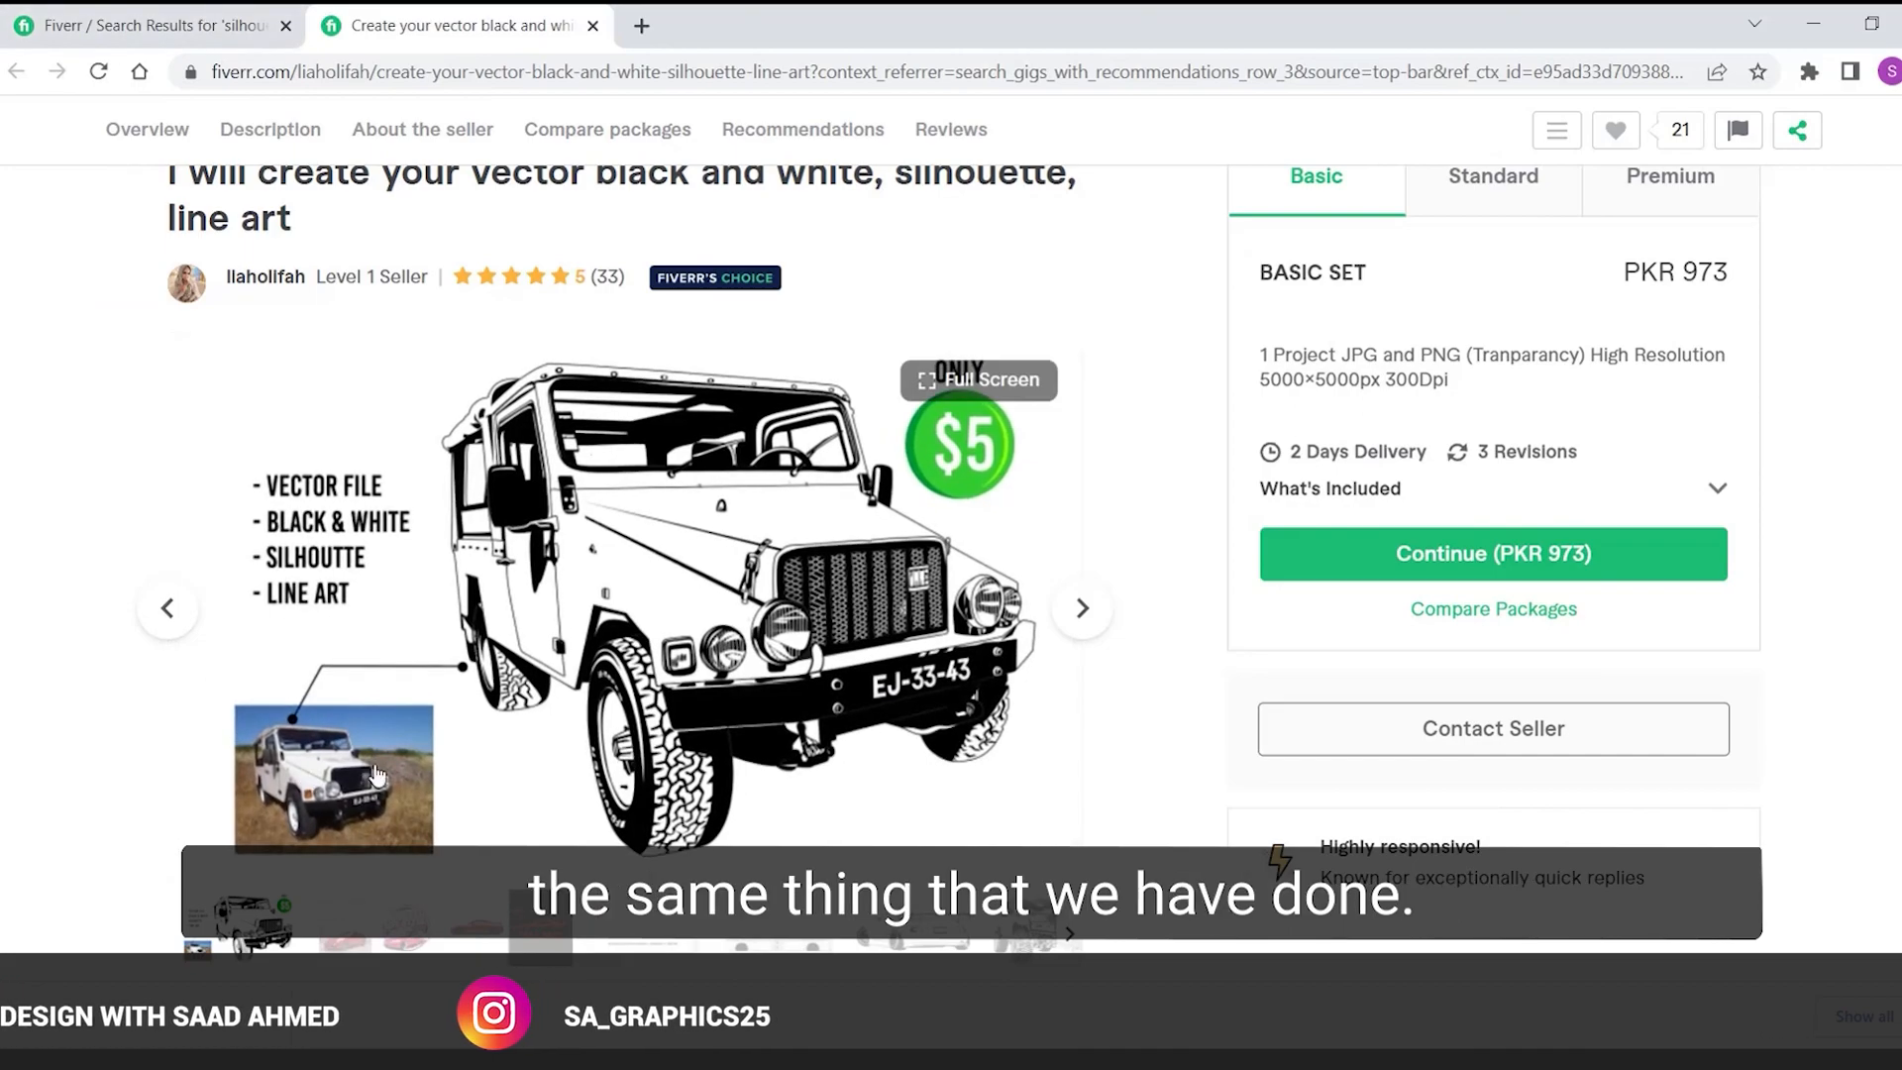
Return to the silhouette search results and open the gig for turning any object into a silhouette logo vector illustration
left_click(188, 26)
scroll(773, 733, "down", 5)
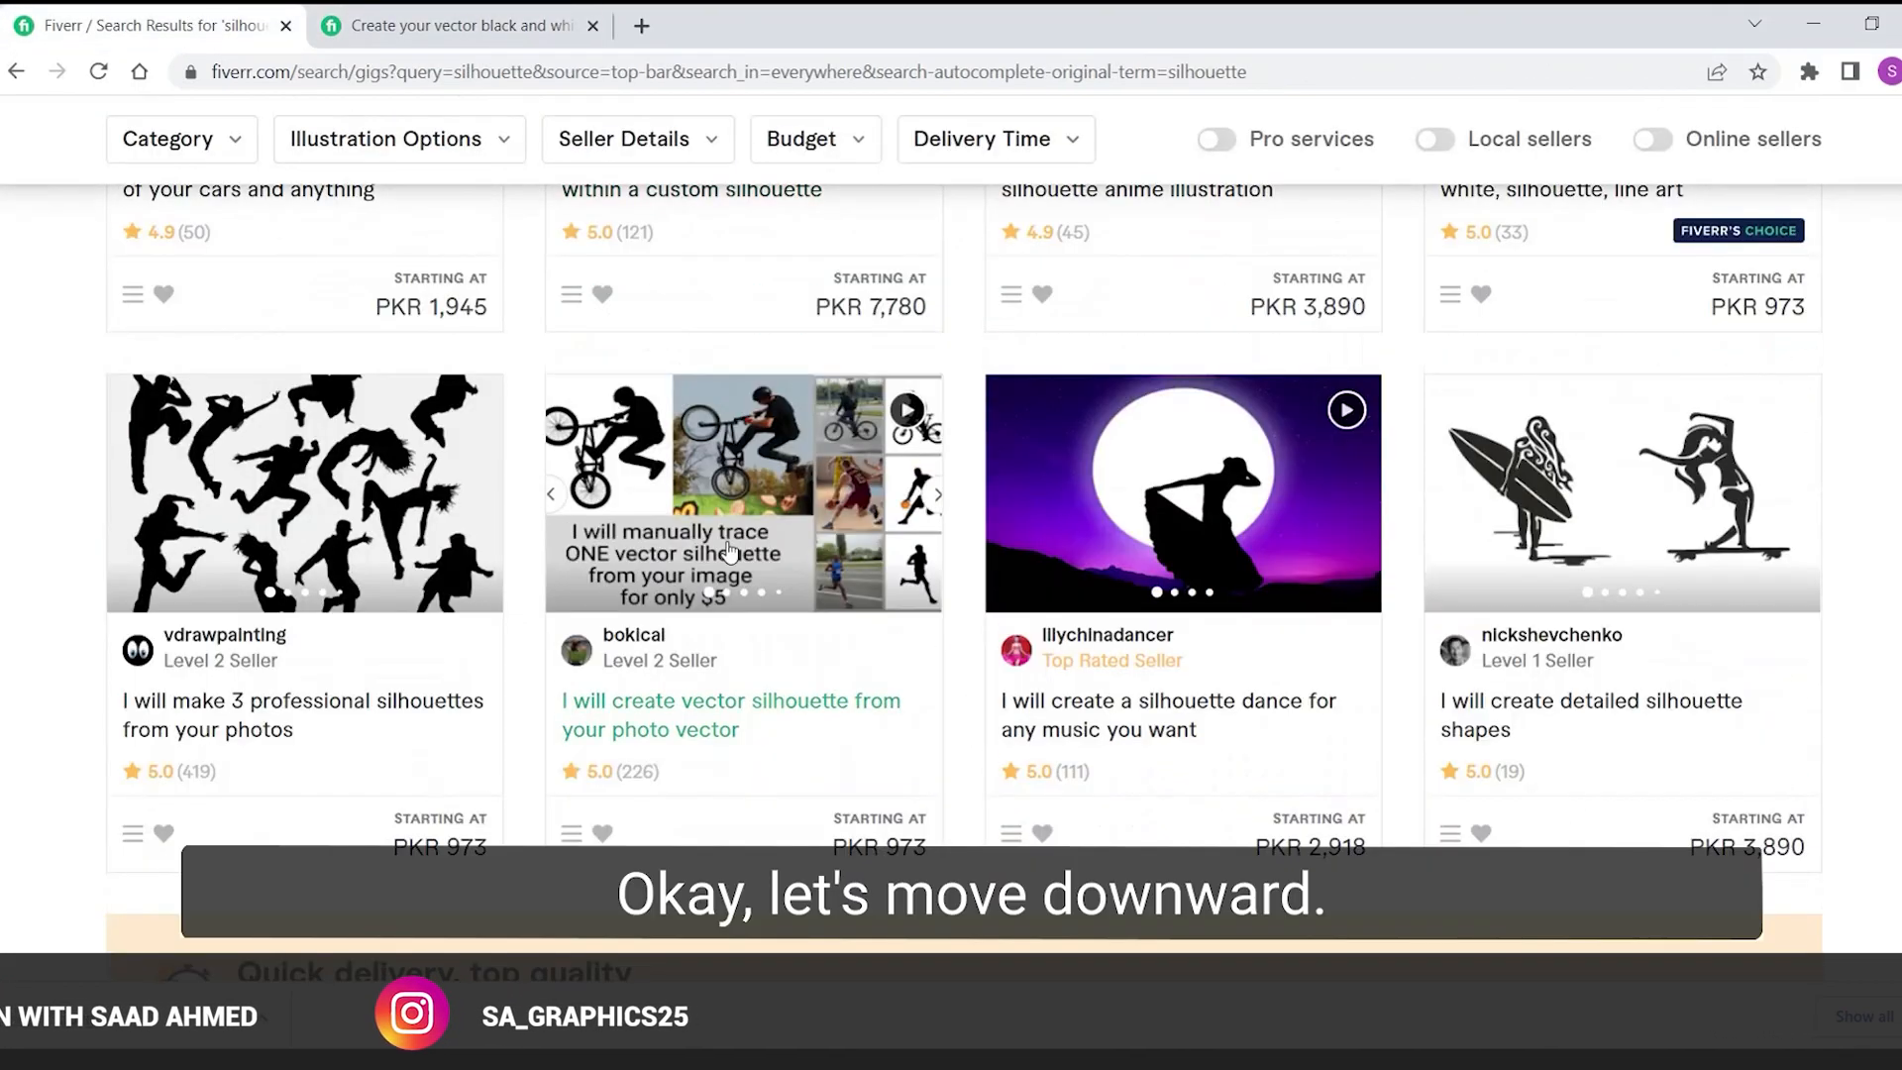
scroll(728, 548, "down", 10)
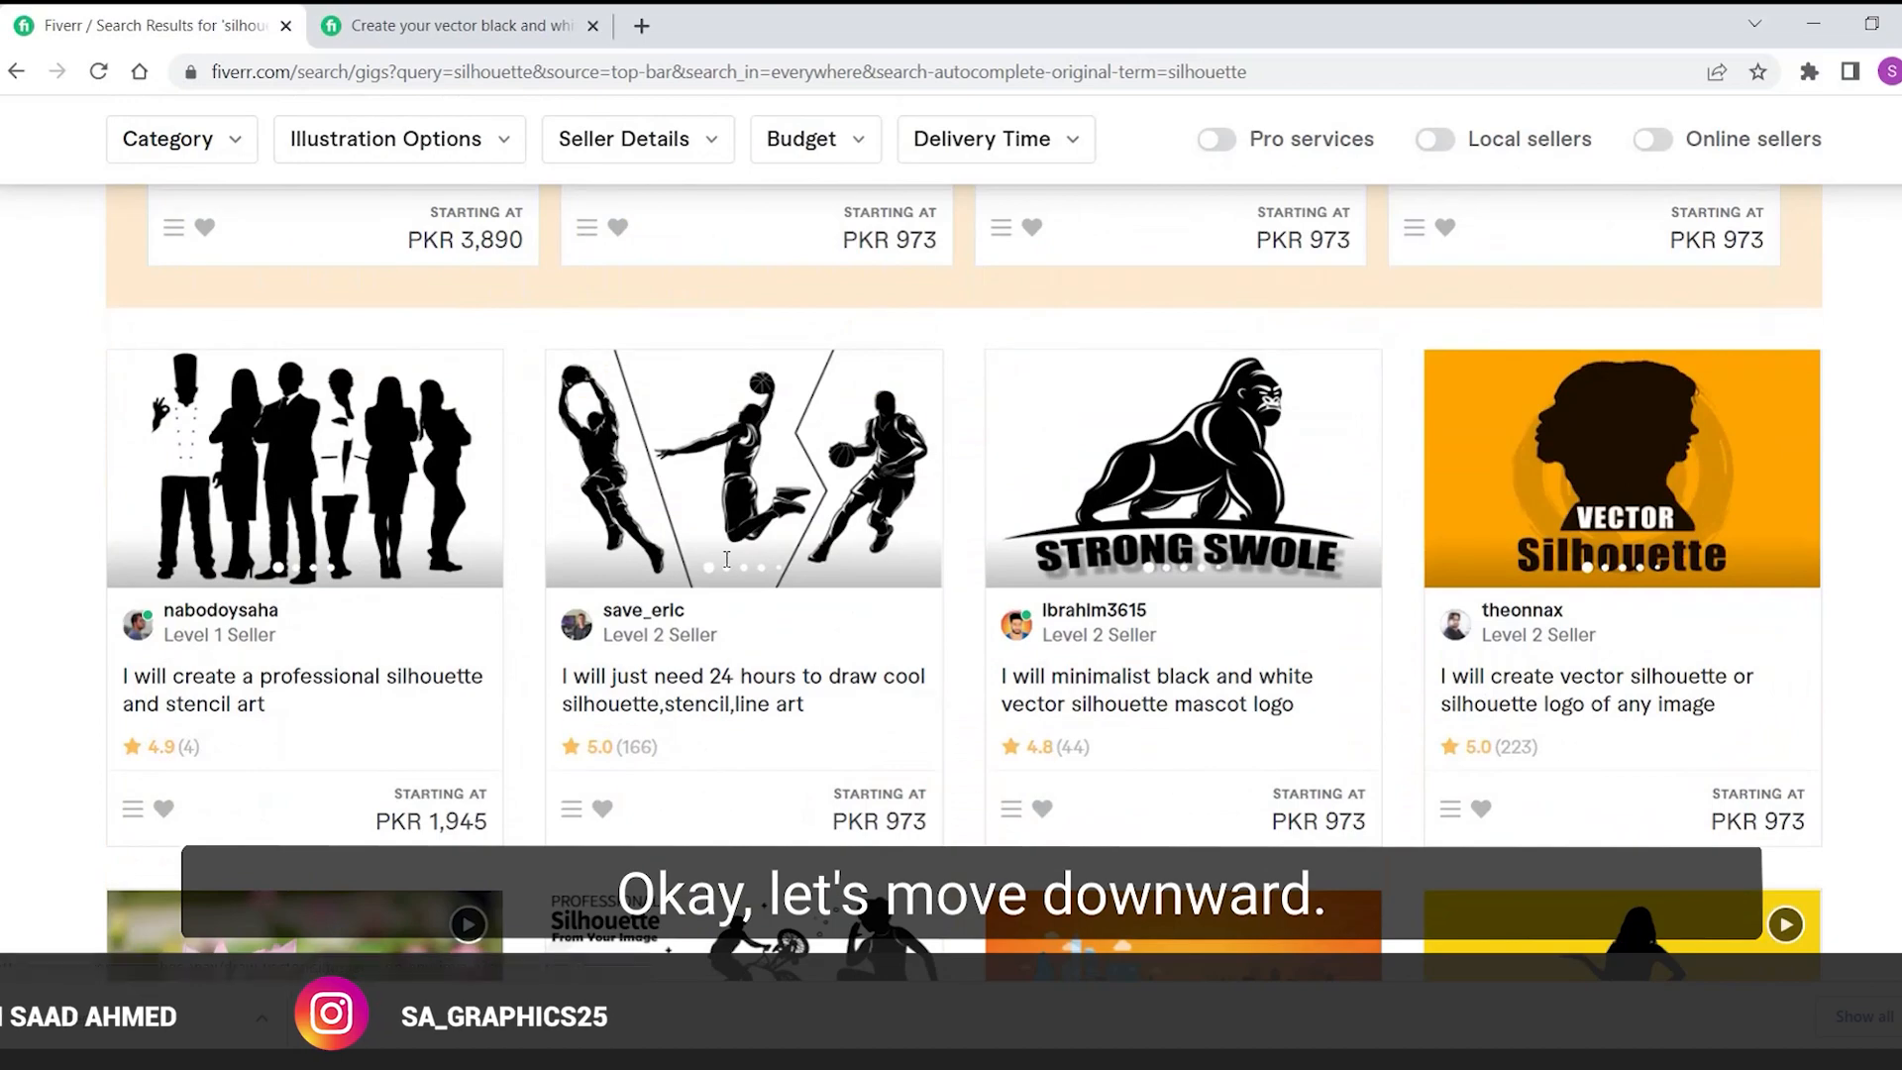
scroll(726, 559, "down", 4)
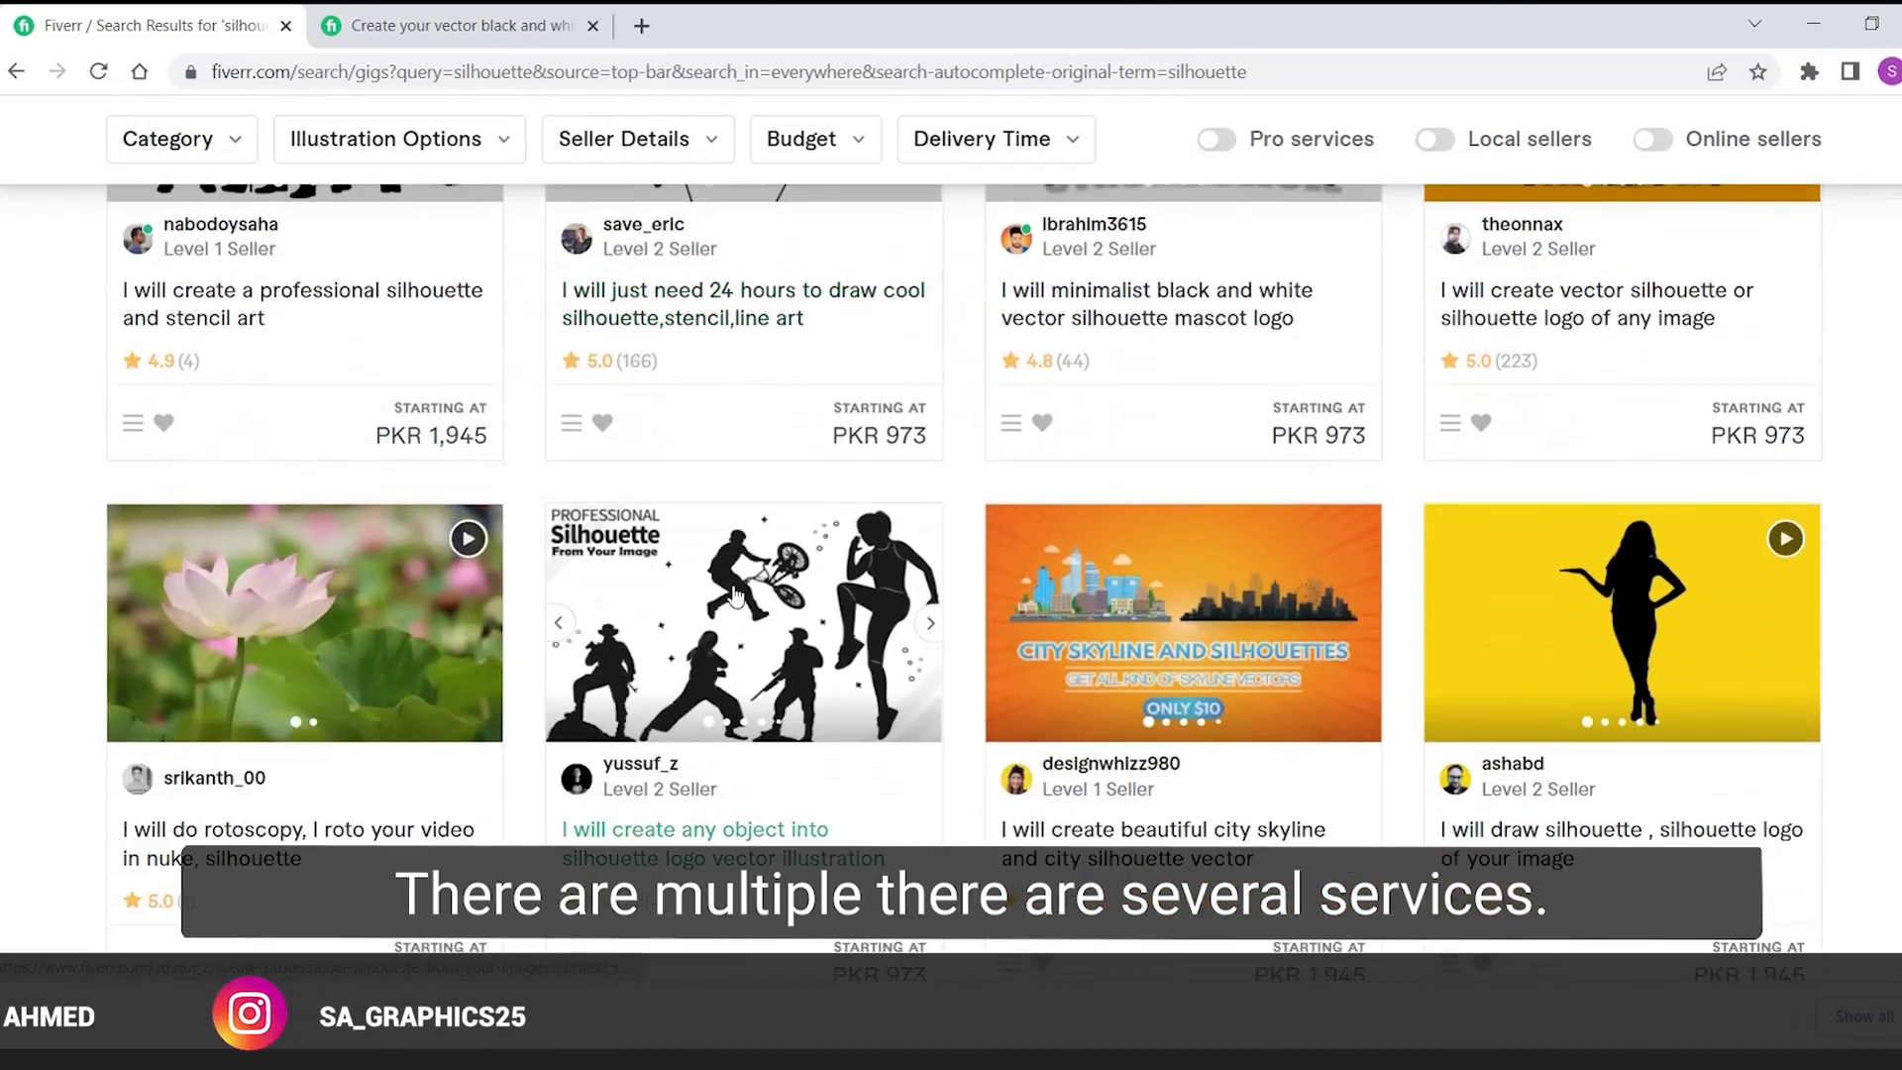
left_click(734, 592)
scroll(606, 310, "down", 2)
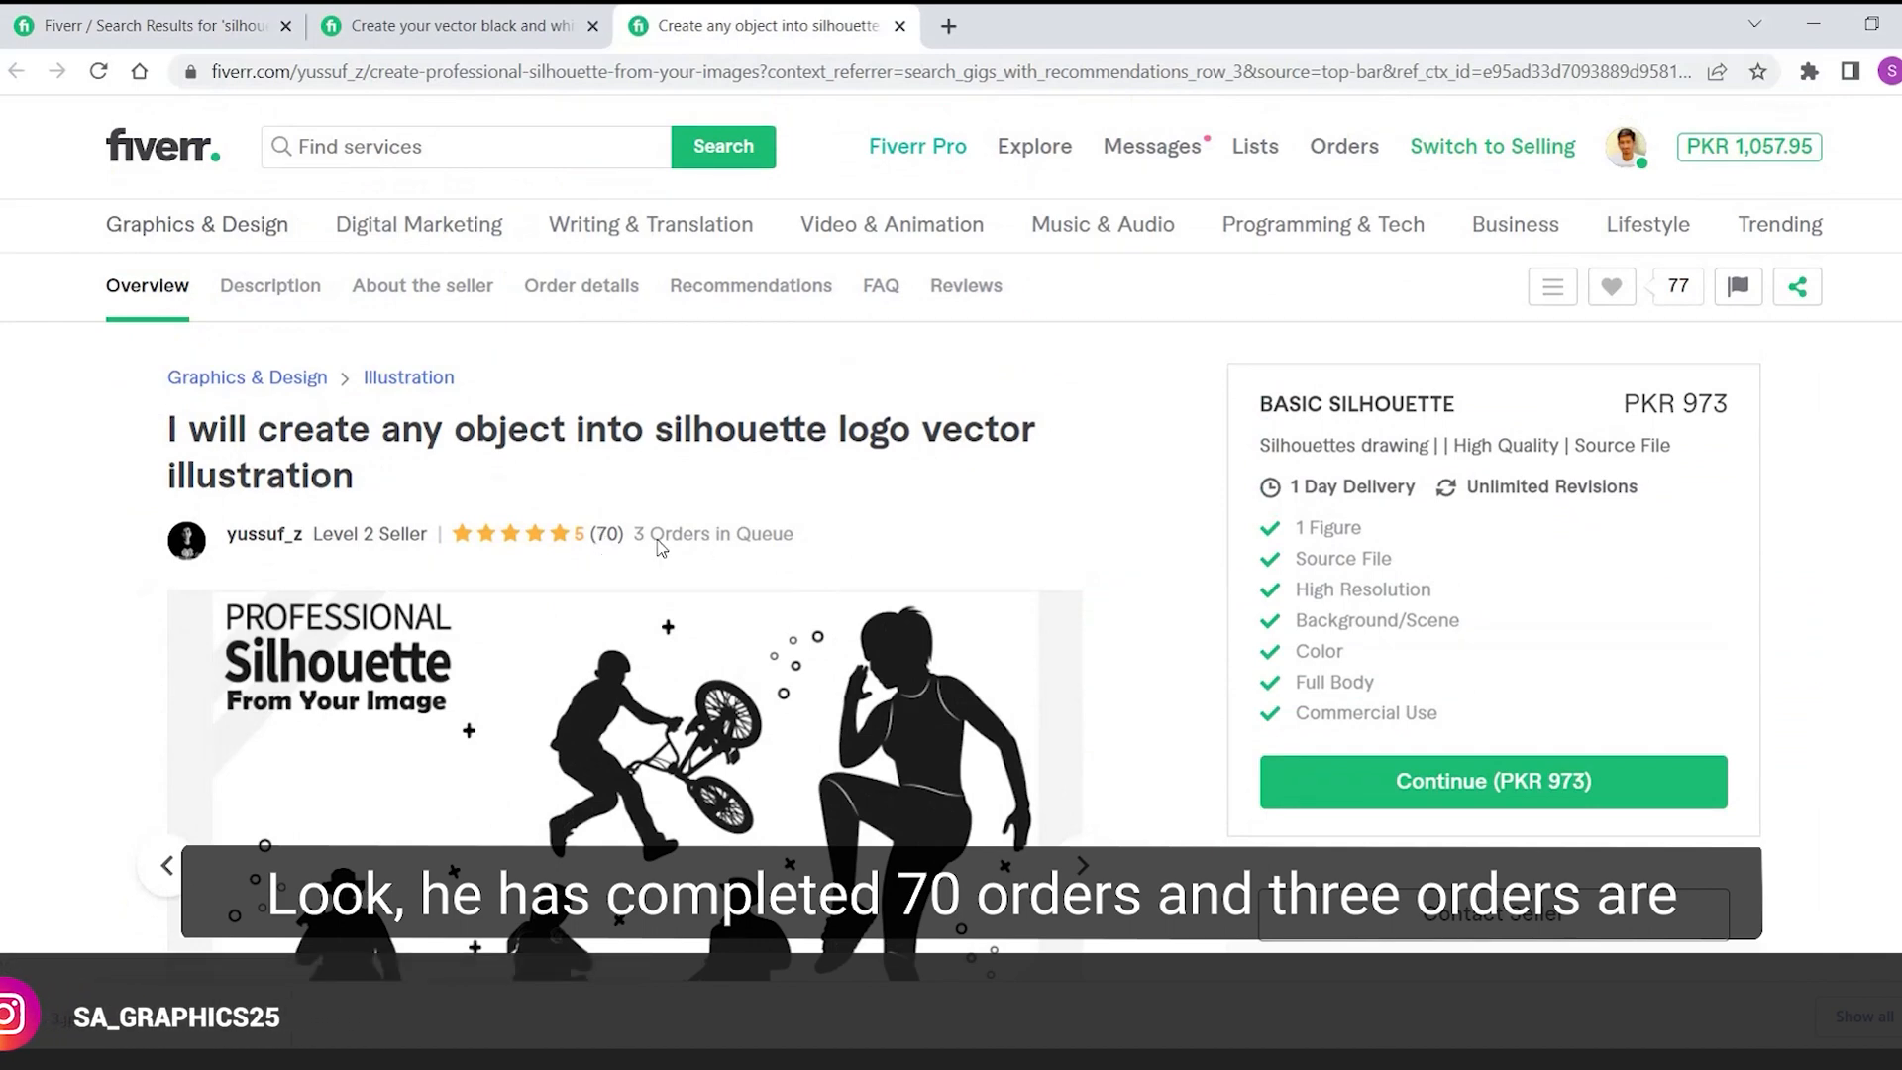
Examine the sample silhouettes, package details and order queue of the silhouette logo vector illustration gig
scroll(661, 548, "down", 4)
scroll(535, 406, "down", 1)
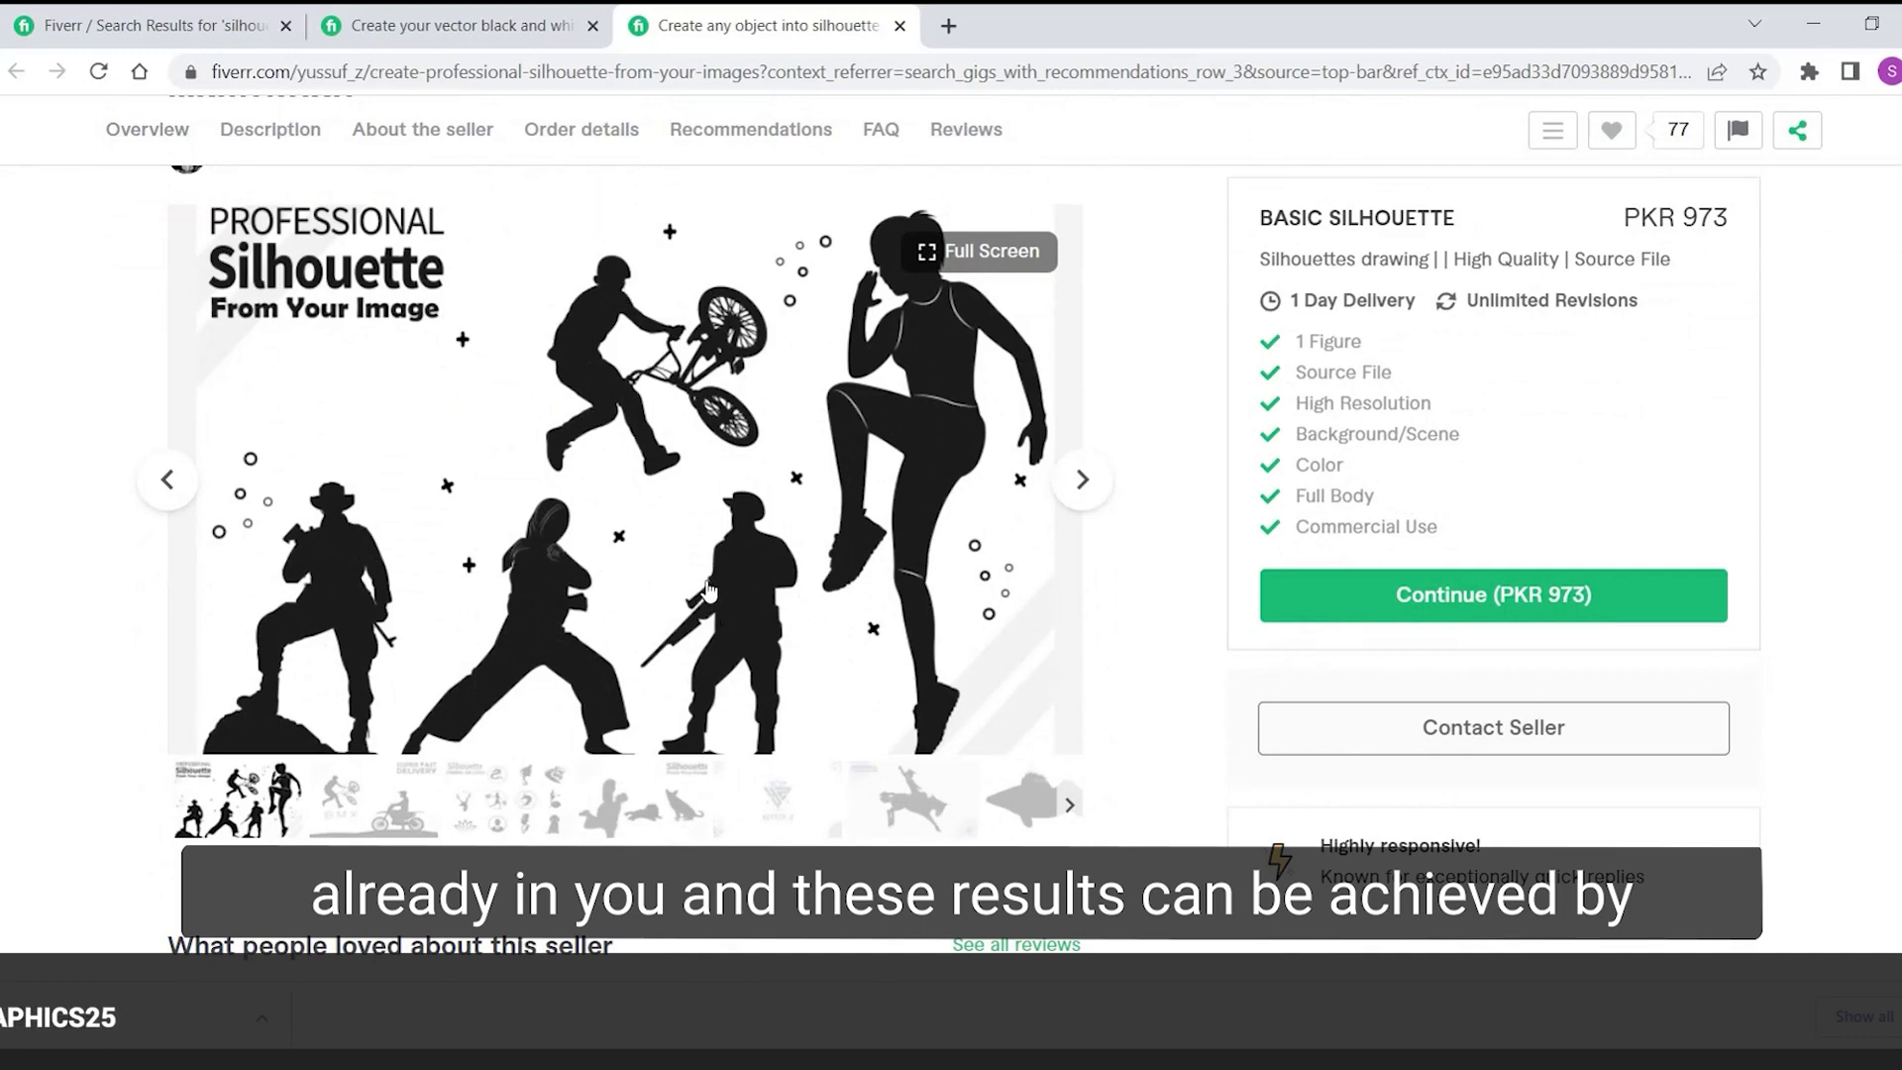
scroll(1097, 590, "down", 4)
scroll(1071, 564, "up", 6)
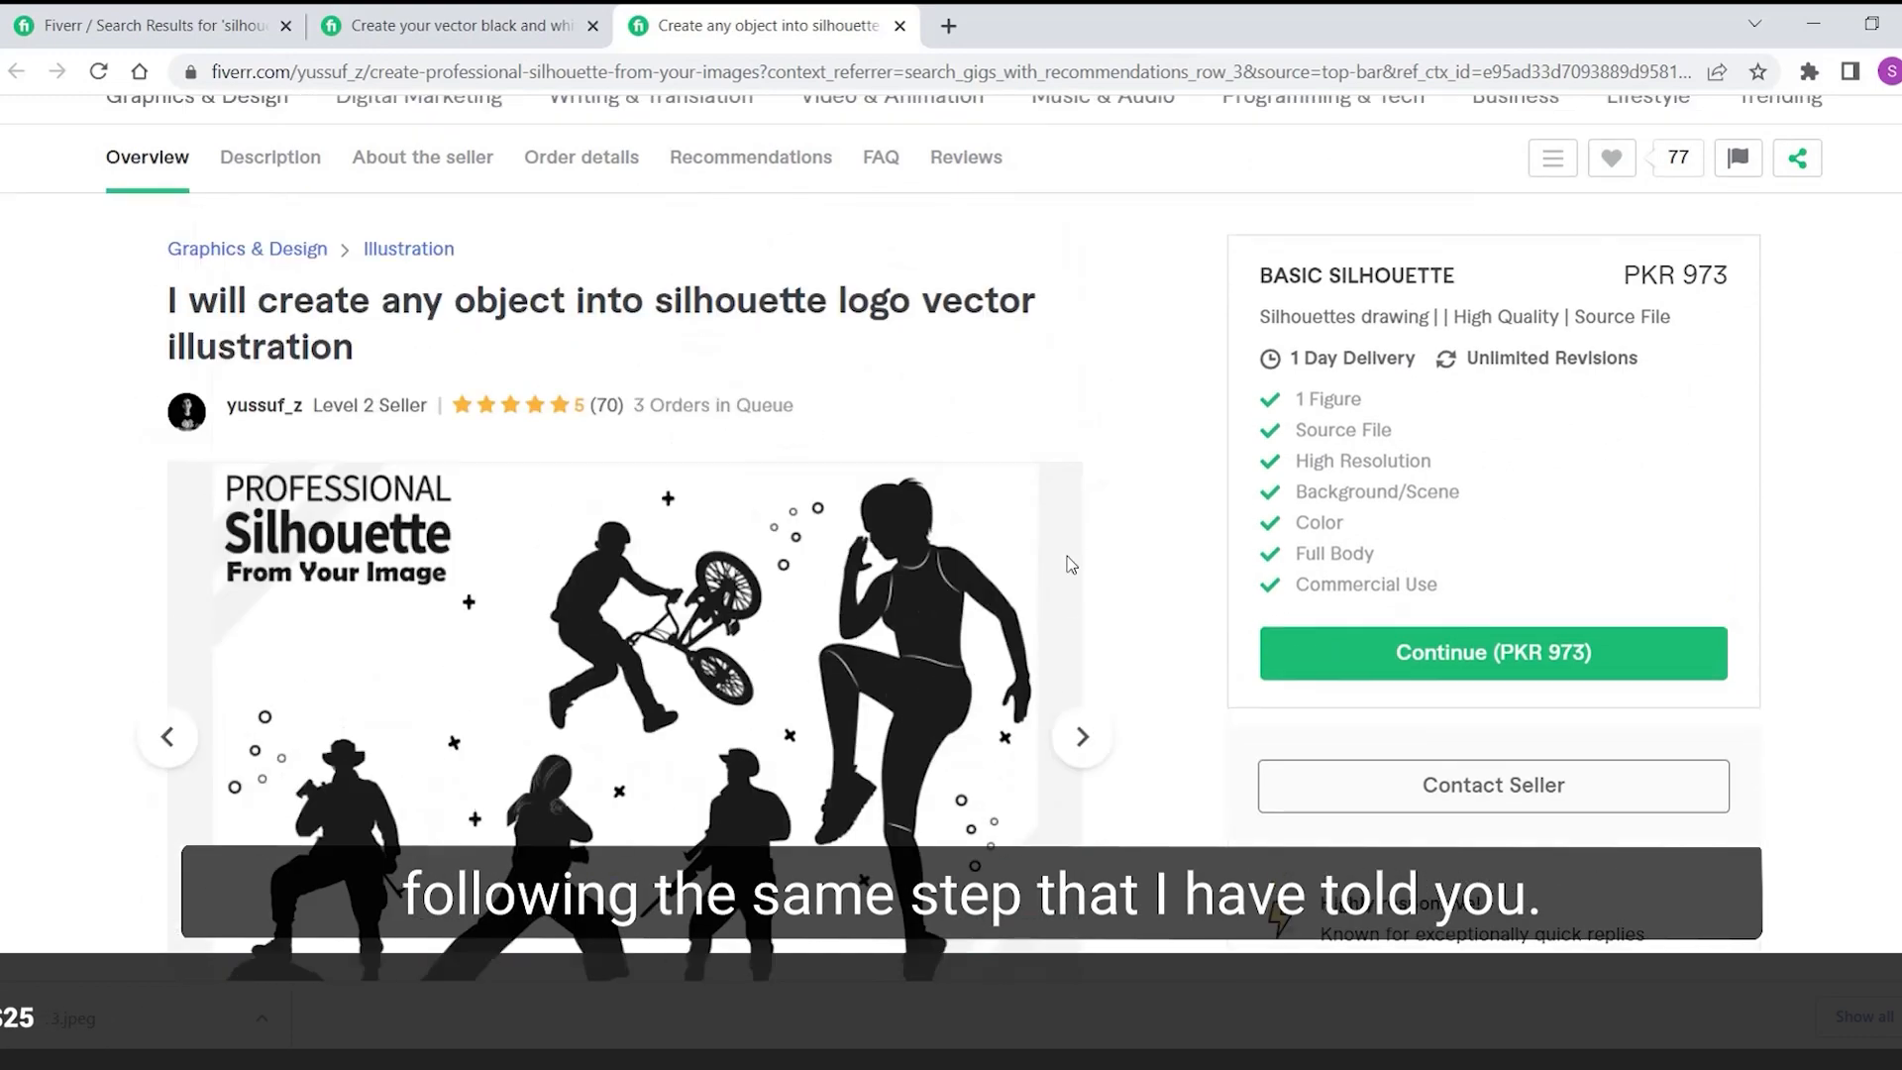
Return to the silhouette search results and browse more of the listed services and their starting prices
left_click(455, 26)
left_click(209, 29)
scroll(686, 596, "down", 5)
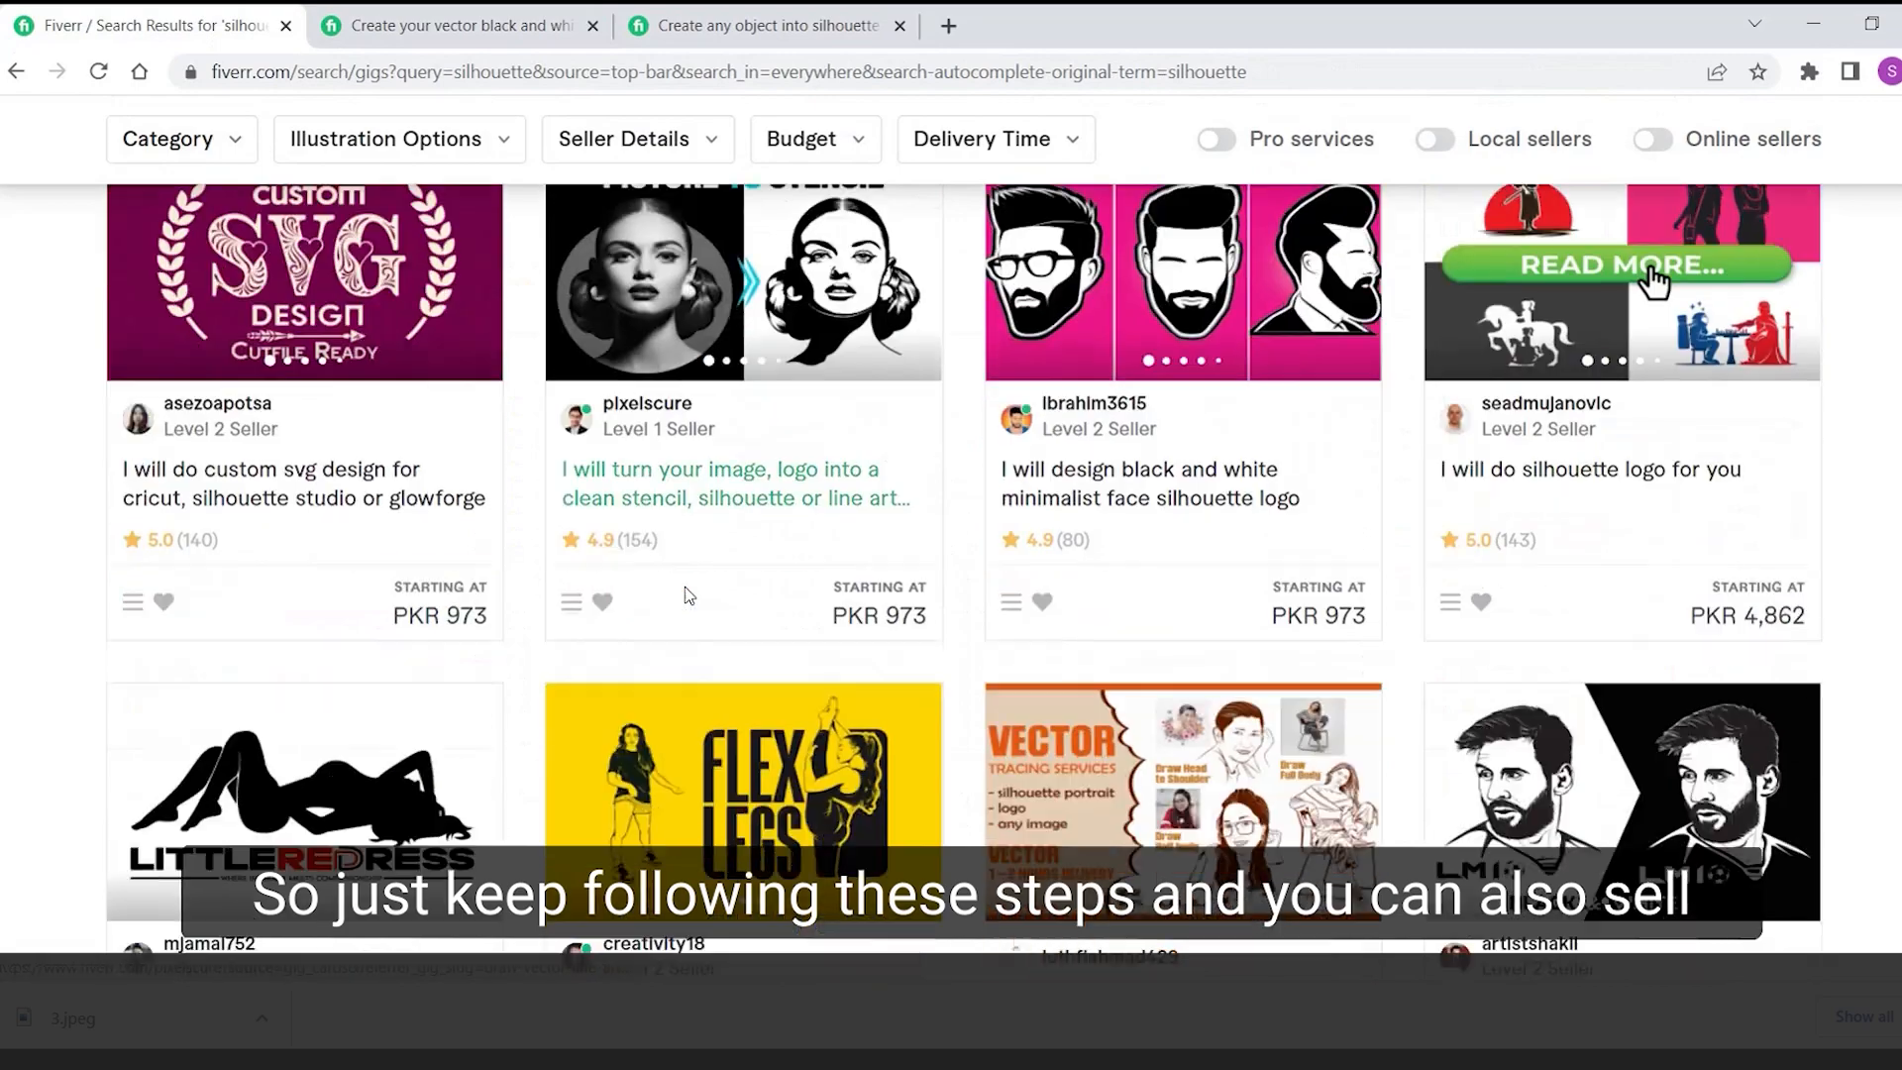
scroll(683, 595, "up", 3)
scroll(683, 594, "up", 2)
scroll(688, 597, "down", 10)
scroll(687, 596, "up", 10)
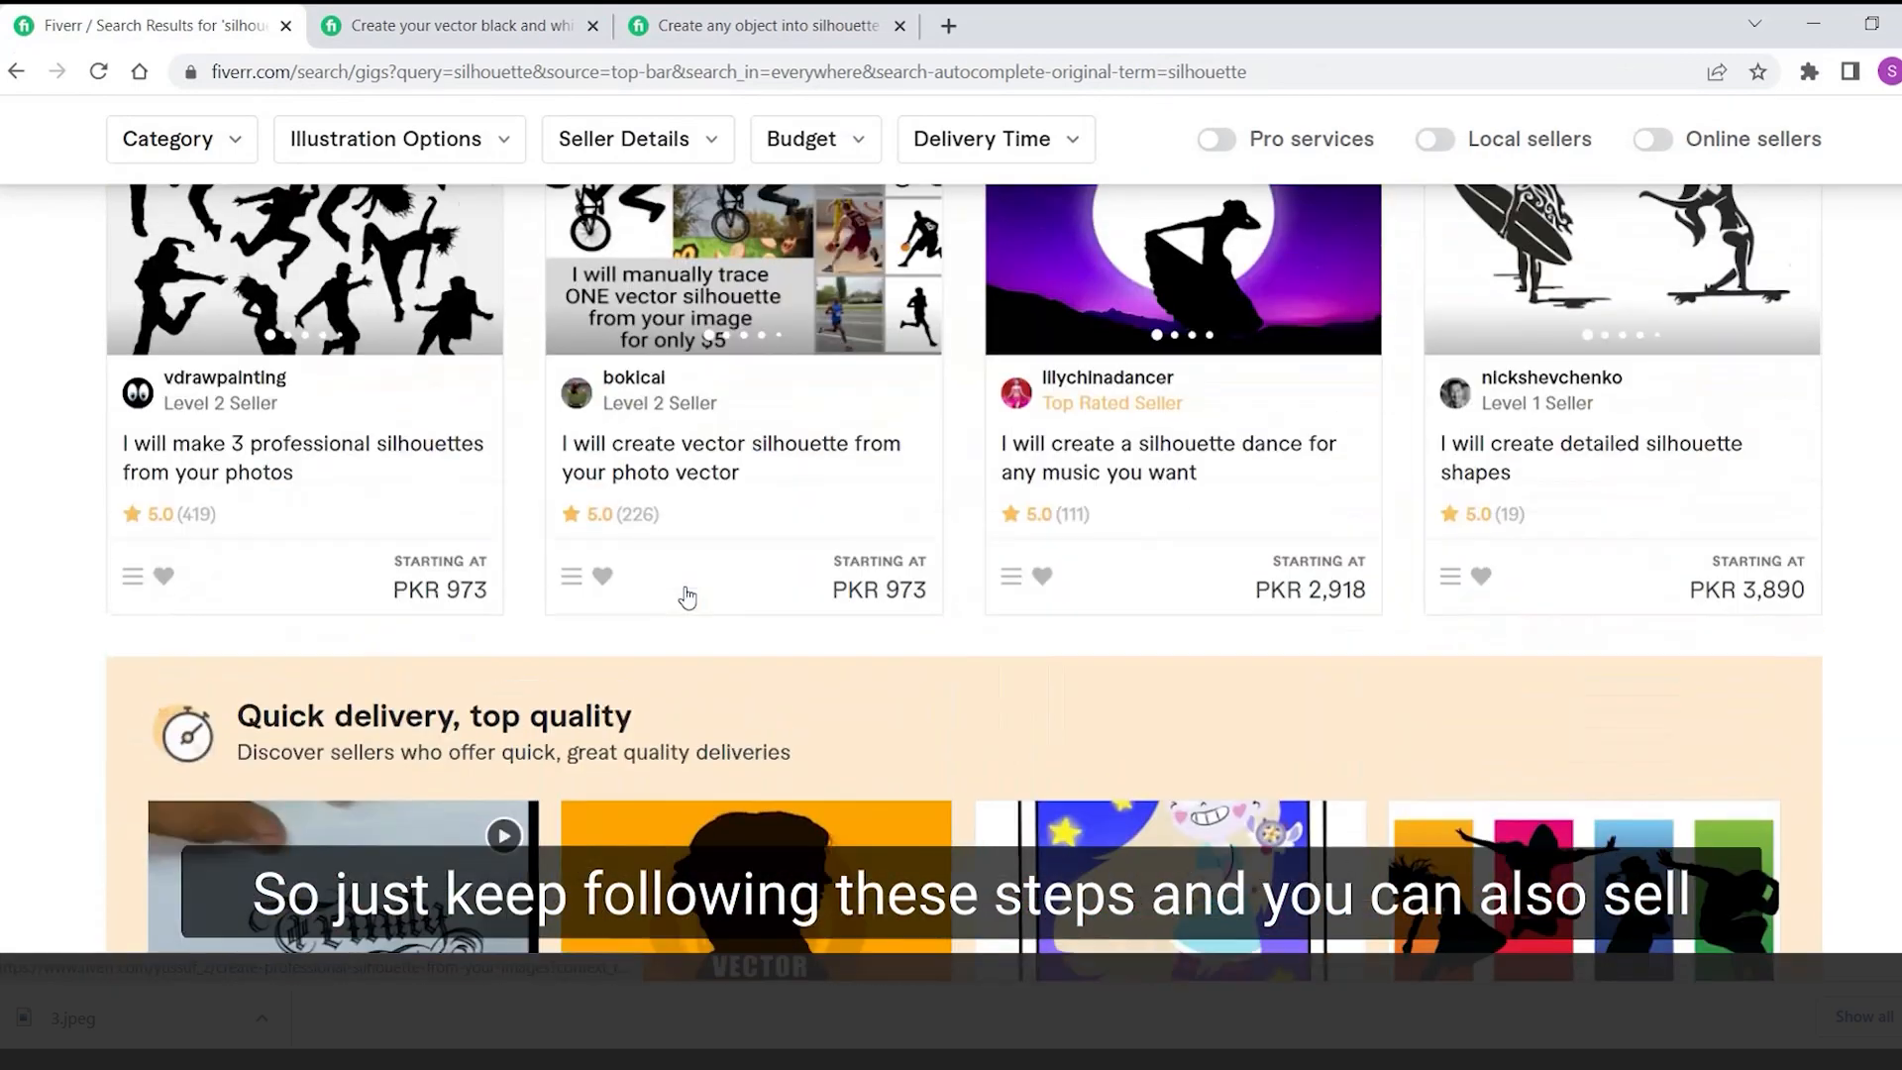
Open the first listed gig, offering silhouettes of cars and anything, and view its sample images
scroll(686, 595, "up", 1)
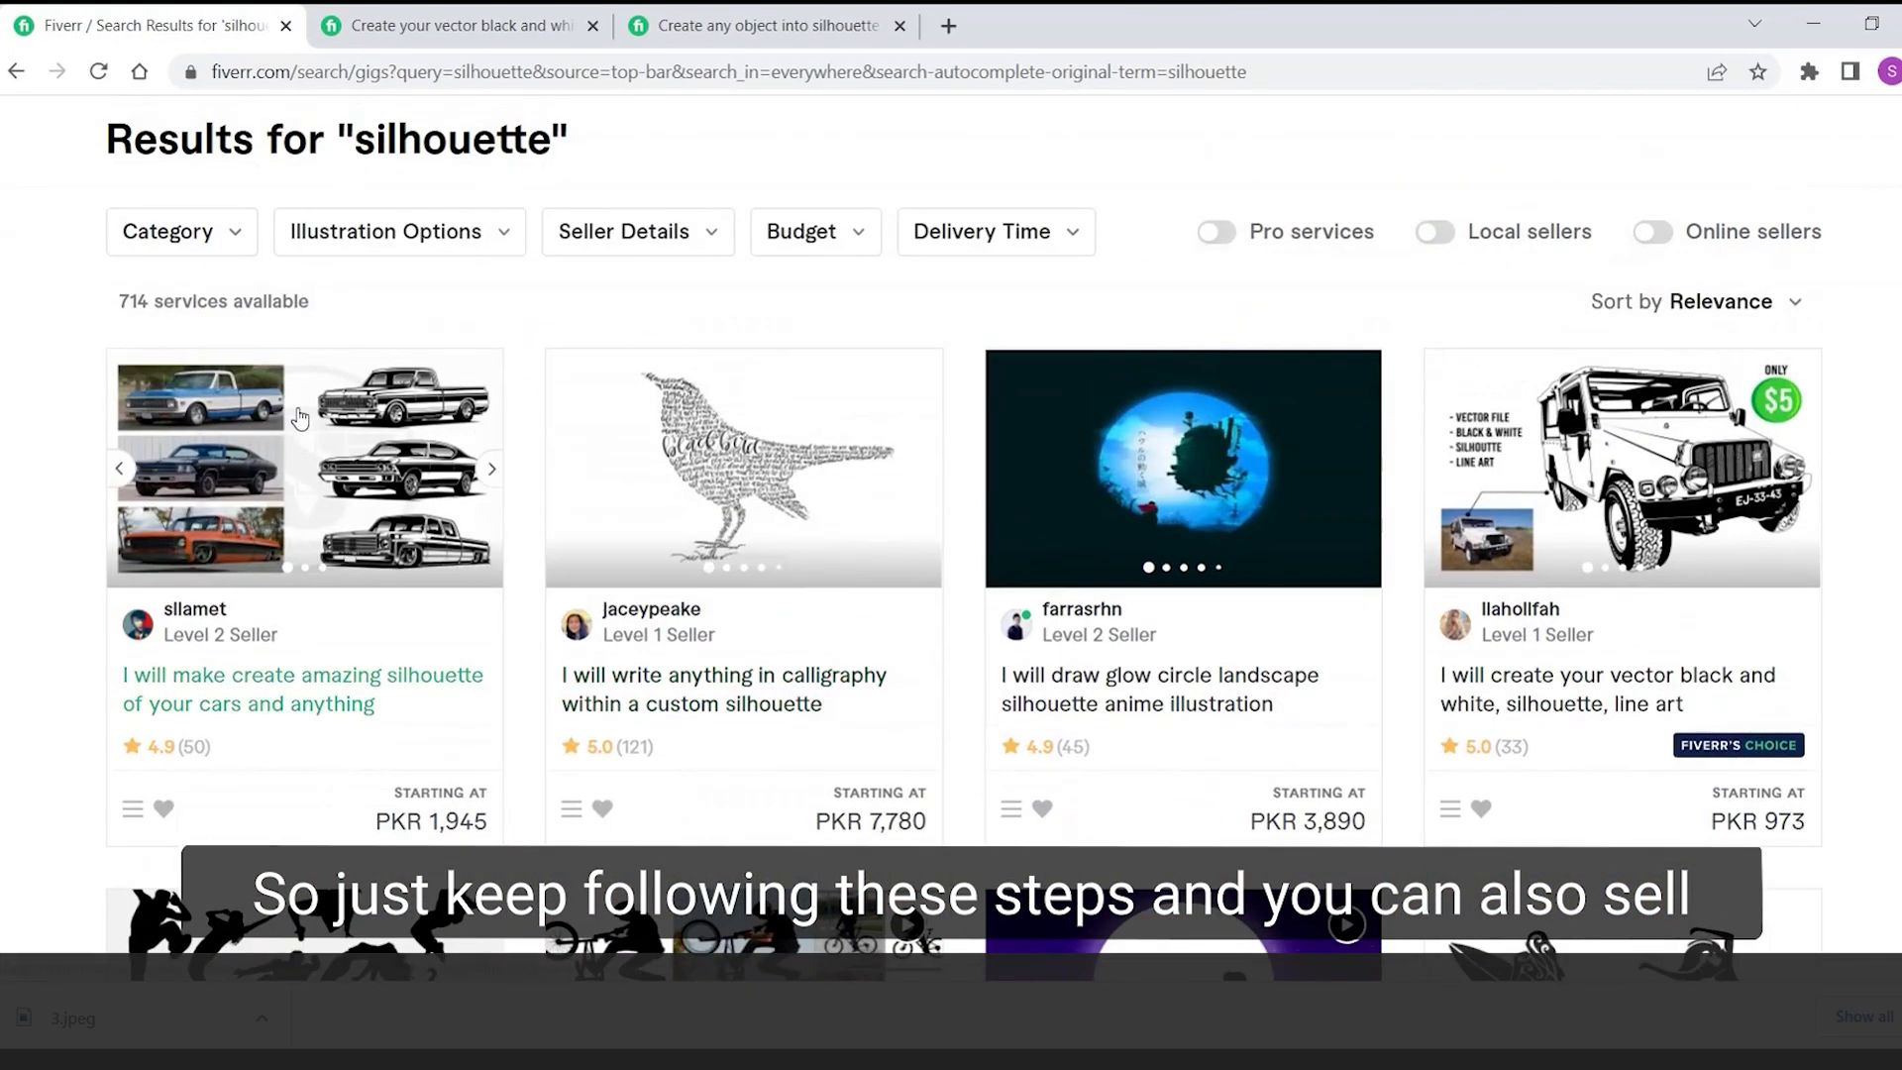
left_click(297, 416)
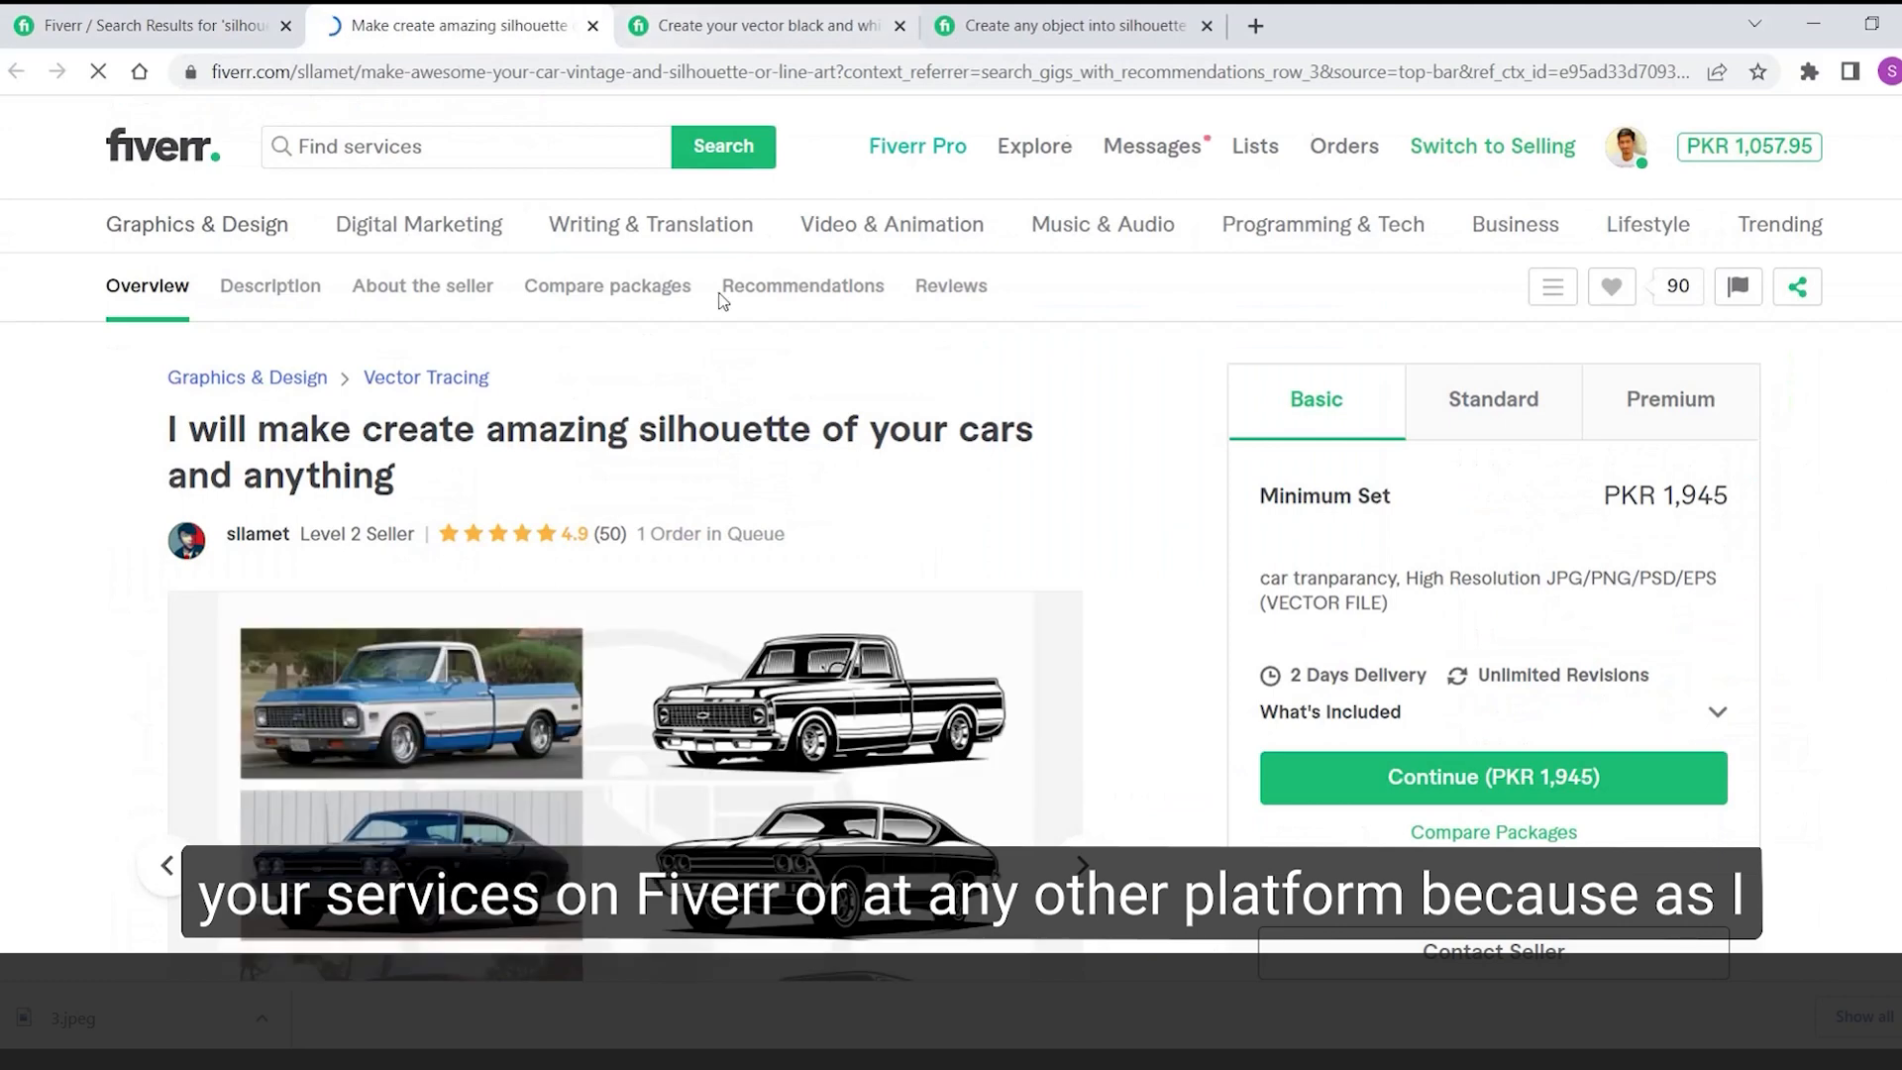
scroll(723, 300, "down", 2)
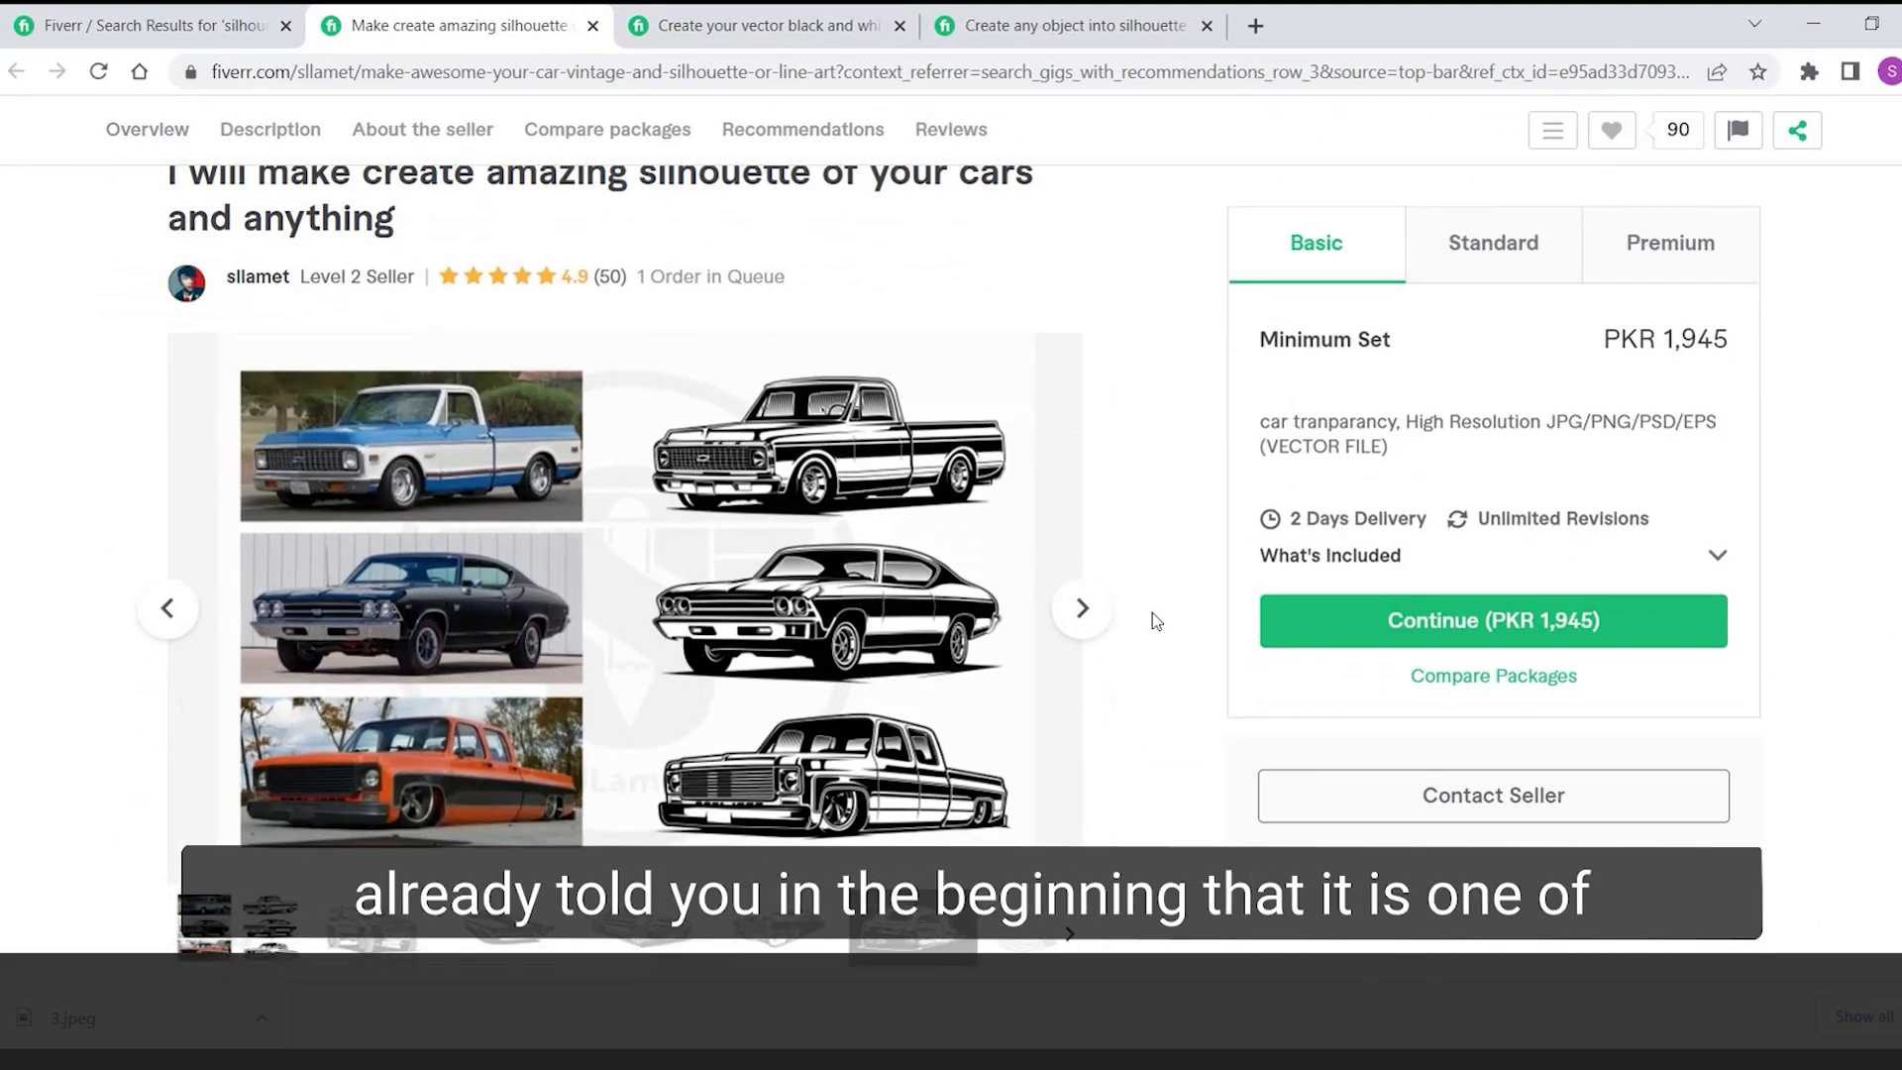